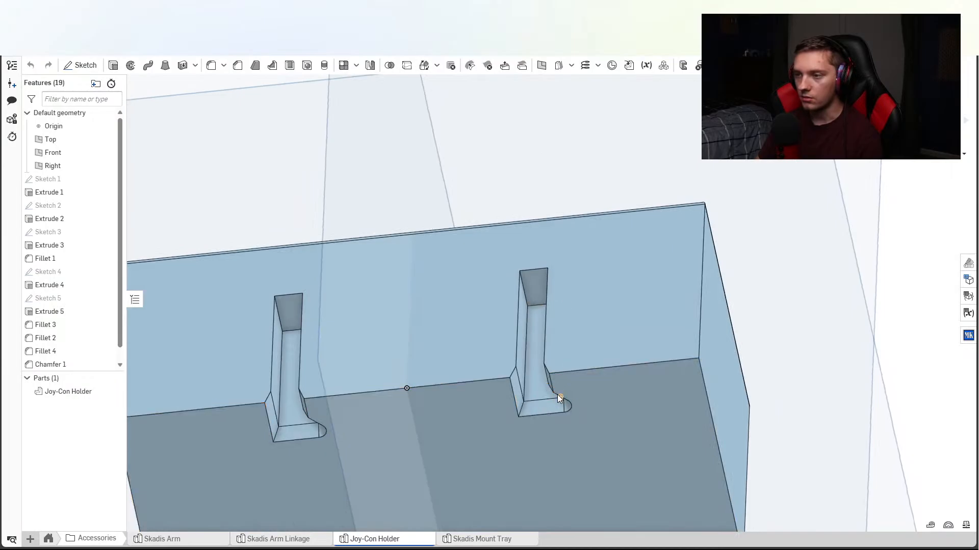
Examine the Joy-Con Holder from its rear hook slots around to the pockets in its upper face.
scroll(558, 394, down, 5)
right_drag(569, 404, 625, 377)
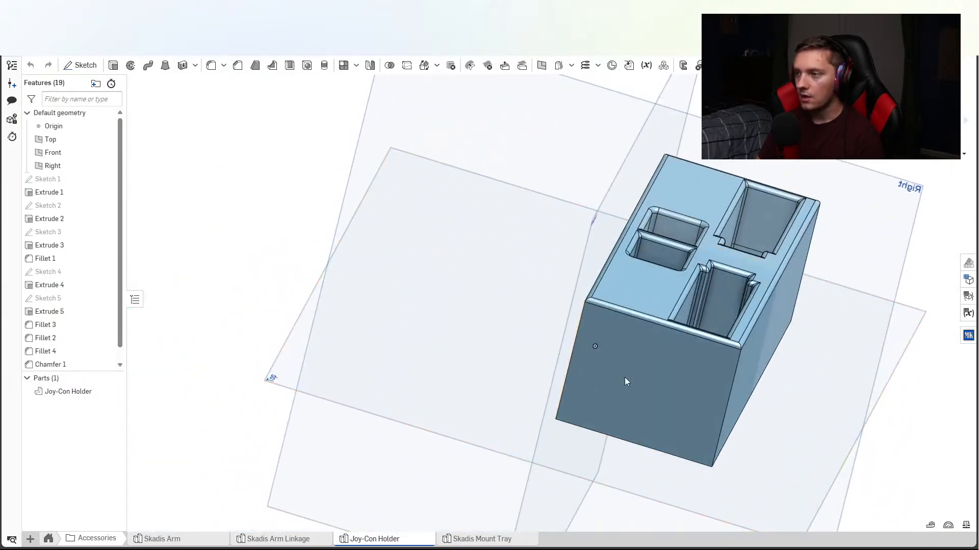
middle_drag(625, 377, 565, 387)
scroll(565, 386, up, 2)
scroll(565, 387, down, 4)
right_drag(576, 381, 626, 393)
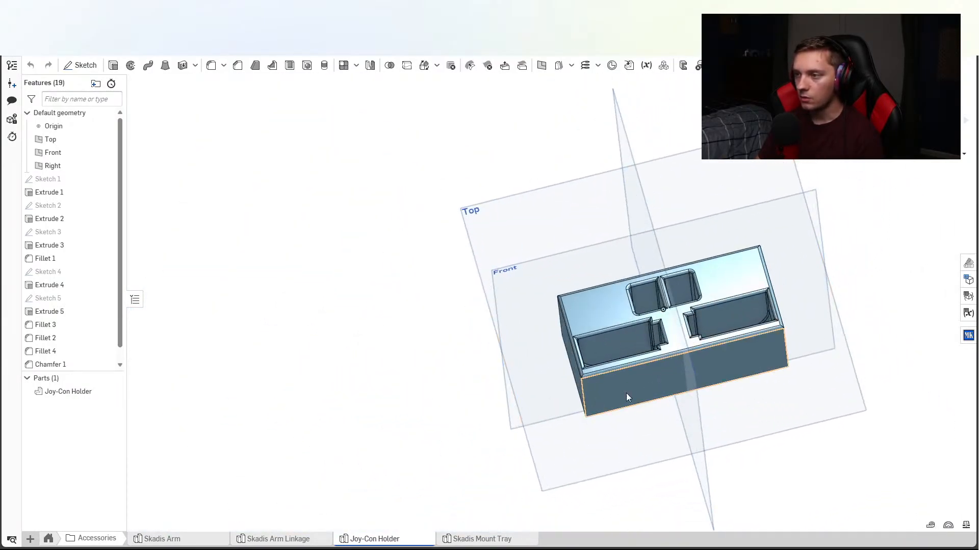
middle_drag(626, 393, 516, 390)
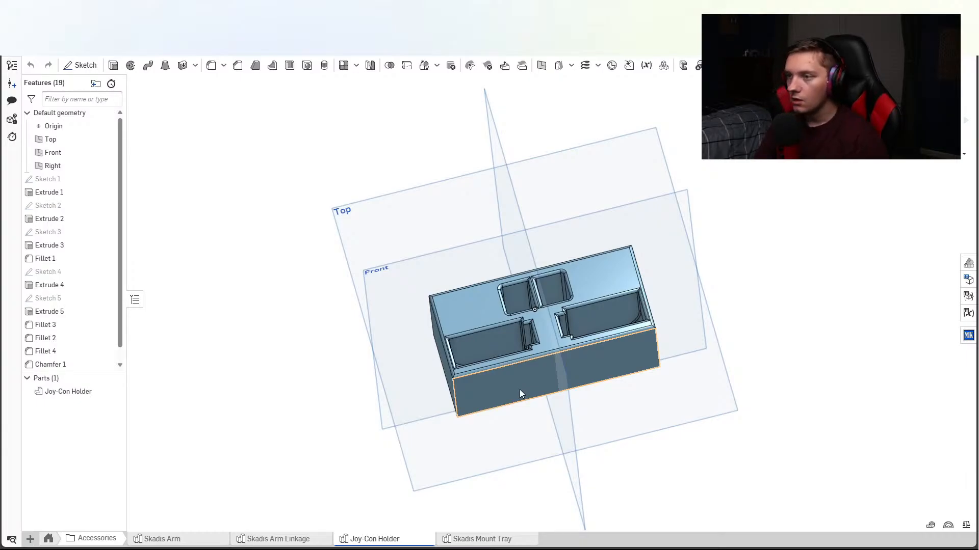
scroll(528, 336, up, 5)
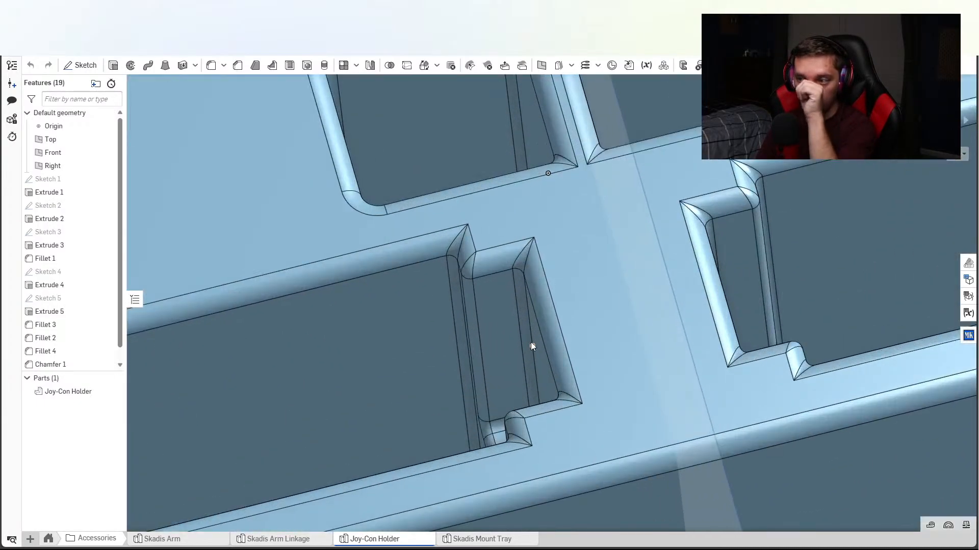
Measure the distance between the narrow notch's inner face and the parallel edge at the adjoining large pocket, then clear the selection.
mouse_move(540, 368)
right_down()
mouse_move(545, 359)
mouse_move(552, 369)
right_up()
click(552, 369)
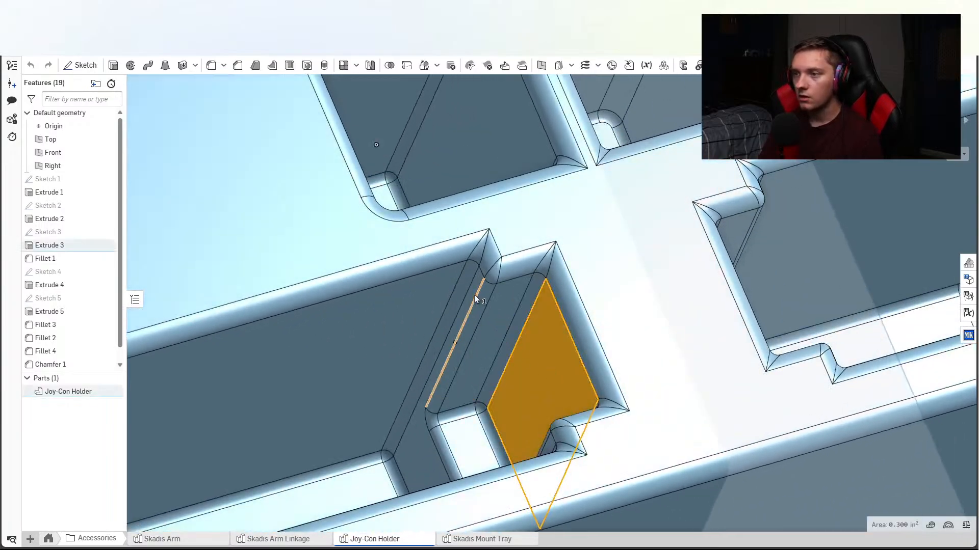
click(476, 301)
right_drag(476, 301, 514, 362)
scroll(514, 359, down, 6)
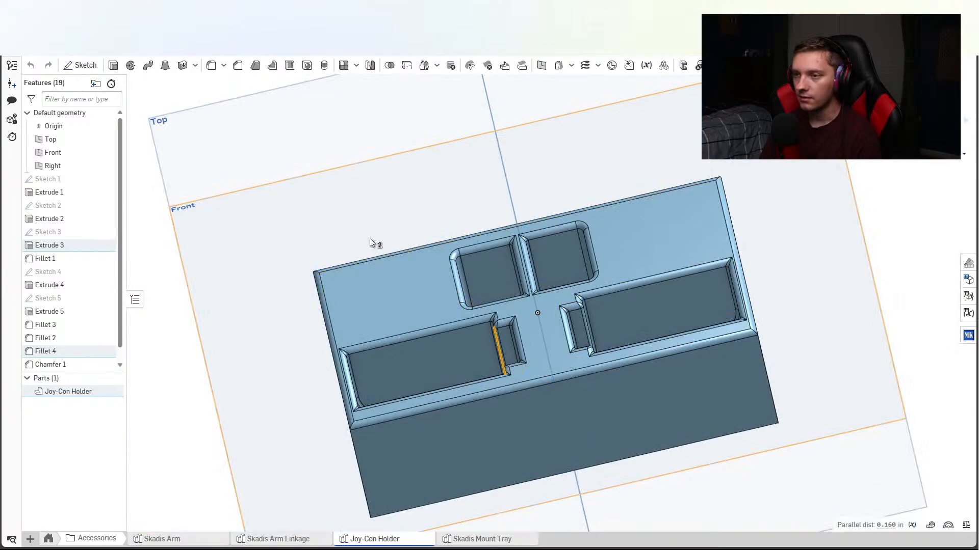
click(167, 328)
scroll(416, 351, down, 4)
right_drag(421, 352, 446, 333)
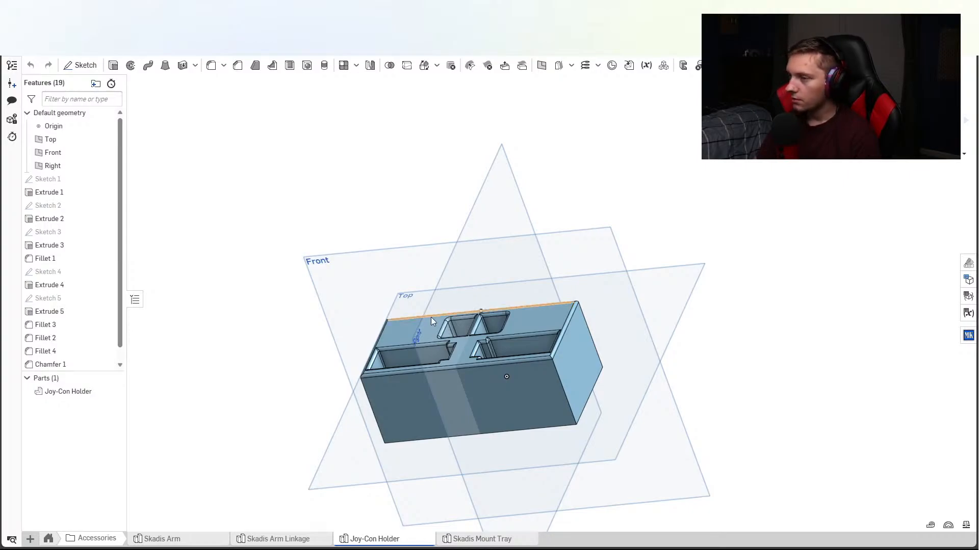
right_drag(430, 317, 509, 359)
scroll(507, 360, up, 2)
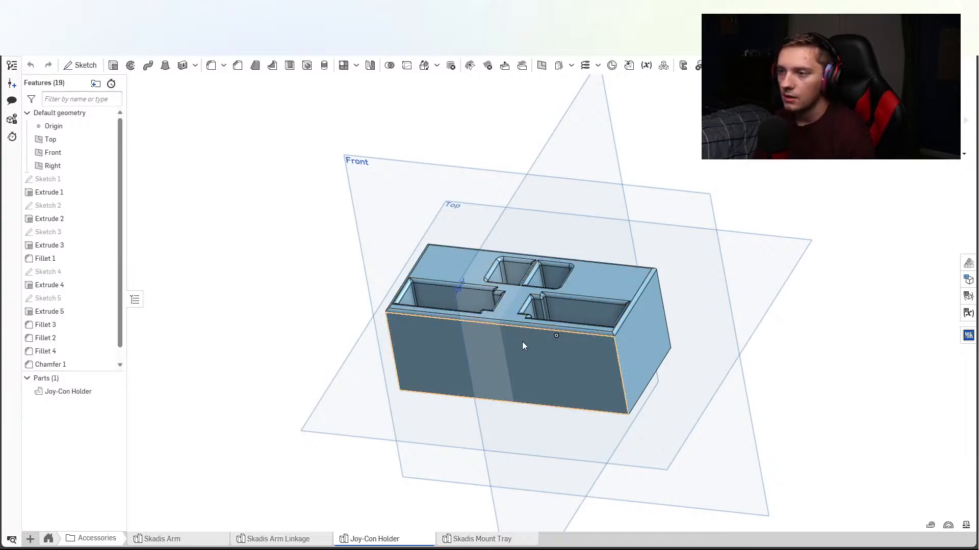
right_drag(544, 341, 555, 326)
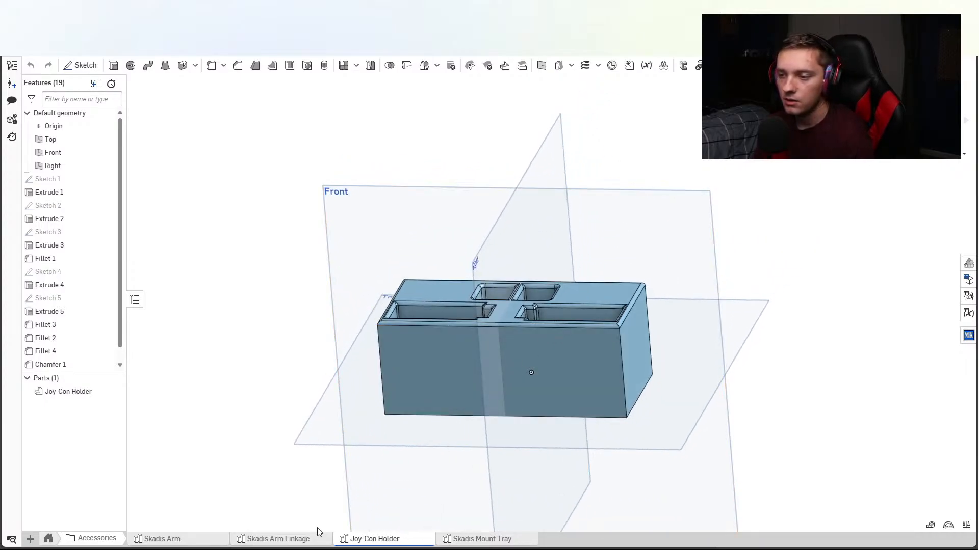
Create a new Part Studio in the Accessories folder, placed between Joy-Con Holder and Skadis Mount Tray.
click(30, 540)
click(63, 453)
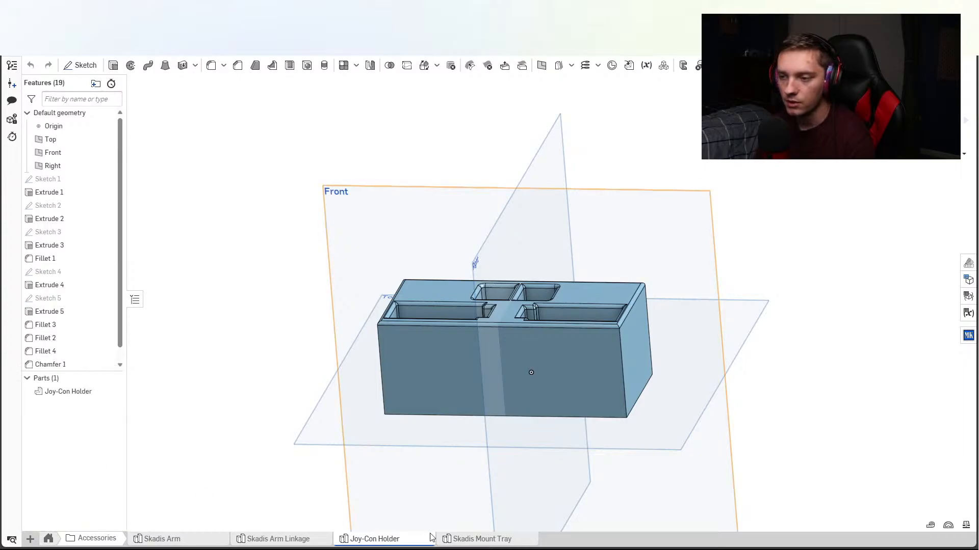
right_click(489, 541)
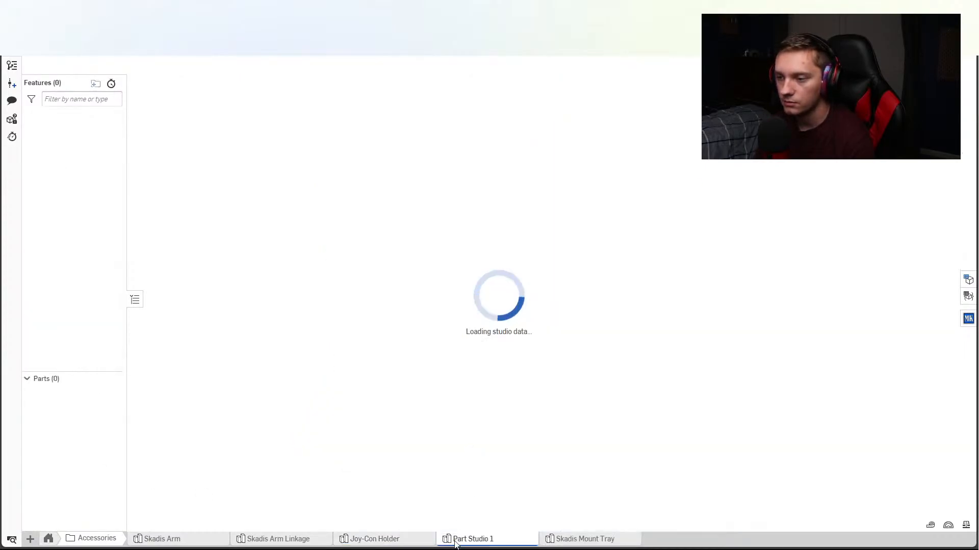
right_click(455, 543)
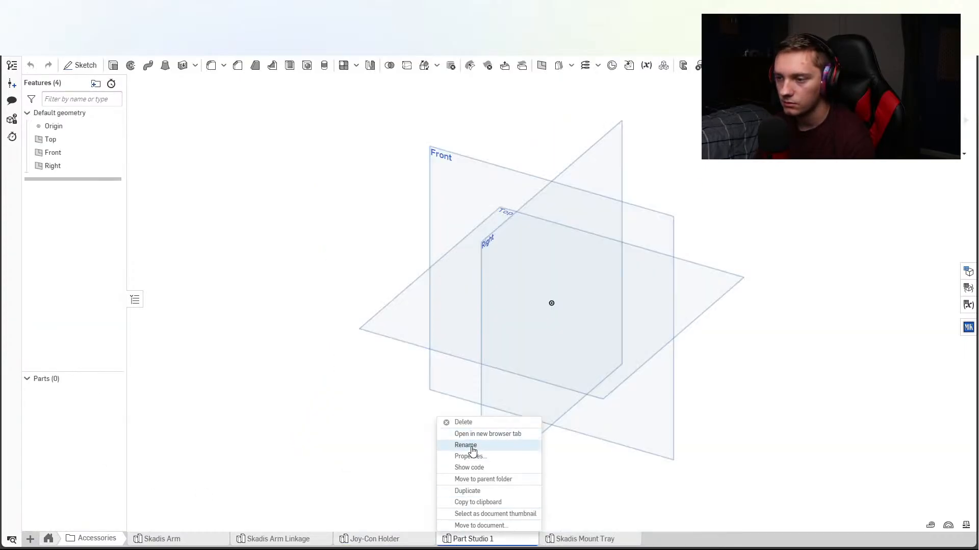
click(407, 543)
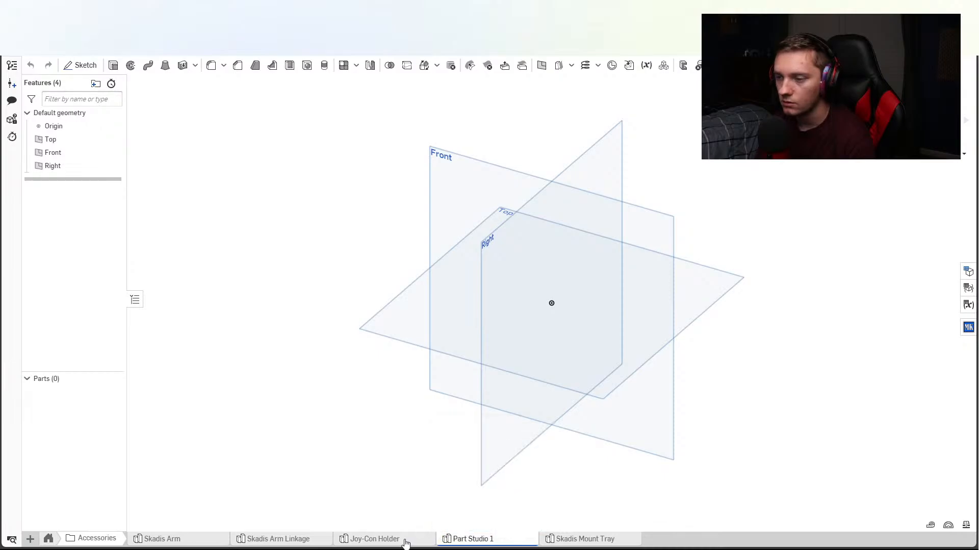
Rename the Joy-Con Holder Part Studio as "Joy-Con Holder 0".
click(402, 541)
right_click(400, 539)
click(385, 436)
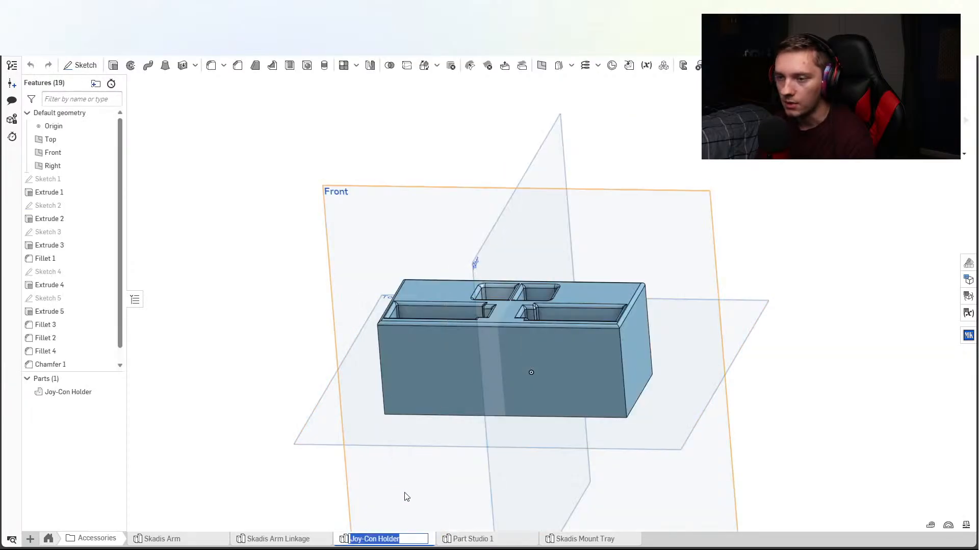
click(407, 539)
text(0)
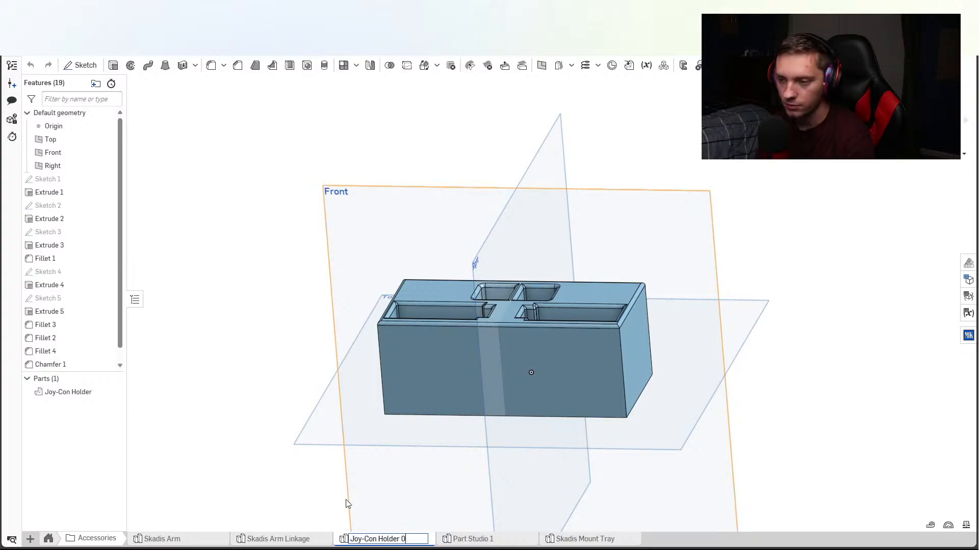
key(Return)
Rename the Joy-Con Holder part as "Joy-Con Holder 0".
right_click(70, 397)
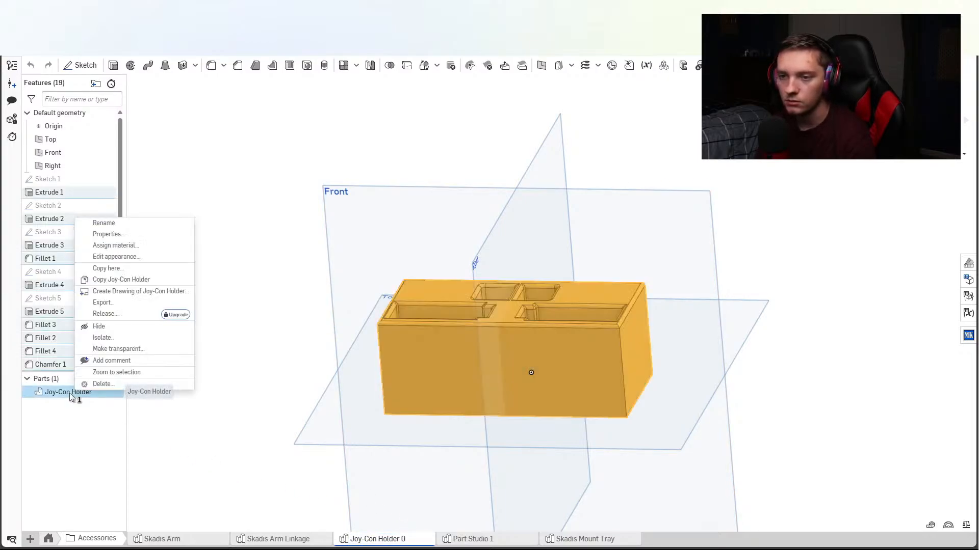
click(109, 221)
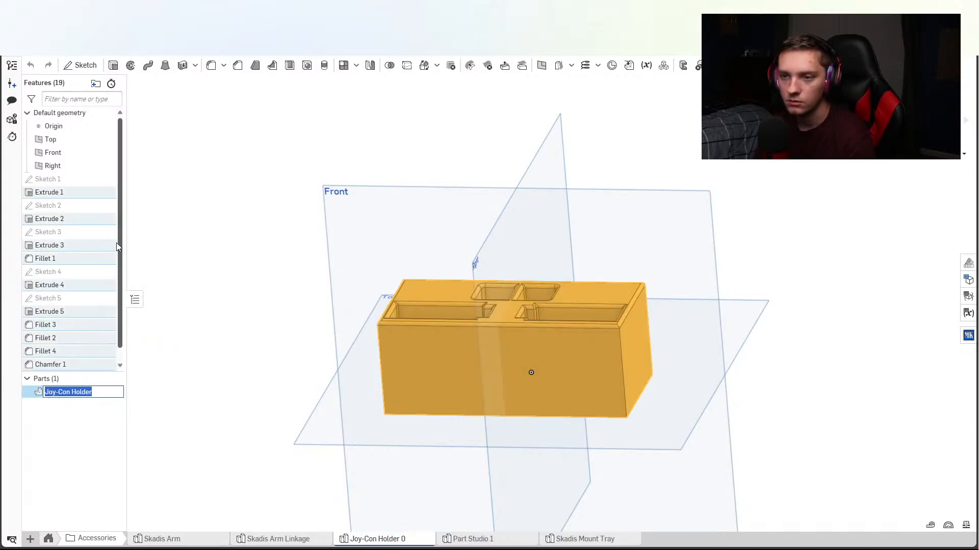
click(102, 392)
text(0)
key(Return)
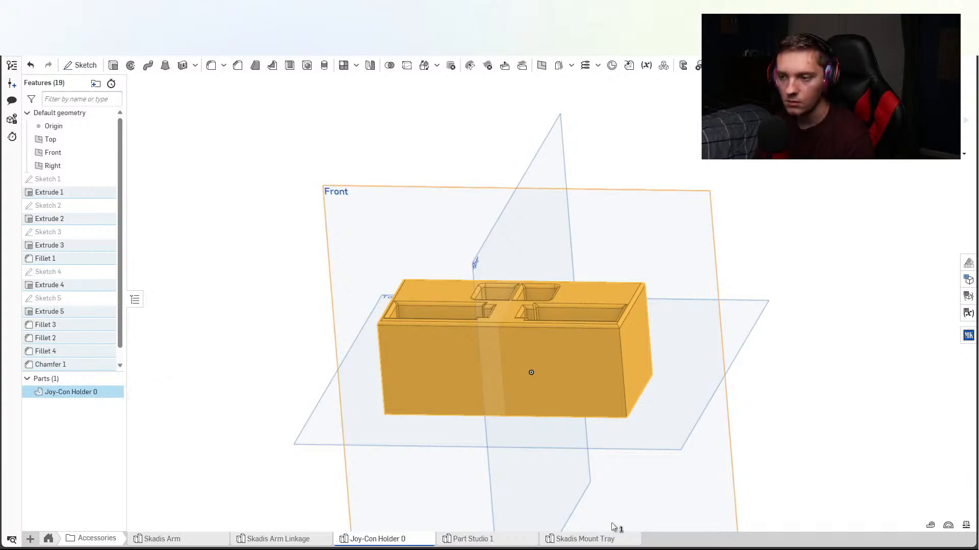
click(836, 469)
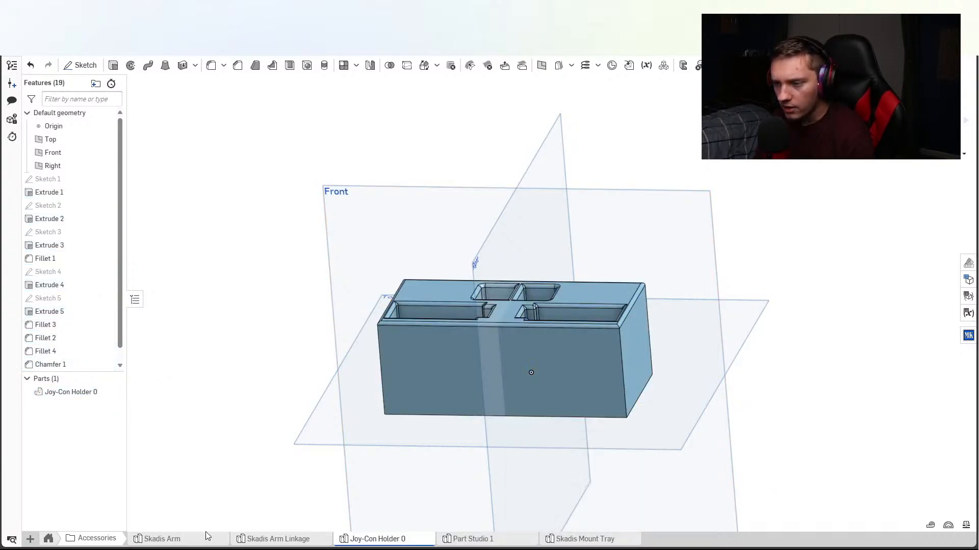
Open the Skadis Board Assembly and view the holder and arm mounted on the pegboard.
click(102, 539)
click(399, 539)
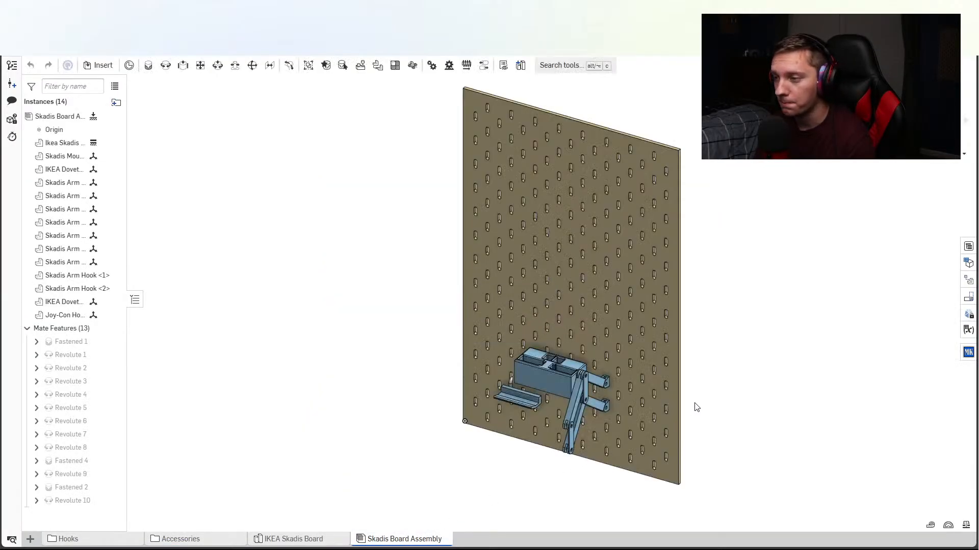
scroll(581, 375, up, 6)
scroll(581, 376, down, 4)
right_drag(579, 375, 640, 393)
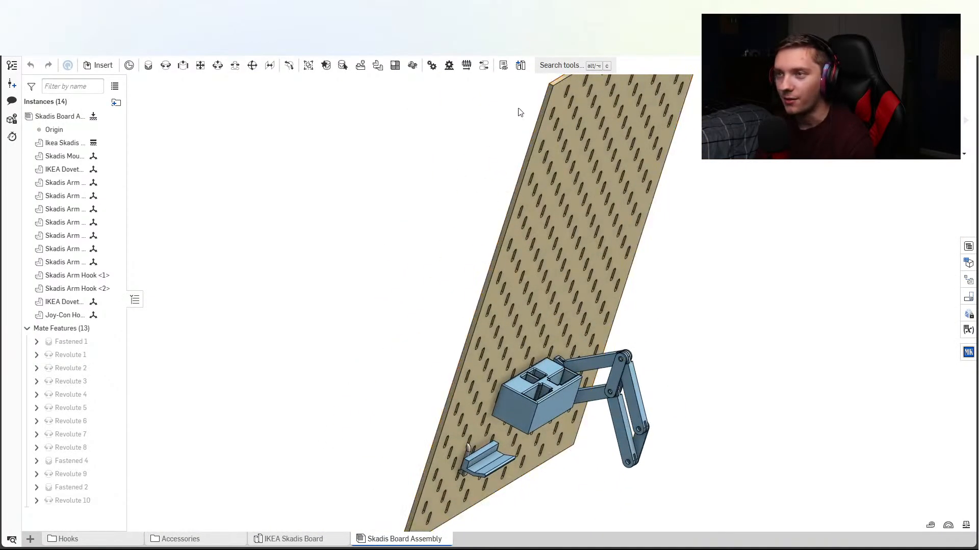
Start a section view from the Joy-Con Holder's end face and offset the cutting plane to about -2.59 in, through the hook.
click(963, 154)
click(916, 341)
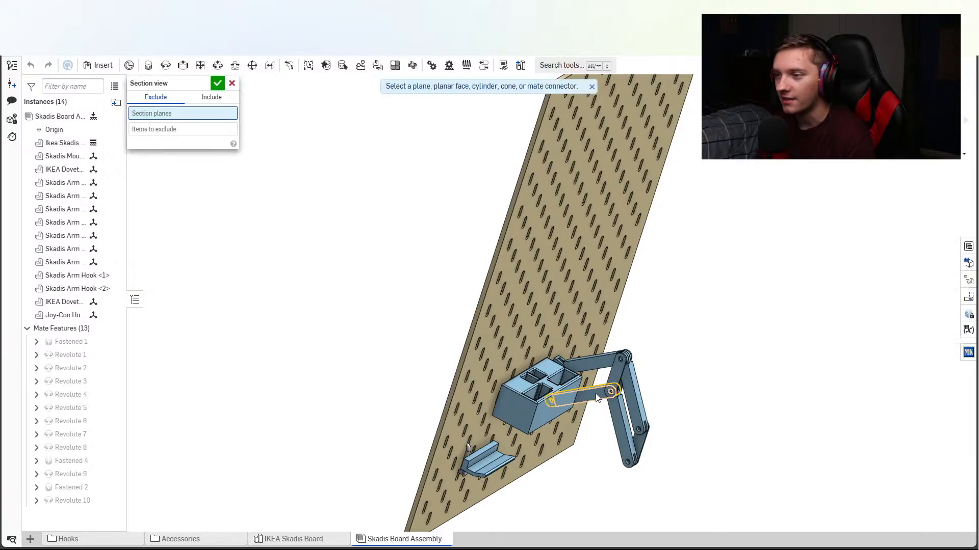
click(516, 405)
scroll(516, 405, up, 4)
right_drag(516, 405, 548, 412)
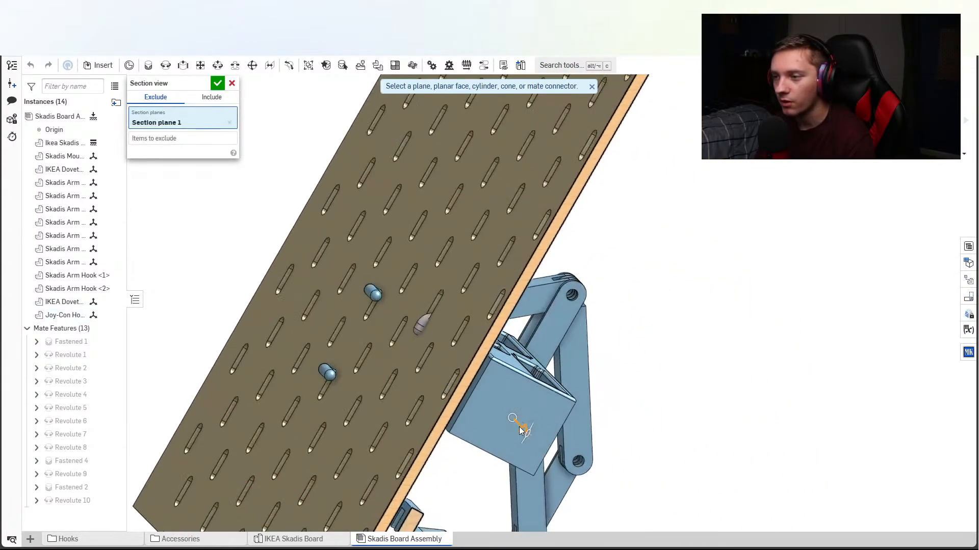
drag(521, 428, 459, 400)
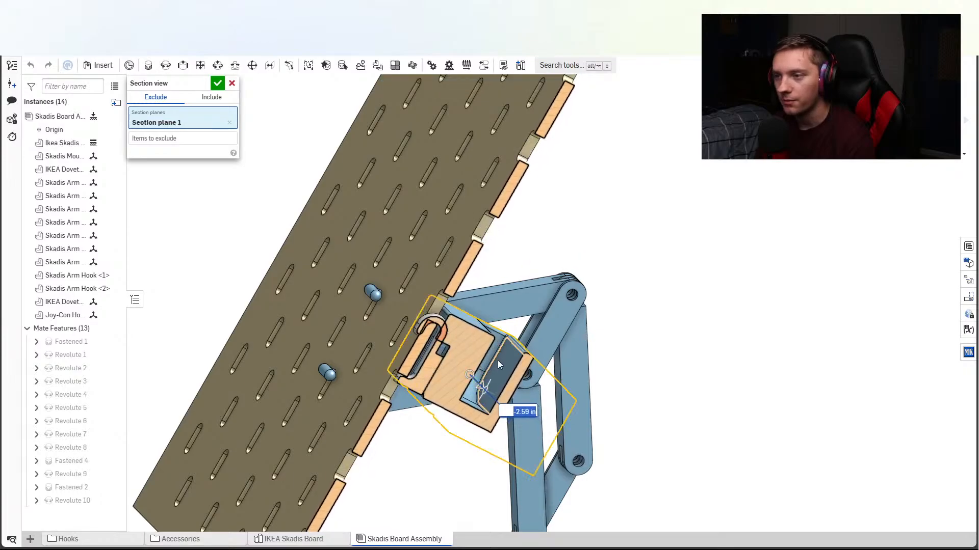
Inspect the hook's overlap with the holder and board in cross-section, and accept the section view.
right_drag(497, 360, 418, 364)
scroll(414, 379, up, 6)
middle_drag(418, 364, 473, 338)
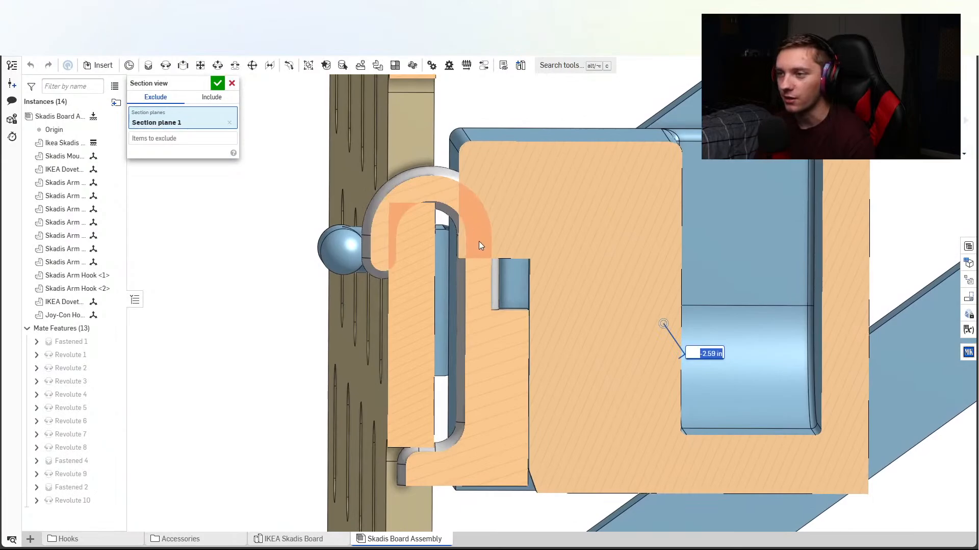
mouse_move(493, 255)
right_down()
mouse_move(467, 249)
mouse_move(487, 247)
right_up()
scroll(484, 280, down, 4)
click(220, 85)
Move the Joy-Con Holder upward about 0.36 in relative to the dovetail hook and deselect it.
scroll(513, 259, up, 3)
middle_drag(488, 247, 553, 298)
scroll(554, 298, down, 2)
click(628, 272)
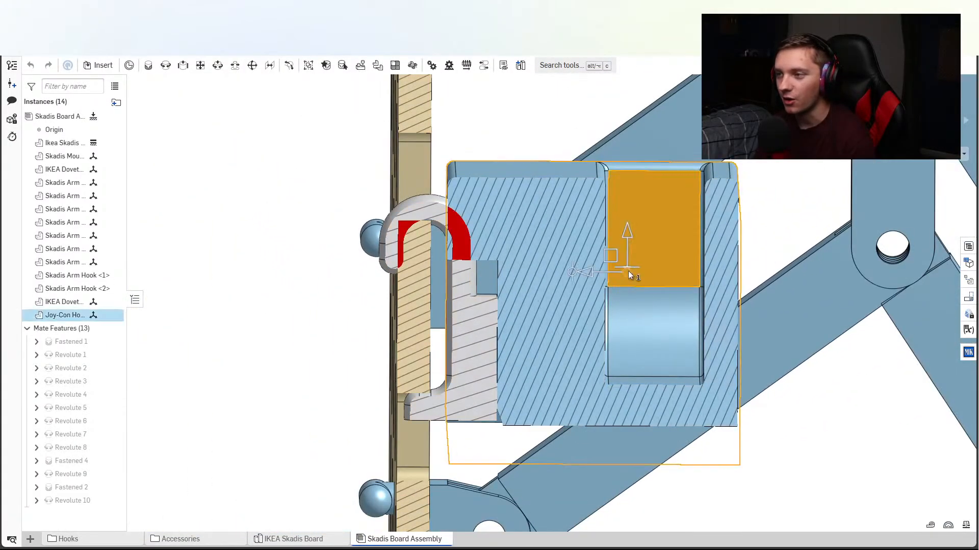
drag(627, 237, 640, 180)
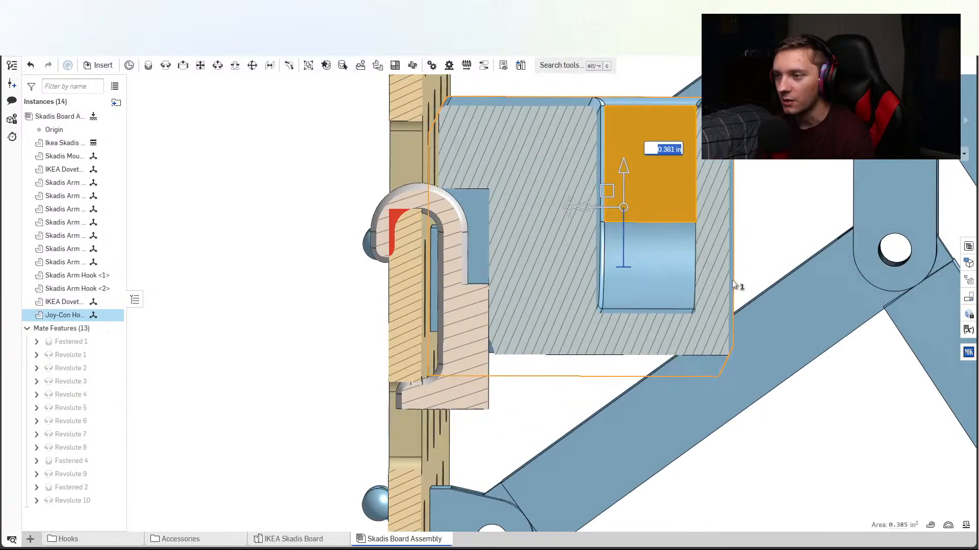
mouse_move(732, 280)
right_down()
mouse_move(712, 268)
mouse_move(723, 285)
mouse_move(744, 286)
mouse_move(737, 290)
right_up()
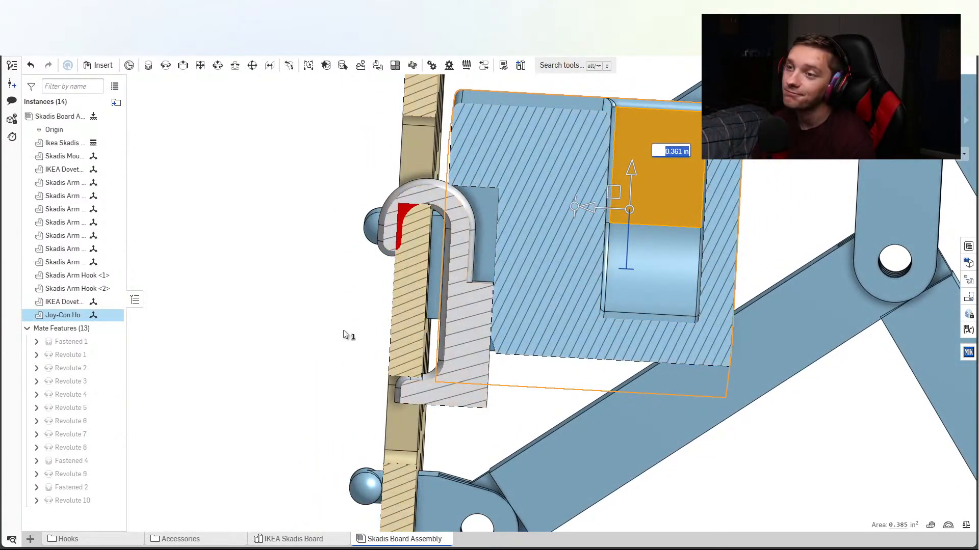
right_drag(343, 335, 470, 322)
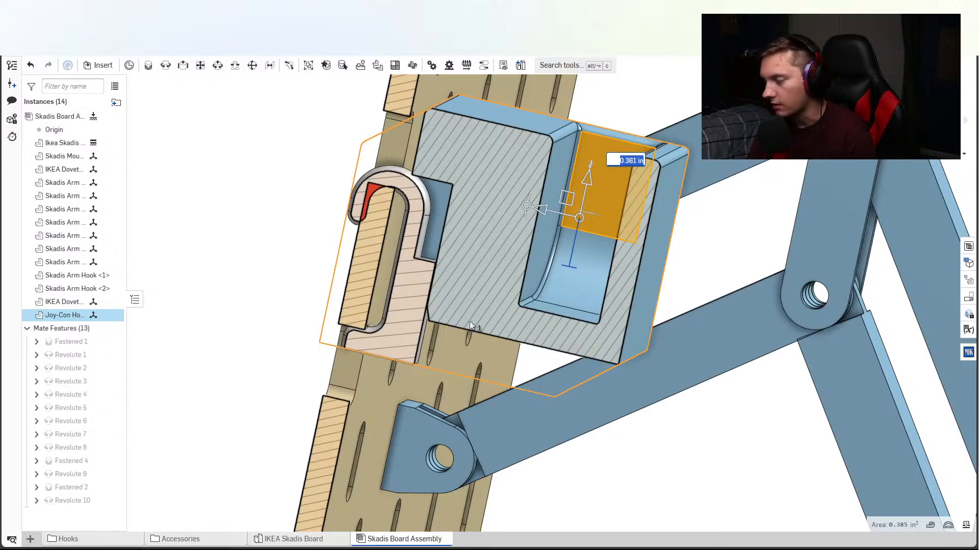
click(267, 283)
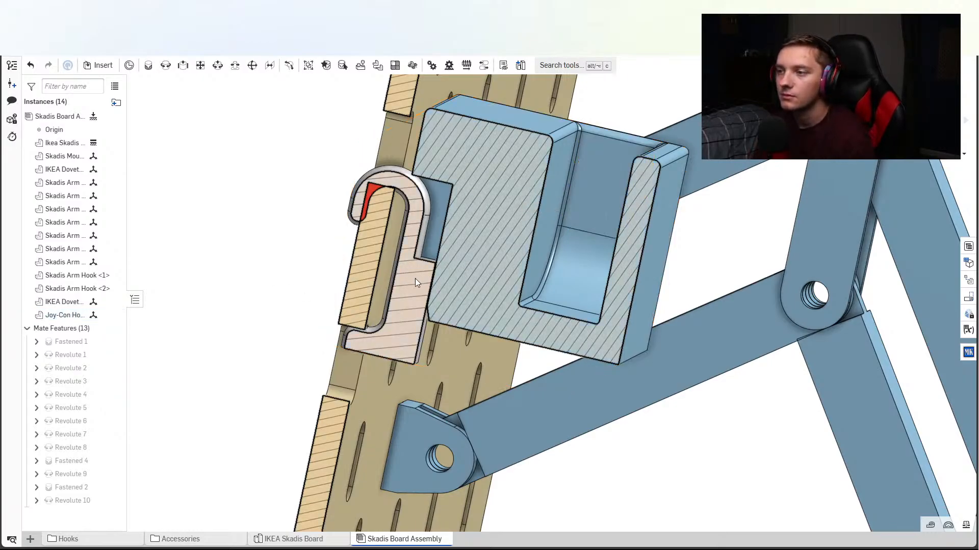
Examine the sectioned dovetail hook's fit between the board and the holder's rear slot from several angles.
right_drag(446, 280, 471, 226)
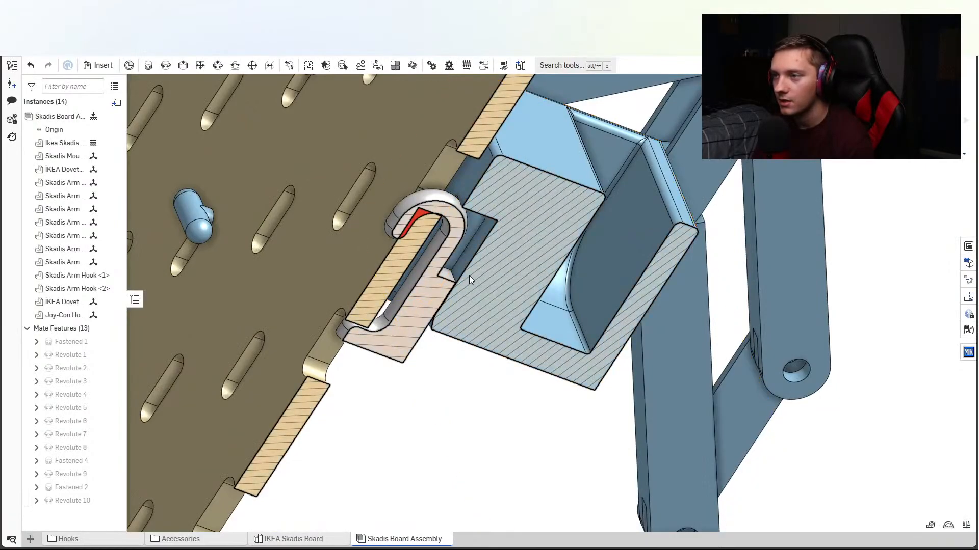
right_drag(469, 275, 454, 335)
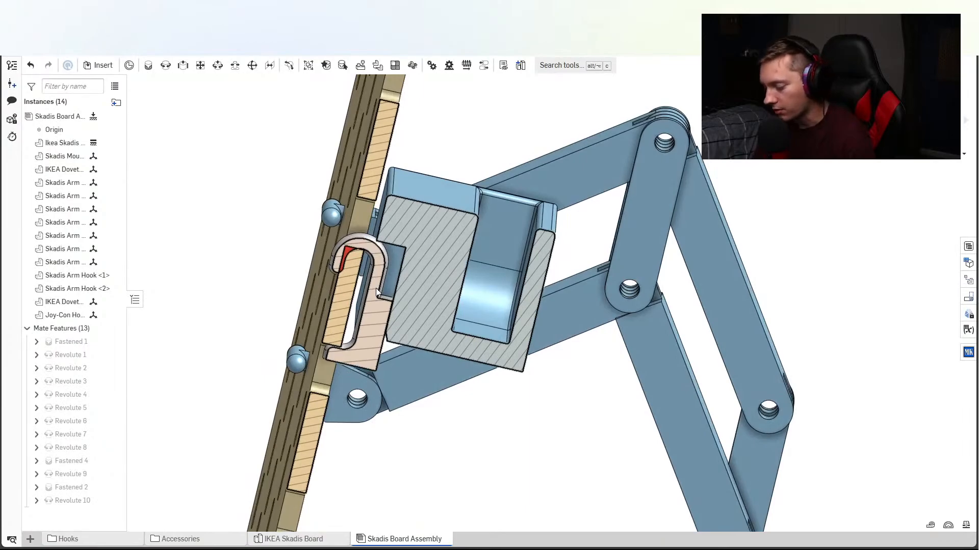
click(386, 280)
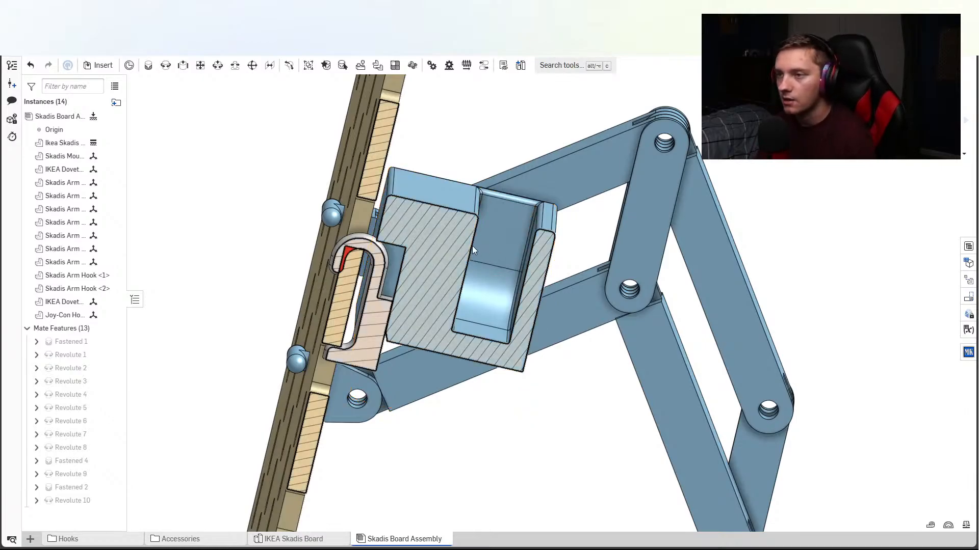
right_drag(366, 310, 382, 286)
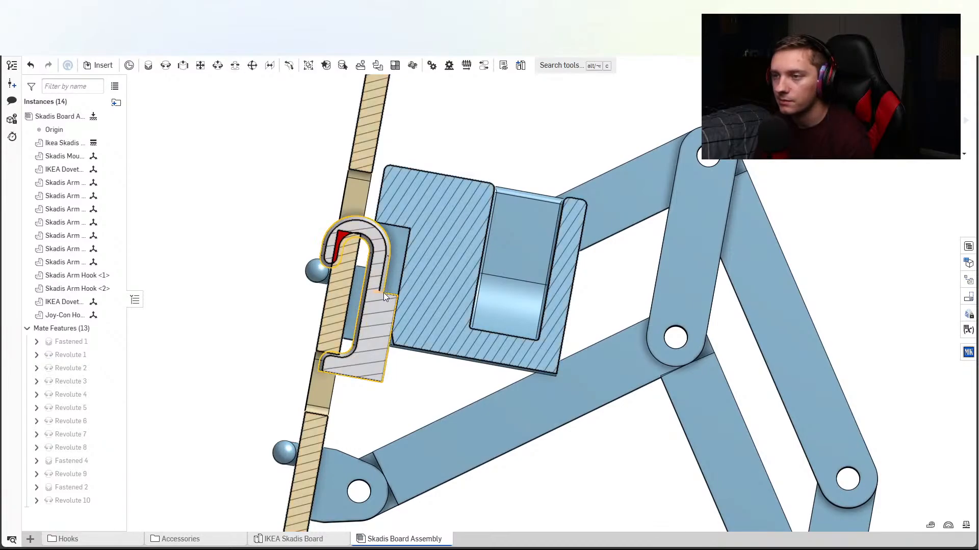
right_drag(379, 298, 365, 309)
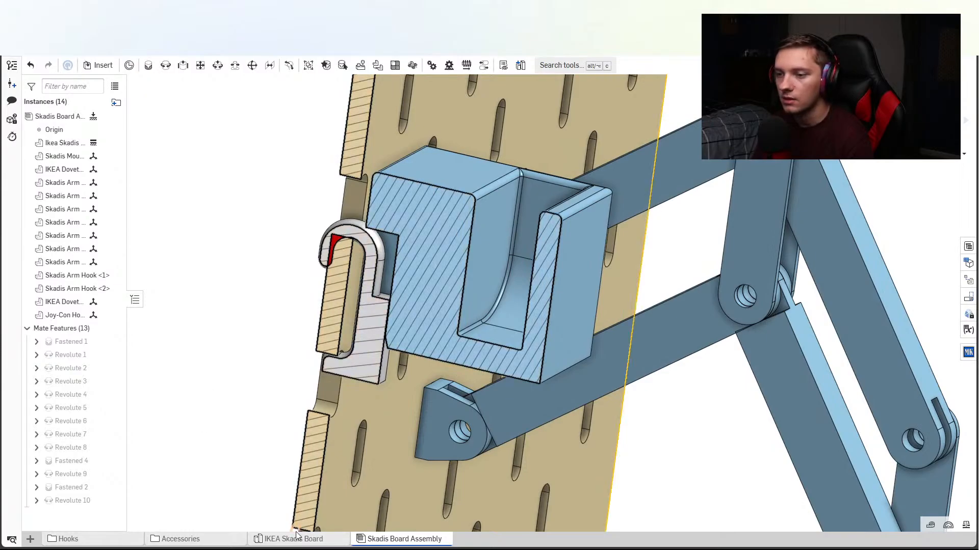
Open Part Studio 1 in the Accessories folder and rename it Joy-Con Holder.
click(196, 539)
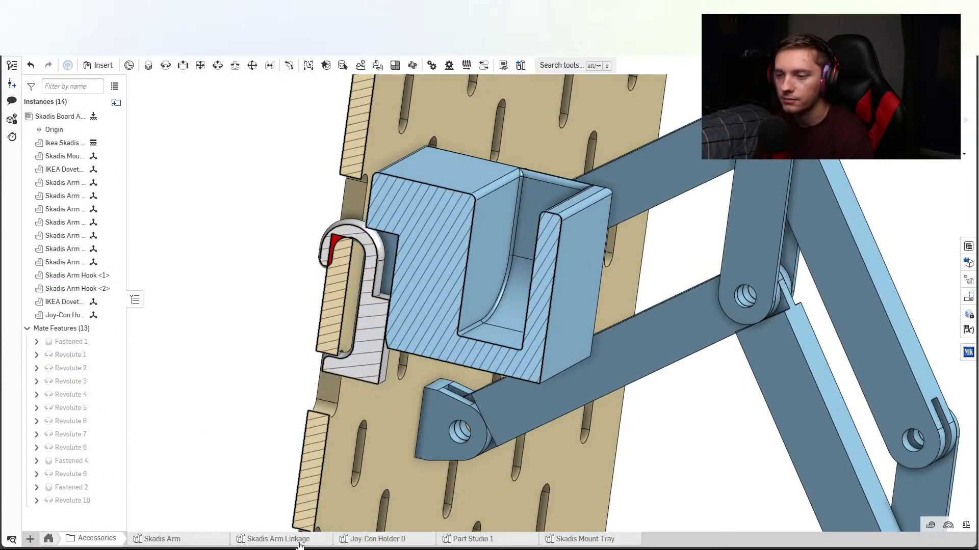
click(479, 541)
right_click(480, 542)
click(485, 444)
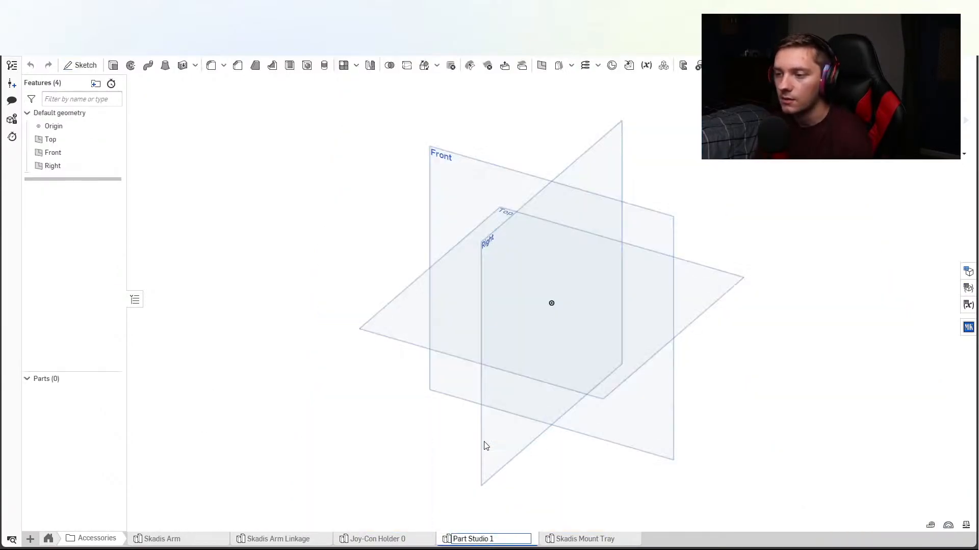
text(joy-)
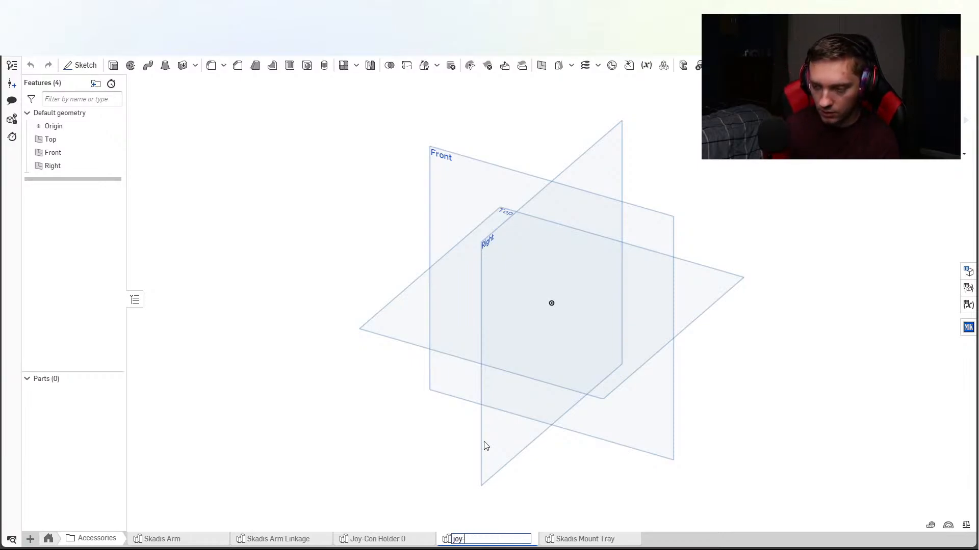
text(Con)
key(BackSpace)
key(BackSpace)
key(BackSpace)
key(BackSpace)
text(J)
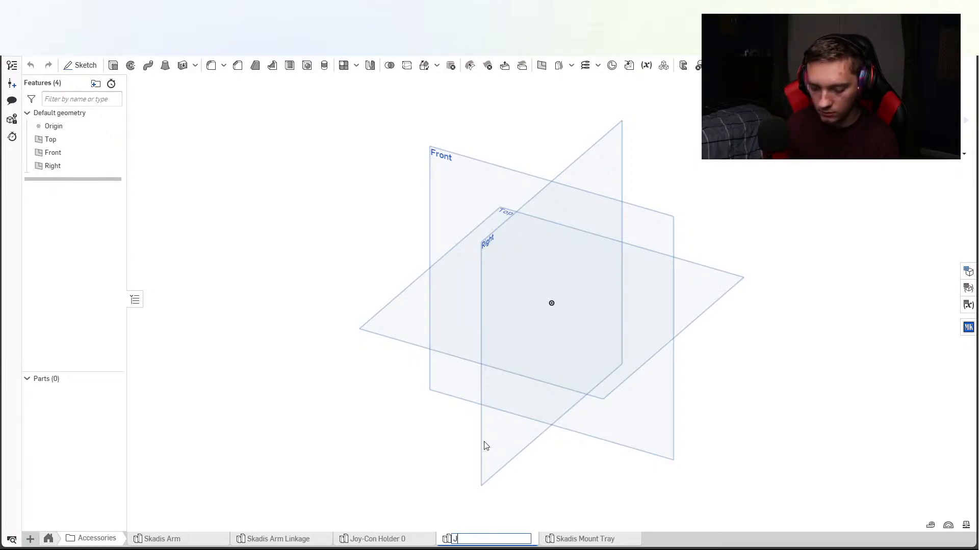
text(oy-Con Holder)
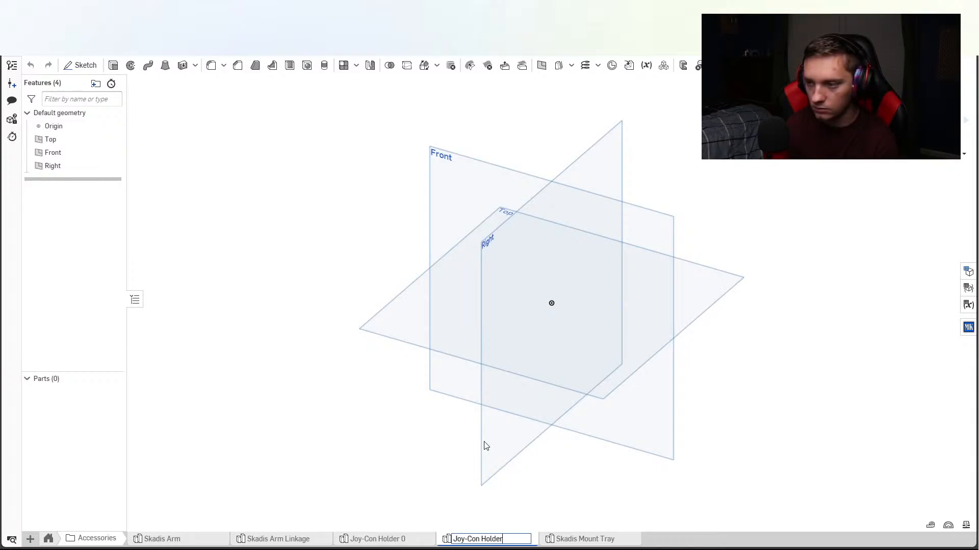
key(Return)
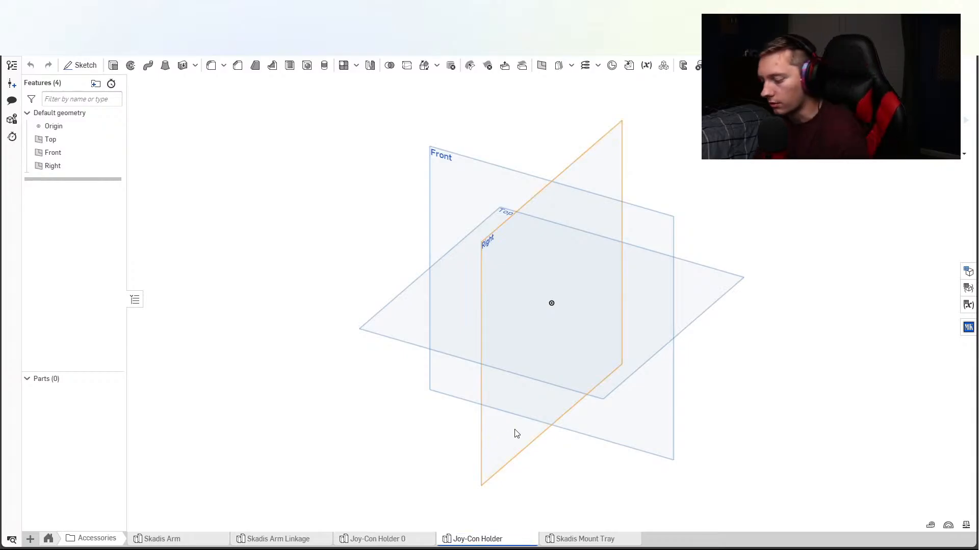
Examine the Joy-Con Holder 0 model's top pockets and rear hook slots from several angles.
click(393, 540)
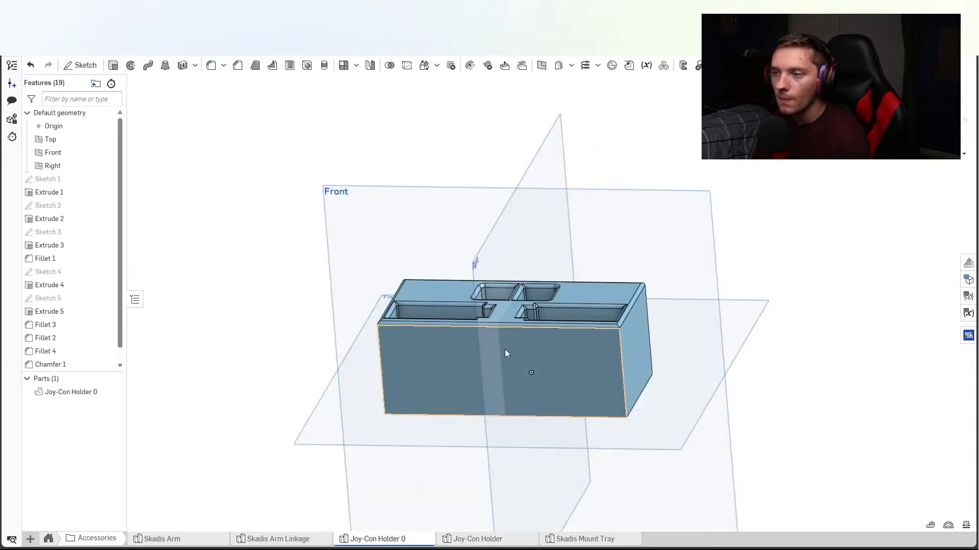
right_drag(506, 349, 439, 368)
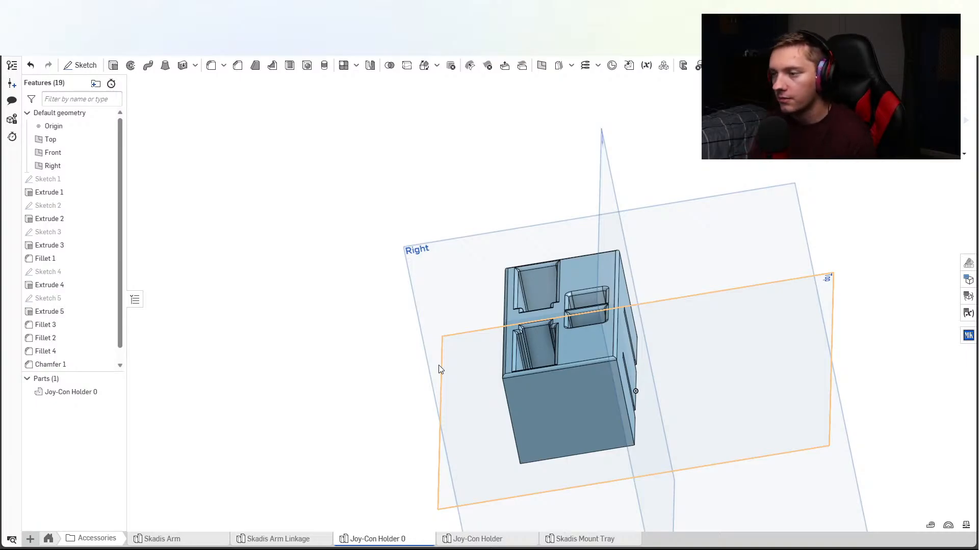
right_drag(625, 348, 574, 385)
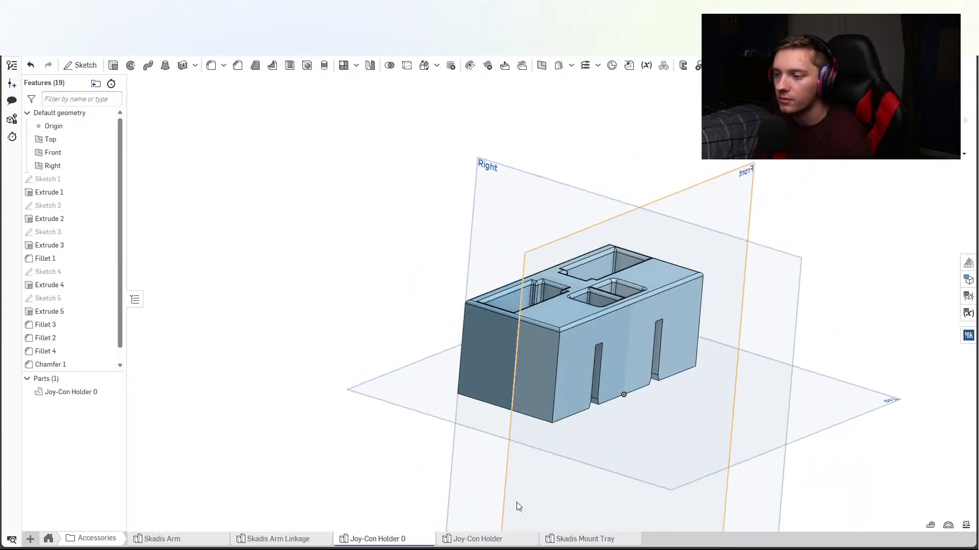
Start a new sketch on the Right plane of the Joy-Con Holder Part Studio.
click(511, 539)
mouse_move(513, 408)
right_down()
mouse_move(530, 378)
mouse_move(616, 396)
mouse_move(603, 411)
mouse_move(577, 399)
right_up()
key(shift+7)
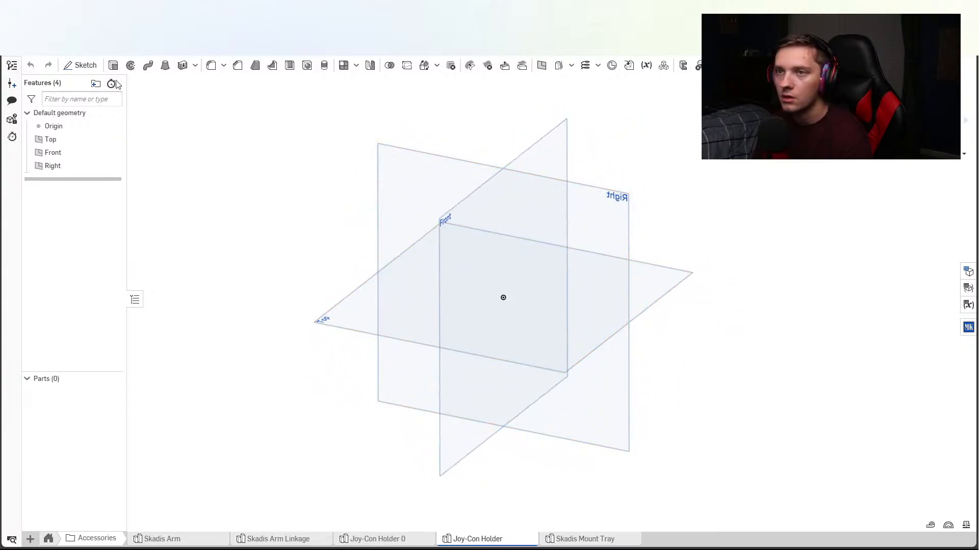
key(shift+s)
click(621, 251)
key(n)
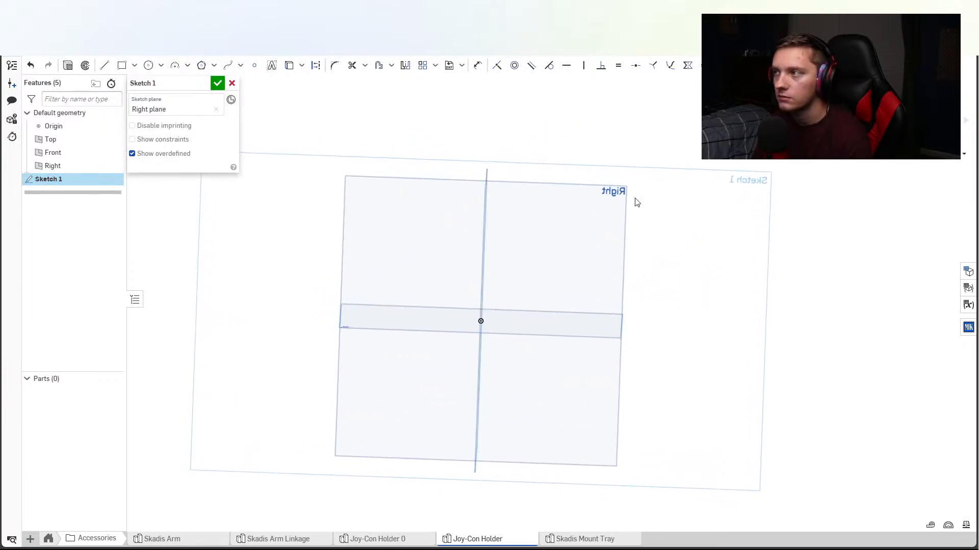
right_drag(568, 254, 568, 250)
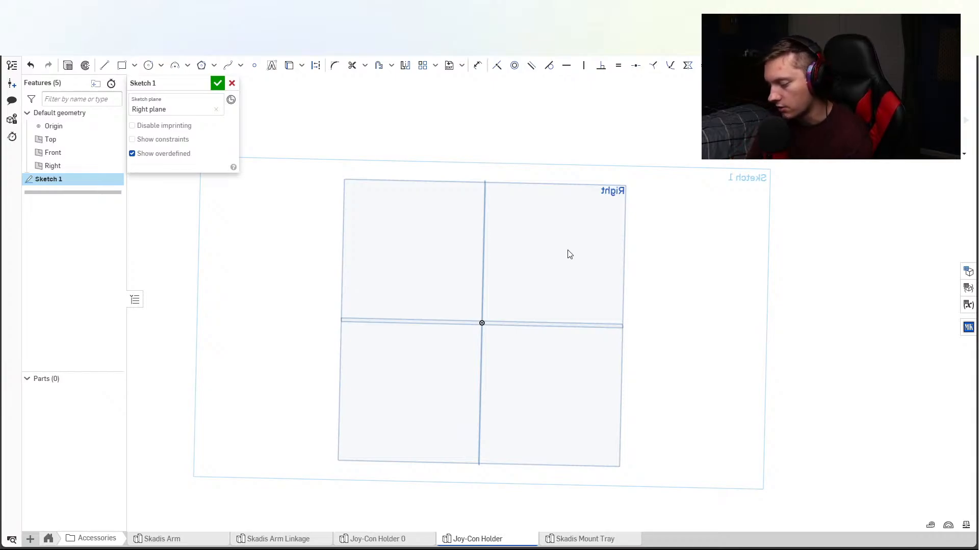
mouse_move(494, 319)
right_down()
mouse_move(532, 320)
mouse_move(505, 305)
mouse_move(558, 305)
right_up()
scroll(533, 312, up, 3)
key(n)
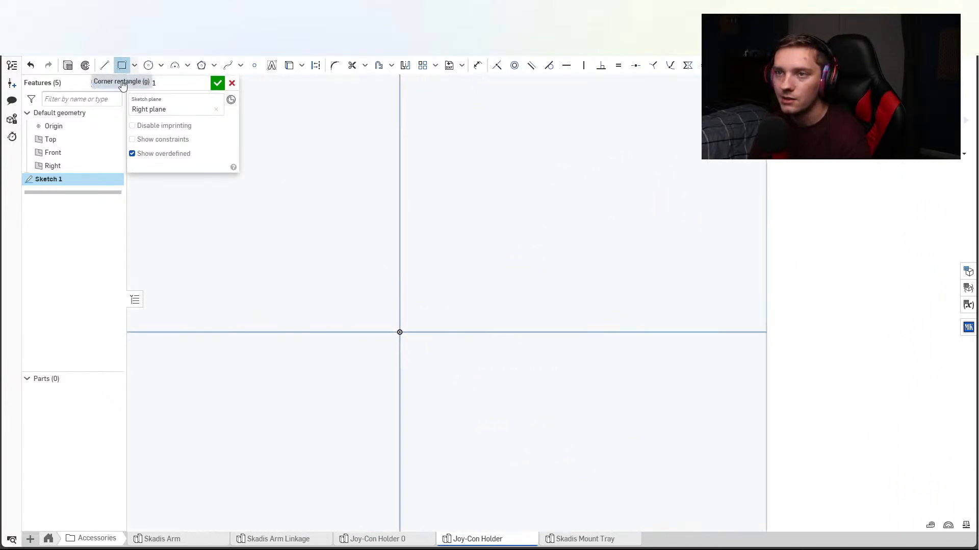
Sketch a closed, upward-slanting strip from the origin with edges about 0.13, 1.3, 0.15, 1.06 and 0.24 in long.
click(105, 65)
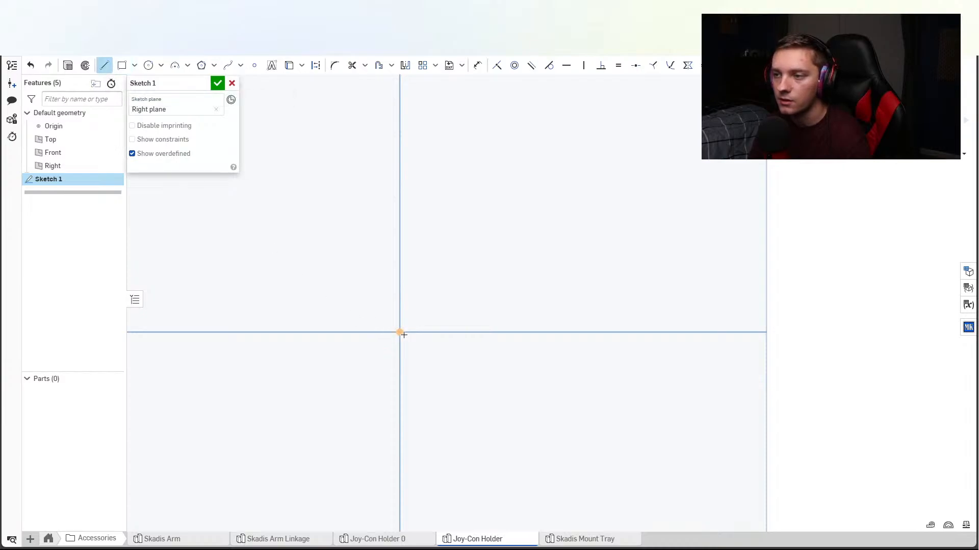
click(400, 333)
click(399, 316)
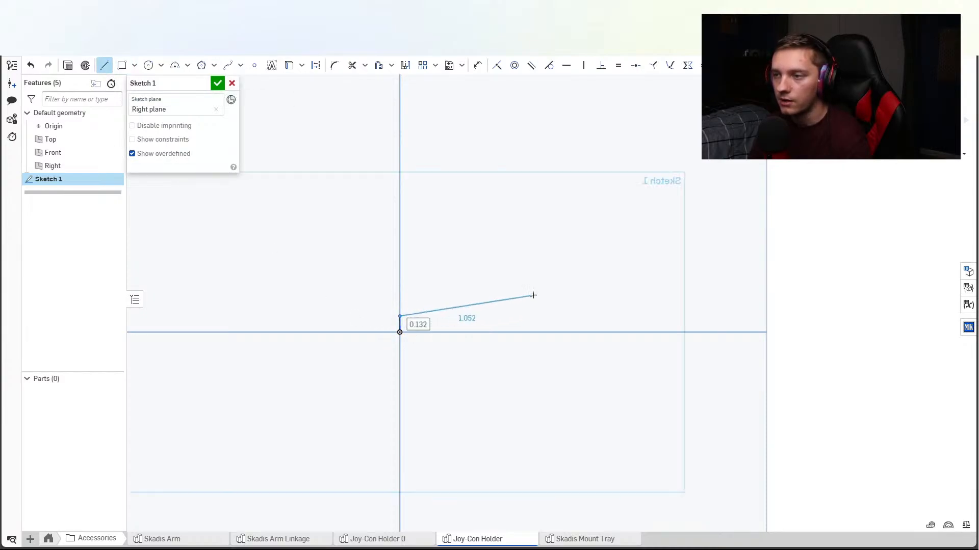
click(555, 283)
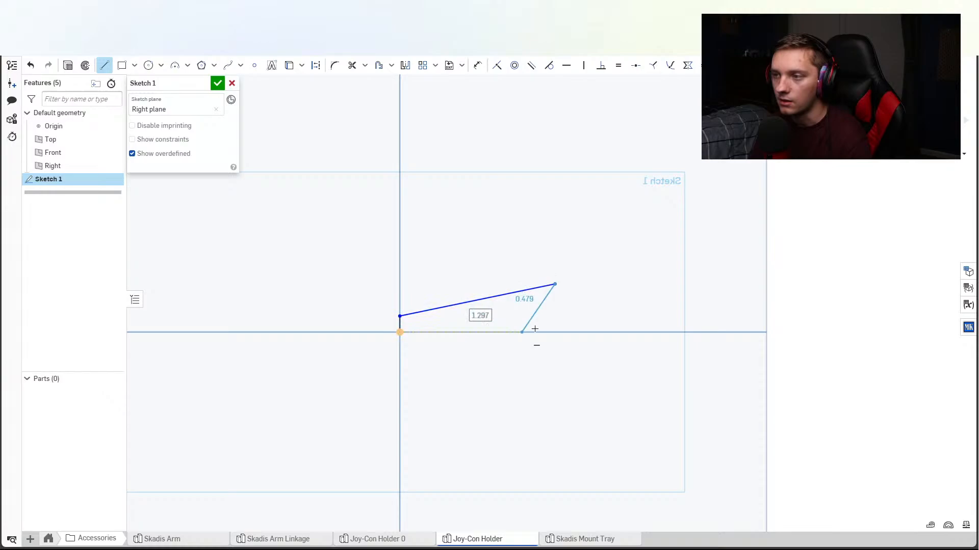
click(555, 303)
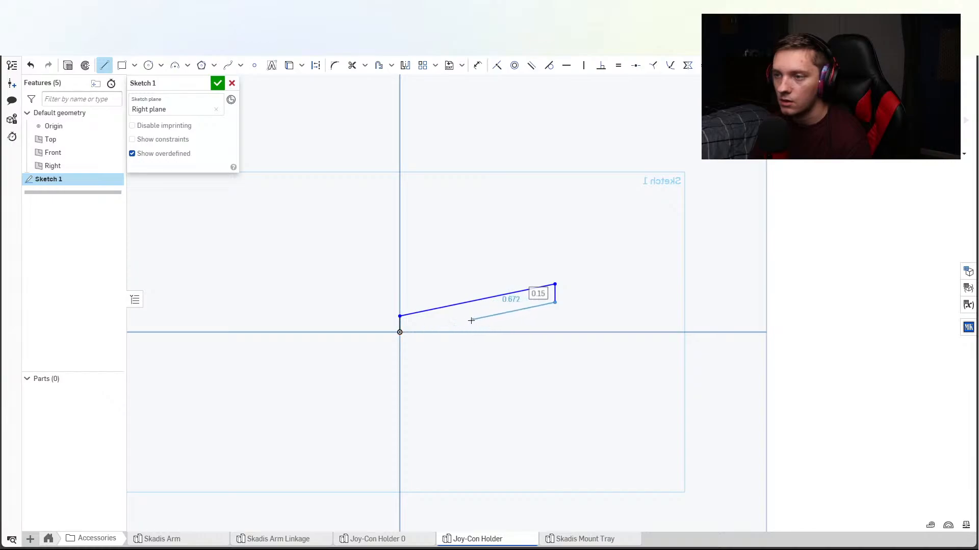
click(429, 333)
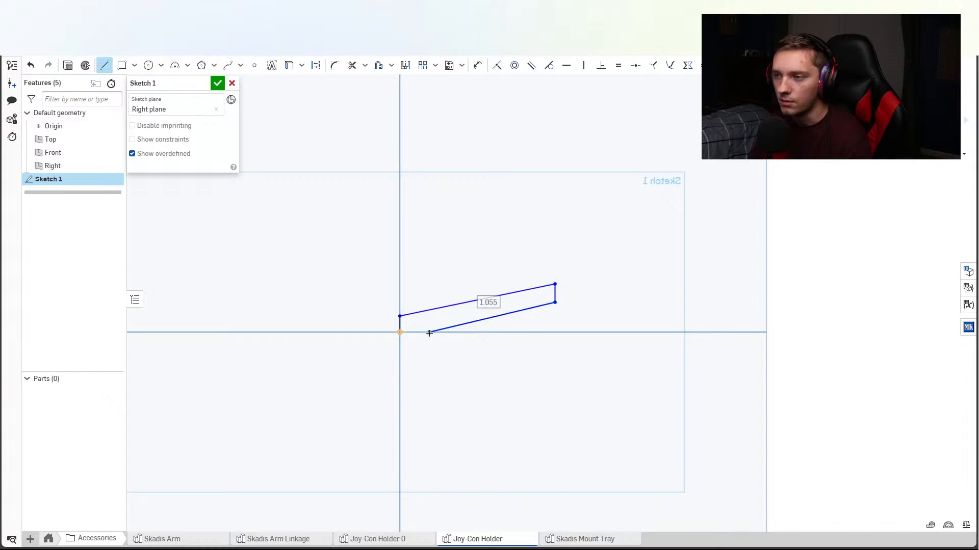
click(399, 333)
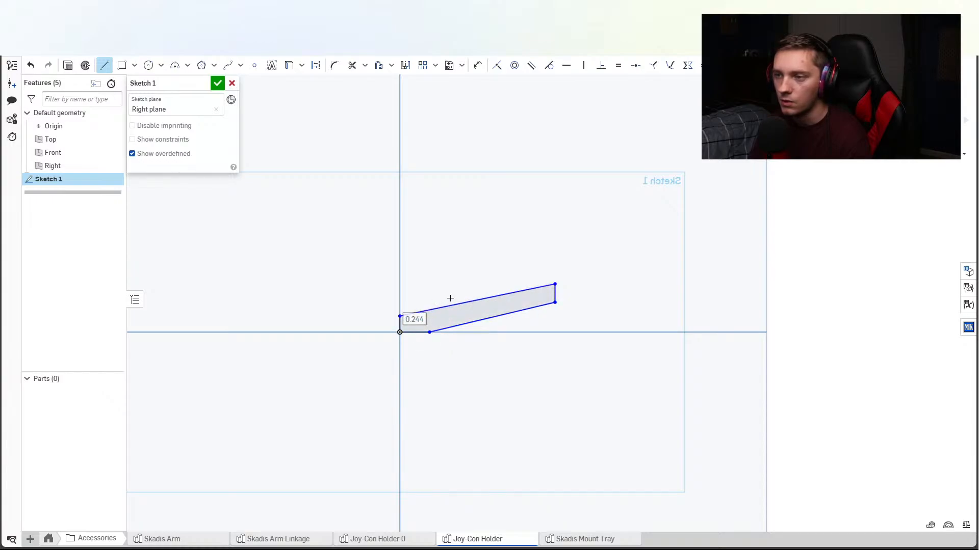
Make the strip's two long edges parallel and lower its outer end to a shallower slope.
key(d)
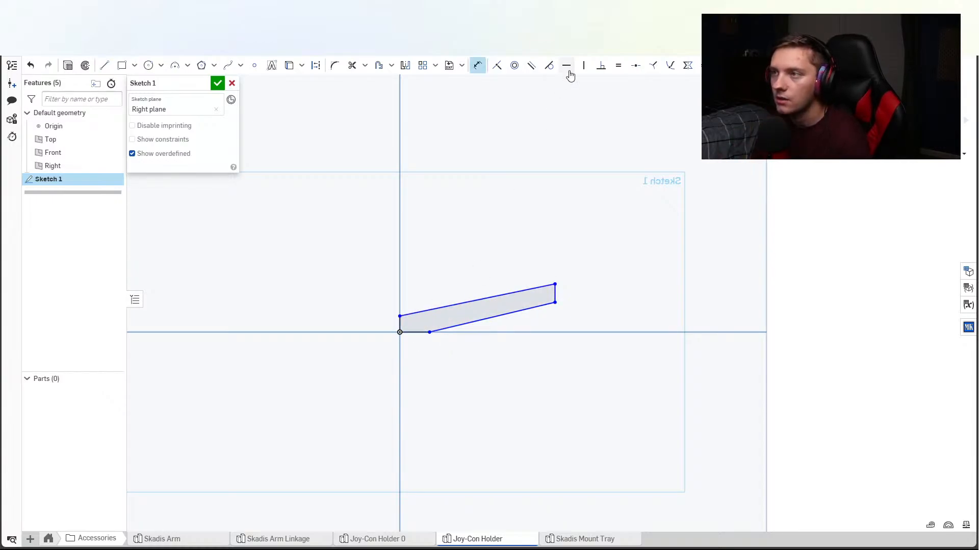
click(531, 66)
click(479, 299)
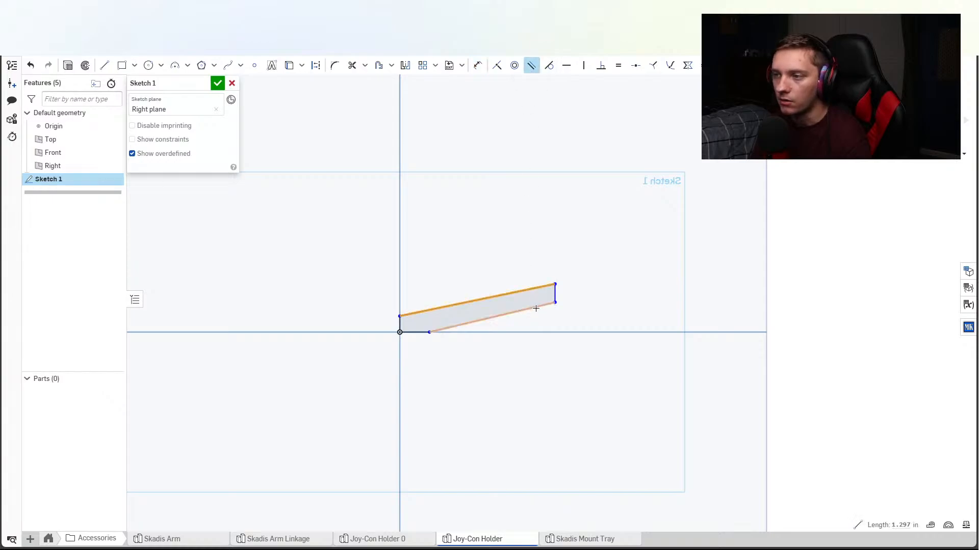
click(533, 308)
key(Escape)
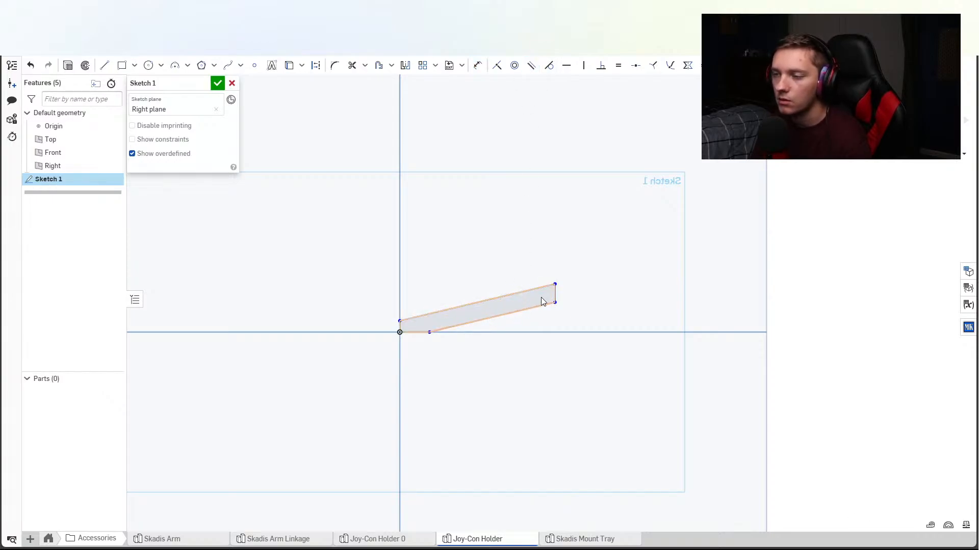
drag(554, 290, 554, 304)
Dimension the horizontal distance between the strip's two vertical end edges as 1.75 in.
key(d)
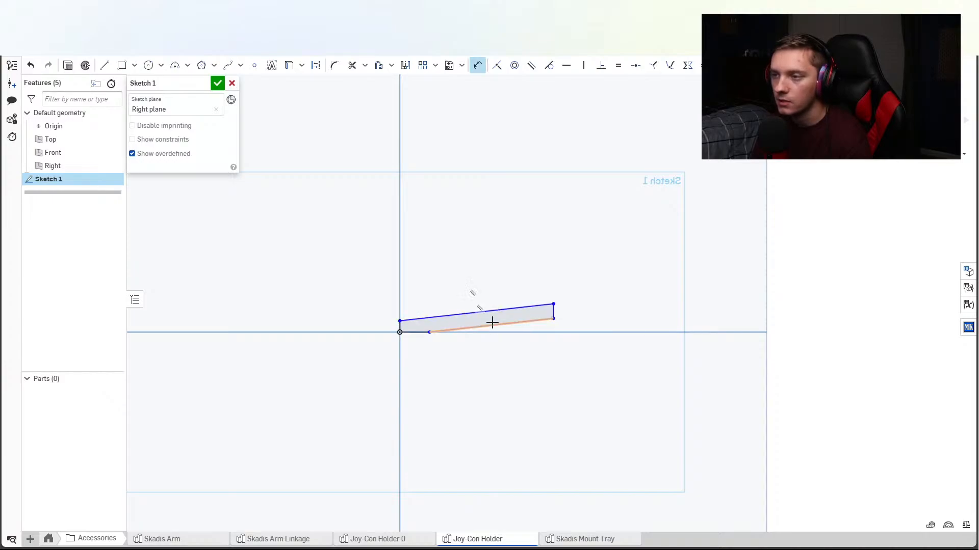
click(553, 311)
click(400, 326)
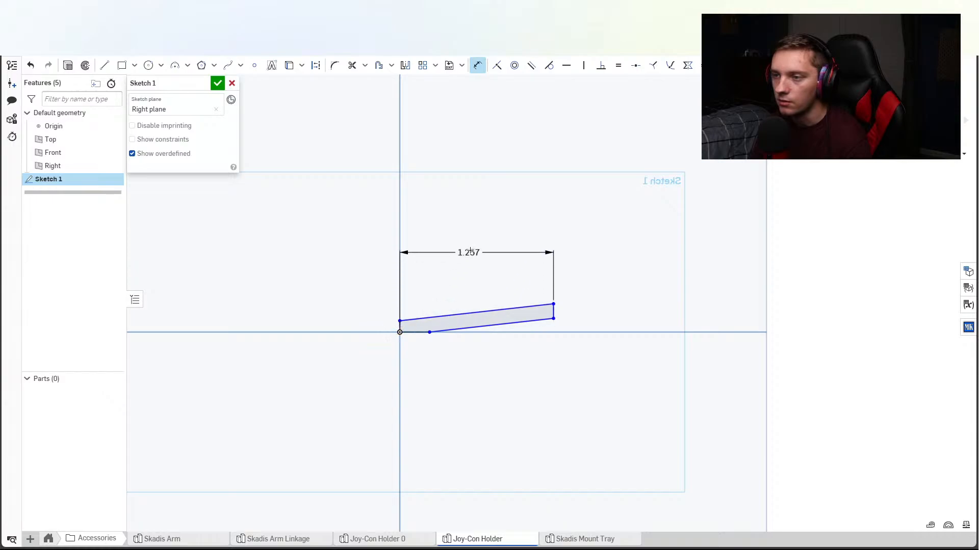
click(479, 237)
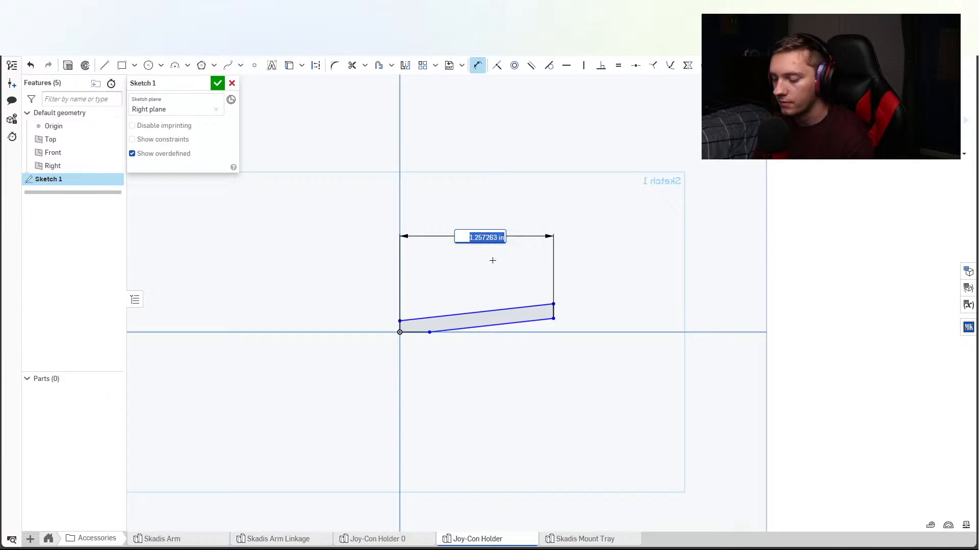
text(1.75)
key(Return)
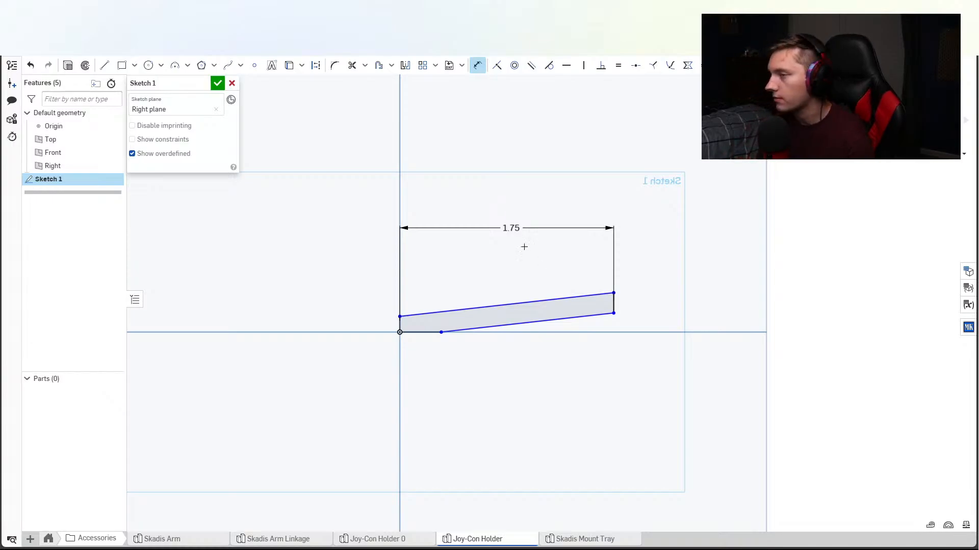
Dimension the strip's outer vertical end edge and set its height to 0.125 in.
scroll(614, 301, down, 2)
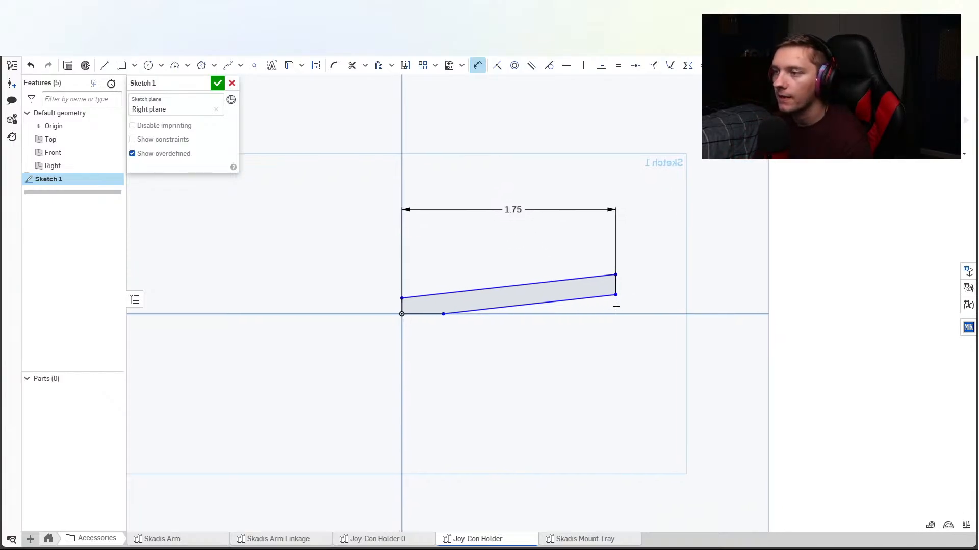
click(616, 280)
click(634, 280)
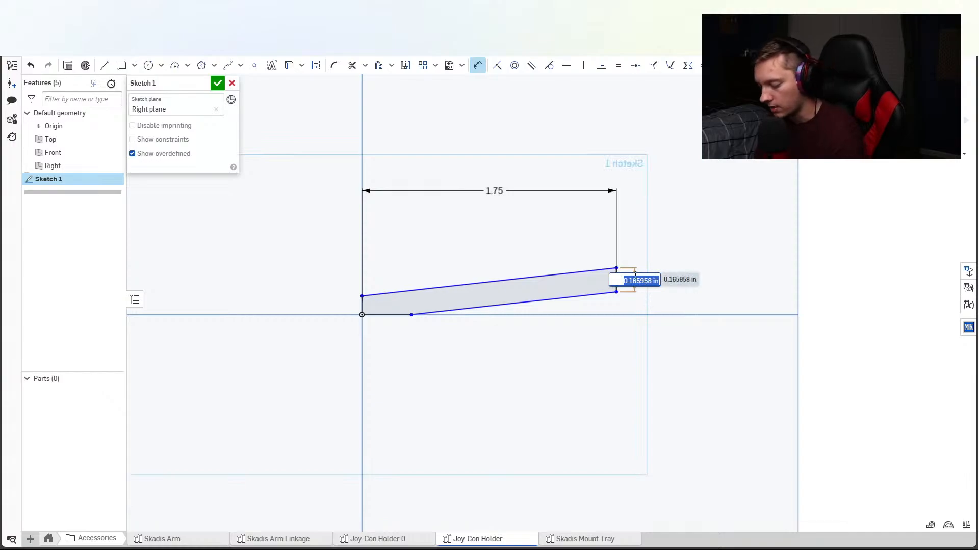
key(Return)
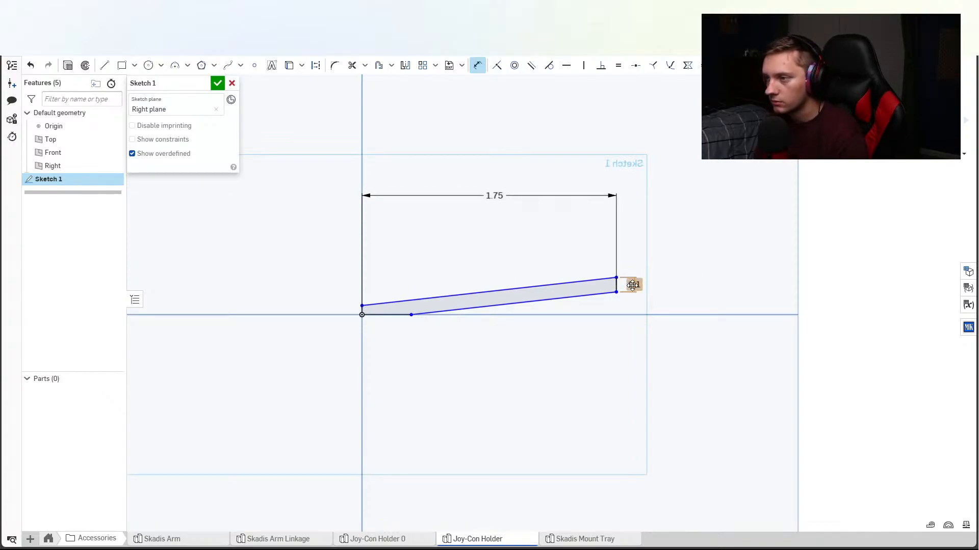
double_click(632, 285)
text(0.125)
key(Return)
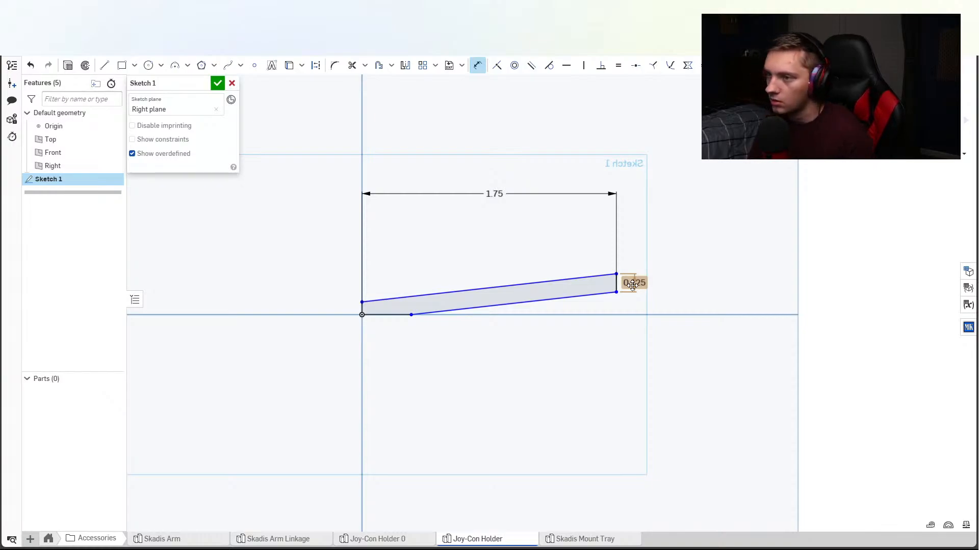
Raise the strip's outer end slightly, and set the angle between its lower slanted edge and horizontal base edge to 10°.
scroll(469, 284, up, 3)
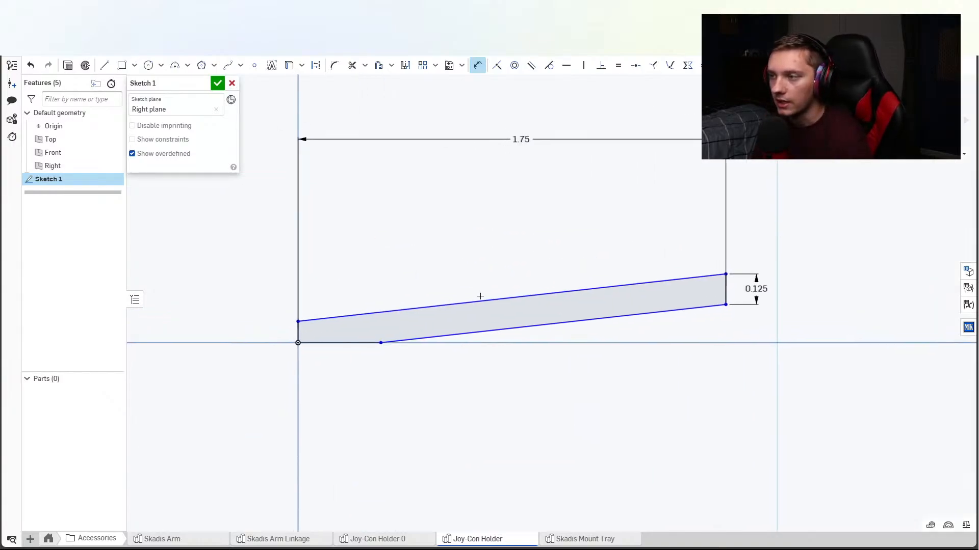
scroll(480, 296, down, 8)
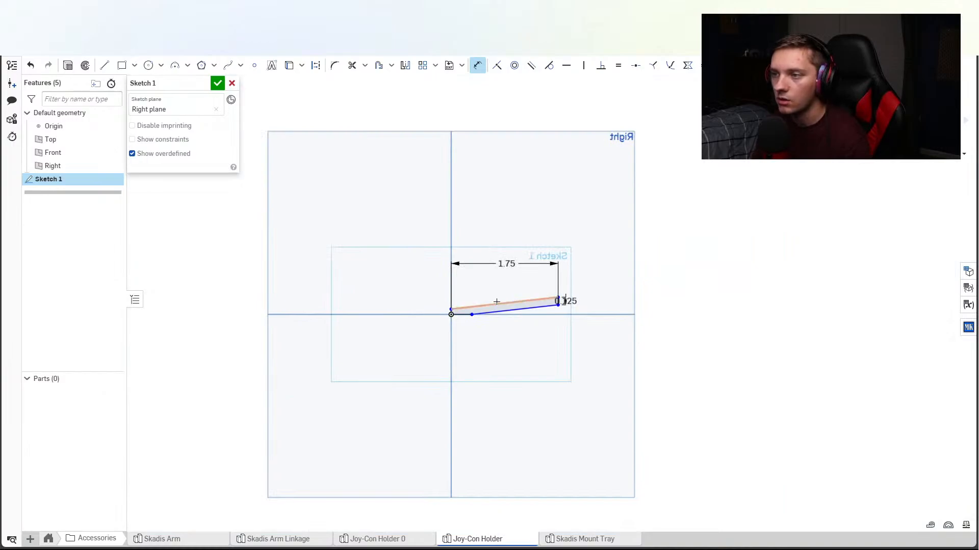
scroll(487, 313, down, 3)
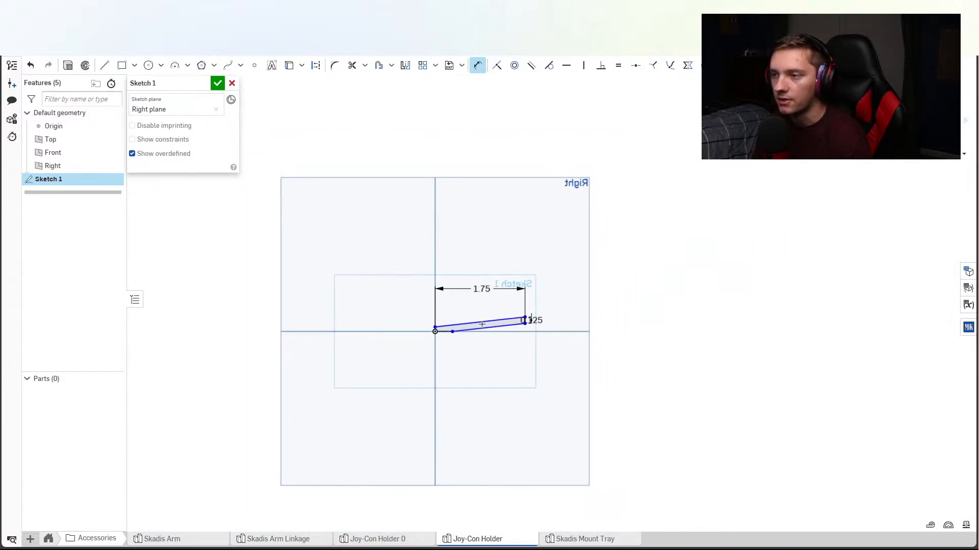
scroll(482, 324, up, 5)
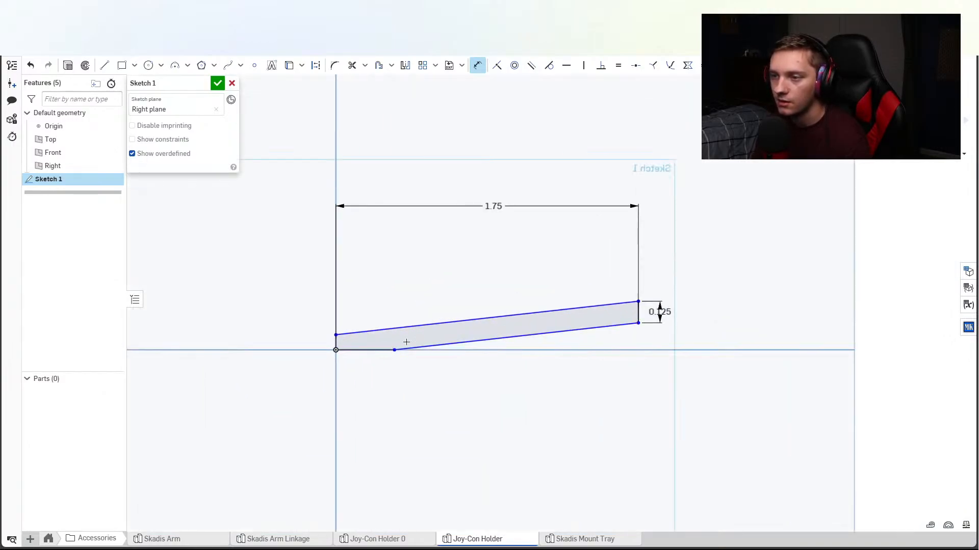
key(Escape)
drag(638, 301, 603, 298)
key(d)
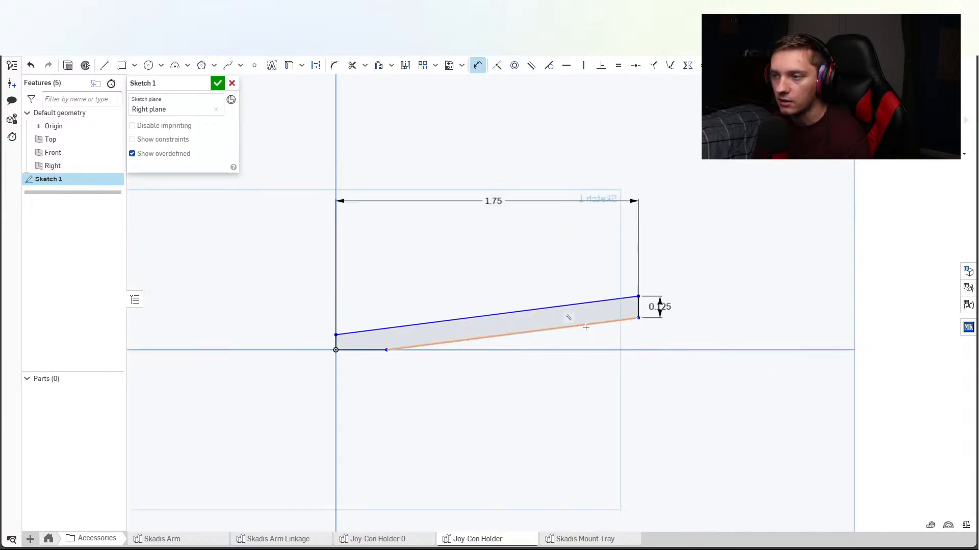
click(433, 343)
click(365, 351)
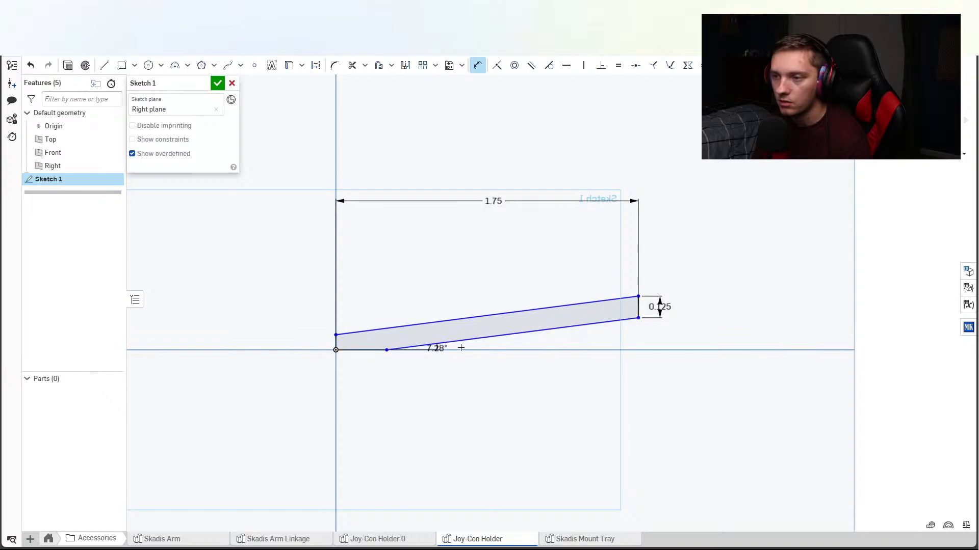
click(588, 330)
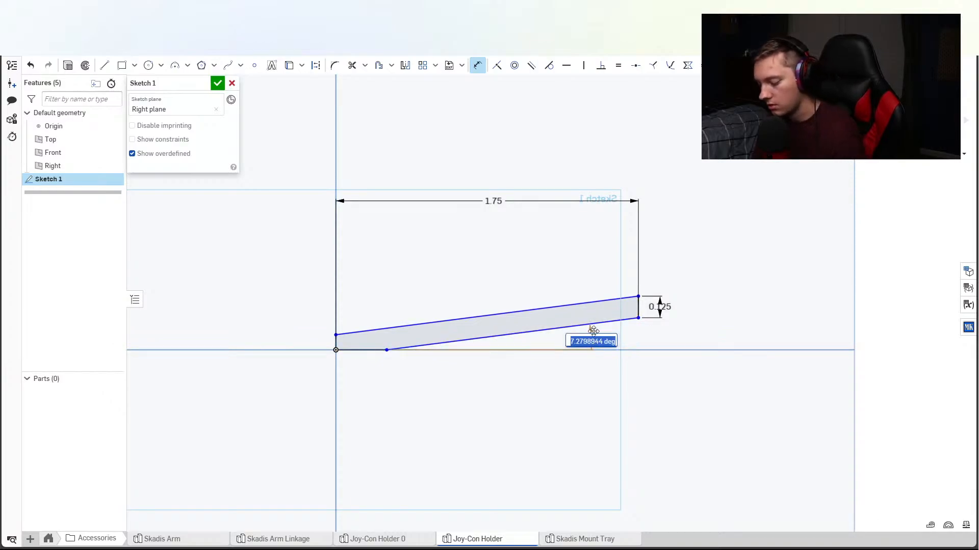
text(10)
key(Return)
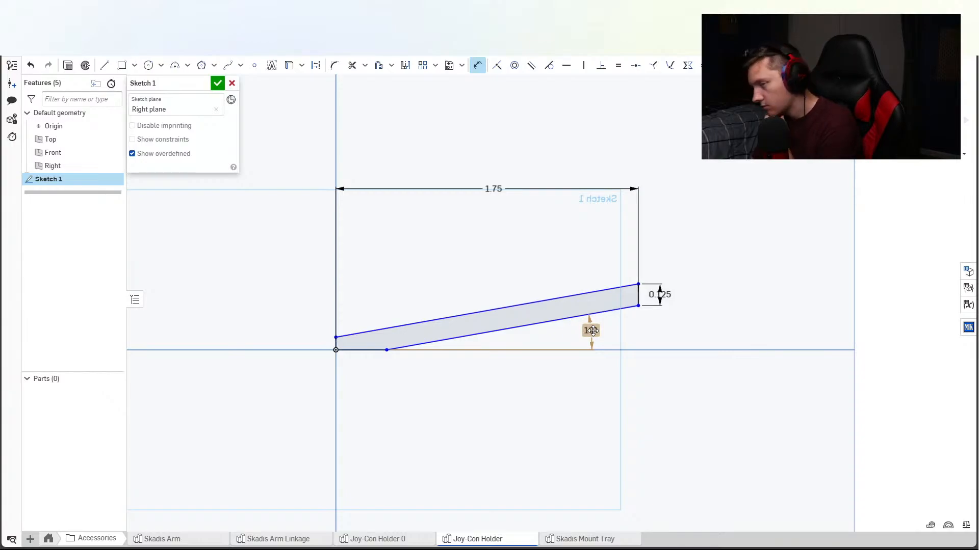
key(Escape)
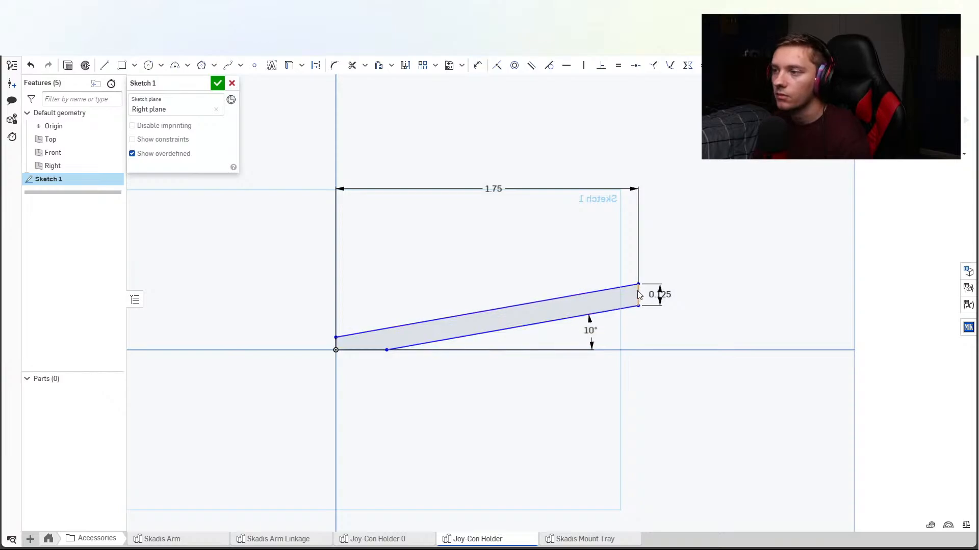
Dimension the vertical distance from the origin to the strip's upper outer corner and set it to 0.25 in.
mouse_move(637, 285)
mouse_down()
mouse_move(490, 286)
mouse_move(603, 304)
mouse_move(617, 245)
mouse_move(627, 288)
mouse_move(638, 288)
mouse_up()
key(d)
click(638, 289)
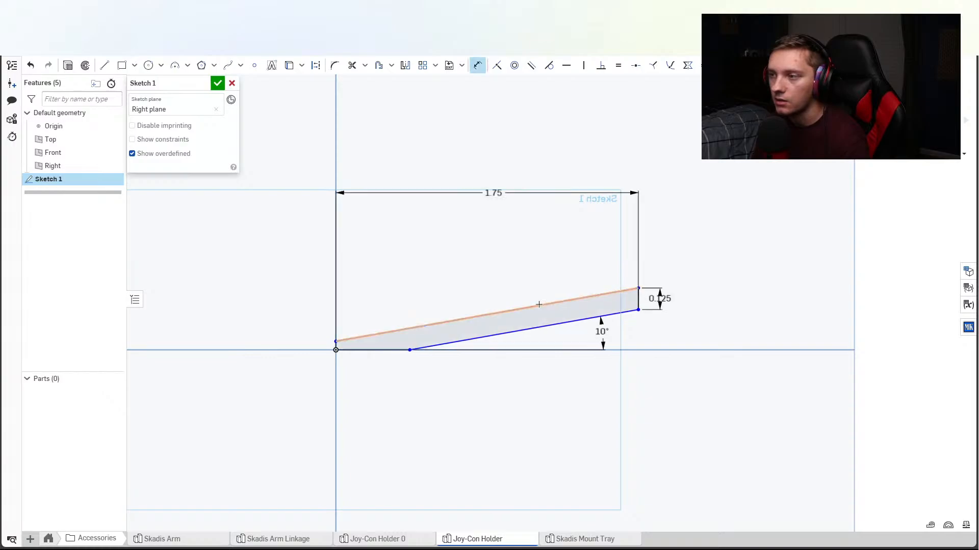
click(336, 350)
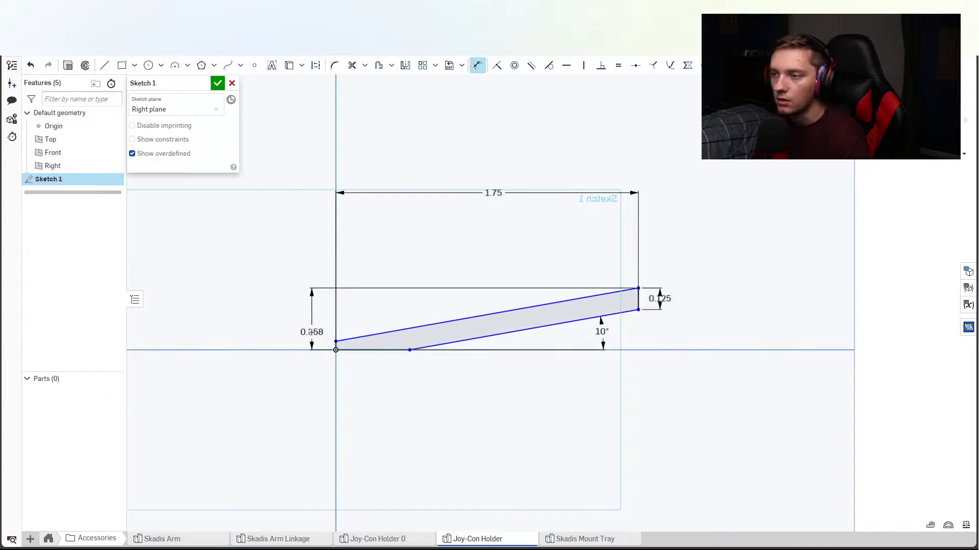
click(312, 332)
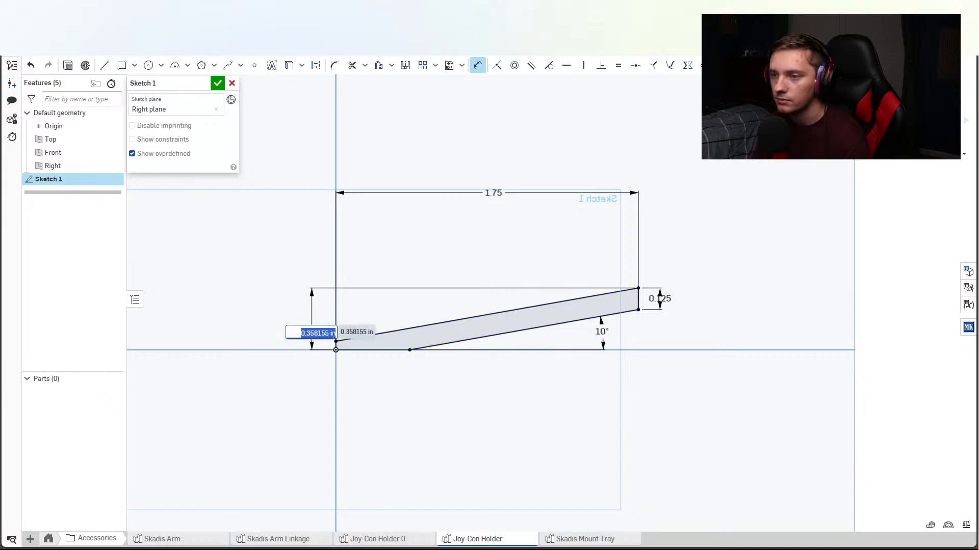
text(0.25)
key(Return)
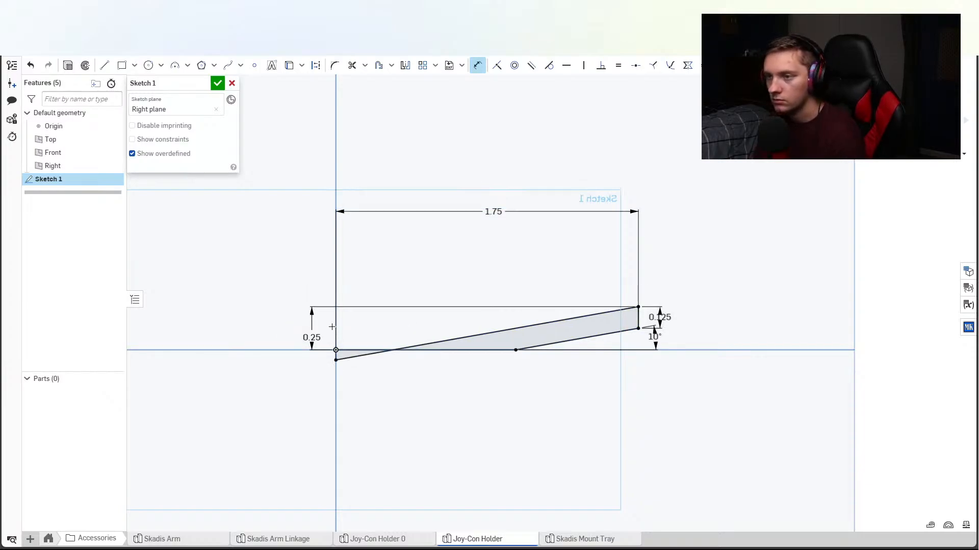
Change the height of the strip's upper outer corner above the origin to 0.375 in.
double_click(320, 338)
text(0.375)
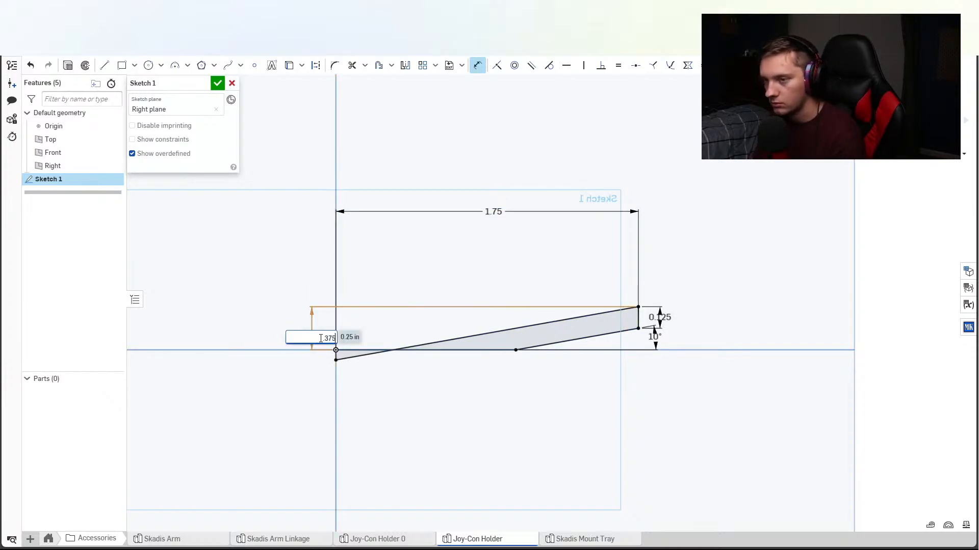
key(Return)
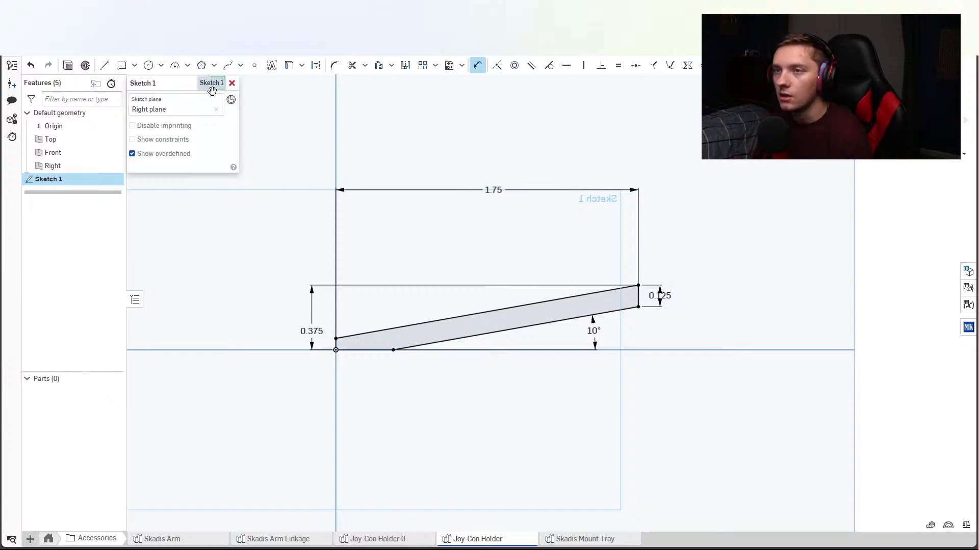
Discard the strip sketch and open the Joy-Con Holder 0 part studio.
click(232, 83)
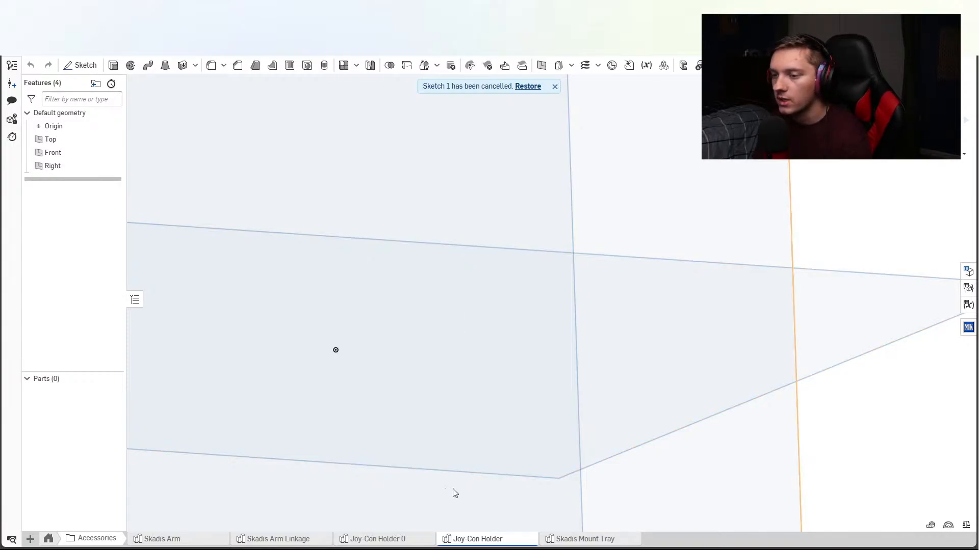
click(398, 540)
Measure the distance between the opposite end faces of the left Joy-Con slot and inspect the other slot's end faces.
right_drag(527, 418, 586, 406)
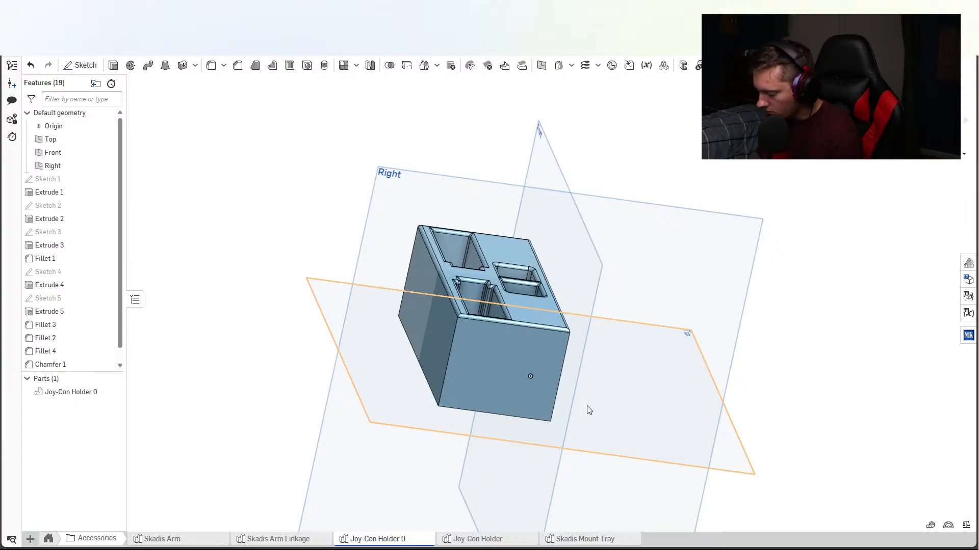
right_drag(559, 354, 236, 317)
click(363, 324)
click(229, 315)
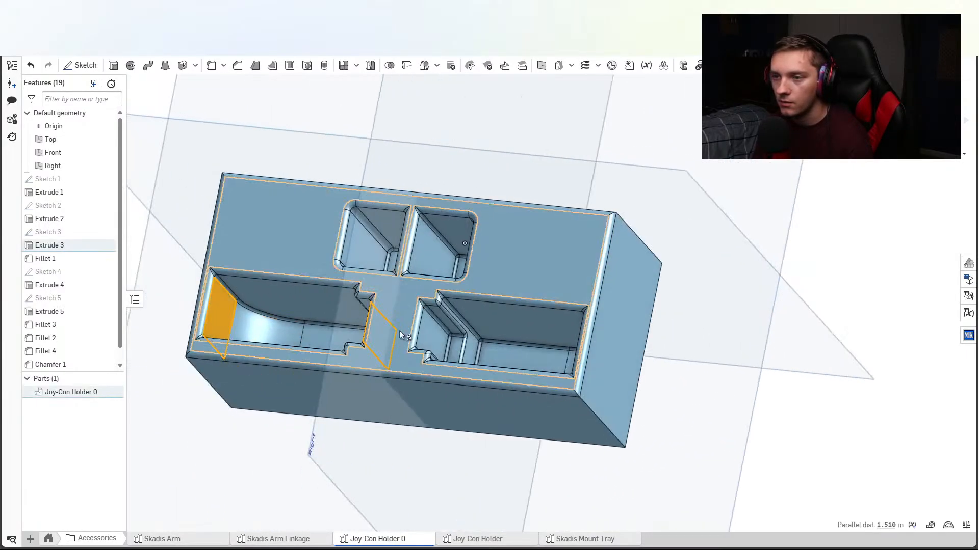
right_drag(399, 330, 521, 341)
click(430, 340)
right_drag(430, 341, 599, 344)
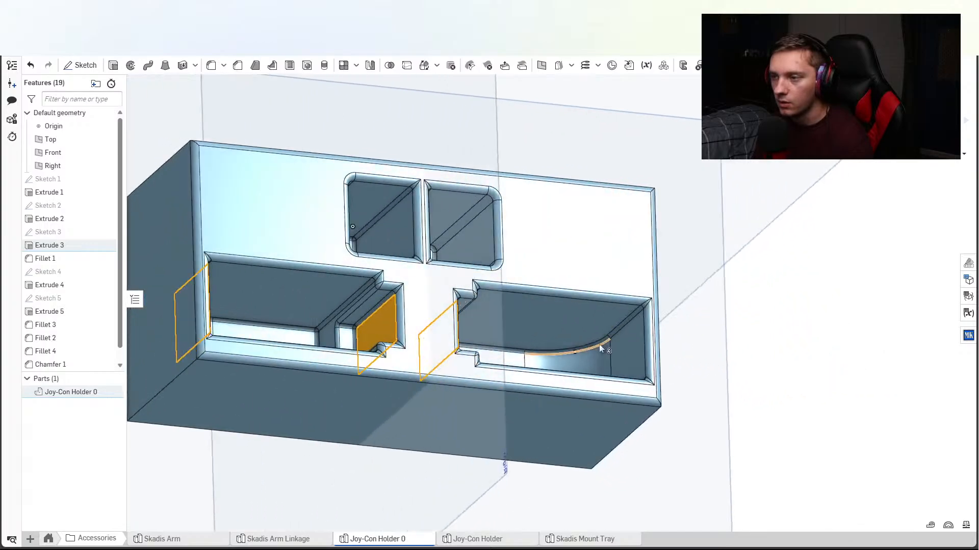
click(616, 357)
scroll(616, 359, down, 3)
click(741, 378)
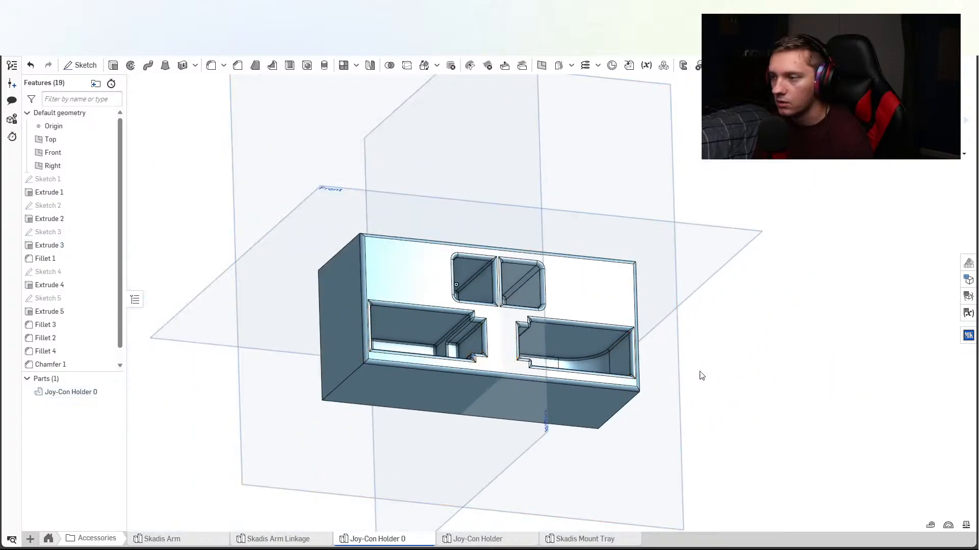
Measure the distance between the inner and outer end faces of the right Joy-Con slot.
click(618, 357)
scroll(612, 359, up, 5)
right_drag(578, 358, 369, 348)
click(369, 349)
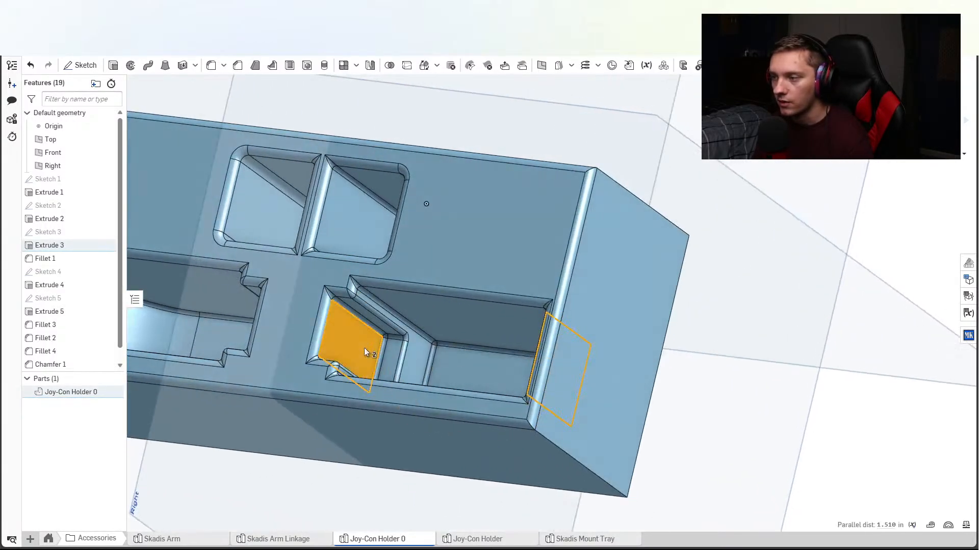
scroll(364, 348, down, 5)
click(657, 381)
Start a new sketch on the holder's large front face and view it head-on.
mouse_move(658, 381)
right_down()
mouse_move(413, 324)
mouse_move(402, 362)
mouse_move(484, 365)
mouse_move(429, 351)
mouse_move(473, 365)
mouse_move(475, 376)
mouse_move(496, 358)
mouse_move(568, 361)
mouse_move(564, 393)
mouse_move(623, 373)
mouse_move(631, 360)
right_up()
scroll(429, 351, up, 4)
click(68, 67)
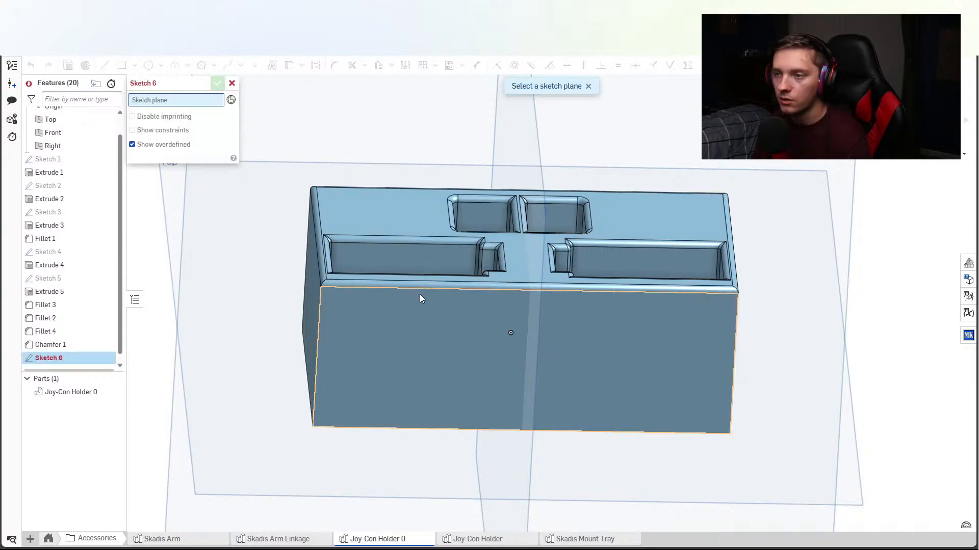
click(423, 295)
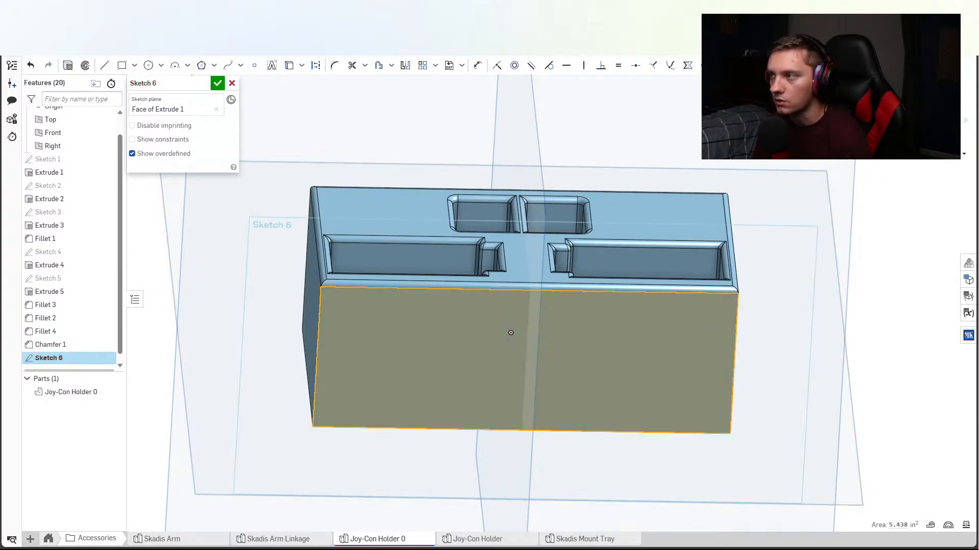
key(n)
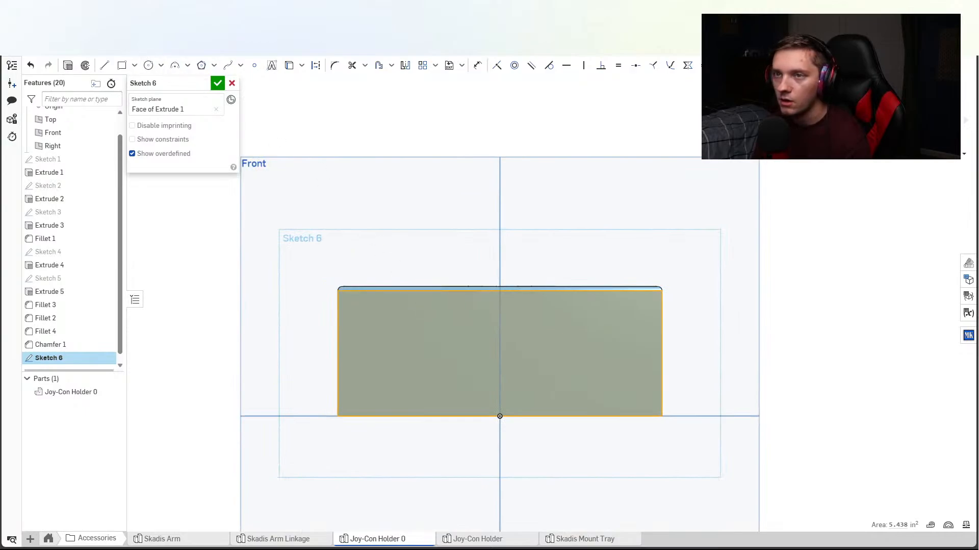
Draw two upright rectangles about 0.7 in wide on the front face, one on each side of the centre, extending past the upper edge.
click(122, 69)
right_drag(547, 345, 546, 367)
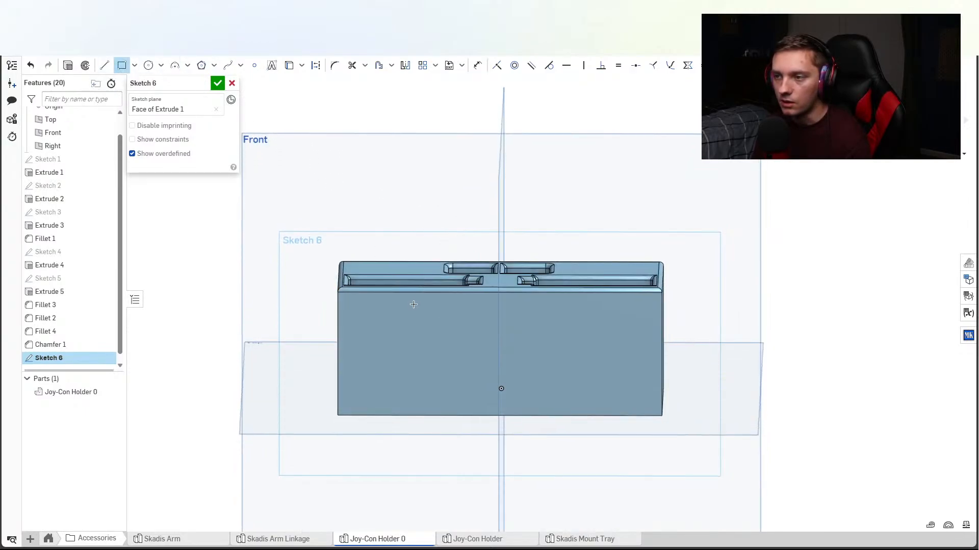
click(378, 278)
click(440, 394)
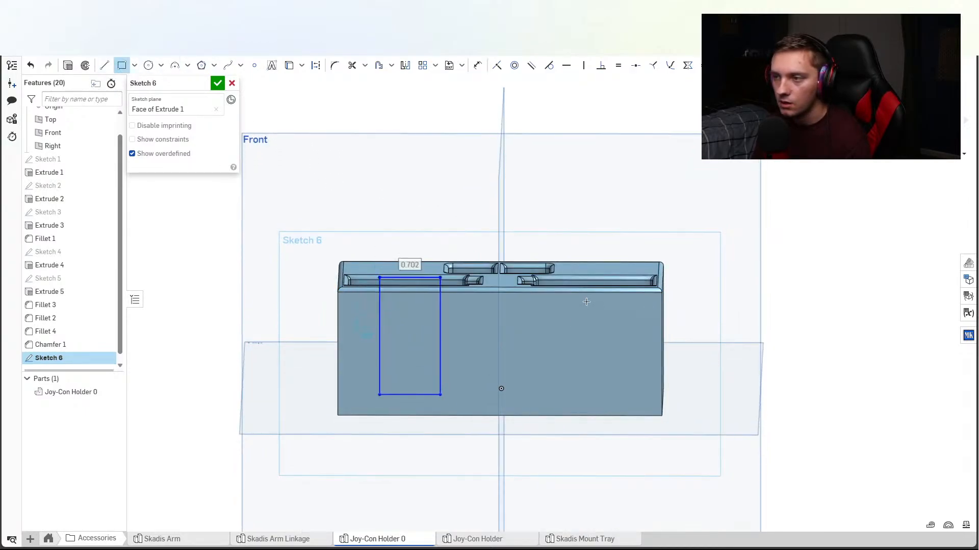
click(558, 271)
click(618, 385)
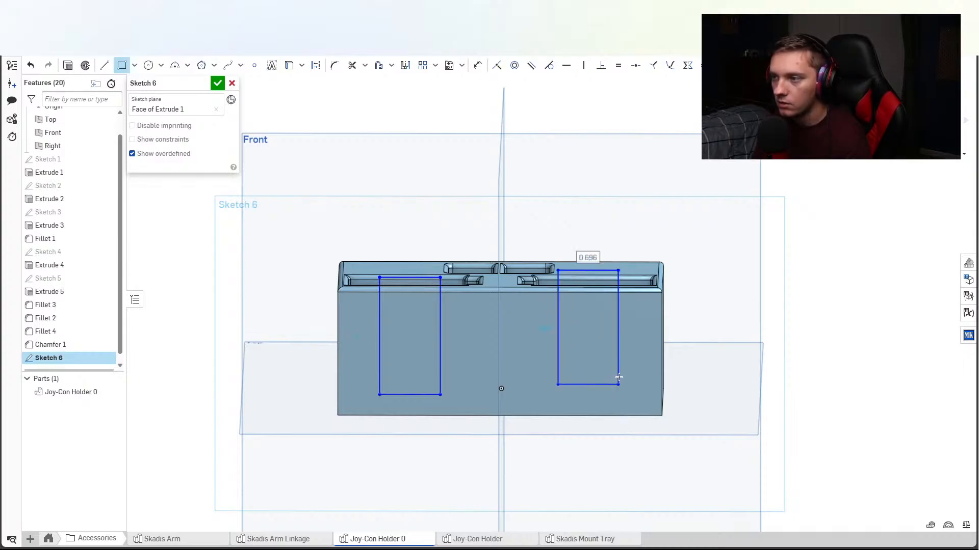
Dimension the gap between the left rectangle's inner edge and the vertical centre plane and set it to 0.5 in.
mouse_move(607, 348)
right_down()
mouse_move(580, 365)
mouse_move(744, 255)
right_up()
key(n)
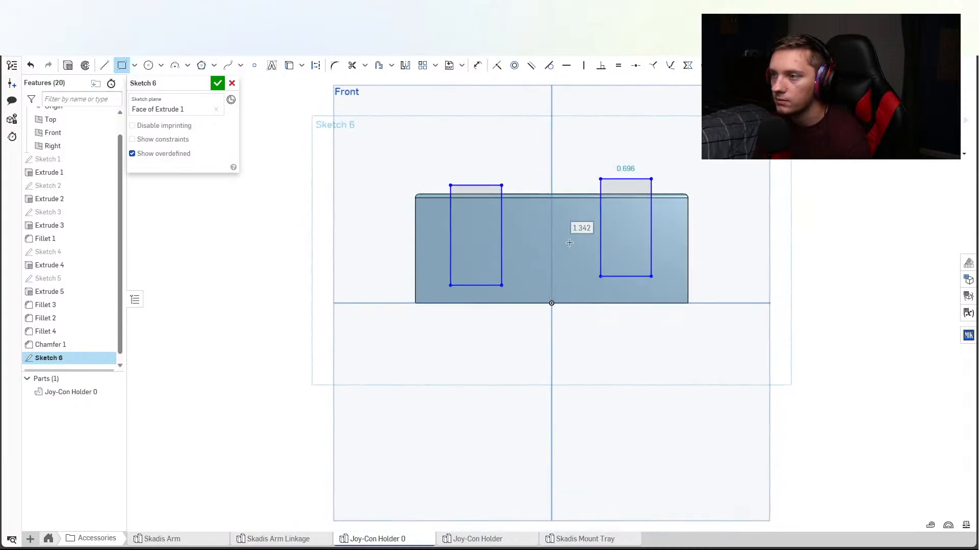
scroll(565, 231, up, 4)
middle_drag(565, 229, 560, 260)
key(d)
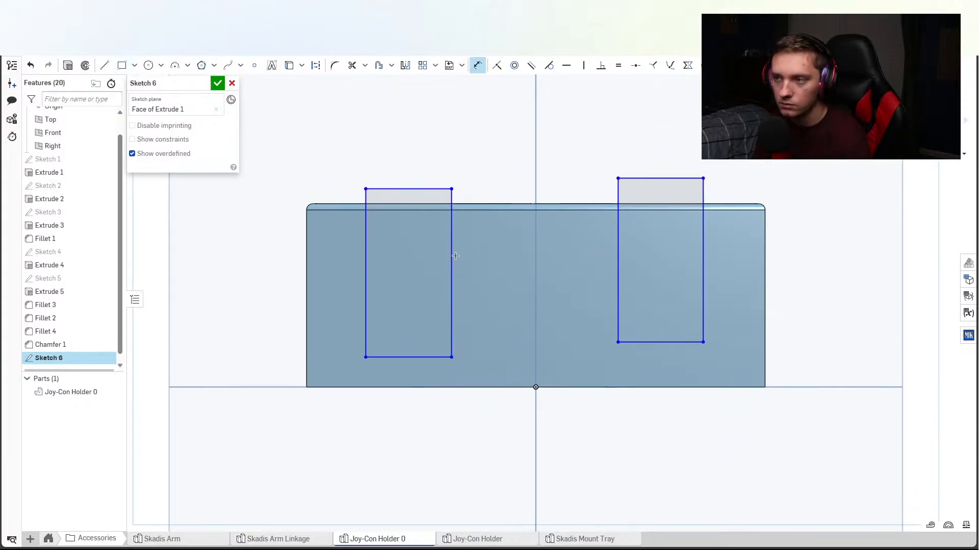
click(452, 258)
click(535, 261)
click(507, 257)
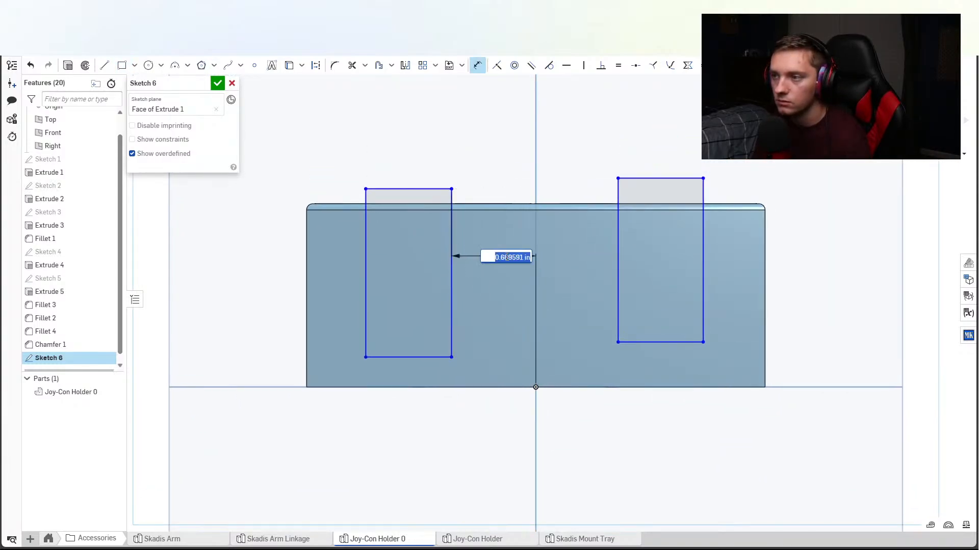
text(.5)
key(Return)
Change the left rectangle's distance from the vertical centre plane to 0.75 in.
right_drag(487, 220, 486, 263)
double_click(513, 262)
text(.758)
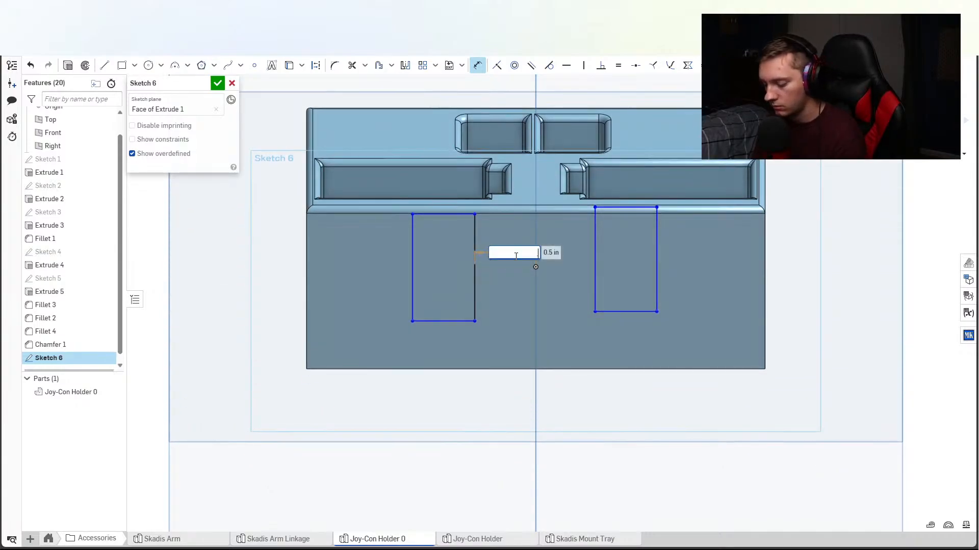
key(Return)
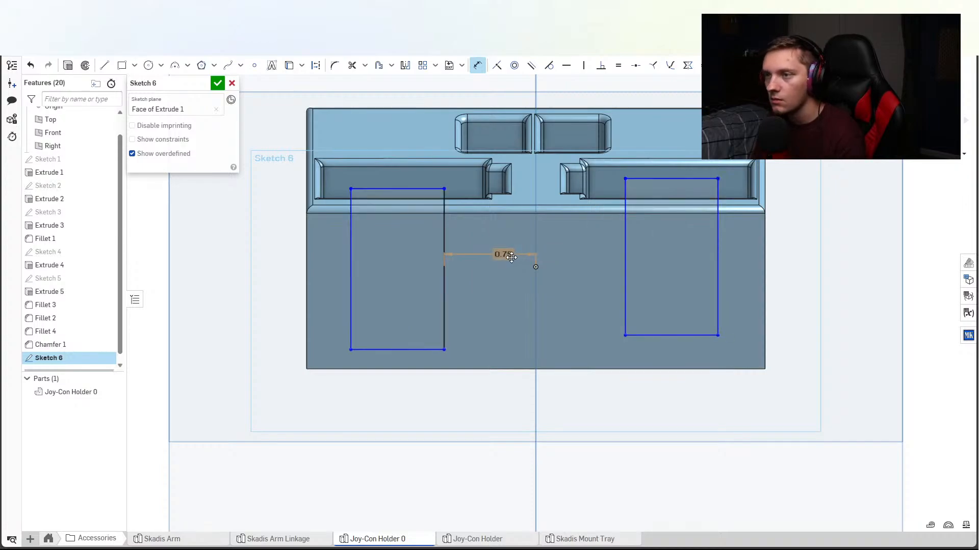
Dimension the left rectangle's width and set it to 0.5 in.
click(398, 189)
click(397, 177)
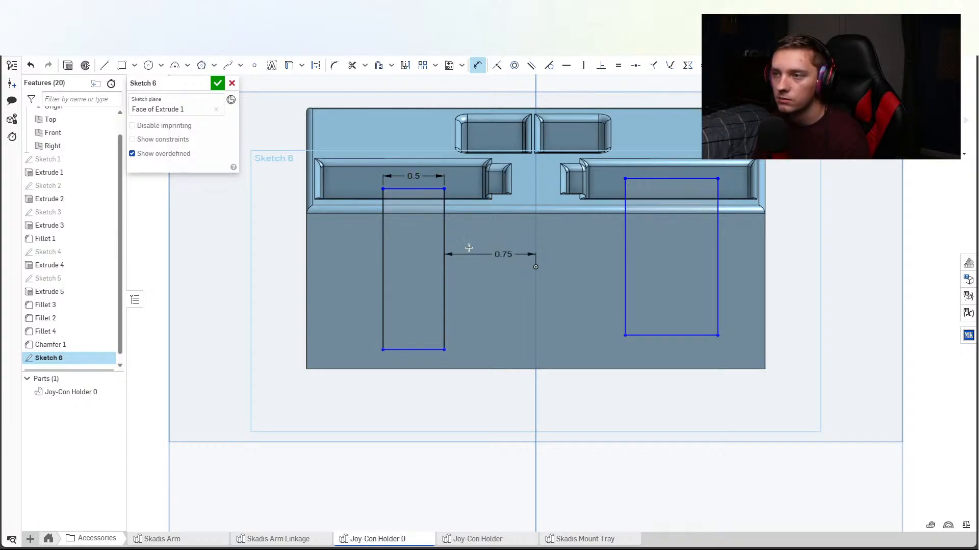
right_drag(454, 285, 447, 250)
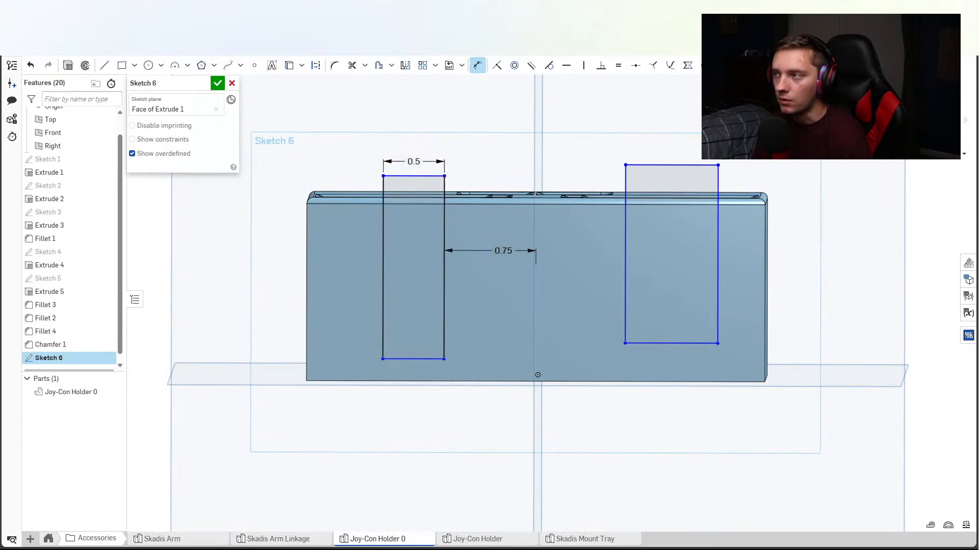
key(n)
scroll(541, 306, up, 3)
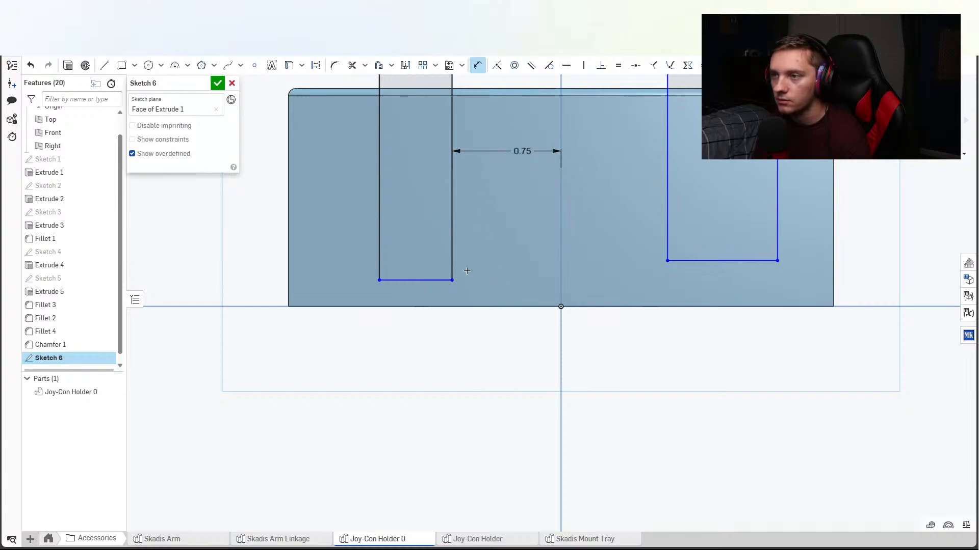
Dimension the left rectangle 0.25 in above the part's lower edge and set its height to 1.5 in.
click(452, 281)
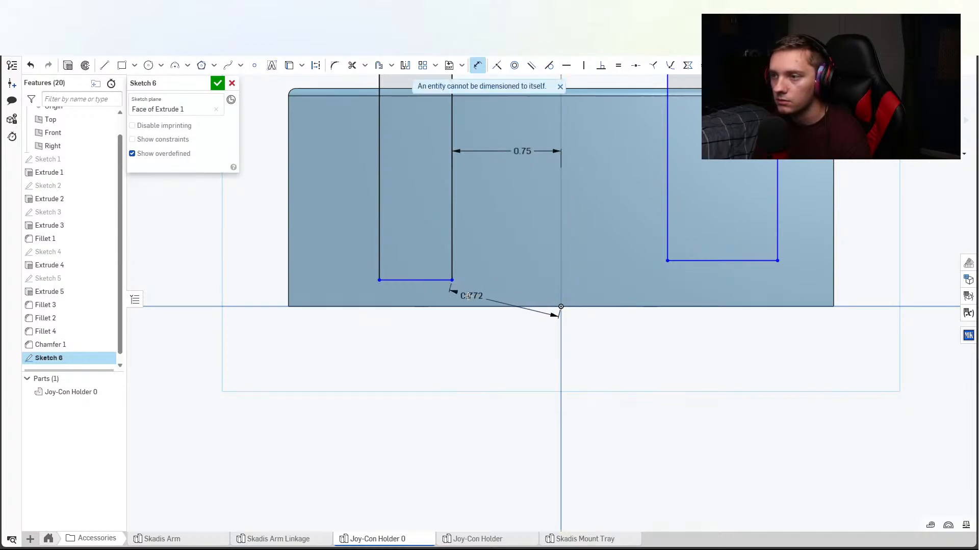
click(357, 288)
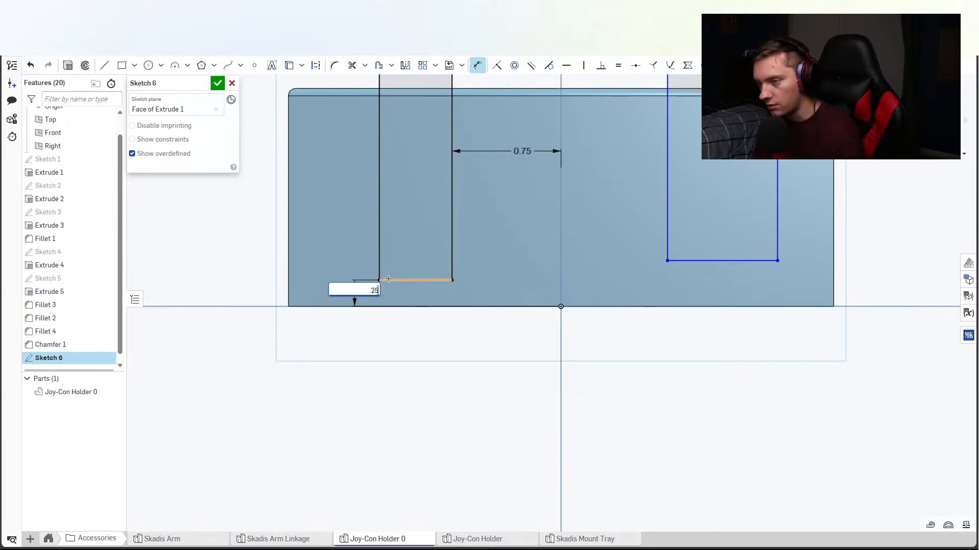
key(Return)
middle_drag(419, 136, 445, 223)
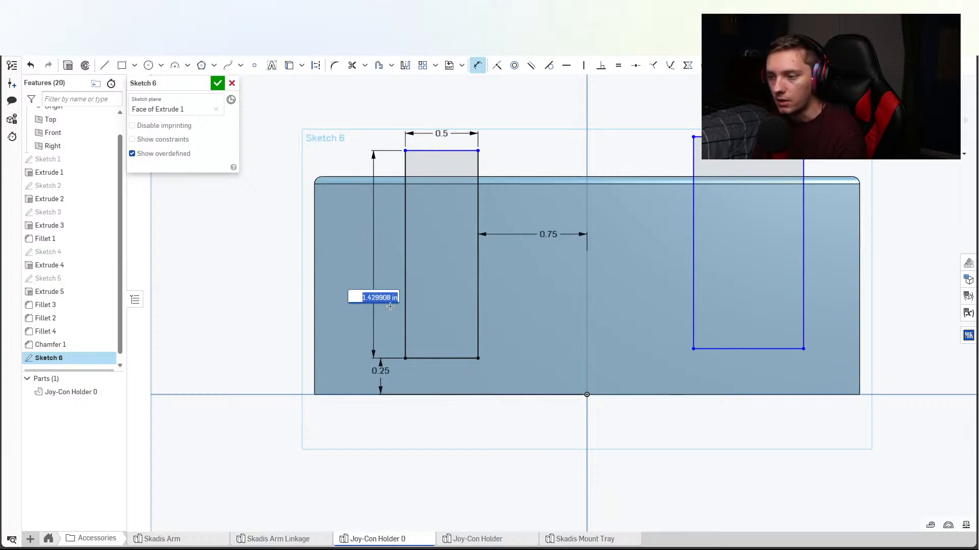
click(392, 302)
text(1.5)
key(Return)
Align the right rectangle's upper and lower corners with the left rectangle's using Horizontal constraints.
middle_drag(481, 256, 424, 284)
middle_drag(474, 212, 457, 215)
click(566, 65)
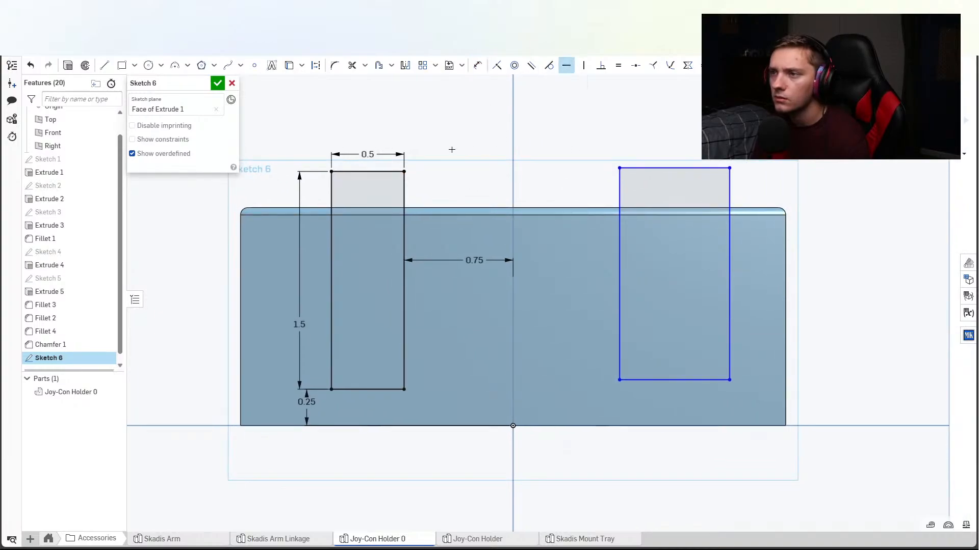
click(620, 168)
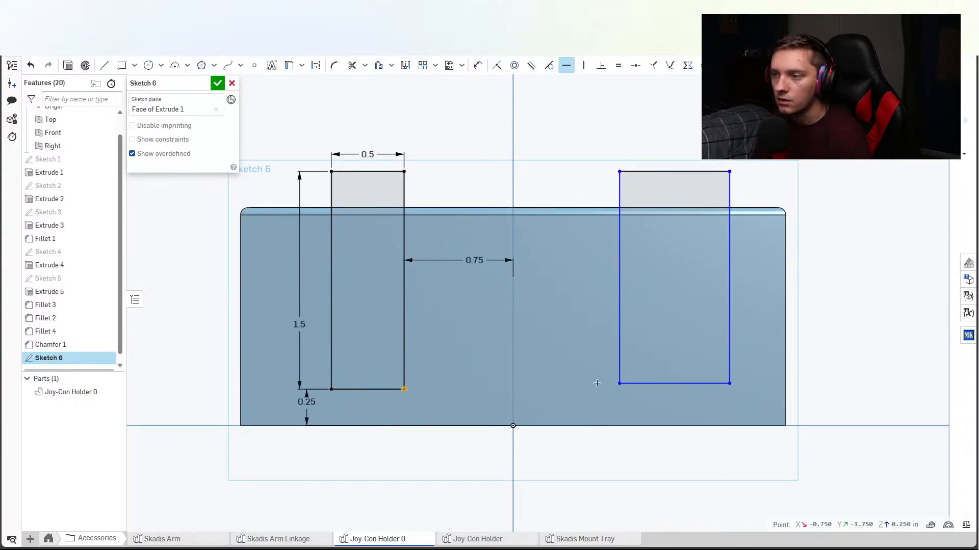
click(620, 385)
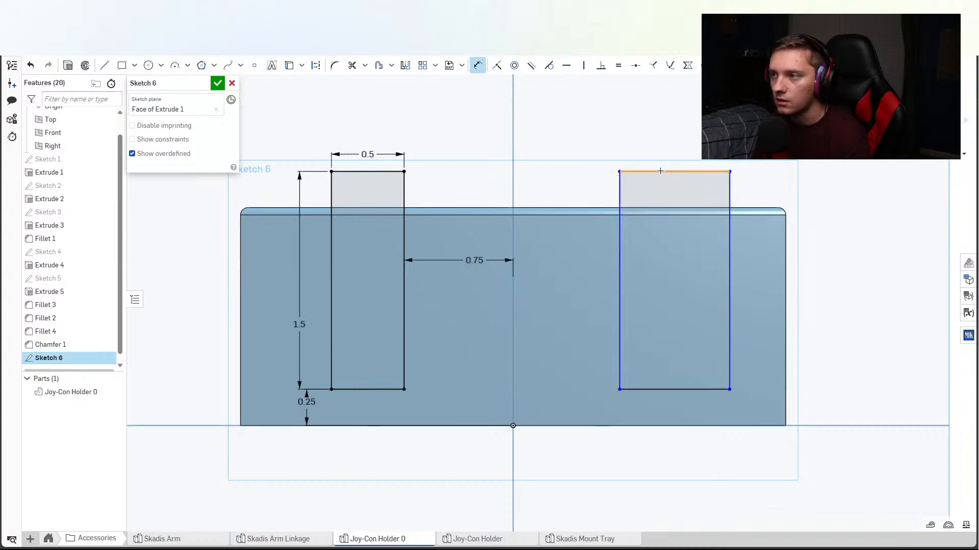
Set the right rectangle's width to 0.5 in and its distance from the vertical centre plane to 0.75 in, and finish the sketch.
key(Return)
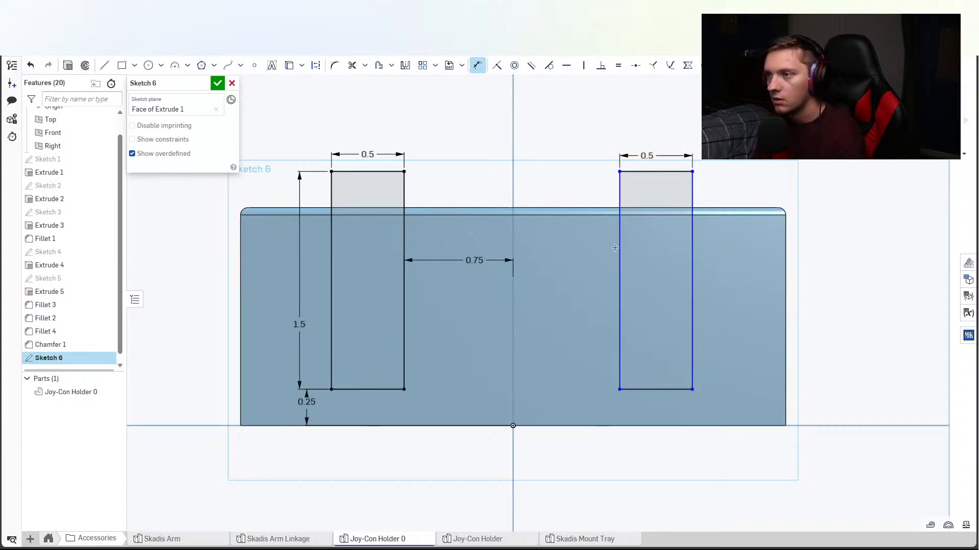
click(513, 294)
click(560, 181)
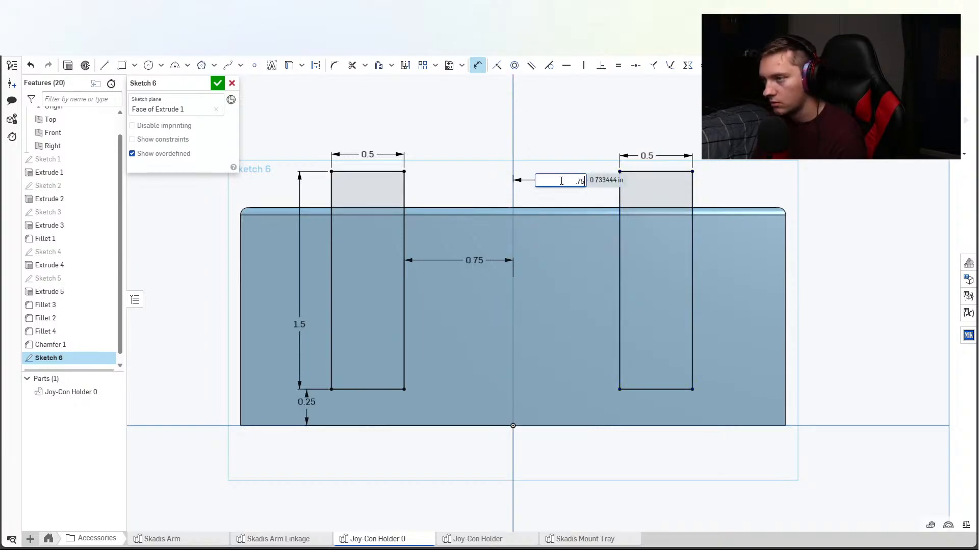
key(Return)
click(218, 83)
Extrude all regions of both rectangles inward as a Remove cut to open two front slots into the Joy-Con pockets.
right_drag(393, 208, 428, 236)
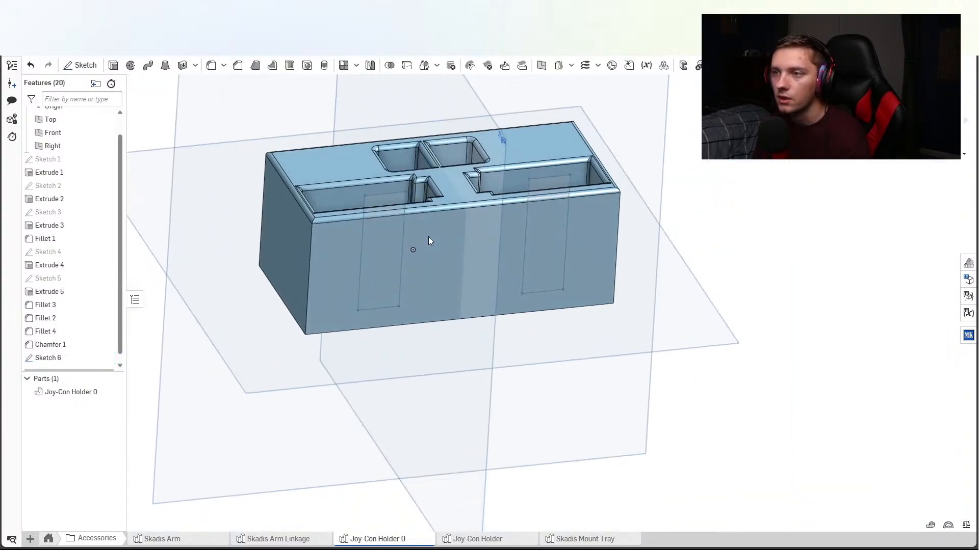
click(113, 65)
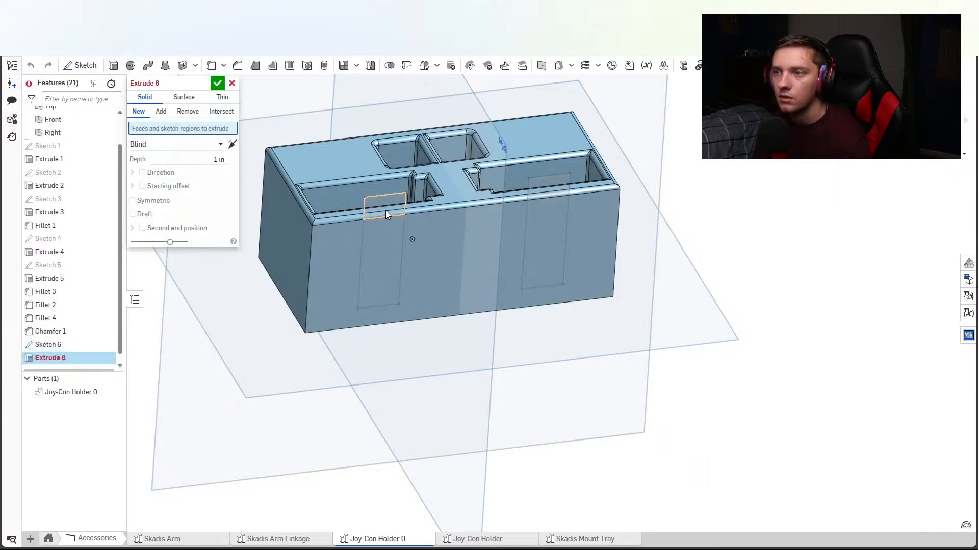
scroll(386, 212, up, 4)
click(396, 239)
right_drag(395, 239, 377, 196)
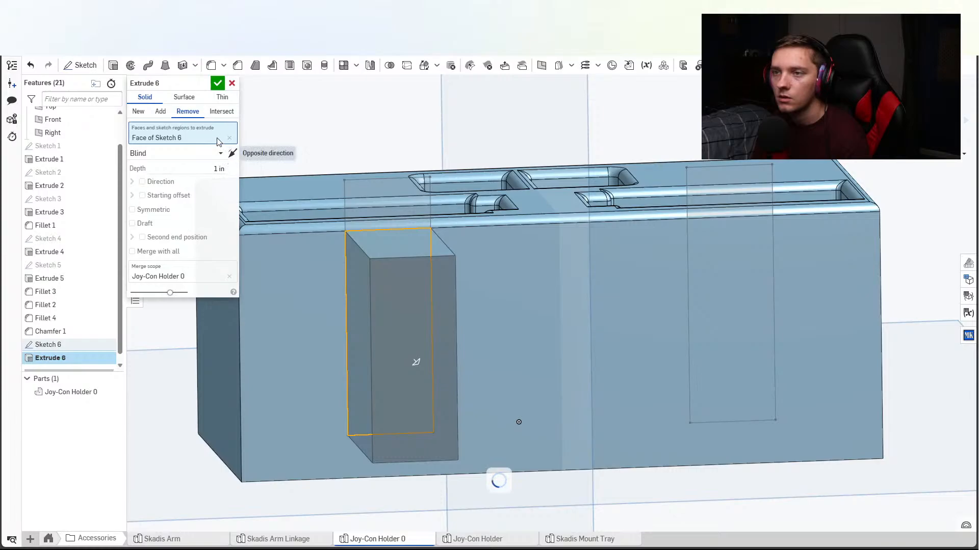
click(232, 153)
click(416, 231)
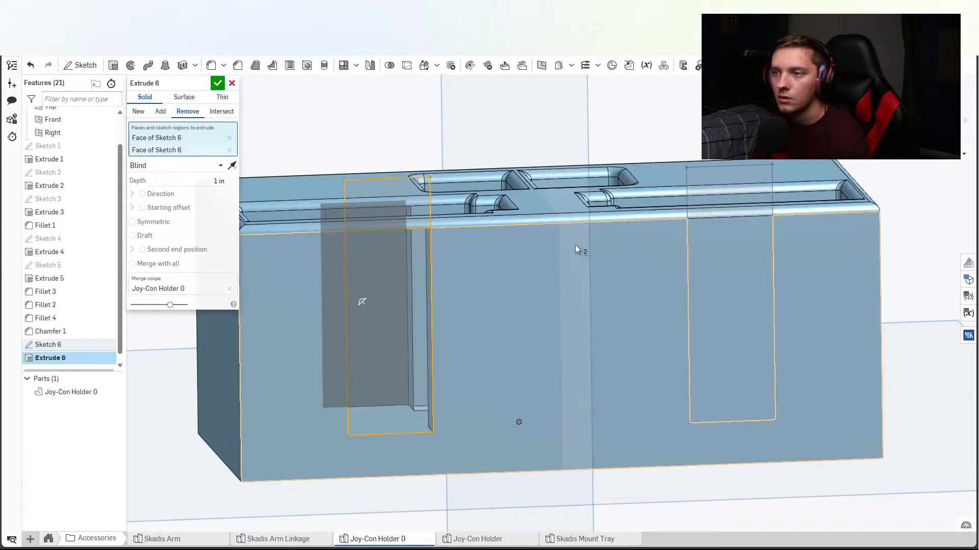
click(732, 237)
click(731, 210)
mouse_move(733, 216)
right_down()
mouse_move(751, 252)
mouse_move(317, 253)
mouse_move(349, 239)
mouse_move(422, 243)
mouse_move(411, 212)
mouse_move(470, 203)
mouse_move(399, 203)
mouse_move(383, 218)
right_up()
click(217, 199)
click(218, 84)
Examine the two front slots and how they meet the Joy-Con pockets from several angles.
scroll(490, 274, up, 4)
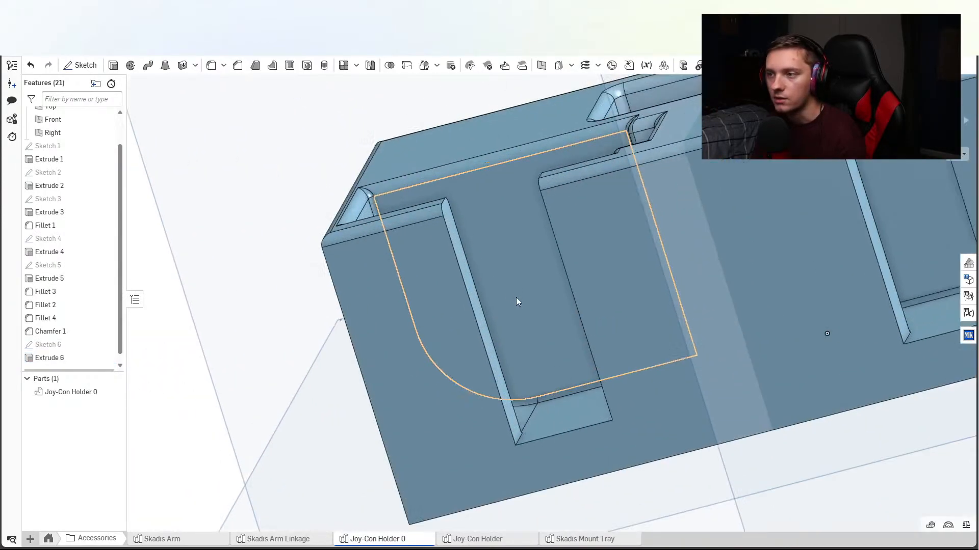
right_drag(516, 297, 574, 308)
scroll(535, 304, down, 3)
scroll(577, 343, down, 5)
scroll(592, 315, up, 3)
middle_drag(557, 308, 573, 345)
scroll(553, 329, up, 3)
right_drag(553, 329, 555, 391)
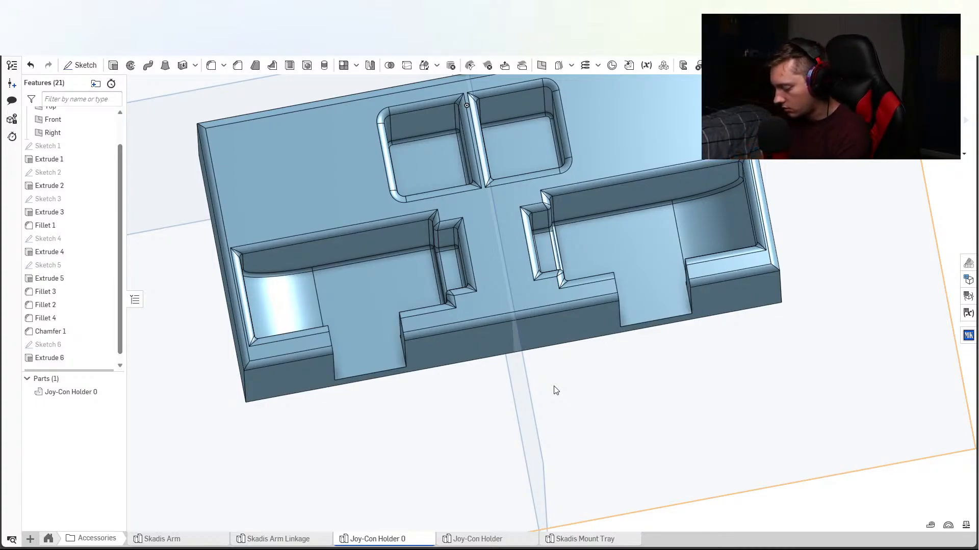
right_drag(555, 390, 585, 385)
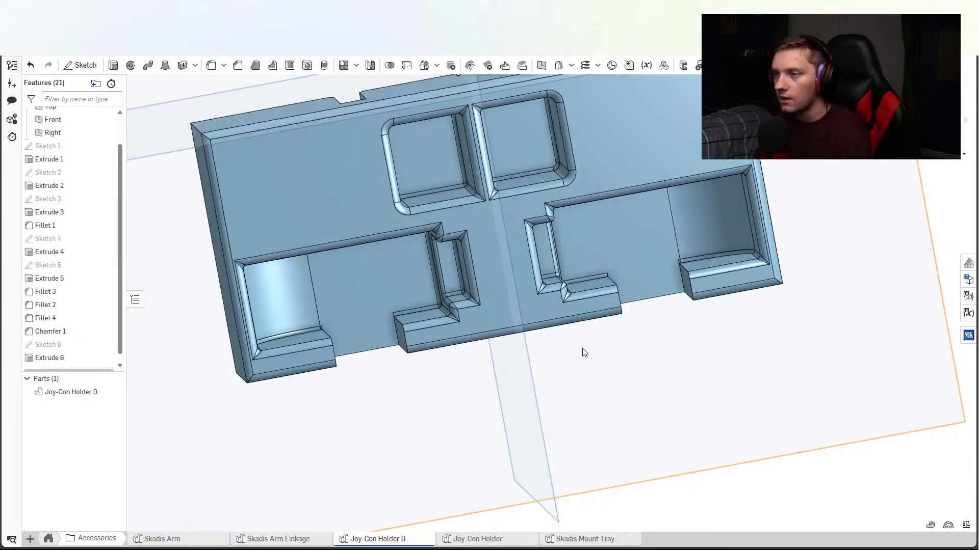
mouse_move(585, 352)
right_down()
mouse_move(566, 323)
mouse_move(571, 350)
mouse_move(574, 342)
right_up()
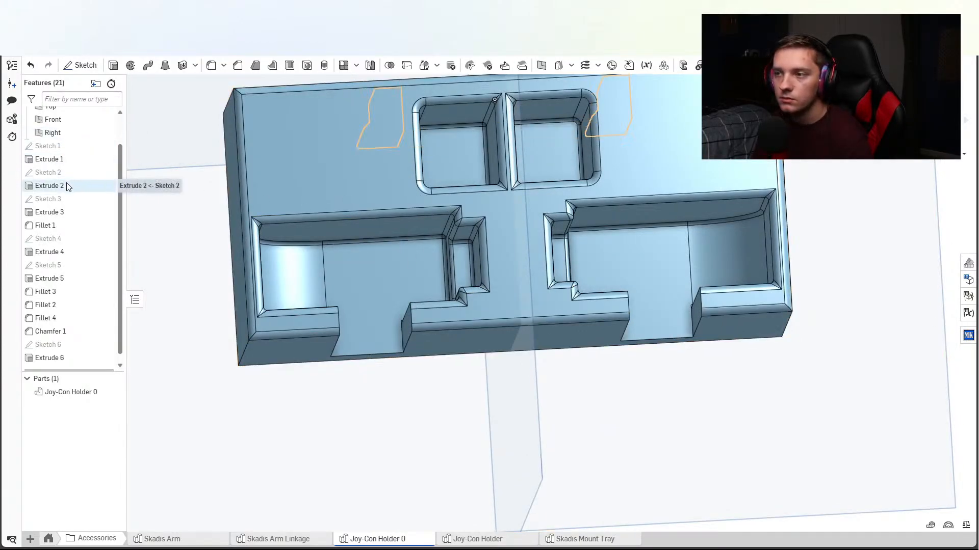
Edit Sketch 3 and set the gap between the two Joy-Con pocket profiles to 0.375 in.
double_click(65, 199)
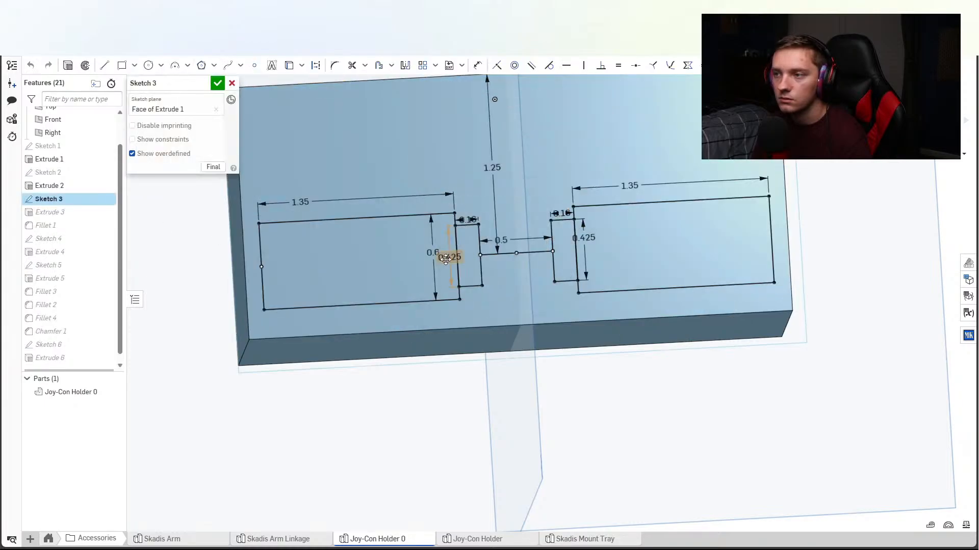
double_click(505, 240)
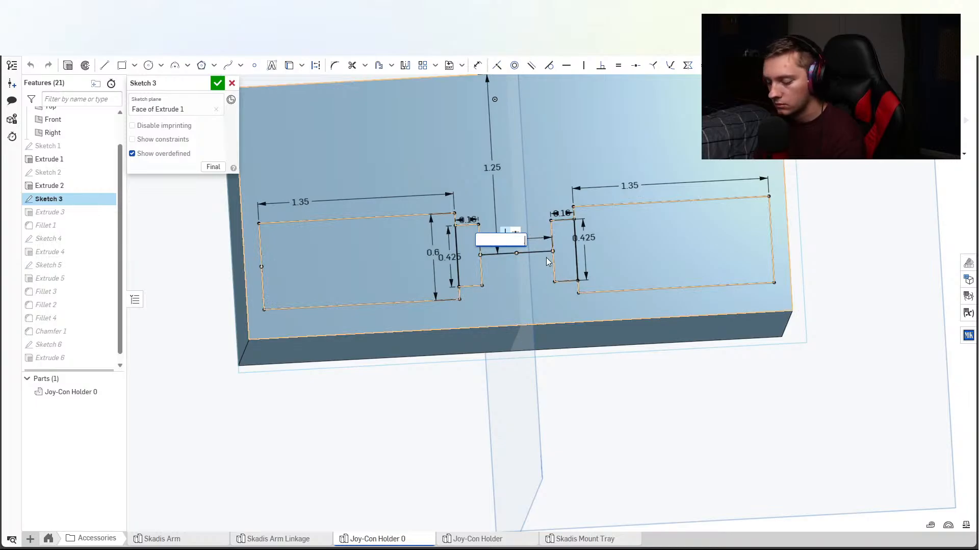
text(0.375)
key(Return)
Reduce the gap between the two pocket profiles to 0.25 in and finish the sketch.
double_click(504, 241)
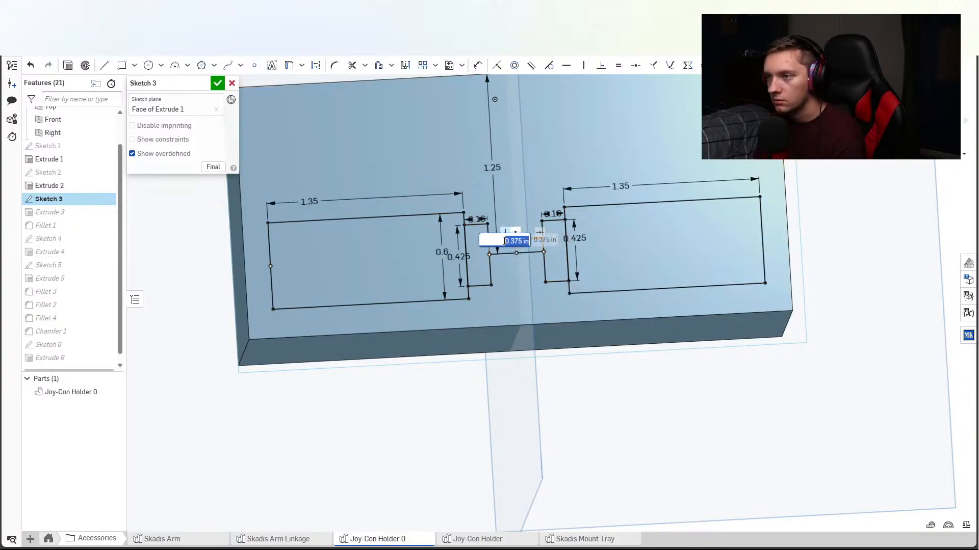
text(0.25)
key(Return)
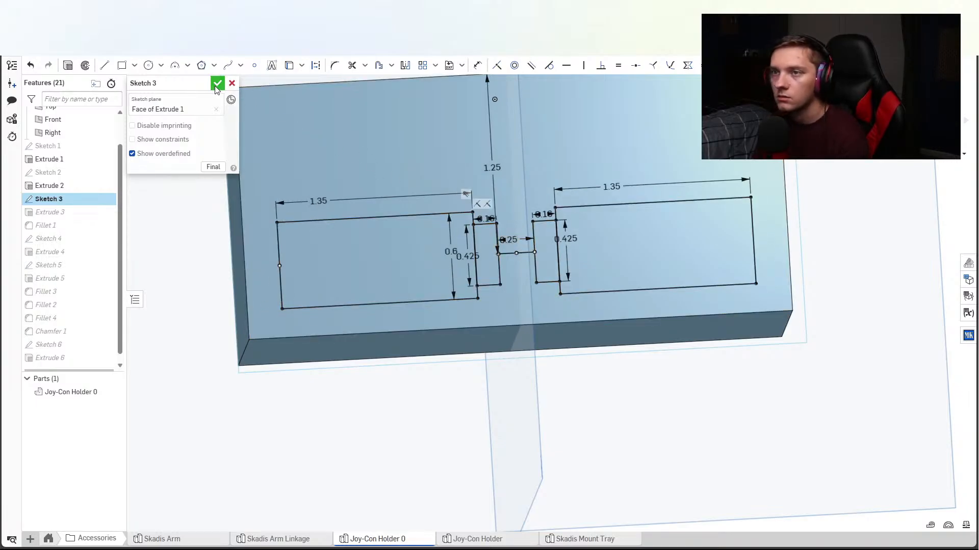
click(217, 83)
Inspect the shifted pockets and their floor level against the bottoms of the front slots.
mouse_move(491, 235)
right_down()
mouse_move(488, 246)
mouse_move(498, 234)
right_up()
scroll(496, 243, up, 2)
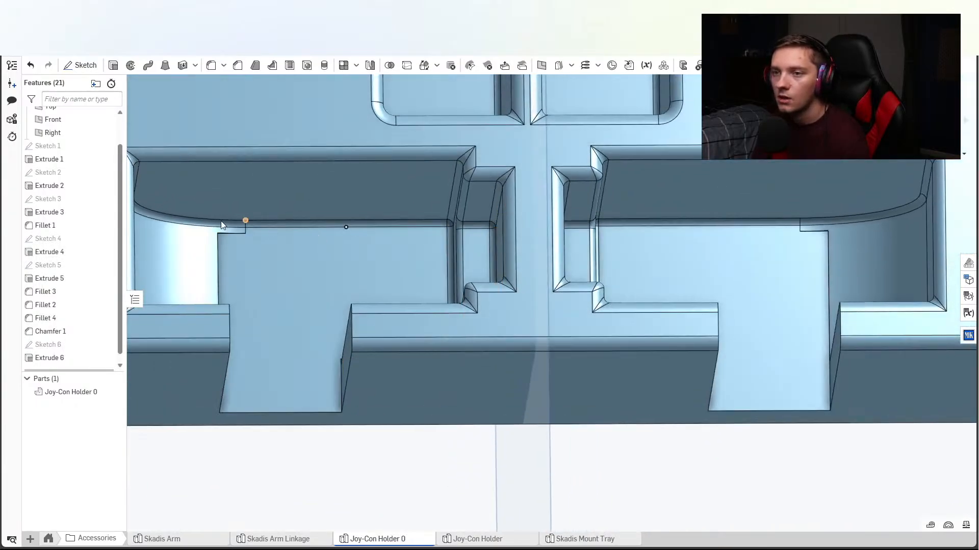
scroll(377, 252, down, 3)
right_drag(378, 253, 388, 211)
scroll(385, 399, up, 3)
right_drag(385, 399, 390, 363)
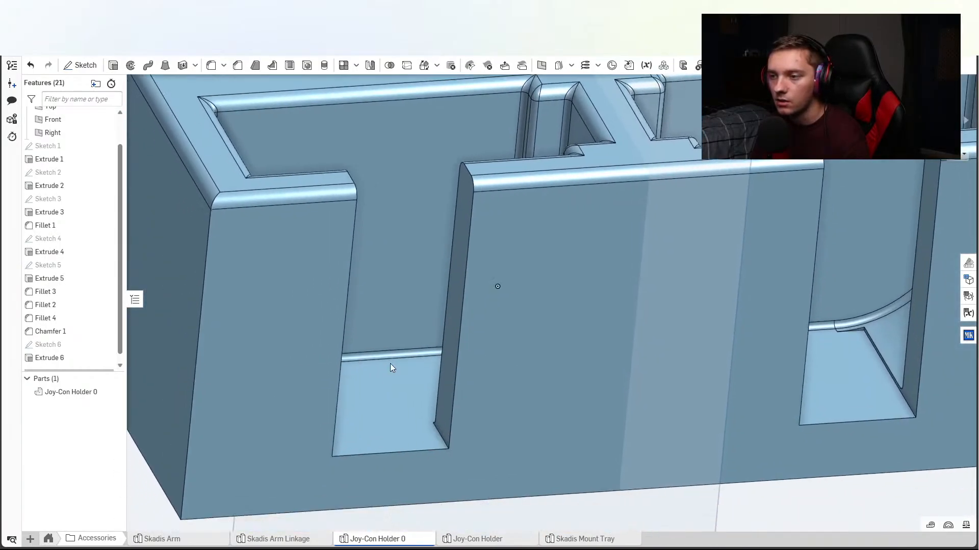
scroll(387, 378, down, 2)
right_drag(326, 283, 299, 249)
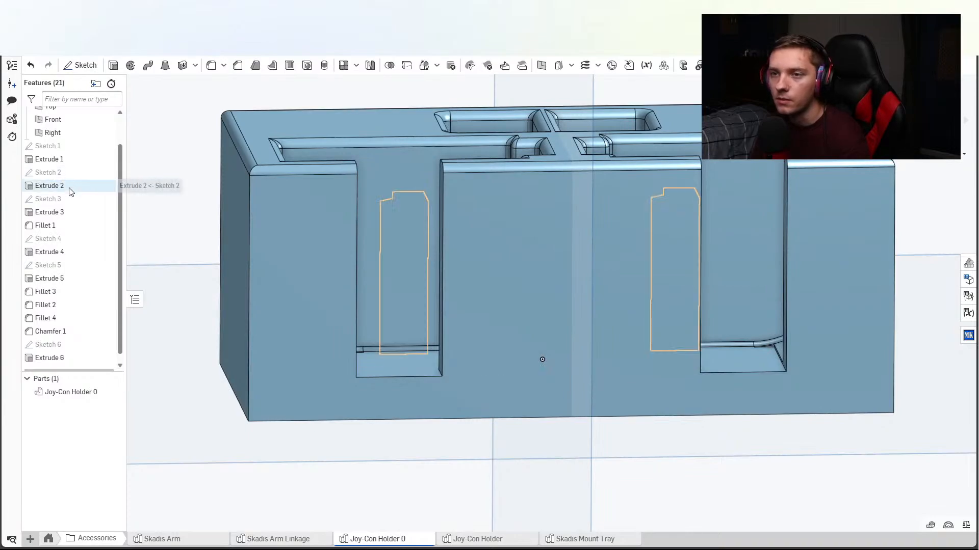
Edit Extrude 3 and set the Joy-Con pockets' cut depth to 1.375 in.
double_click(56, 211)
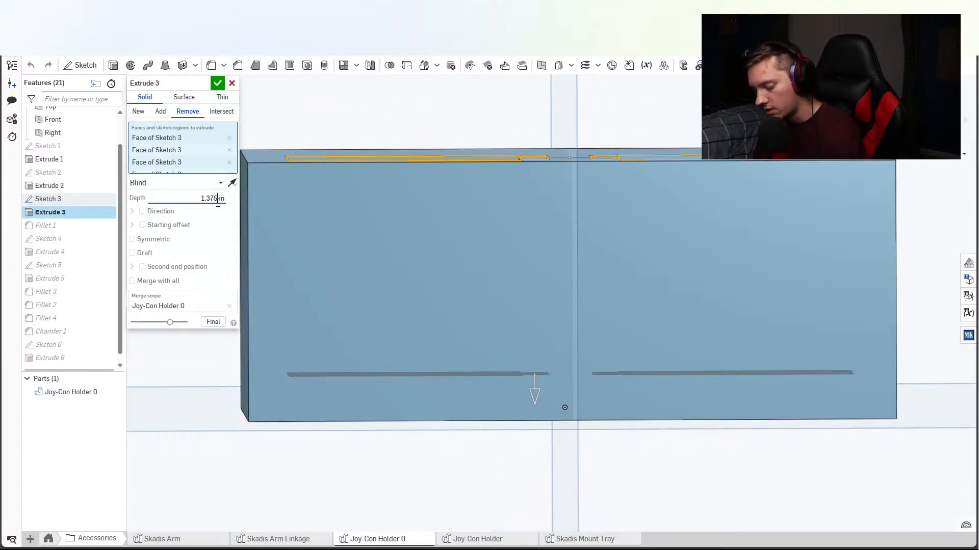
click(218, 199)
click(217, 87)
right_drag(454, 387, 525, 335)
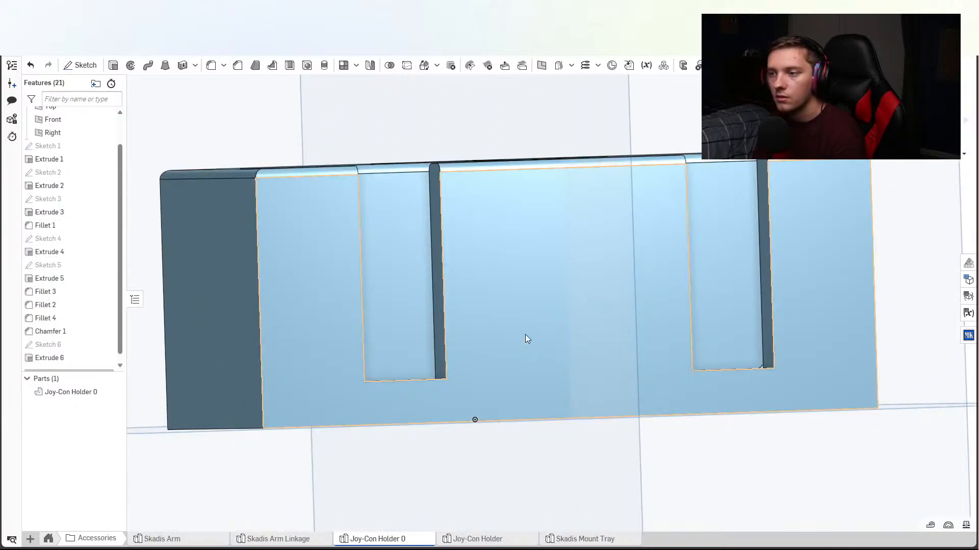
Display the part shaded with hidden edges and check the slots against the pocket outlines.
click(965, 156)
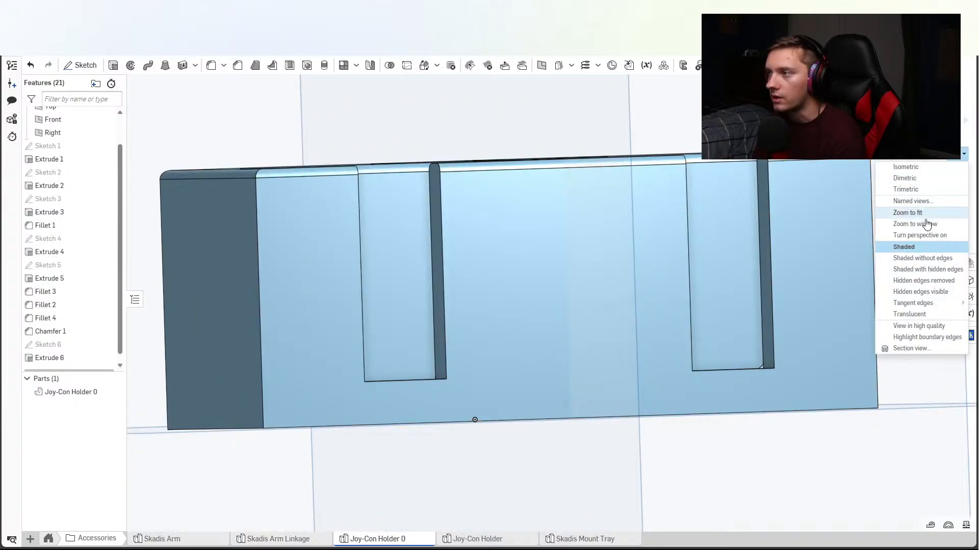
click(918, 271)
mouse_move(908, 278)
right_down()
mouse_move(660, 290)
mouse_move(676, 299)
mouse_move(701, 290)
mouse_move(674, 290)
mouse_move(656, 319)
mouse_move(662, 375)
mouse_move(631, 371)
mouse_move(675, 387)
mouse_move(656, 377)
right_up()
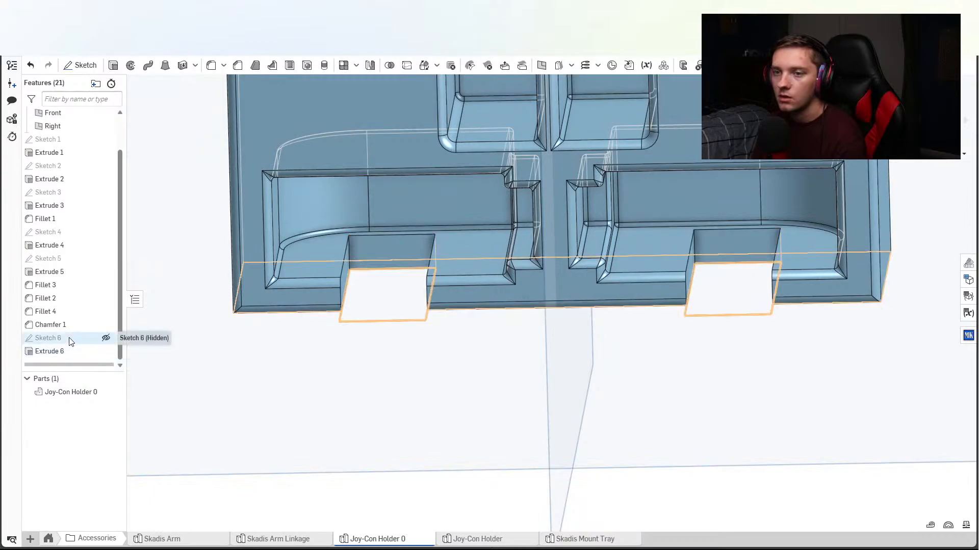
Edit Sketch 6 and set the width of both slot rectangles to 0.75 in.
double_click(56, 339)
right_drag(398, 337, 367, 118)
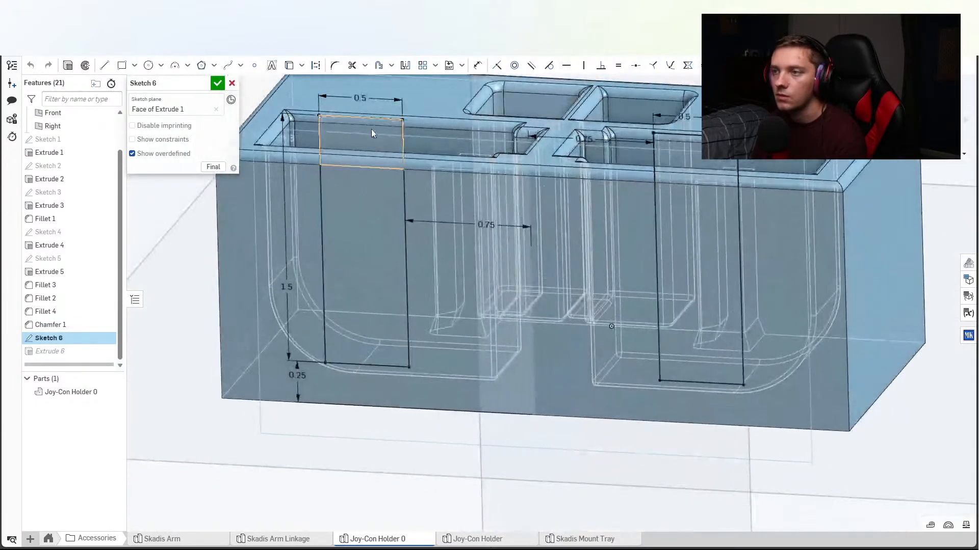
double_click(362, 102)
text(.7)
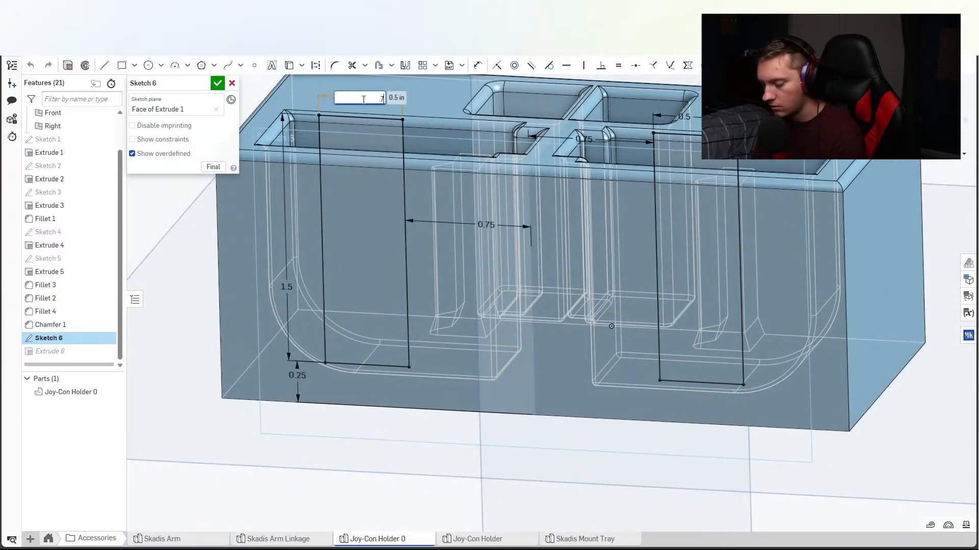
text(5)
key(Return)
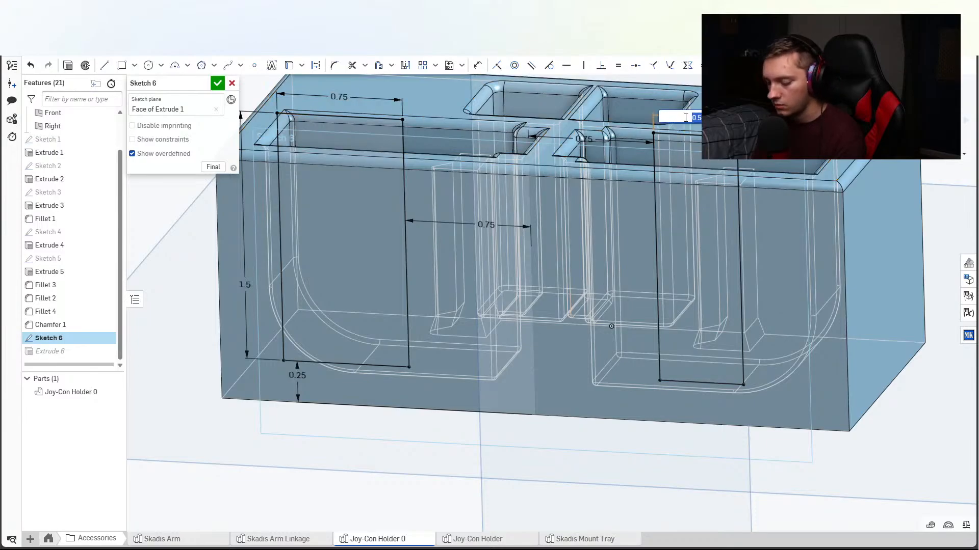
key(Return)
Set both slot rectangles' distances from the vertical centre plane to 0.625 in.
scroll(531, 259, down, 2)
right_drag(531, 258, 576, 200)
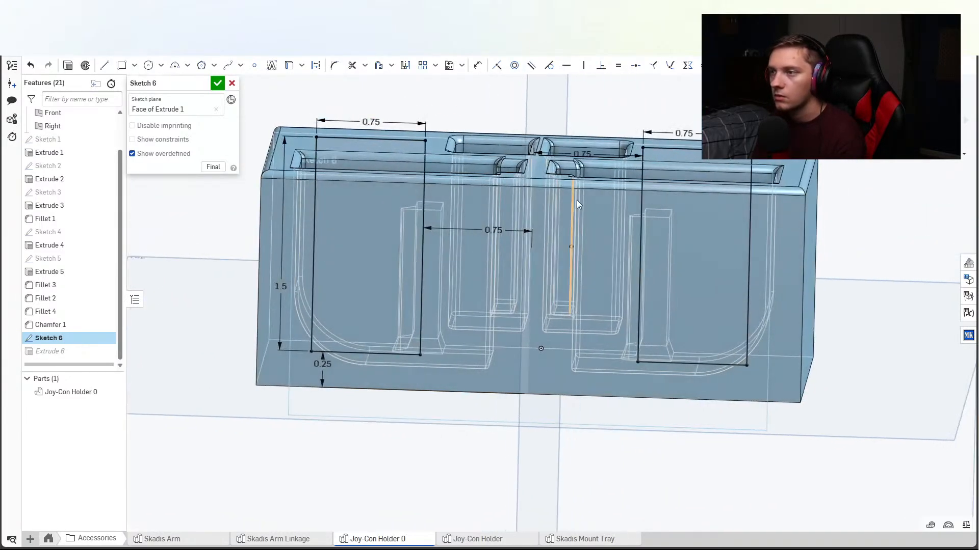
double_click(587, 153)
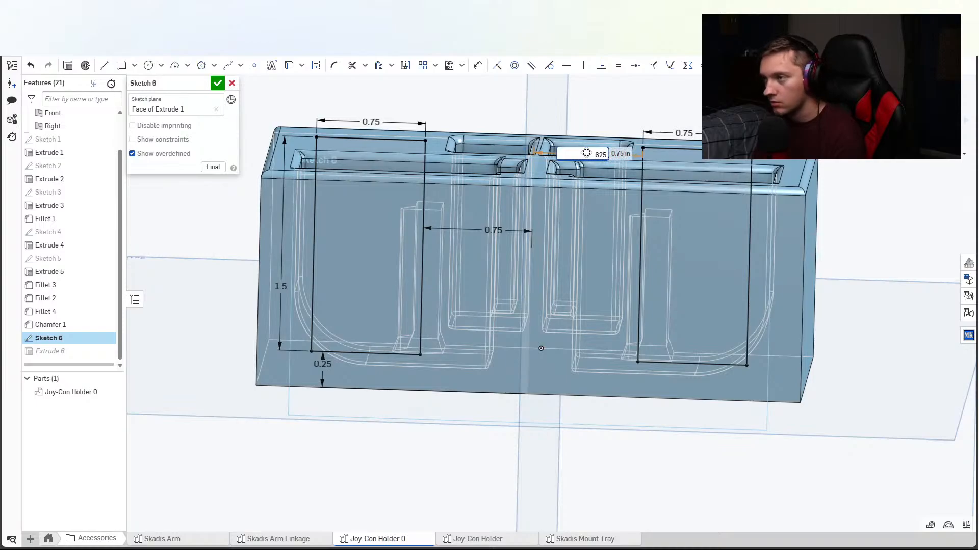
key(Return)
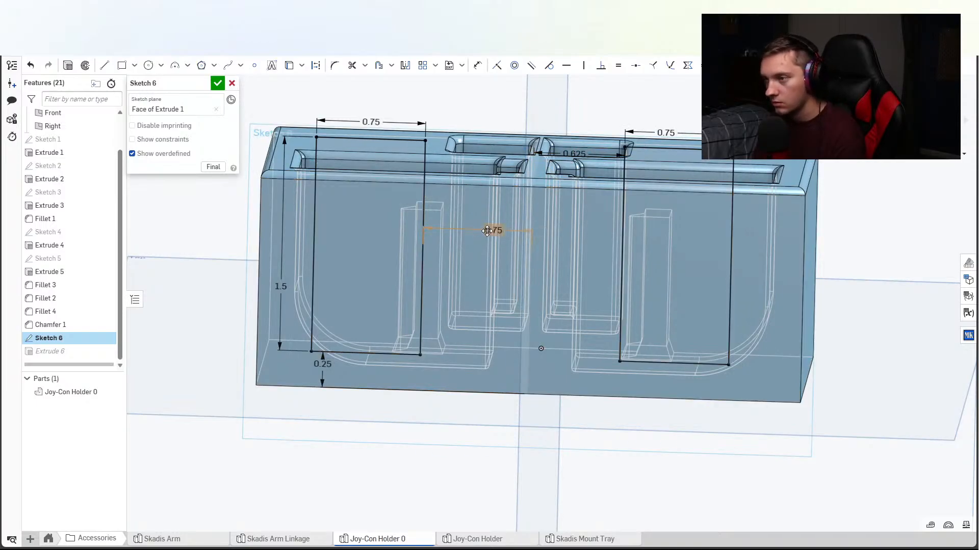
click(489, 231)
text(.625)
key(Return)
Change the left slot rectangle's distance from the vertical centre plane to 0.5 in.
mouse_move(489, 231)
right_down()
mouse_move(494, 302)
mouse_move(504, 231)
right_up()
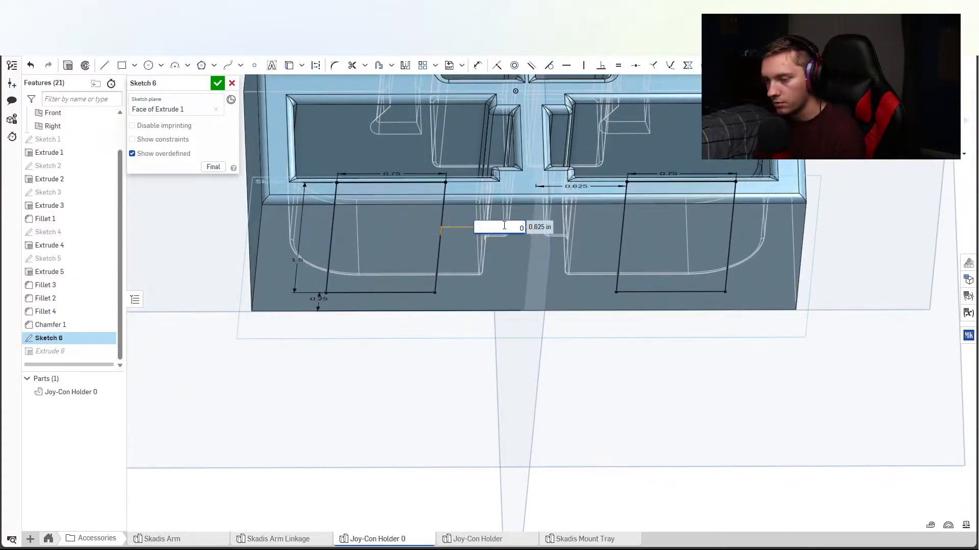
text(.5)
key(Return)
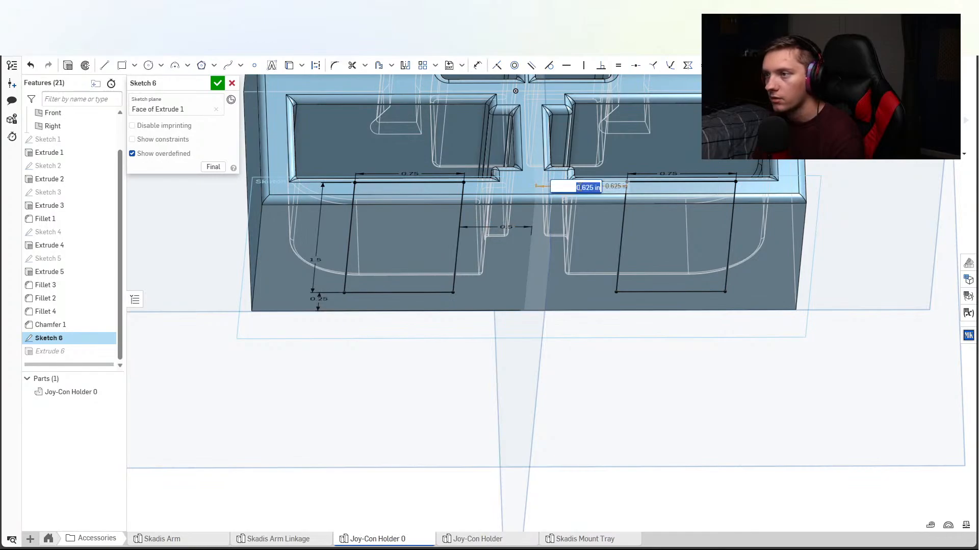
Set the right slot rectangle's distance from the vertical centre plane to 0.5 in, matching the left one, and finish Sketch 6.
right_drag(580, 242, 586, 266)
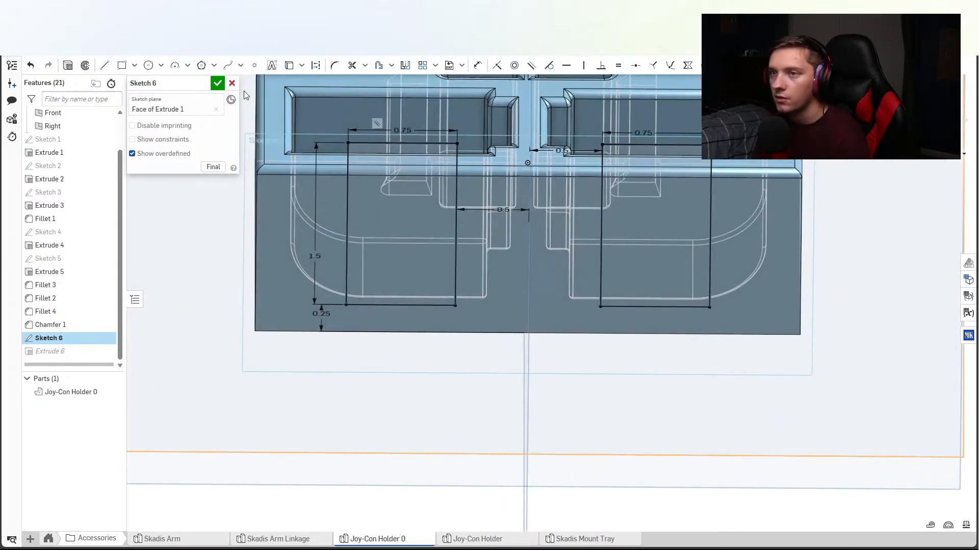
click(218, 83)
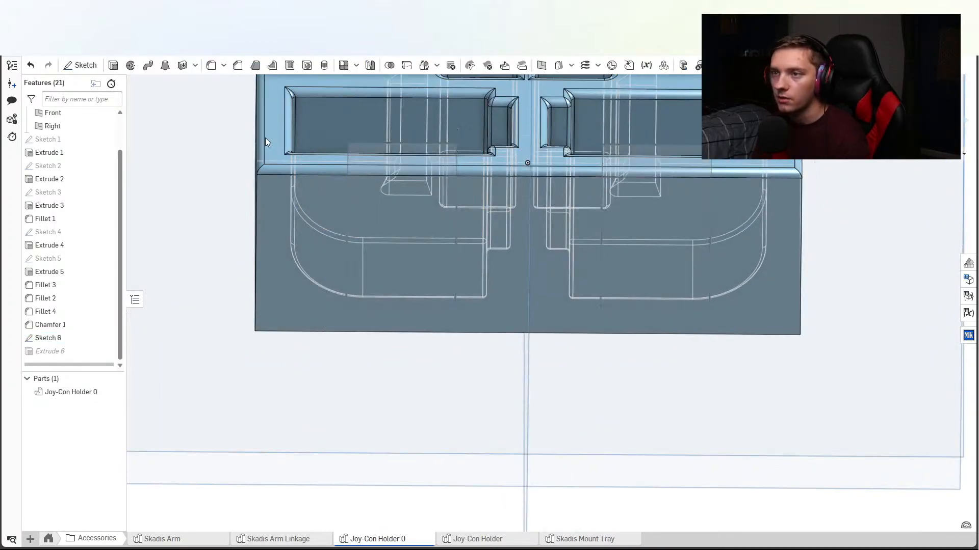
mouse_move(413, 235)
right_down()
mouse_move(418, 183)
mouse_move(407, 171)
mouse_move(412, 313)
mouse_move(419, 295)
mouse_move(305, 227)
mouse_move(641, 330)
mouse_move(604, 371)
right_up()
scroll(639, 327, down, 2)
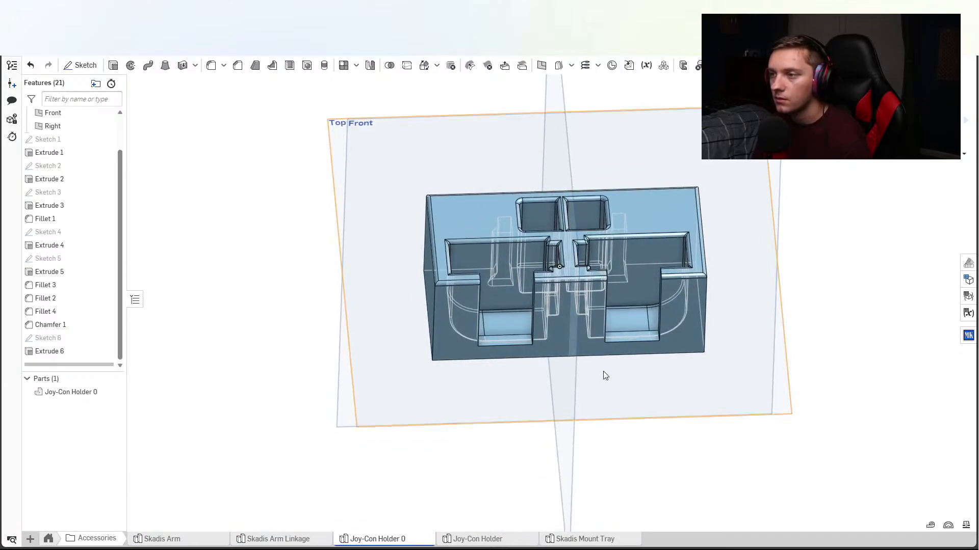
Display the part shaded without hidden edges and inspect the widened front slots and the hook slots in the back face.
right_click(955, 162)
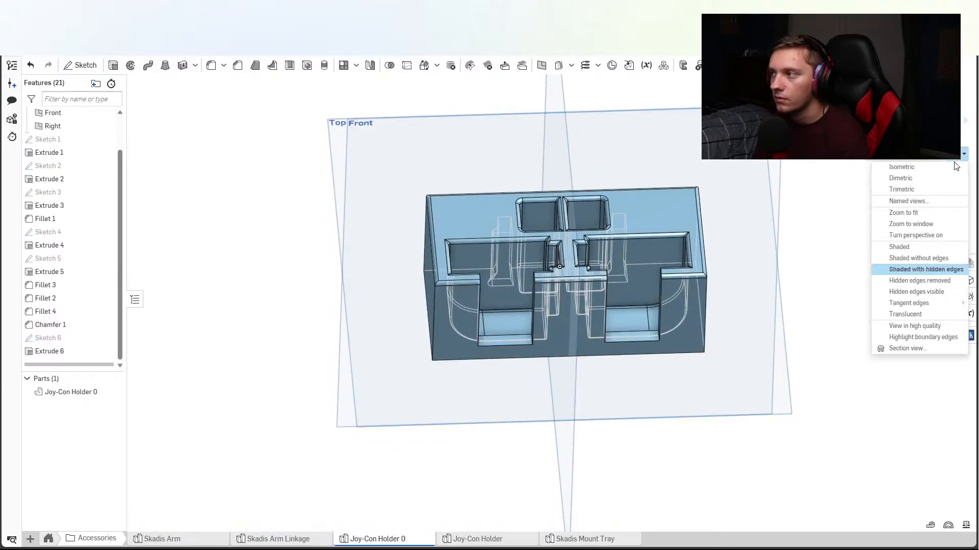
click(912, 248)
right_drag(626, 291, 747, 388)
middle_drag(746, 384, 690, 371)
scroll(681, 347, up, 2)
right_drag(684, 335, 521, 317)
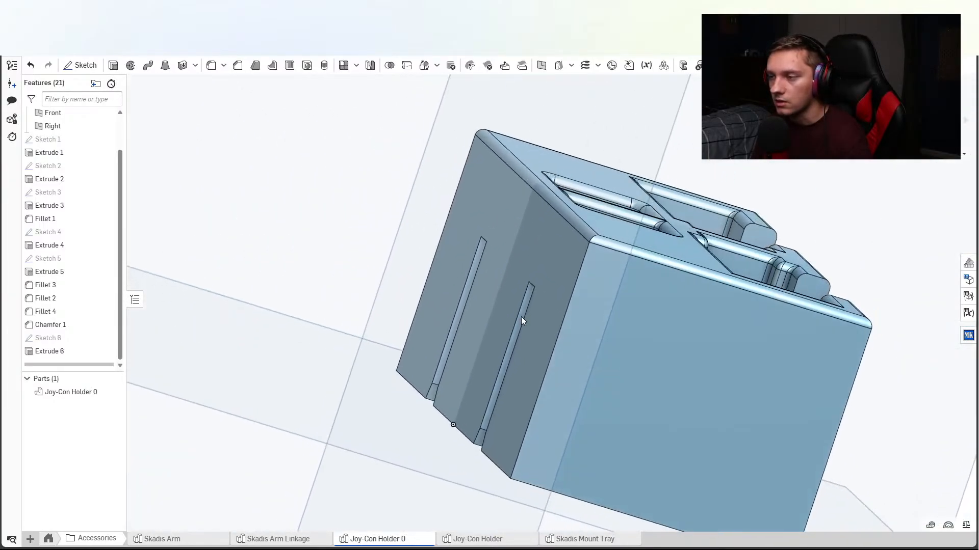
Measure the distance between the holder's top and bottom faces, then clear the selection.
click(665, 249)
right_drag(678, 313, 683, 296)
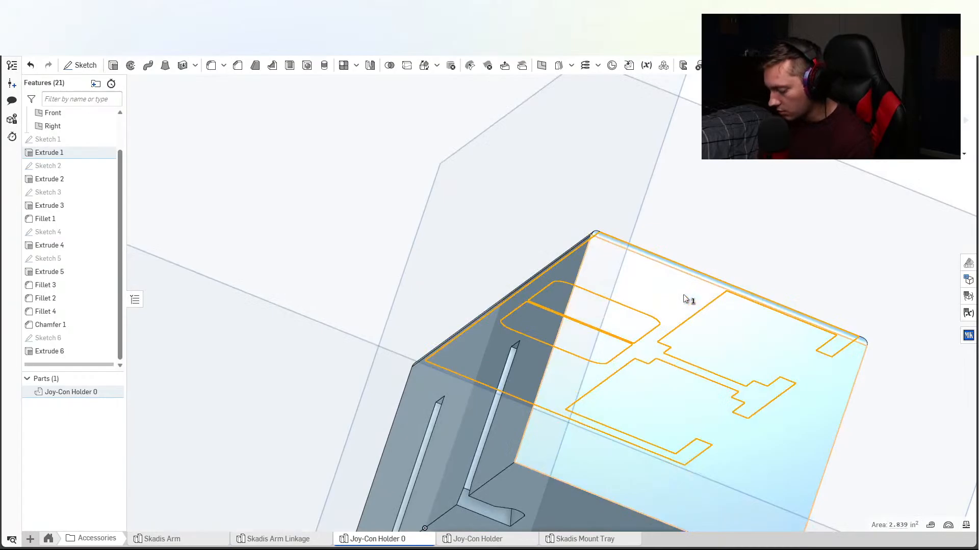
right_drag(678, 301, 574, 460)
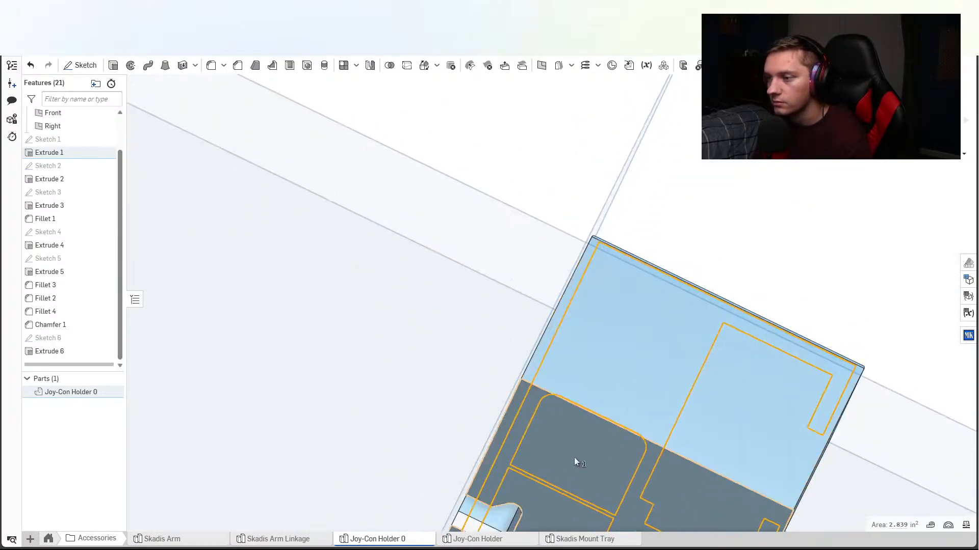
click(574, 460)
right_drag(599, 428, 648, 418)
scroll(649, 418, down, 3)
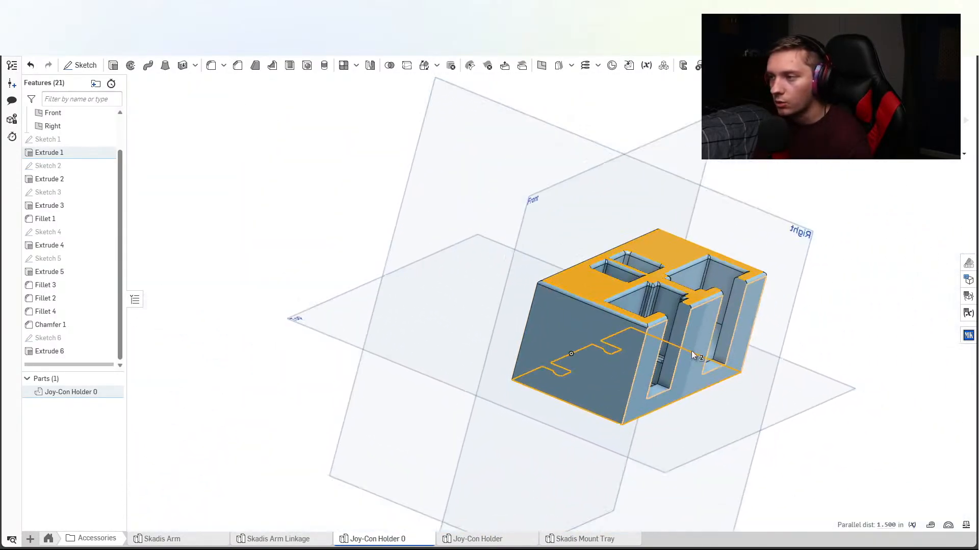
click(852, 352)
Open the Skadis Board Assembly and examine in section how the Joy-Con holder's back recess fits around the dovetail hook.
right_drag(622, 363, 675, 387)
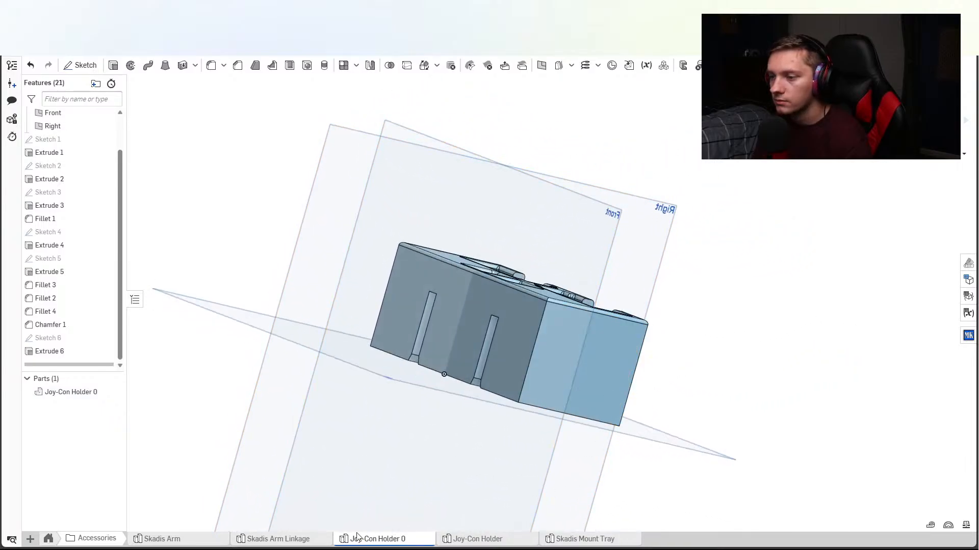
click(51, 540)
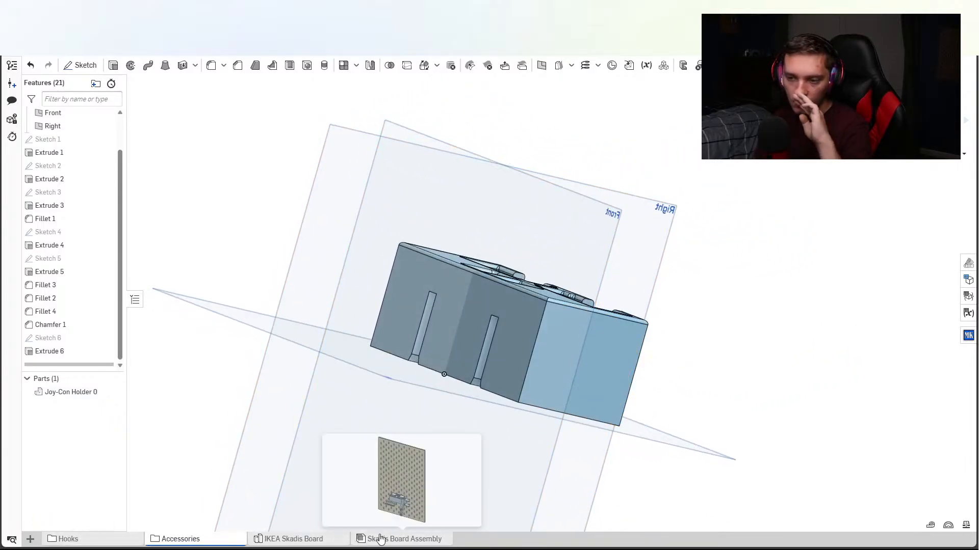
click(404, 539)
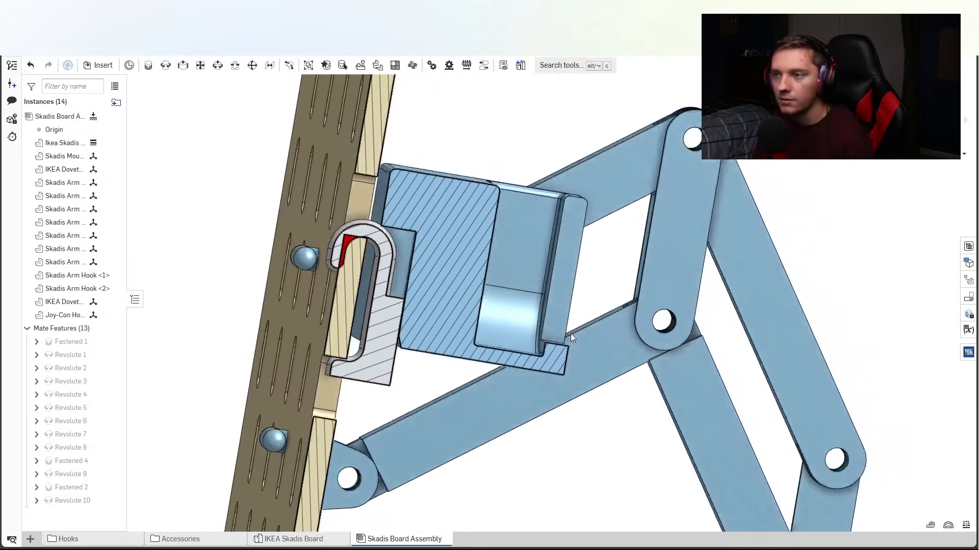
scroll(390, 223, up, 5)
right_drag(390, 222, 384, 222)
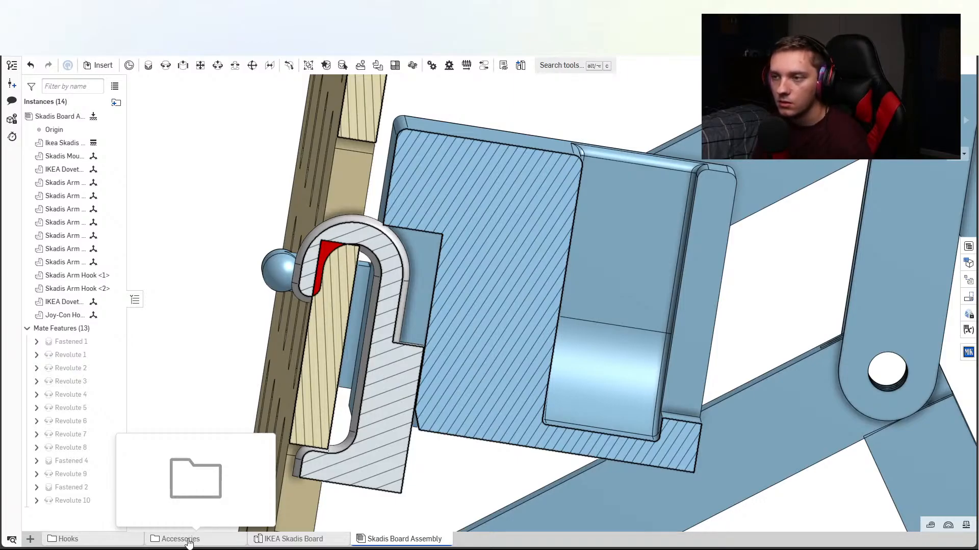
Return to Joy-Con Holder 0 and open Sketch 2 for editing, viewed normal to its plane.
click(90, 544)
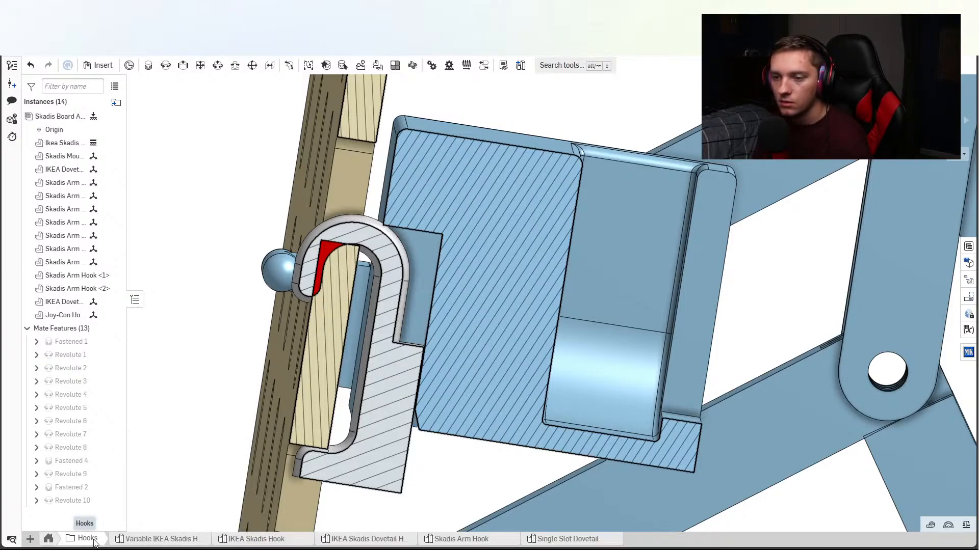
click(49, 542)
click(204, 543)
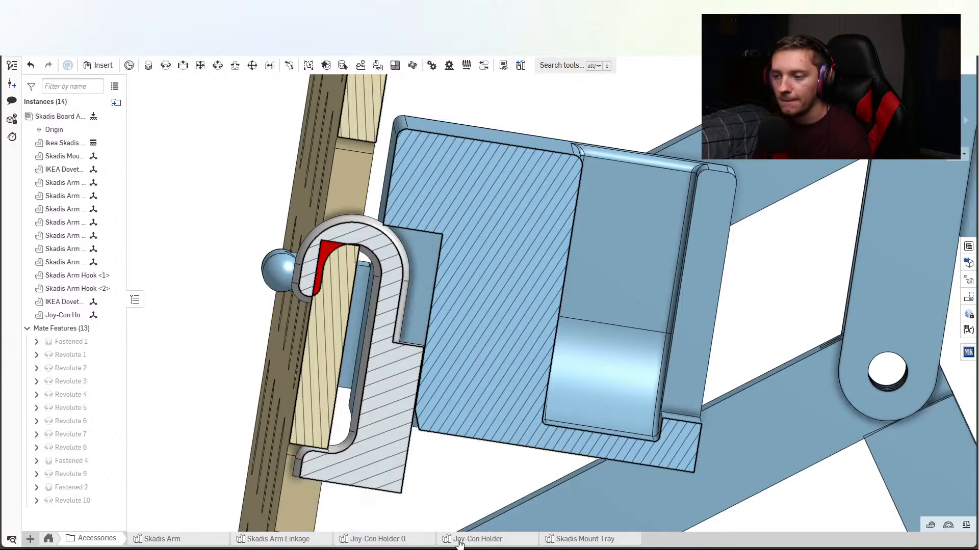
click(418, 534)
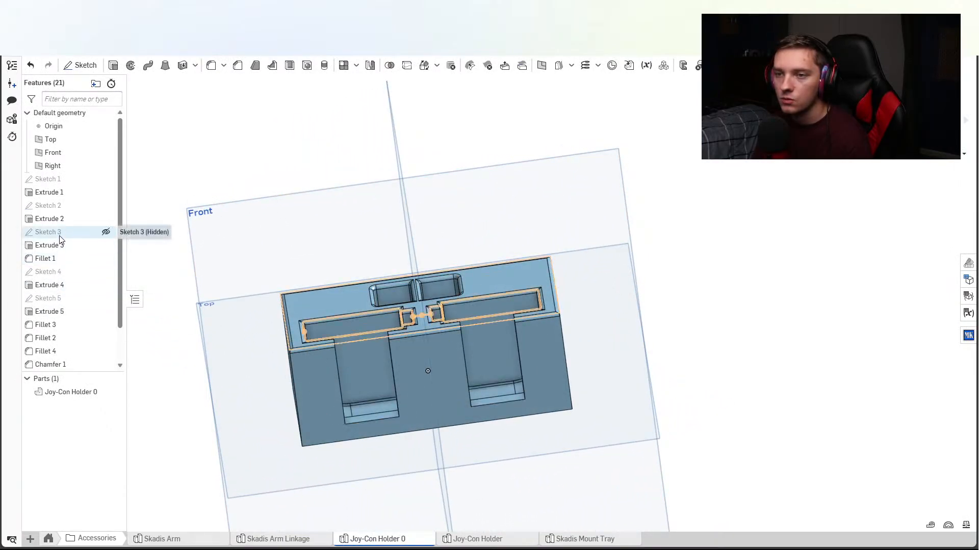
double_click(60, 207)
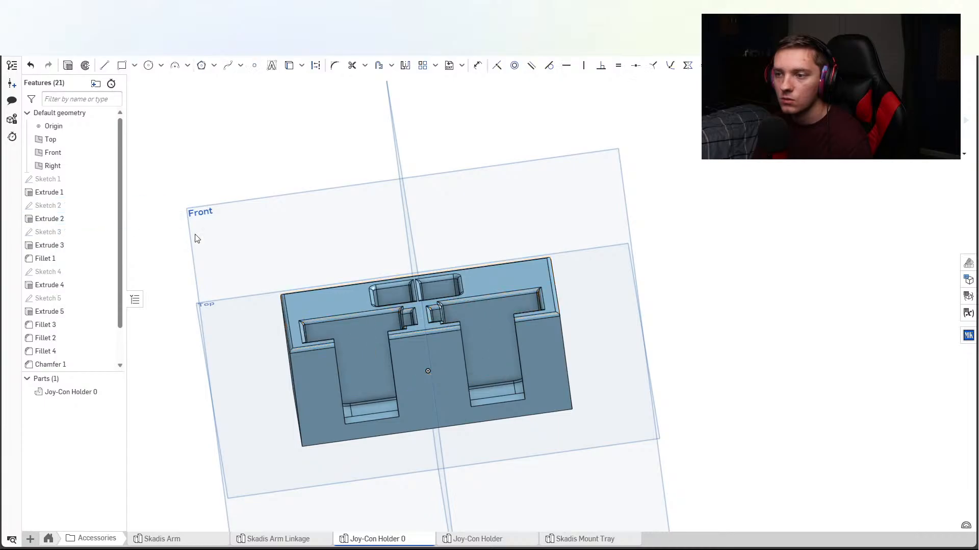
scroll(444, 293, up, 8)
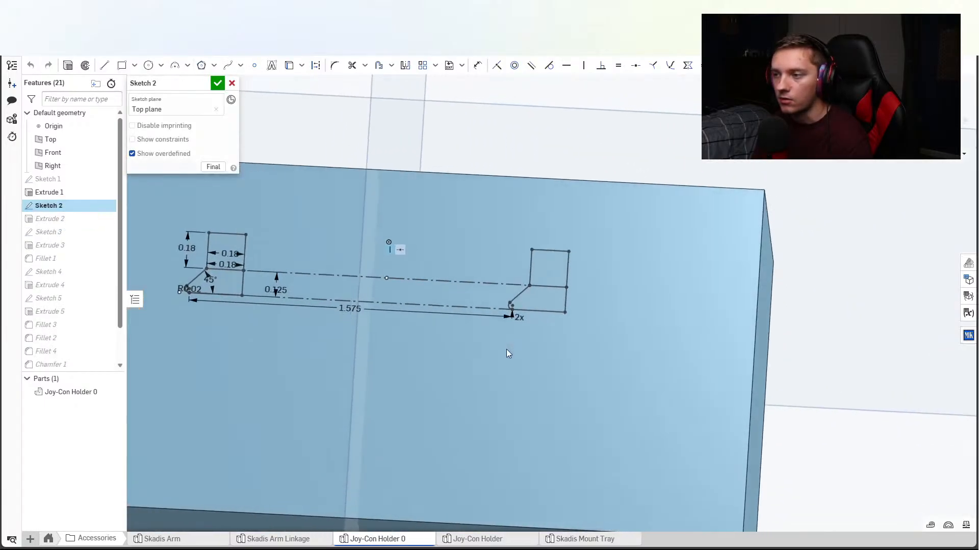
scroll(606, 273, up, 3)
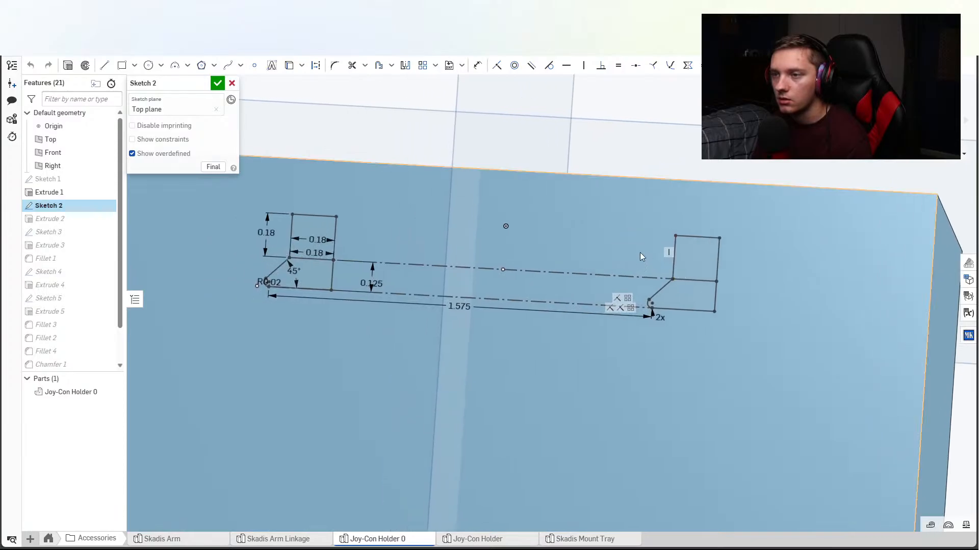
key(n)
scroll(608, 311, up, 6)
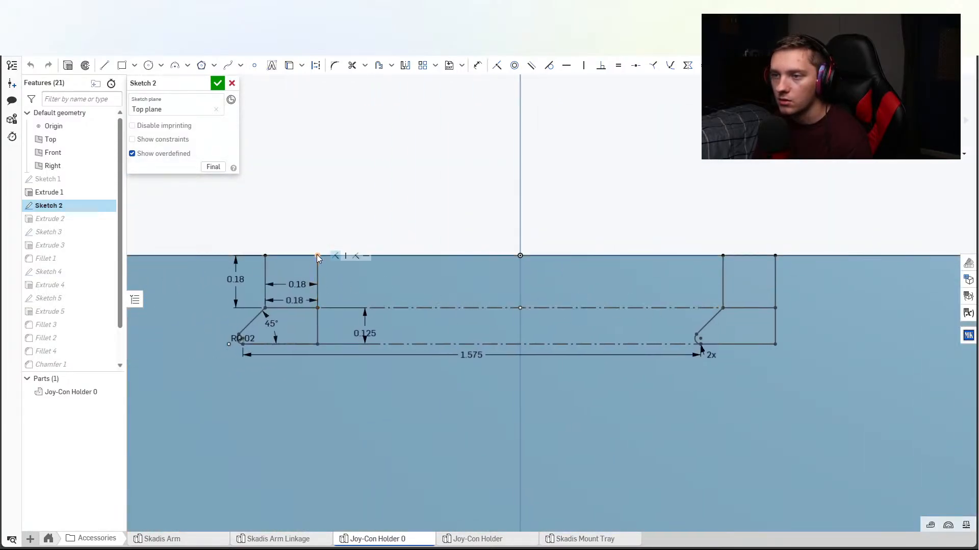
Delete the lines forming the rectangular 0.18 in extensions behind both dovetail profiles in Sketch 2.
click(264, 271)
key(Delete)
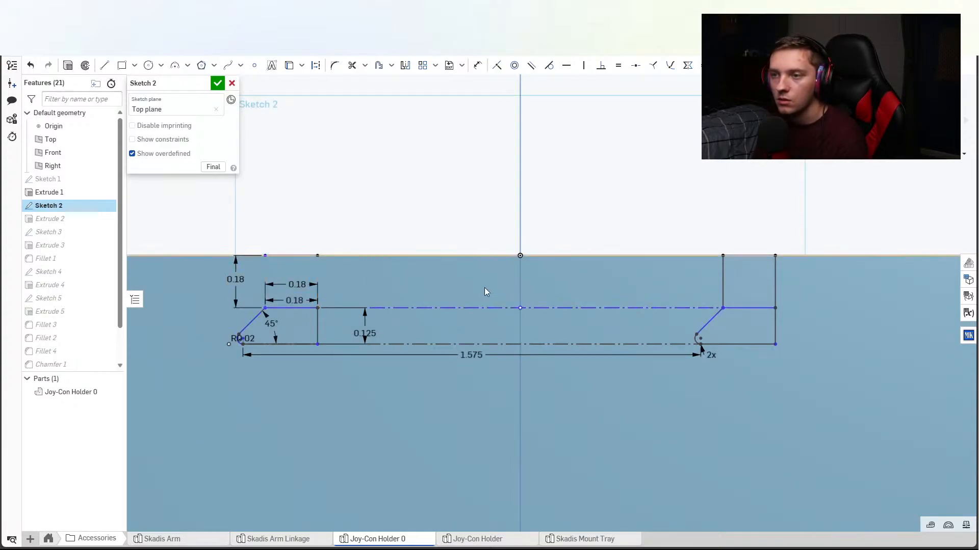
click(723, 262)
key(Delete)
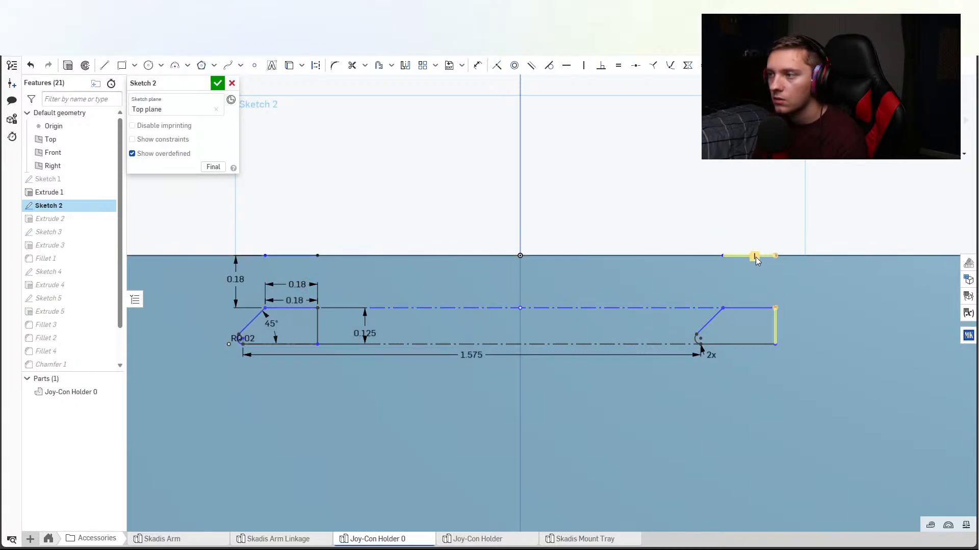
click(283, 256)
key(Delete)
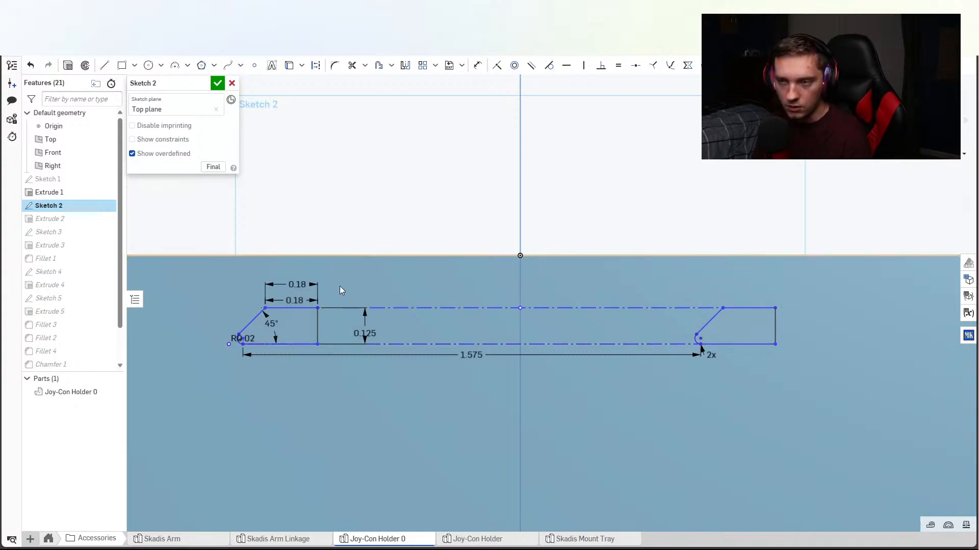
Make the midpoint of the upper construction line coincident with the origin and finish Sketch 2.
middle_drag(444, 301, 507, 306)
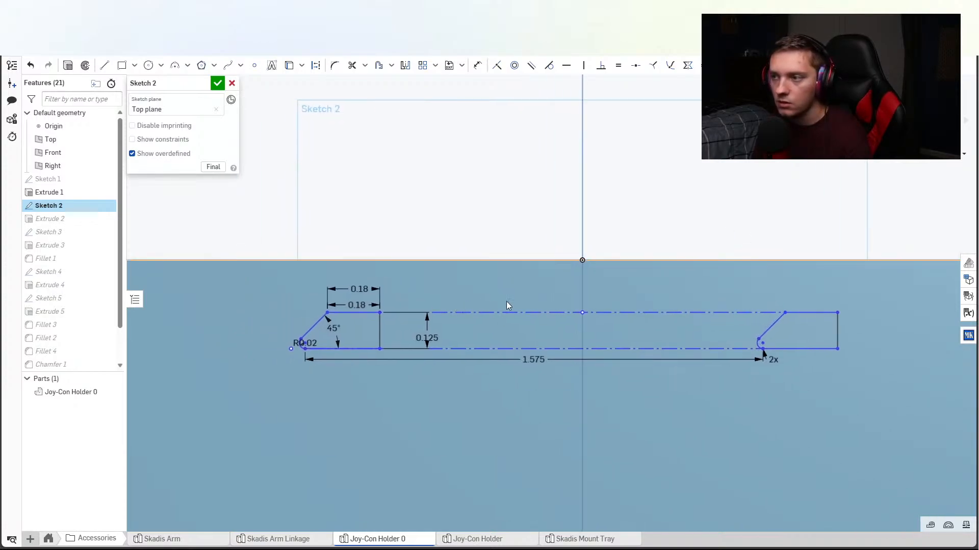
click(499, 67)
click(582, 313)
click(582, 260)
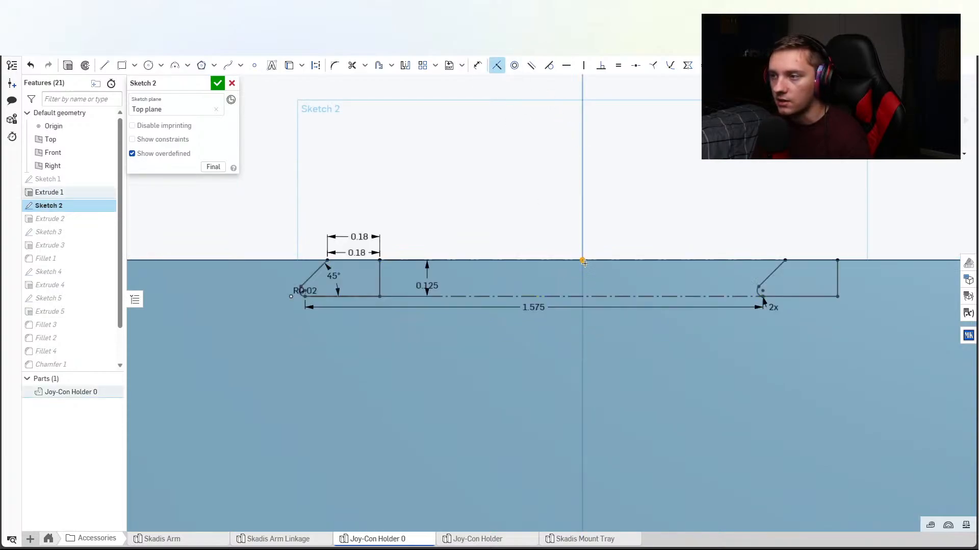
click(217, 83)
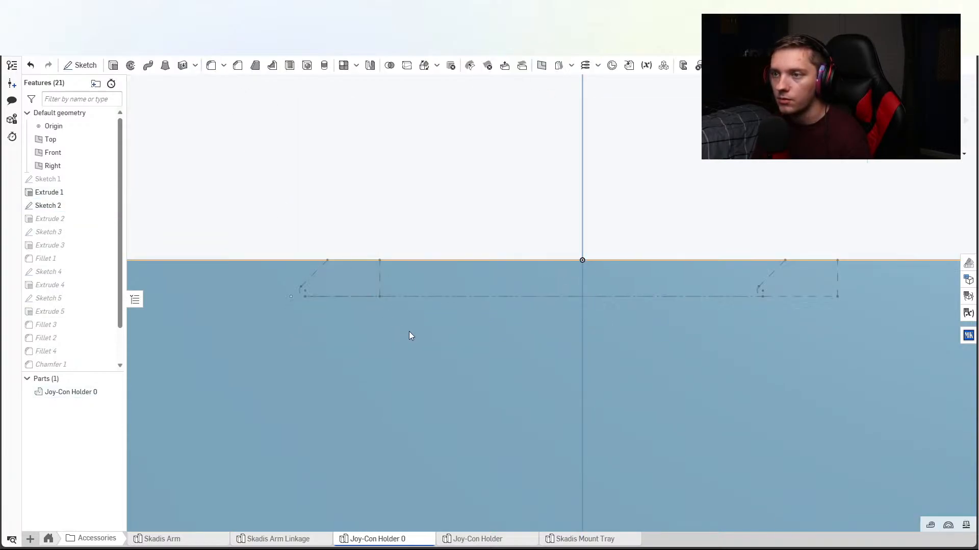
Display the part shaded with hidden edges and examine from above how the shifted dovetail slots sit relative to the compartments.
mouse_move(407, 327)
right_down()
mouse_move(490, 304)
mouse_move(568, 330)
mouse_move(597, 326)
mouse_move(612, 310)
mouse_move(581, 375)
mouse_move(531, 362)
mouse_move(522, 312)
mouse_move(469, 416)
mouse_move(464, 456)
mouse_move(616, 427)
mouse_move(491, 449)
mouse_move(446, 428)
mouse_move(466, 449)
right_up()
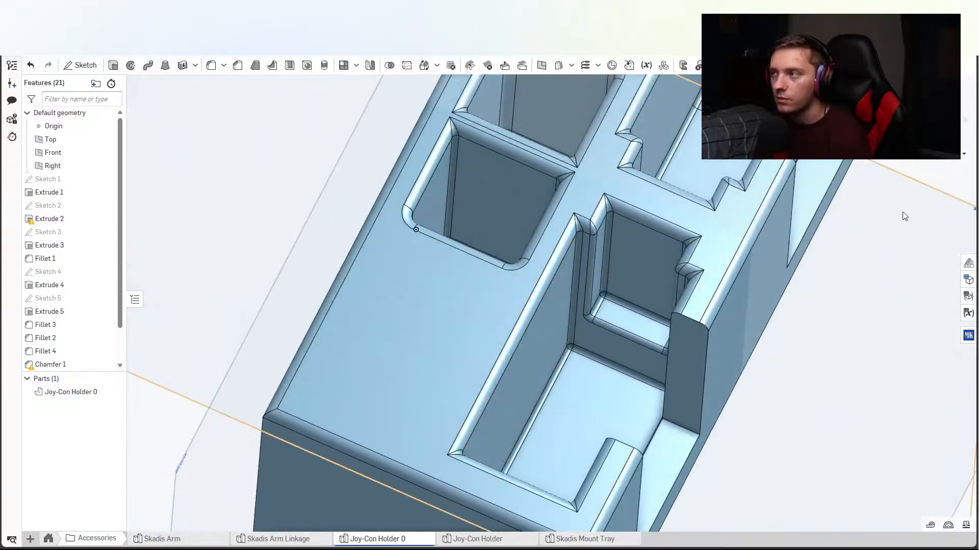
click(963, 154)
click(928, 270)
scroll(606, 335, down, 1)
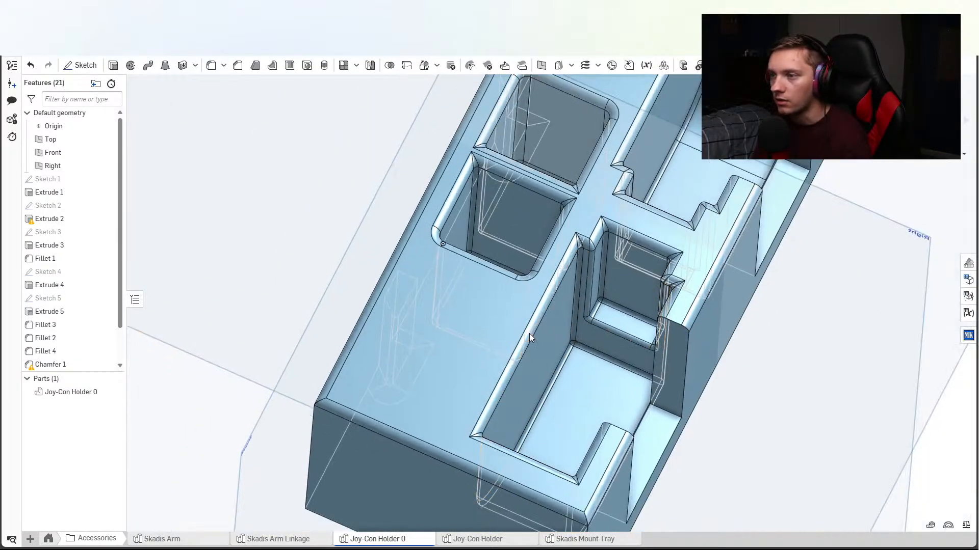
mouse_move(530, 333)
right_down()
mouse_move(531, 354)
mouse_move(525, 329)
mouse_move(479, 383)
mouse_move(548, 398)
mouse_move(536, 384)
mouse_move(558, 357)
right_up()
scroll(528, 353, down, 5)
middle_drag(558, 358, 514, 376)
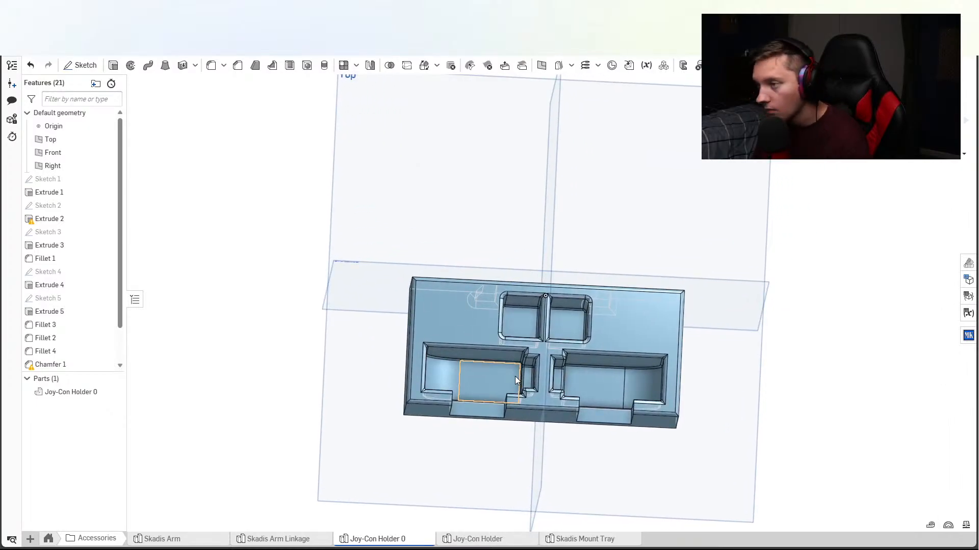
right_drag(547, 314, 540, 323)
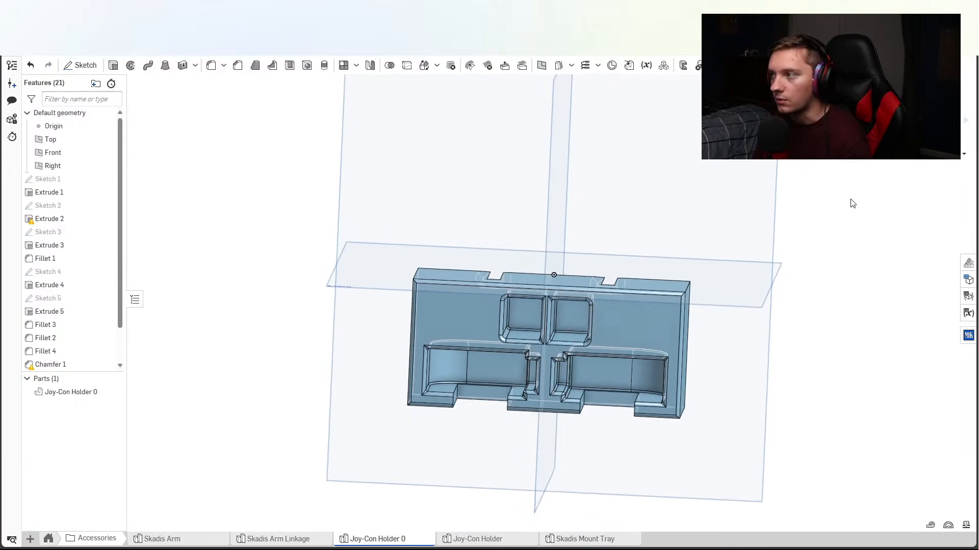
key(shift+5)
scroll(581, 362, up, 5)
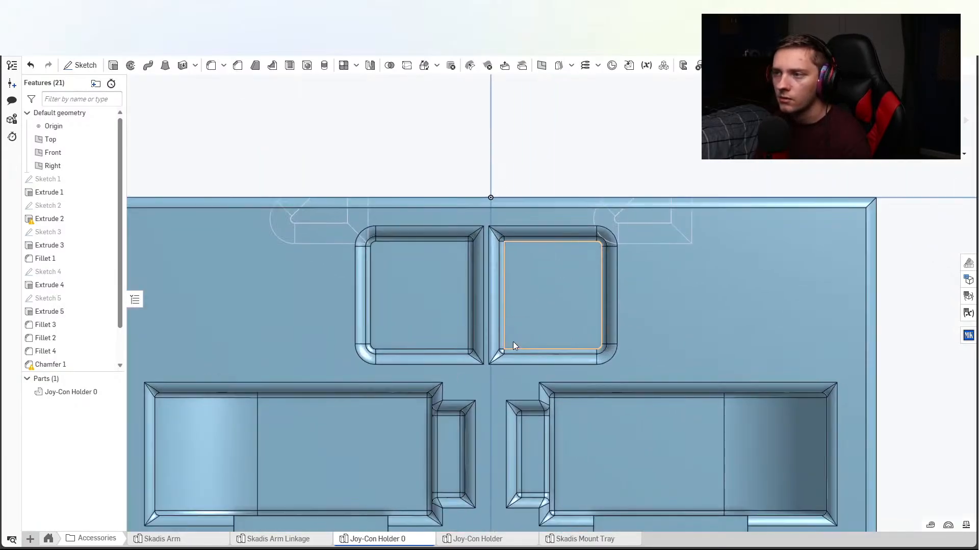
scroll(513, 346, down, 2)
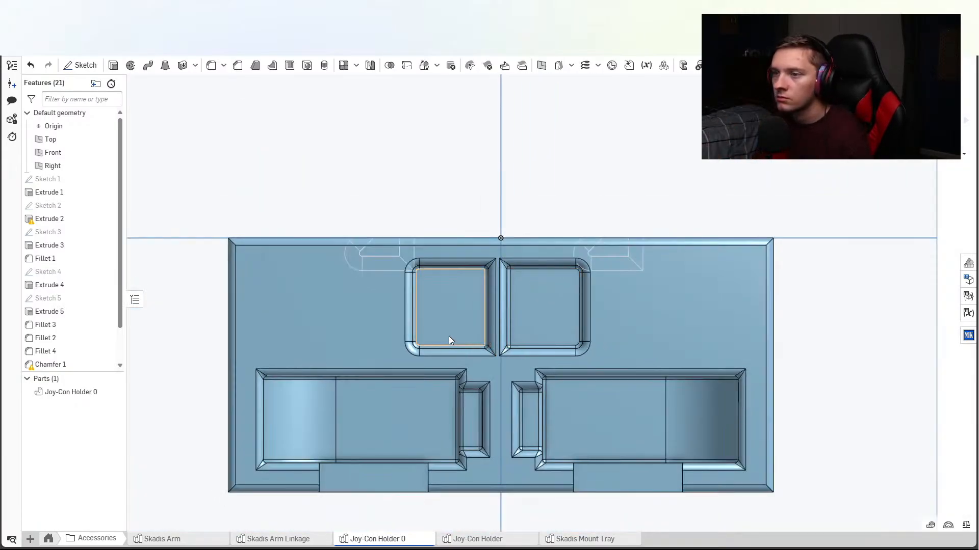
Edit Extrude 2 to remove the missing Sketch 2 faces from its selection and accept the feature.
click(69, 221)
double_click(68, 222)
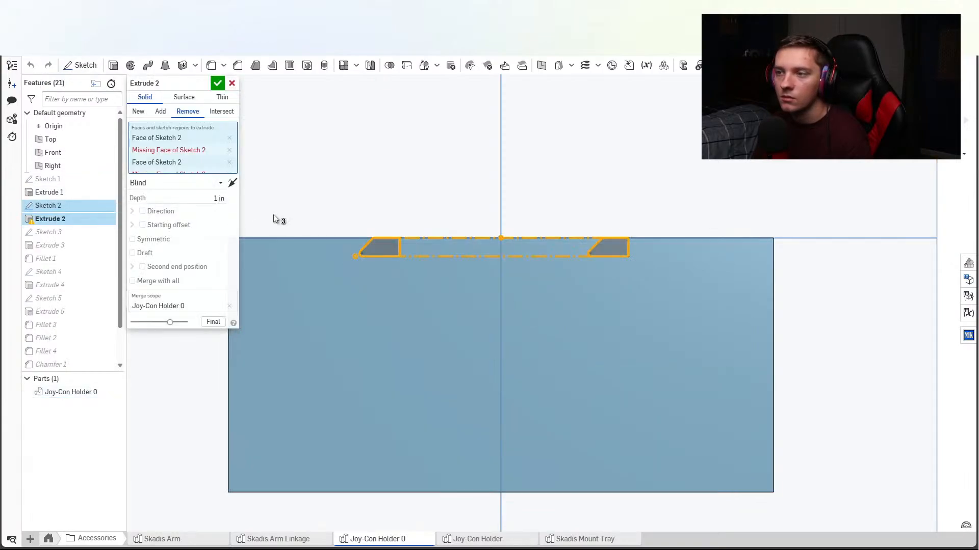
click(230, 154)
key(Return)
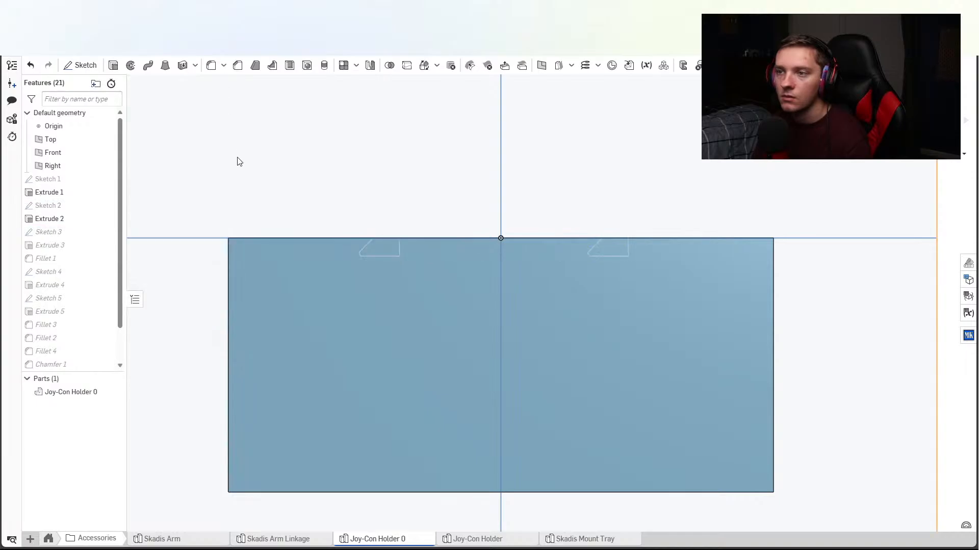
Start a new sketch on the top face of the holder body.
click(80, 65)
click(334, 315)
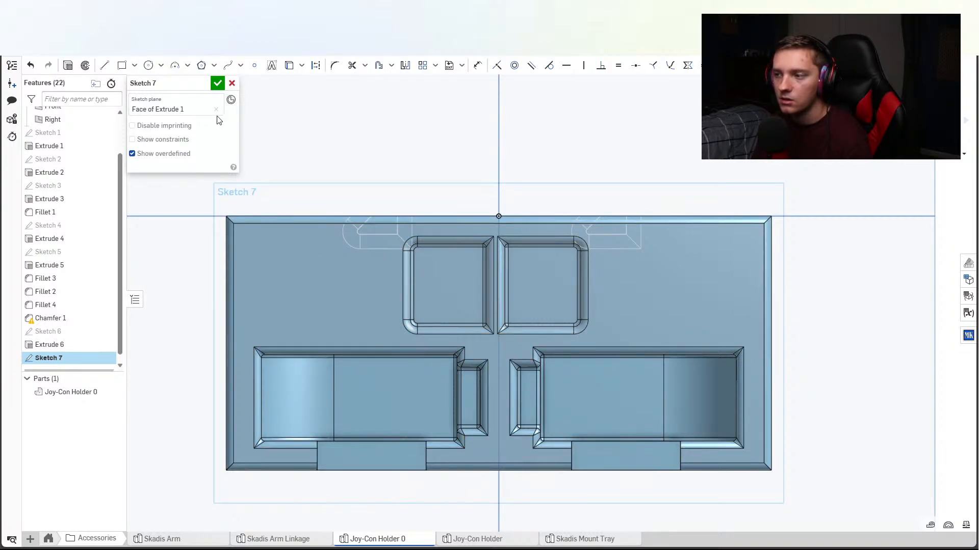
click(106, 68)
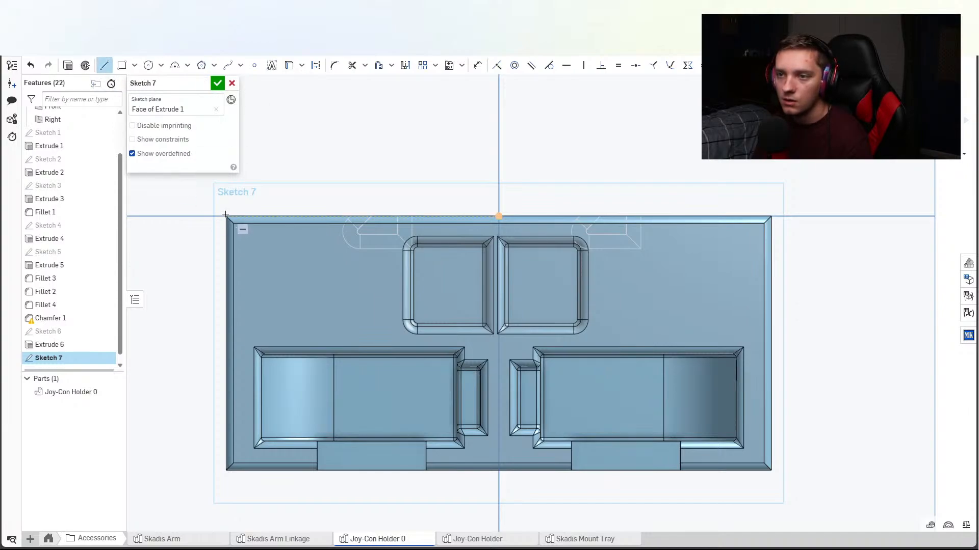
Project the outer boundary edges of the holder body's four sides into the sketch and view it head-on.
click(289, 66)
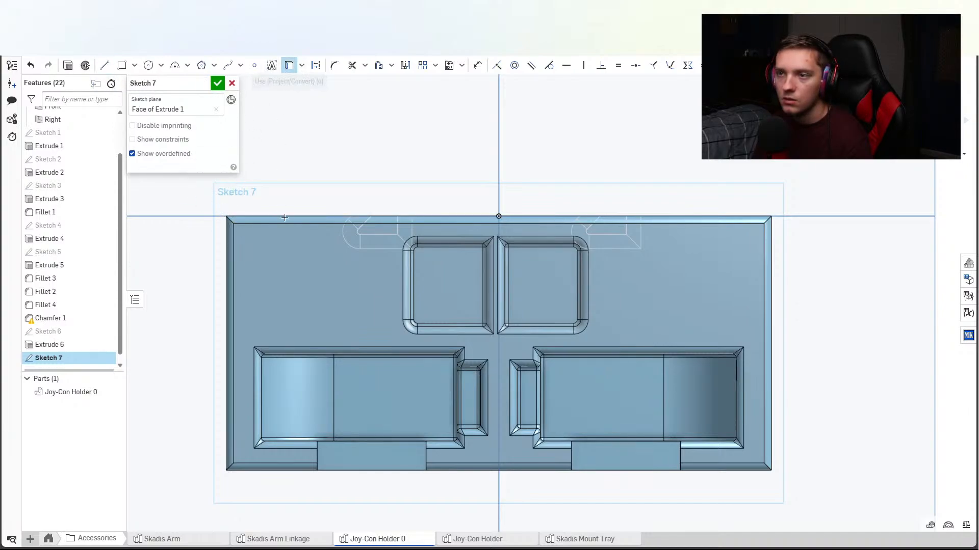
right_drag(193, 237, 222, 285)
click(213, 247)
click(244, 201)
right_drag(245, 200, 201, 176)
click(716, 216)
right_drag(716, 216, 731, 173)
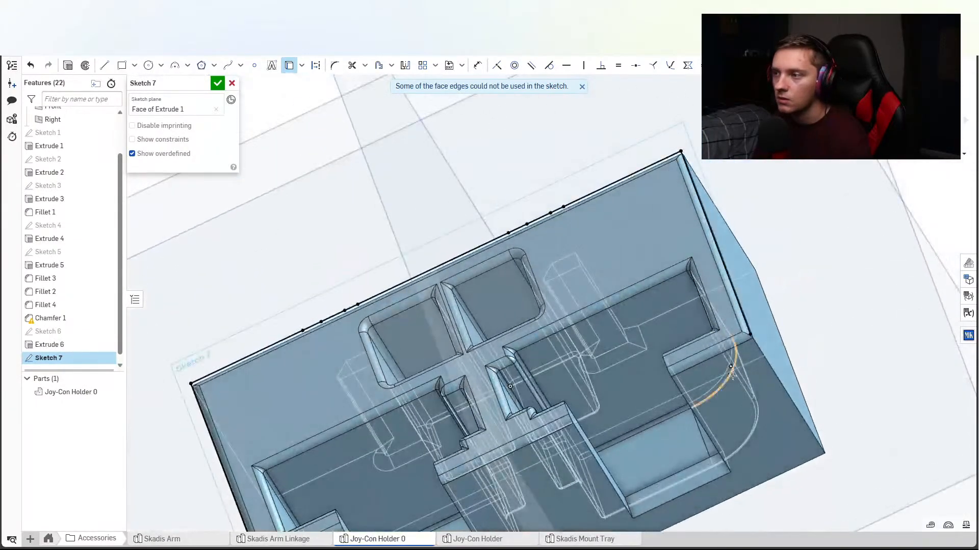
click(737, 392)
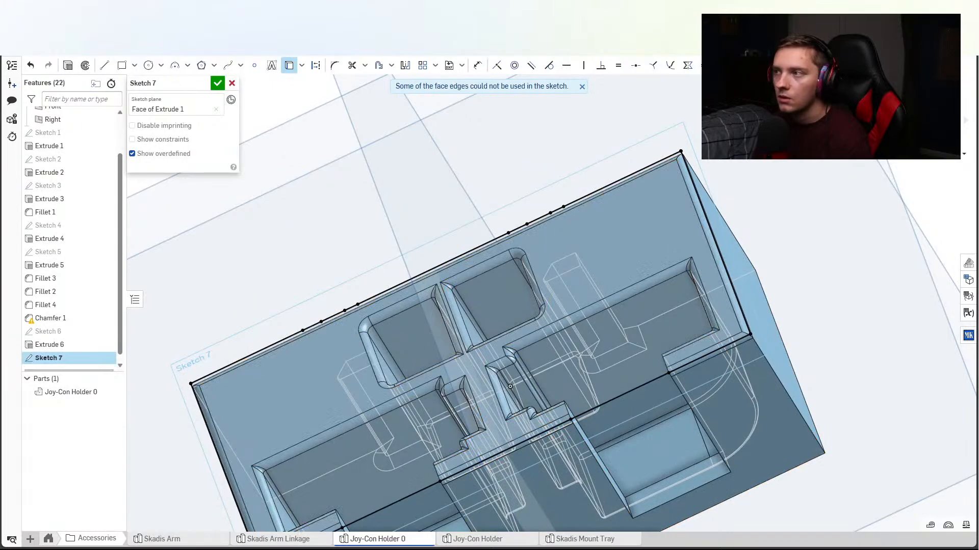
key(n)
scroll(458, 296, up, 5)
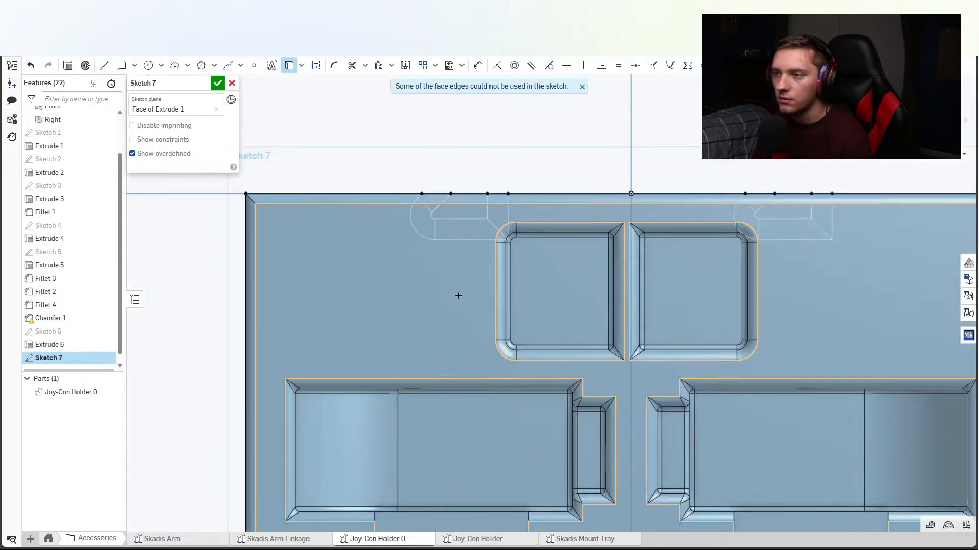
click(105, 66)
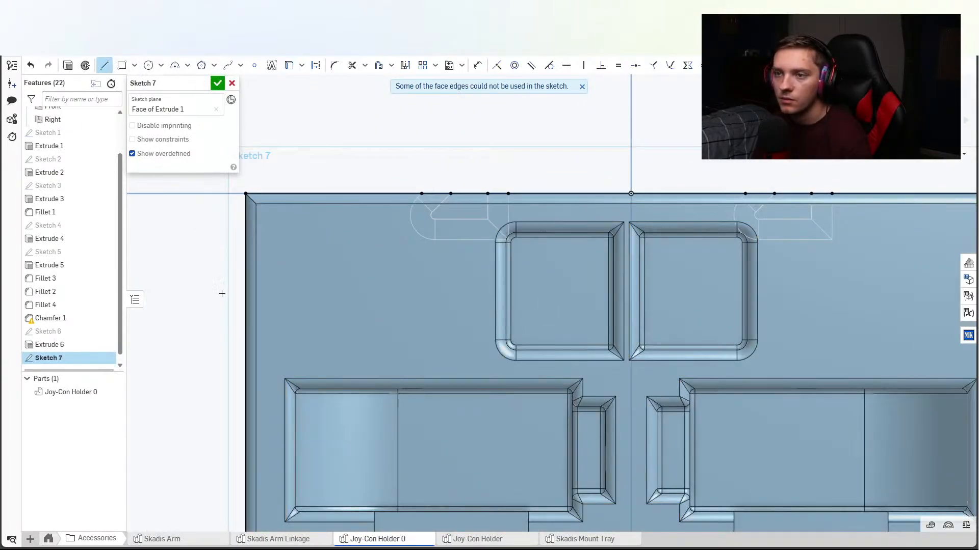
click(244, 322)
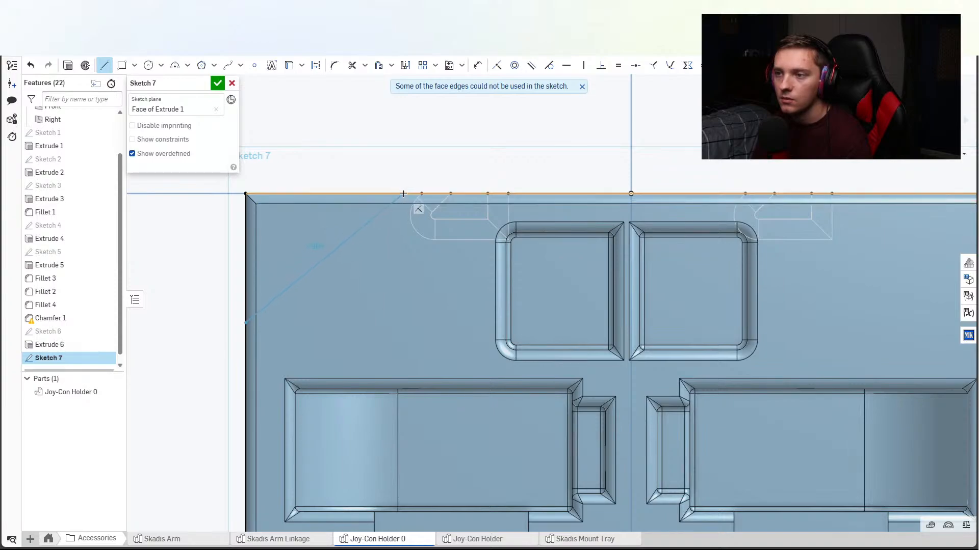
key(Escape)
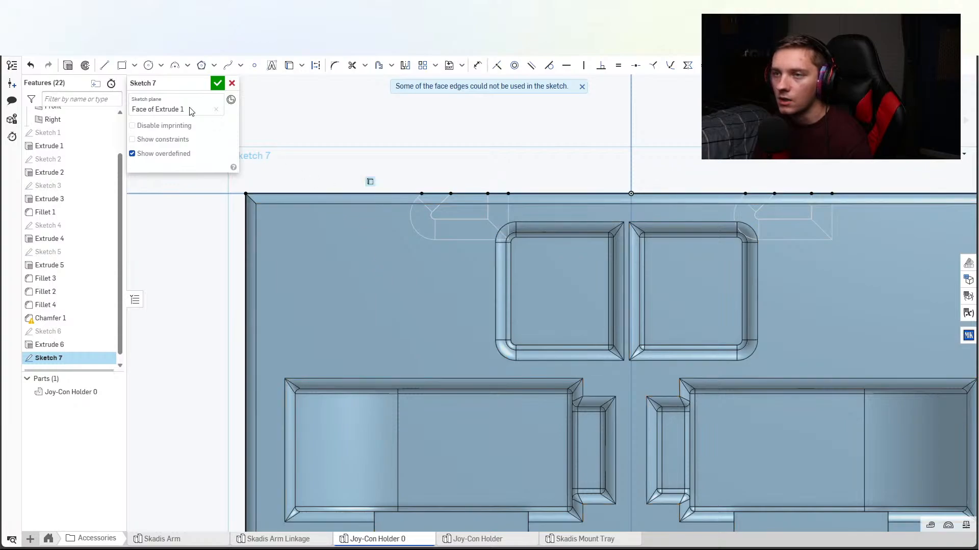
click(104, 65)
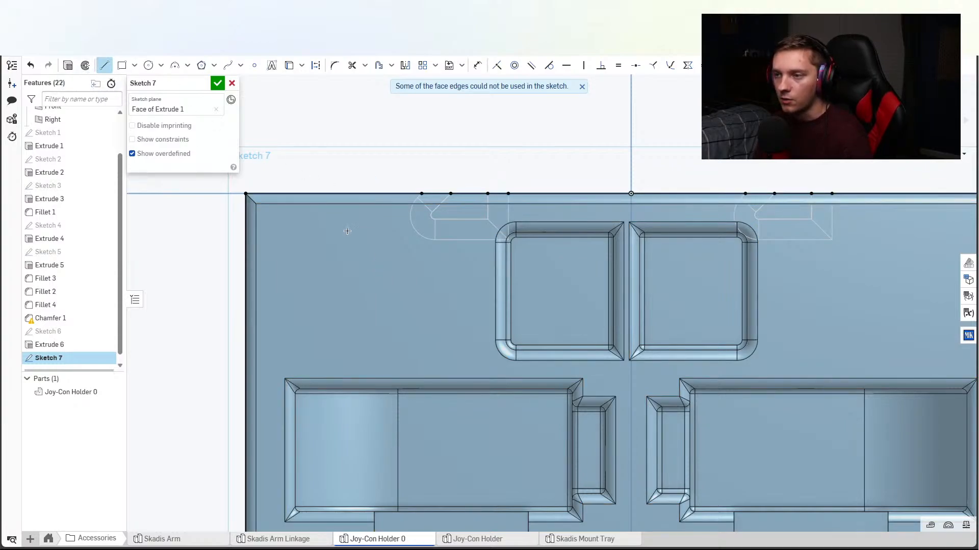
Sketch a circle in the back-left corner and connect it with one line to the left edge and another to the back edge.
click(149, 65)
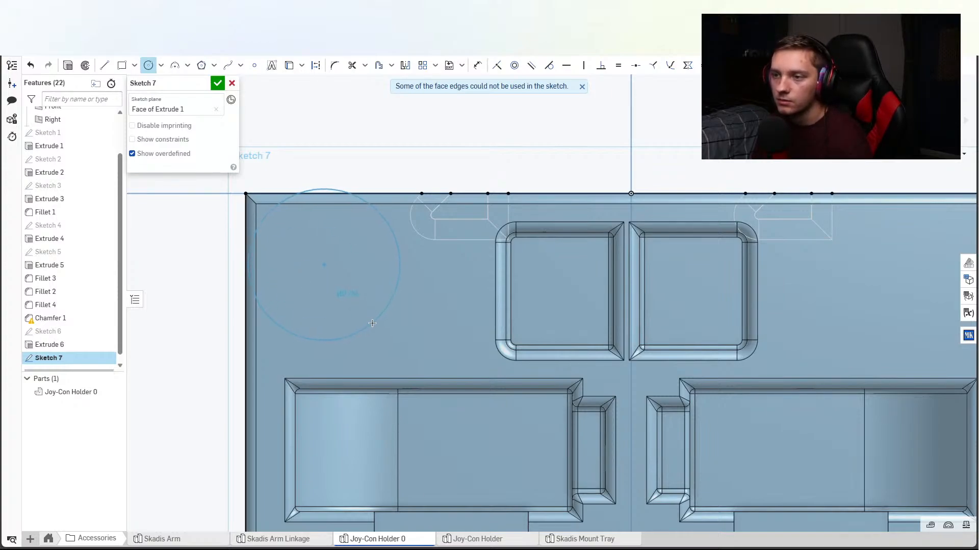
click(372, 323)
click(104, 65)
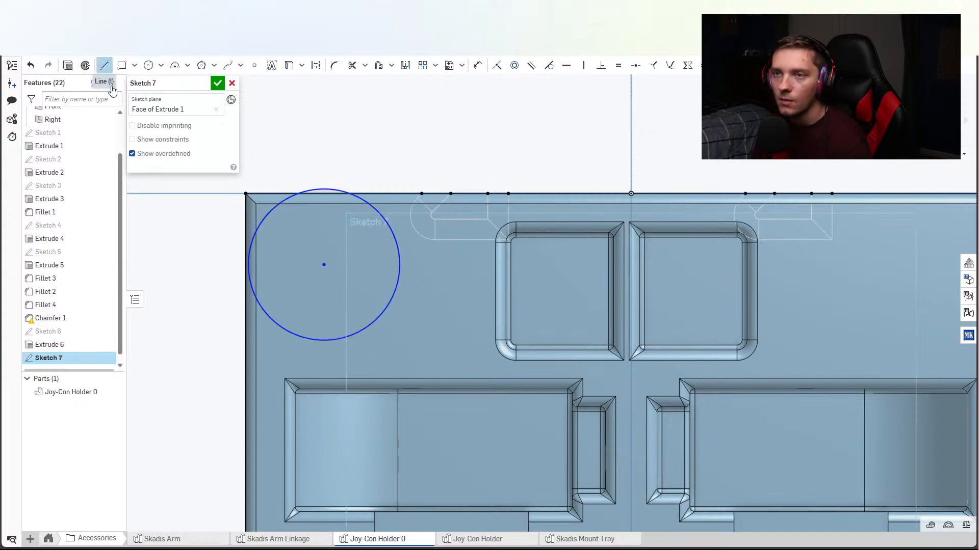
click(358, 333)
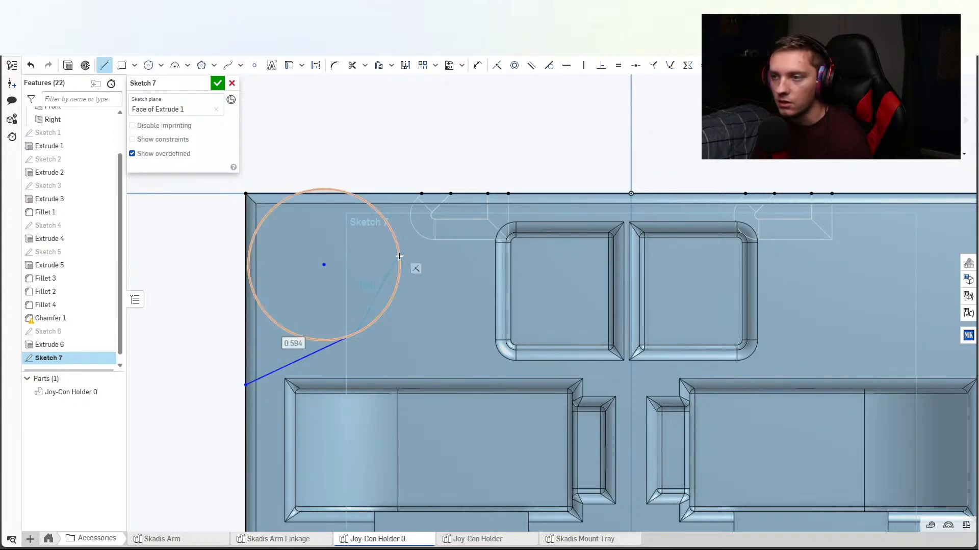
key(Escape)
key(l)
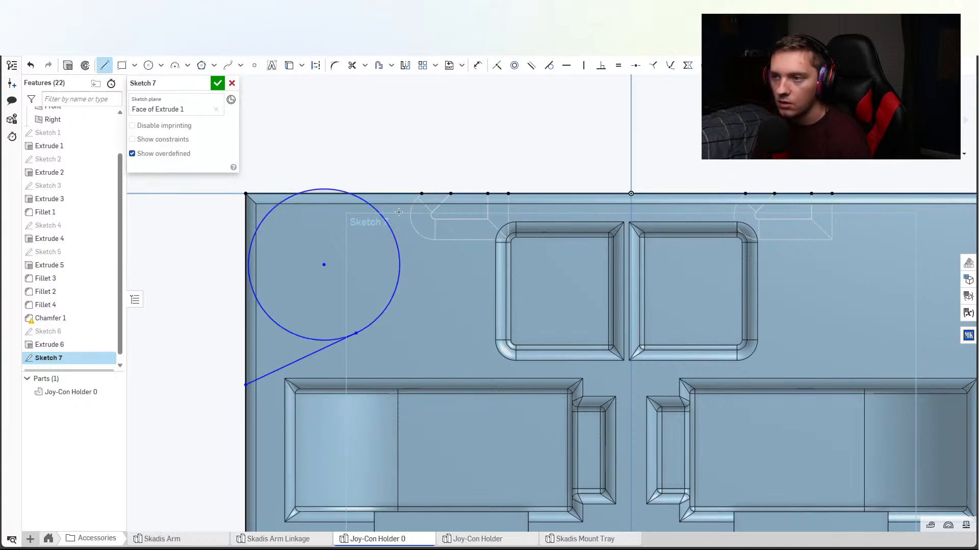
click(401, 269)
key(Escape)
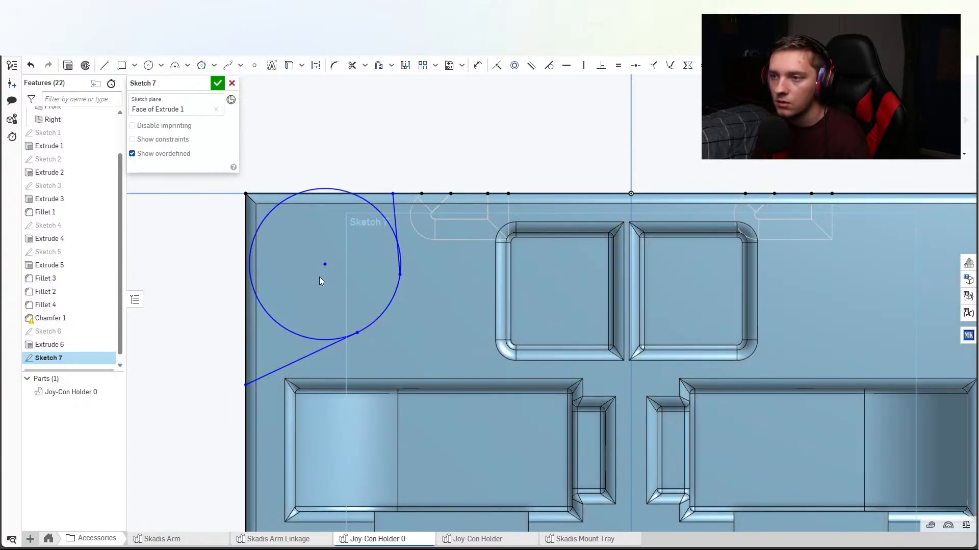
drag(325, 263, 311, 282)
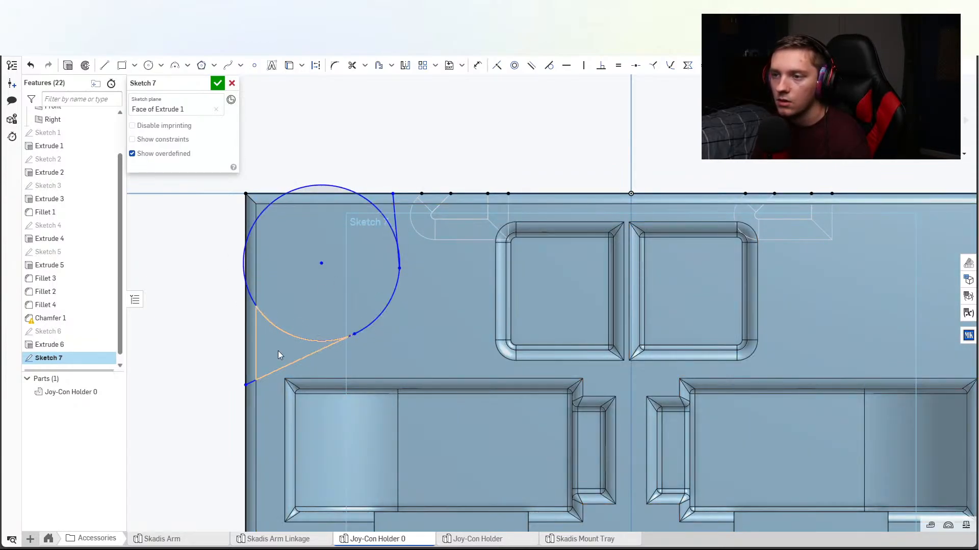
Dimension the line endpoints from the back-left corner: 0.875 in along the left edge and 0.625 in along the back edge.
key(u)
click(246, 193)
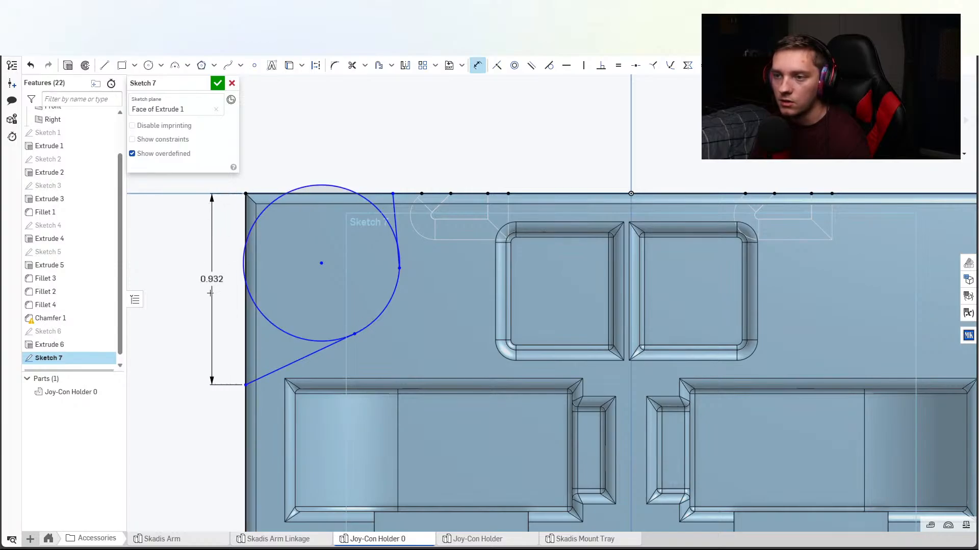
click(208, 300)
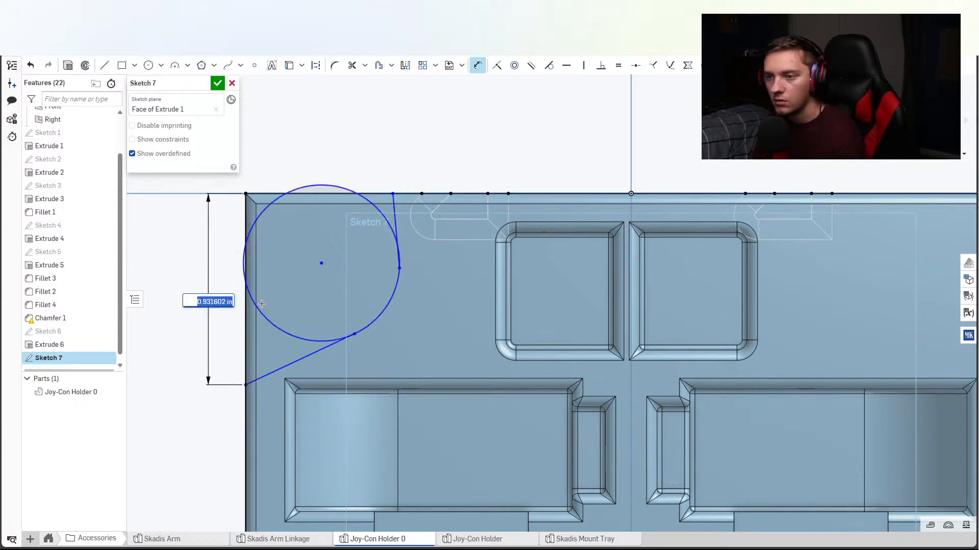
key(Return)
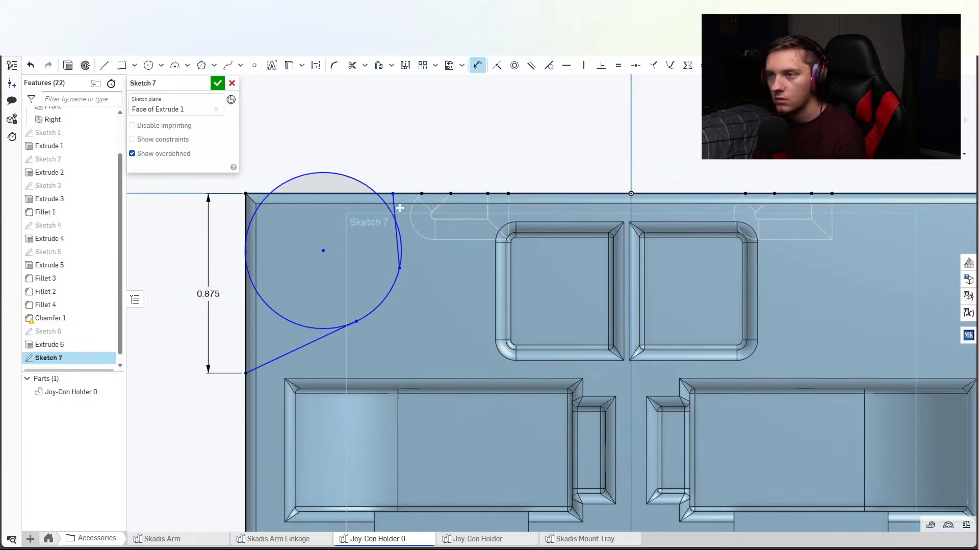
click(246, 194)
click(392, 194)
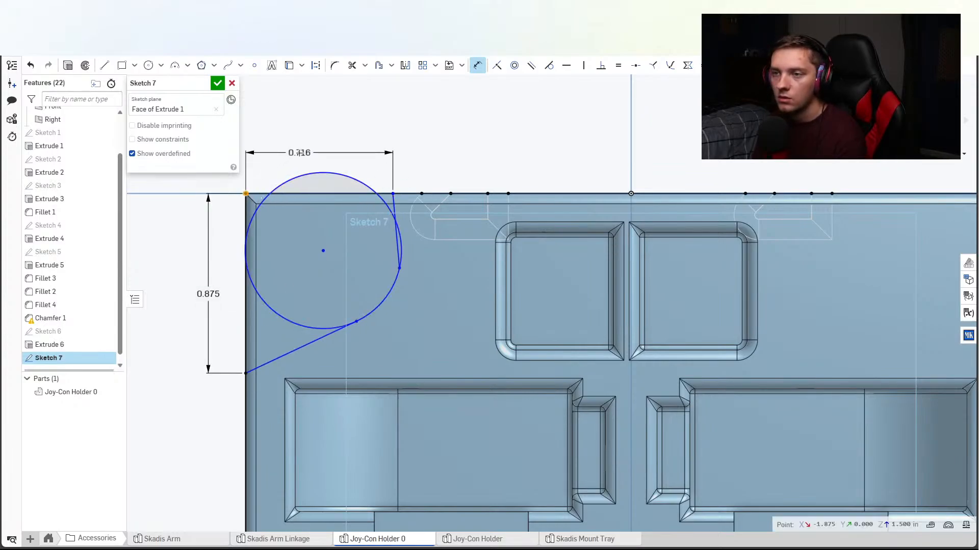
click(325, 170)
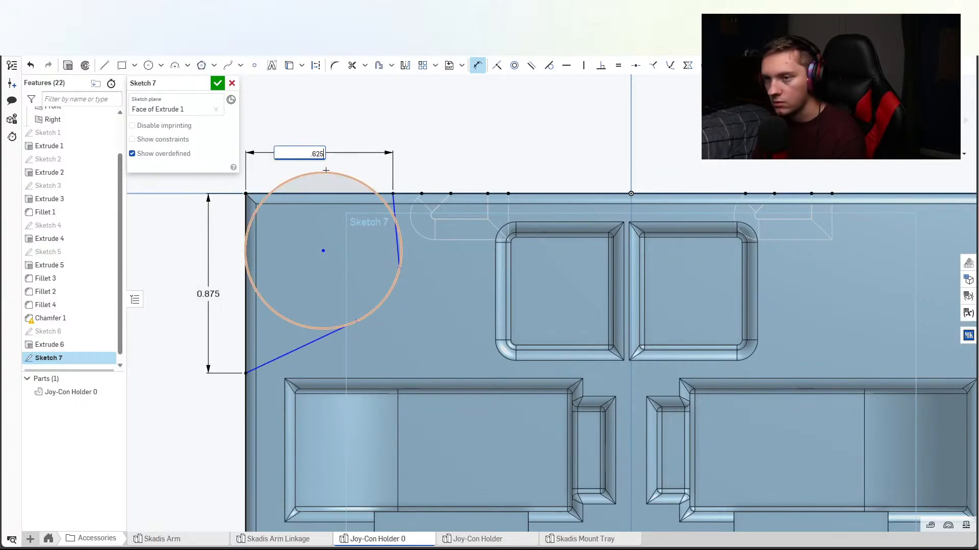
key(Return)
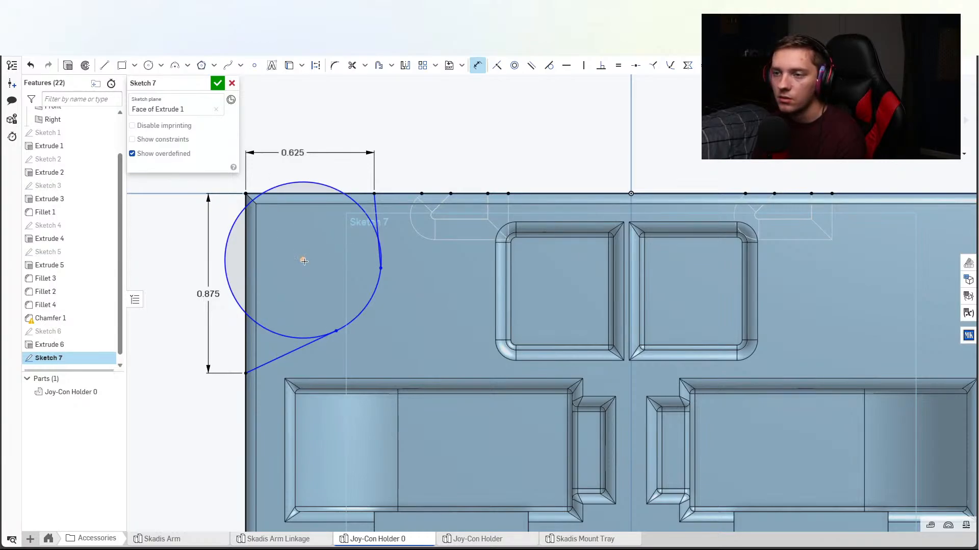
Dimension the corner circle with a diameter of 0.5 in.
click(325, 195)
click(334, 179)
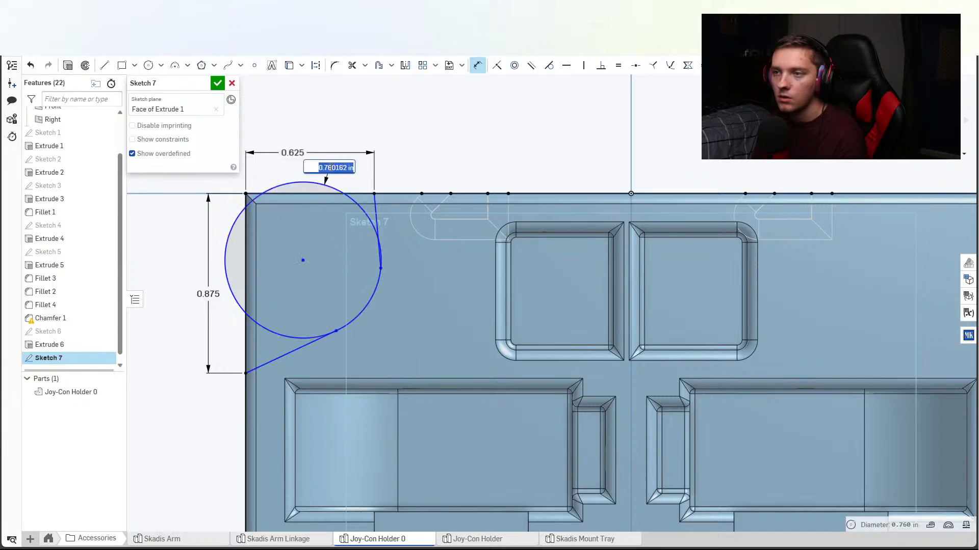
key(Return)
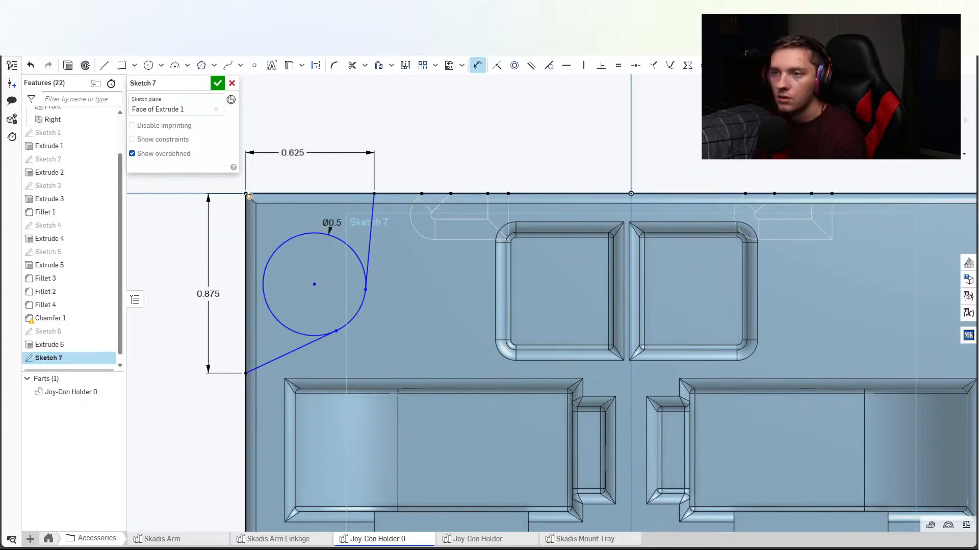
key(Escape)
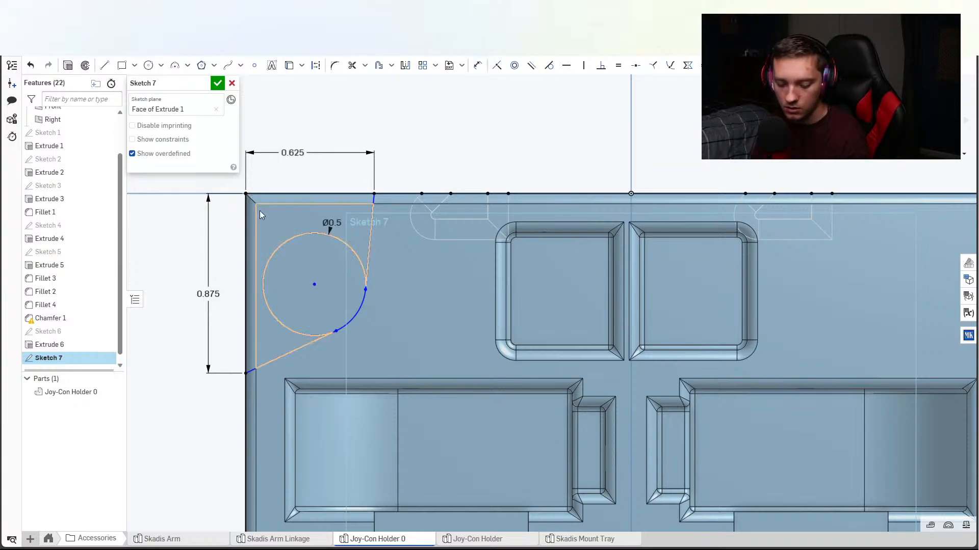
Dimension the circle's center 0.5 in from the left edge and 0.5 in from the back edge.
key(d)
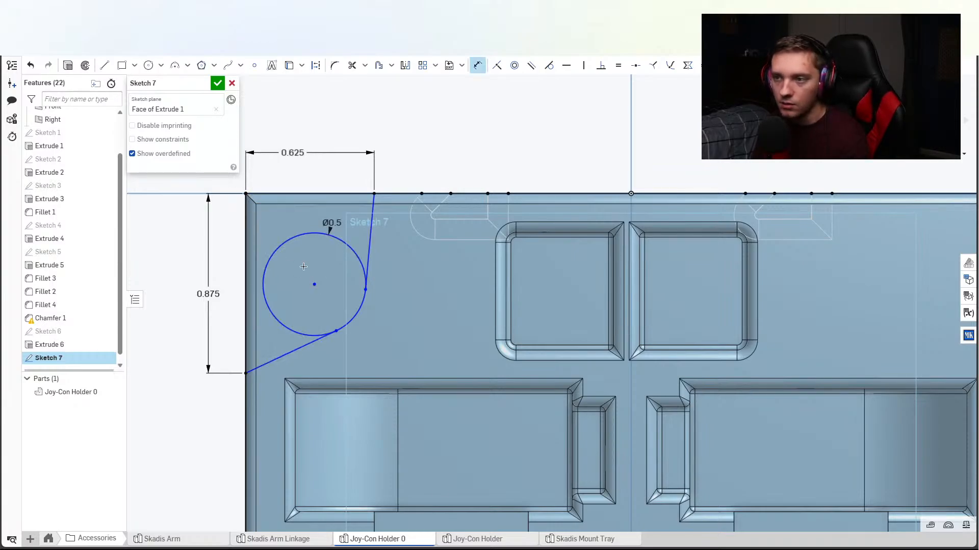
click(245, 194)
click(314, 284)
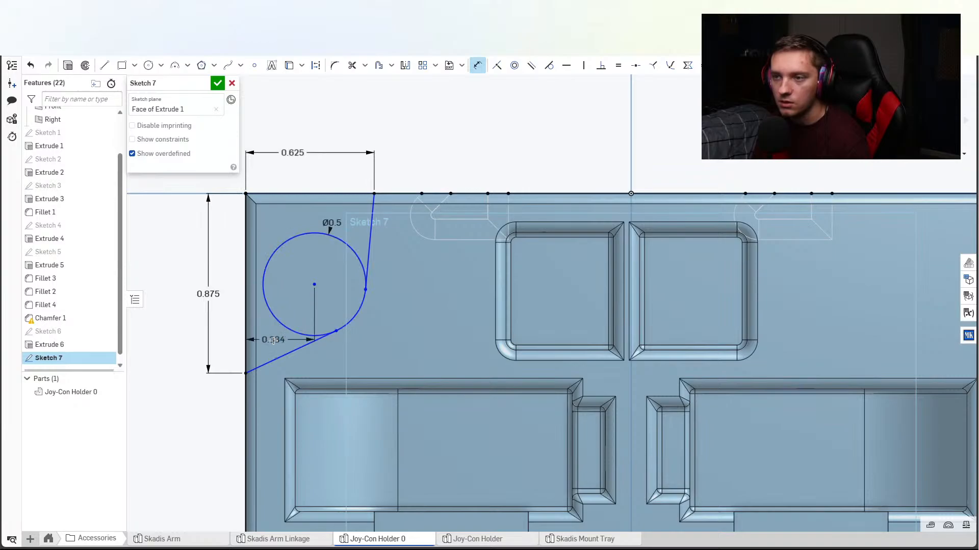
click(292, 343)
text(0.5)
key(Return)
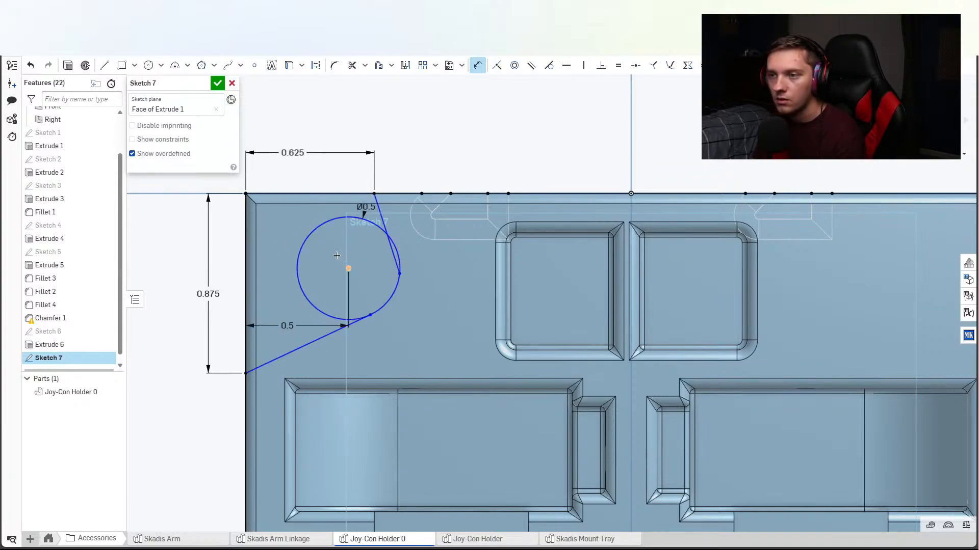
click(246, 194)
click(233, 244)
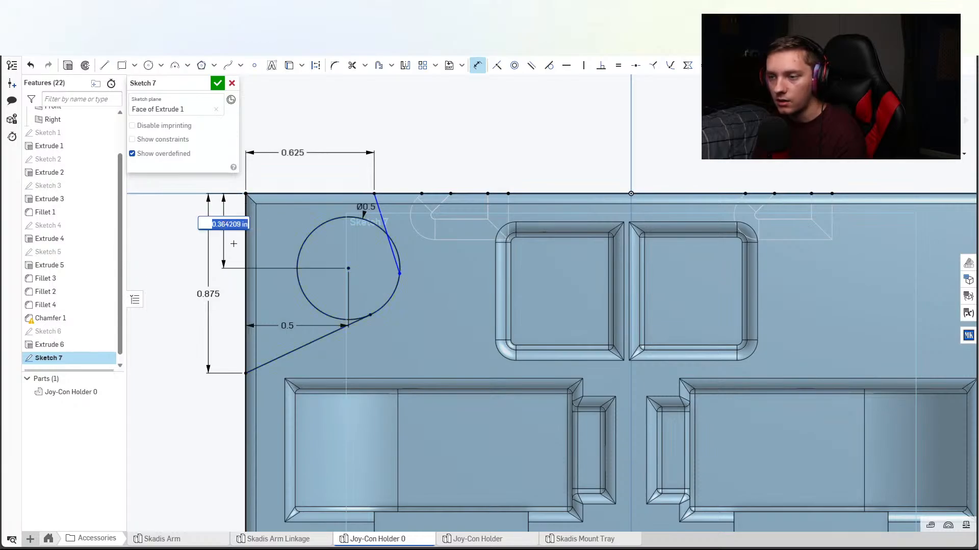
text(.5)
key(Return)
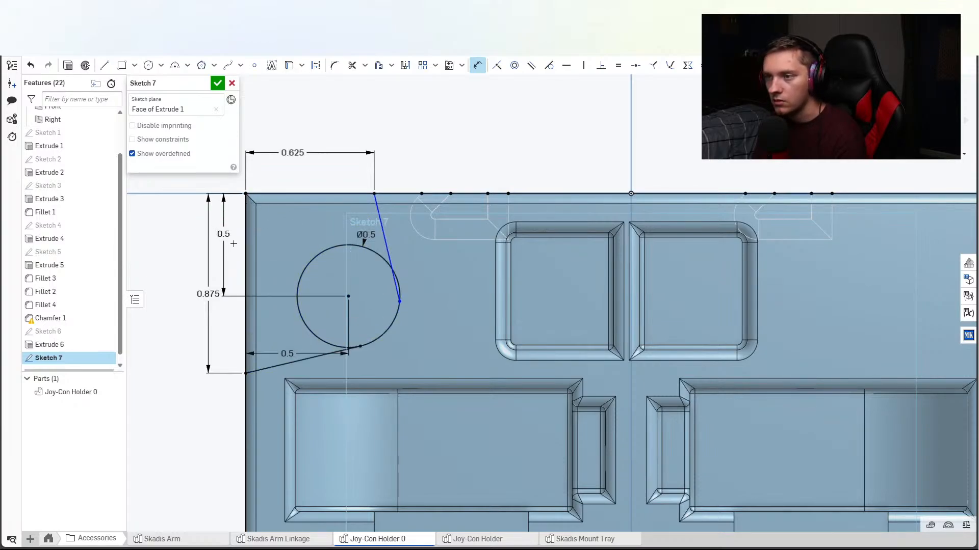
Set the circle center's distance to 0.75 in from the left edge and 0.625 in from the back edge.
double_click(286, 354)
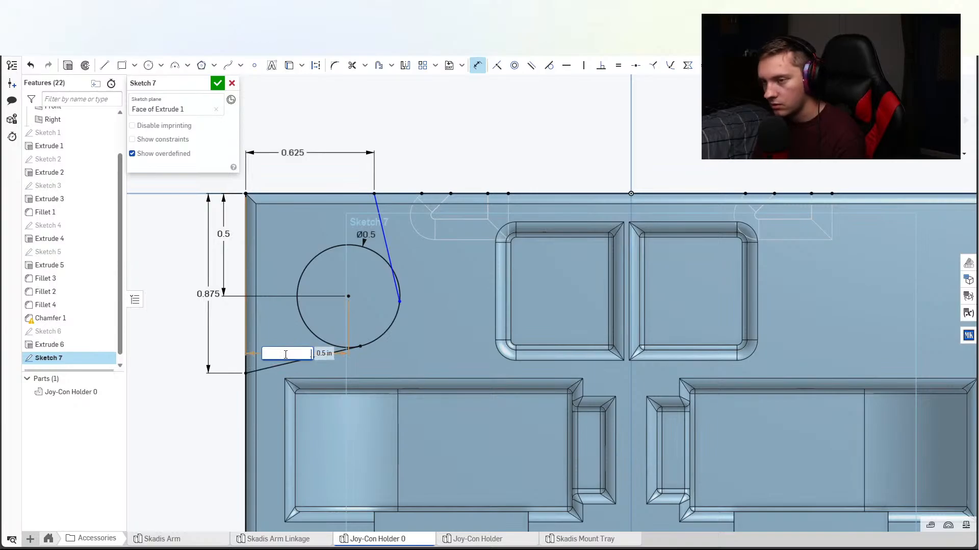
text(.75)
key(Return)
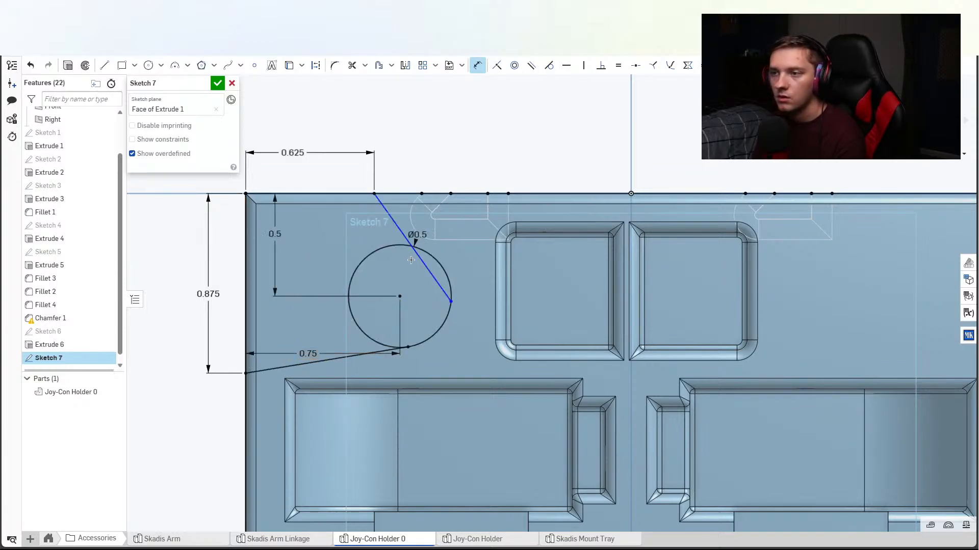
double_click(276, 233)
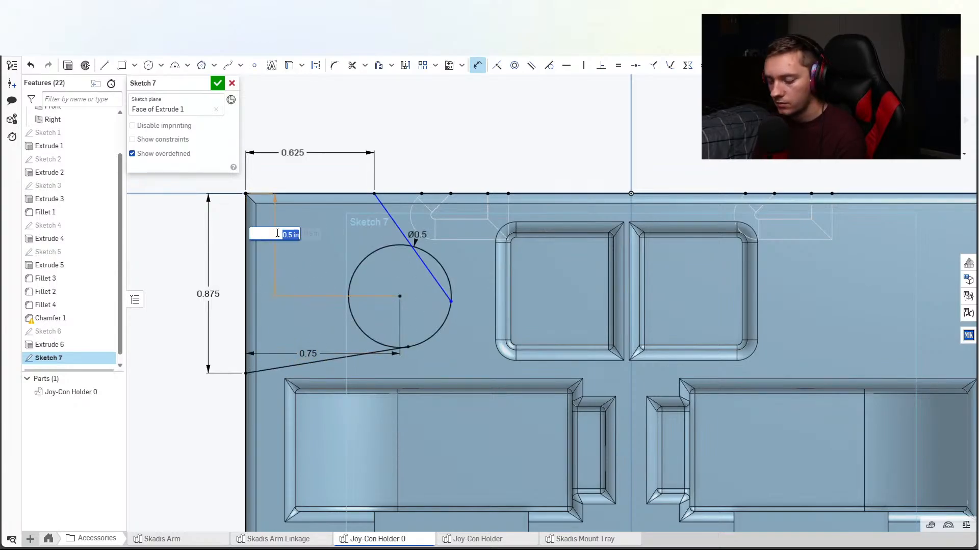
text(.625)
key(Return)
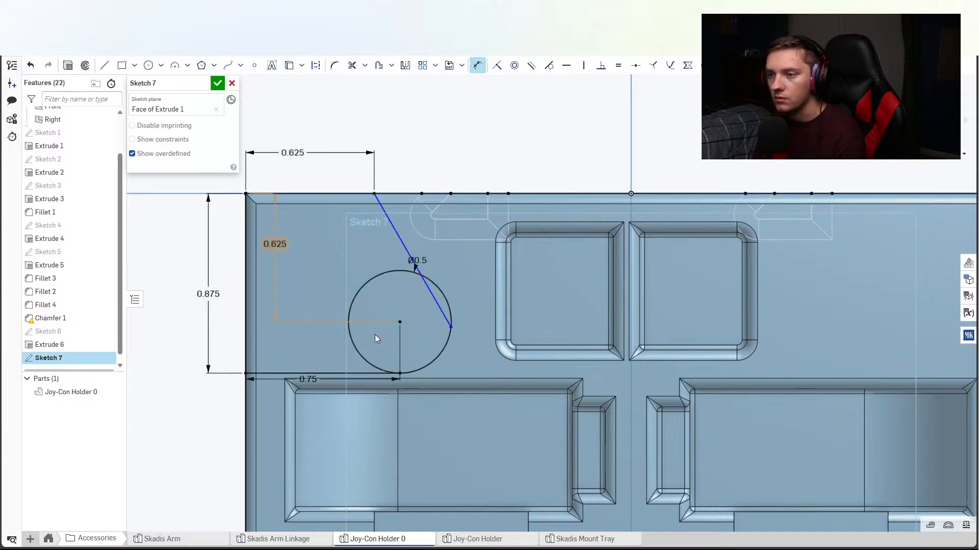
Set the circle center's distance to 0.625 in from the left edge and 0.5 in from the back edge.
double_click(308, 381)
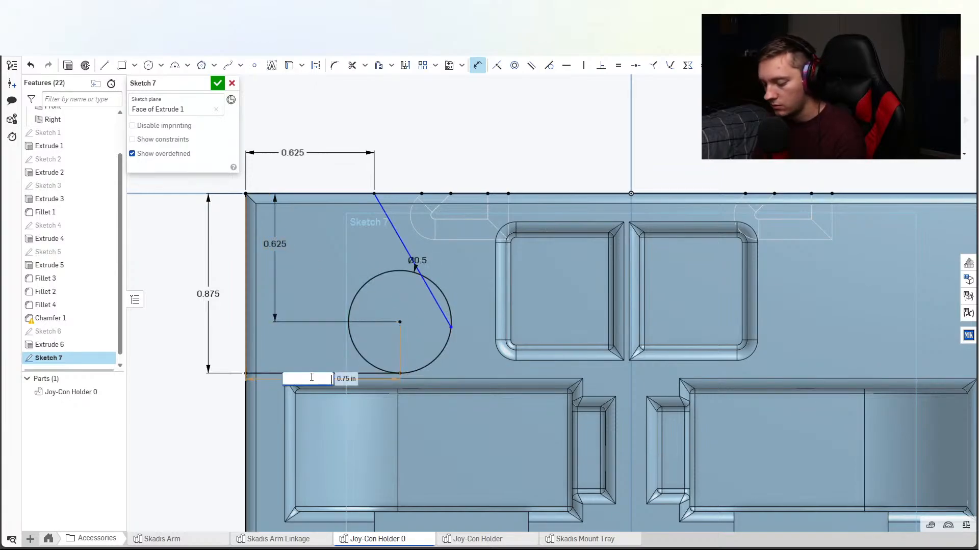
text(.625)
key(Return)
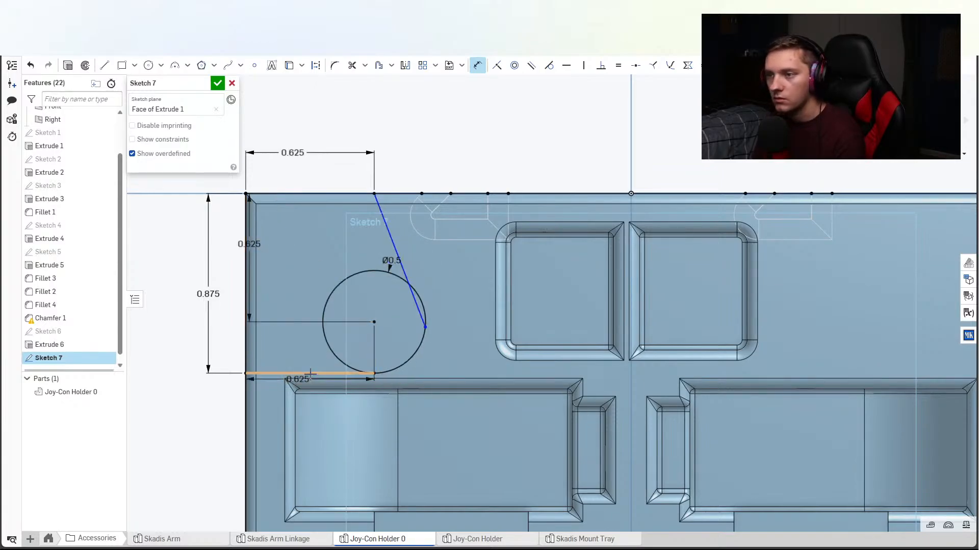
double_click(249, 244)
text(.5)
key(Return)
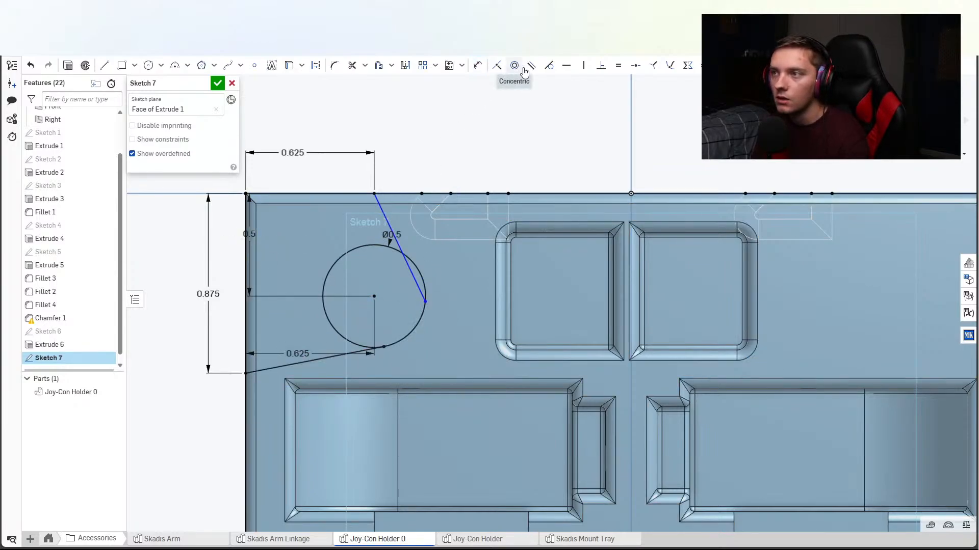
Make the angled line from the back edge tangent to the corner circle.
click(549, 65)
click(388, 224)
click(412, 261)
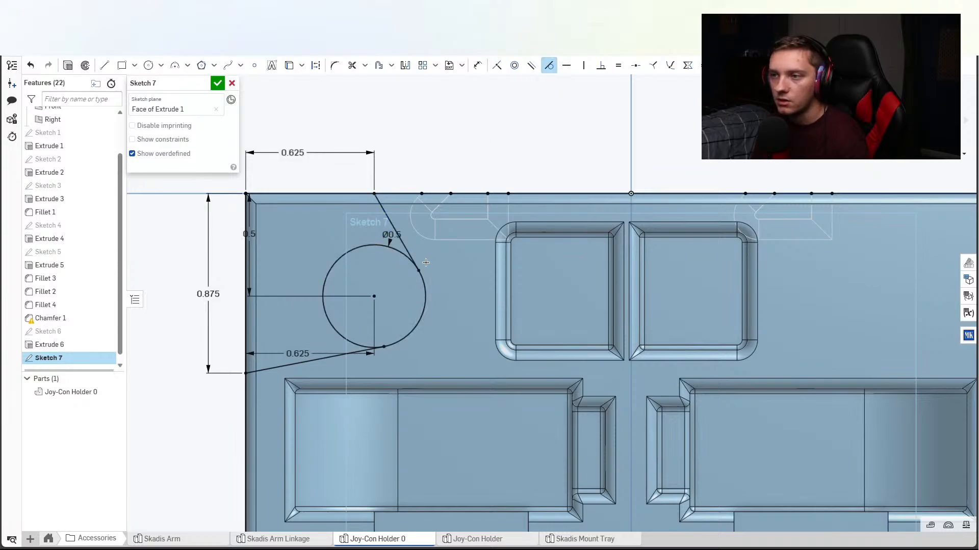
Mirror the corner circle and its two tangent lines about the Right plane and finish the sketch.
scroll(285, 197, down, 5)
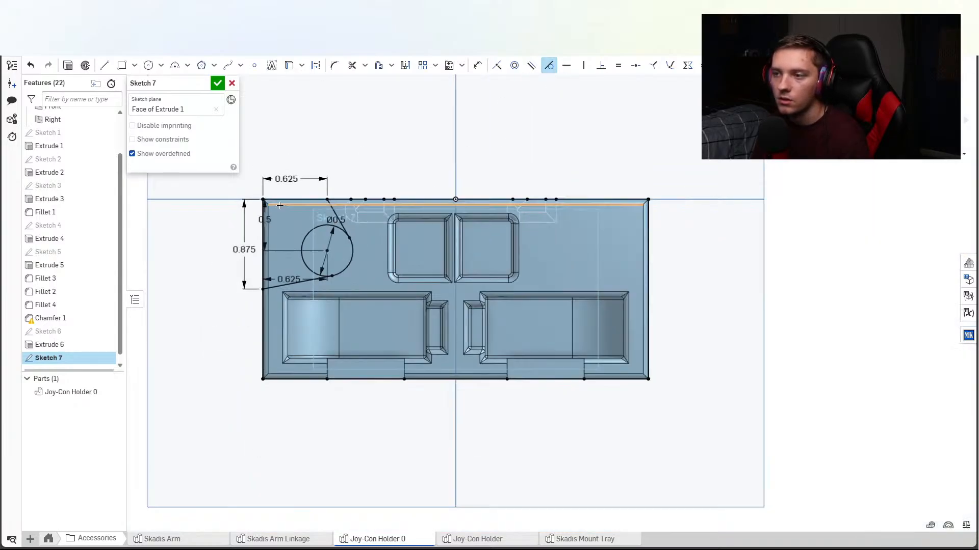
scroll(280, 204, up, 2)
middle_drag(319, 247, 296, 253)
click(307, 242)
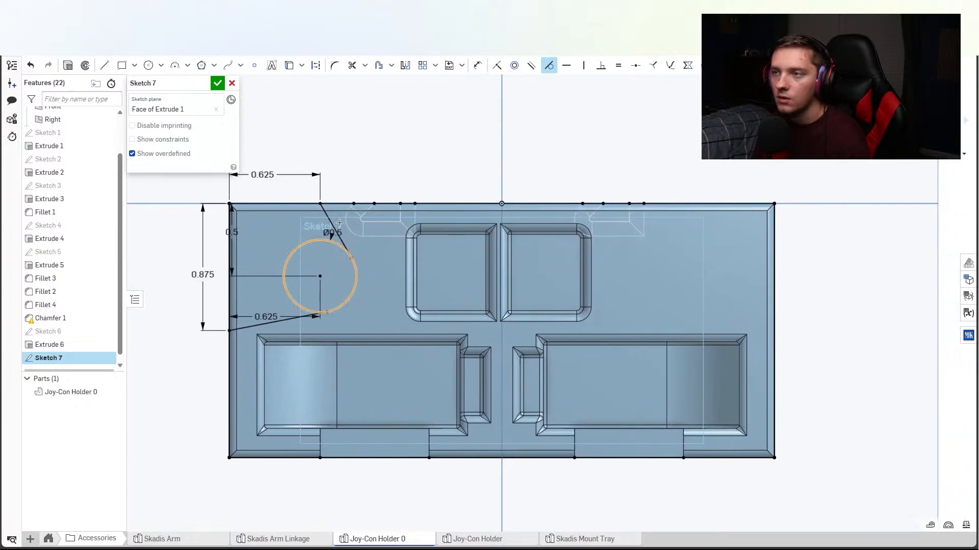
click(405, 66)
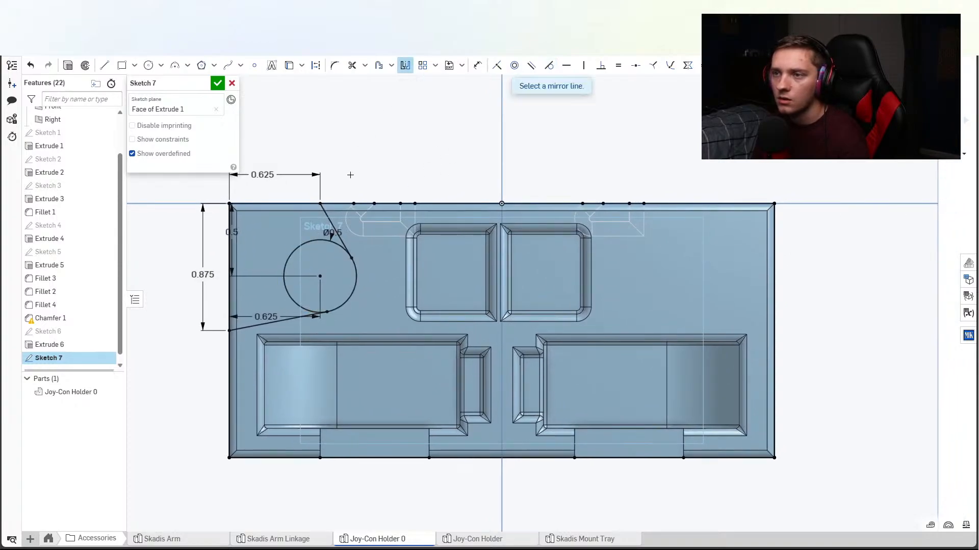
click(502, 183)
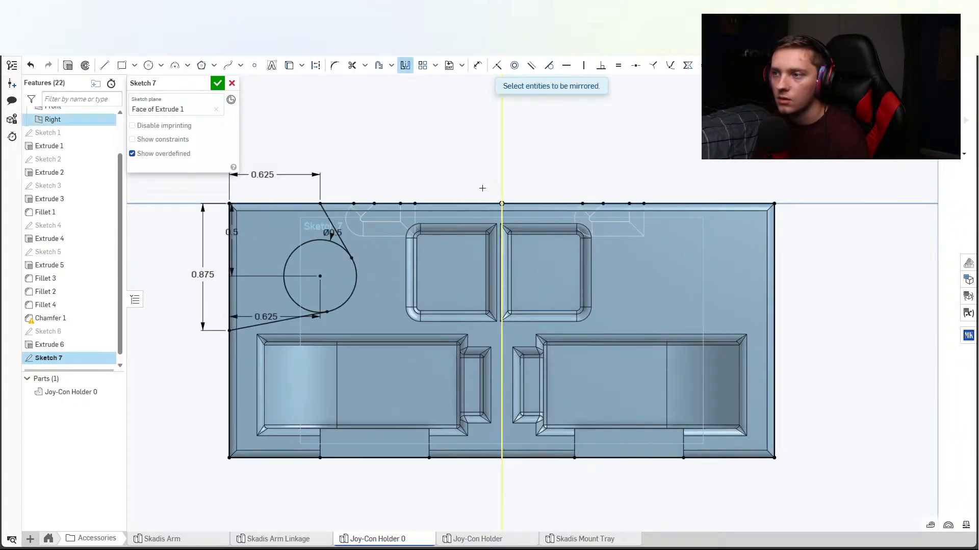
drag(391, 158, 187, 344)
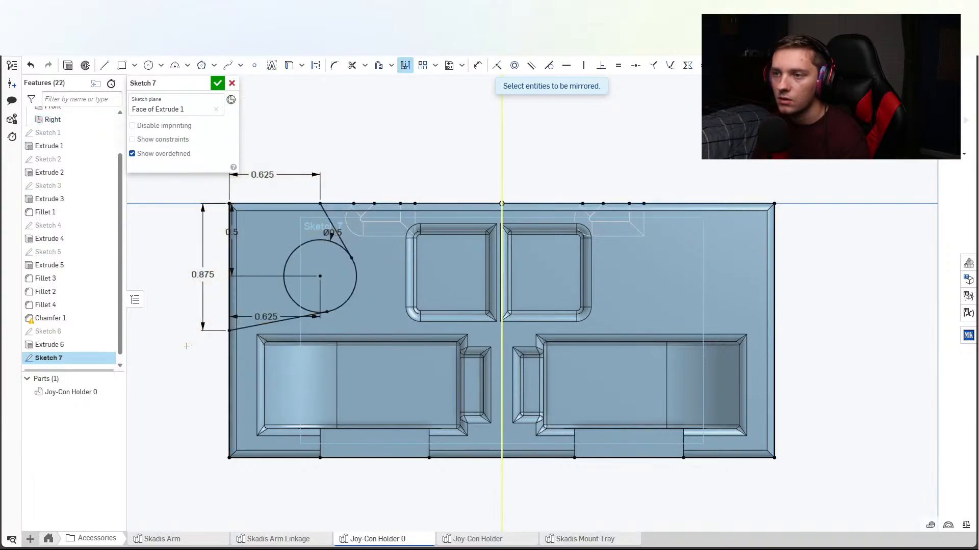
click(218, 84)
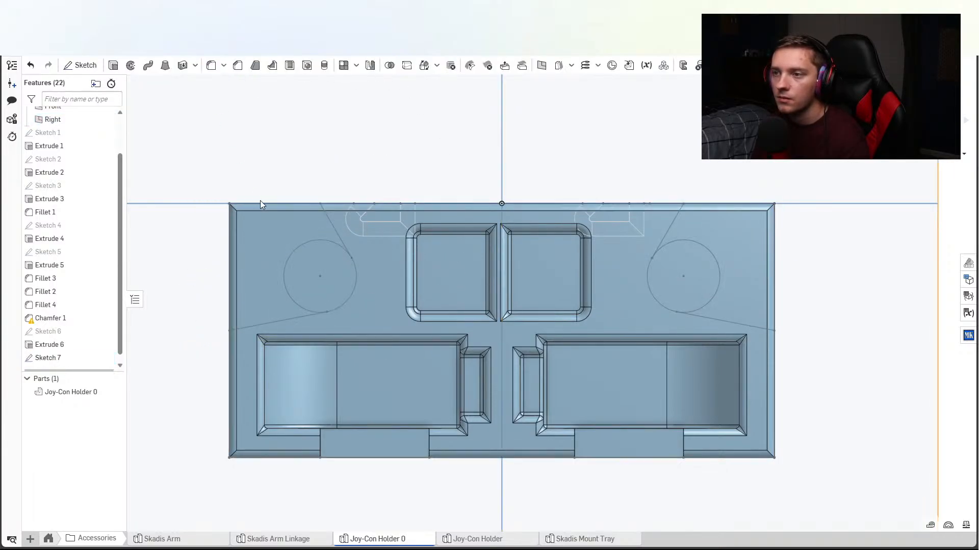
Extrude the sketch regions in both back corners as a 2 in deep removal from the holder.
click(113, 66)
click(298, 261)
click(275, 239)
click(291, 208)
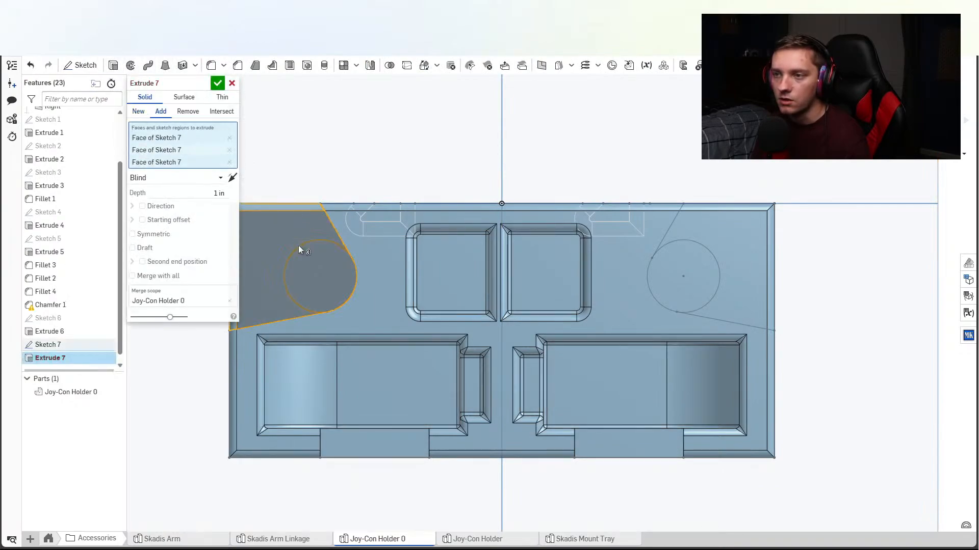
middle_drag(270, 256, 368, 255)
click(815, 222)
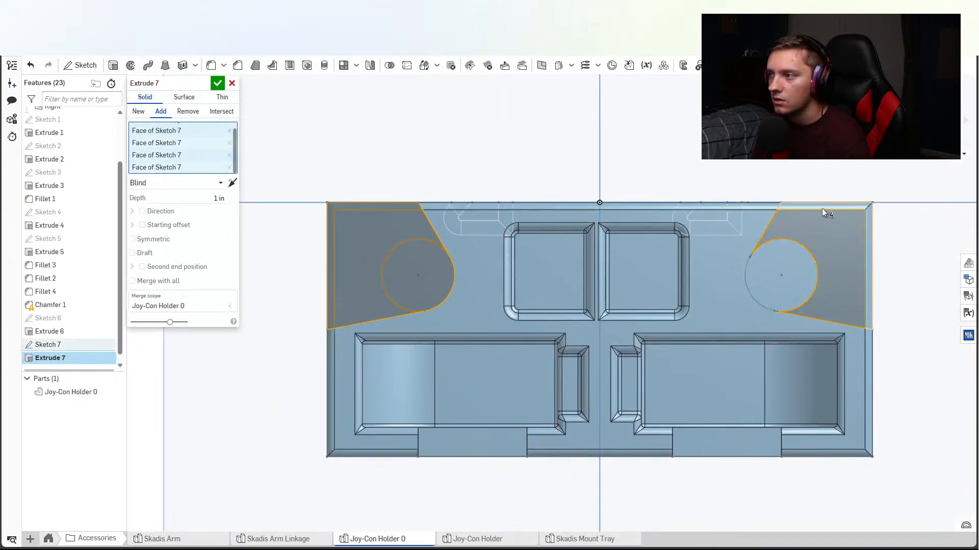
click(188, 111)
right_drag(572, 232, 629, 194)
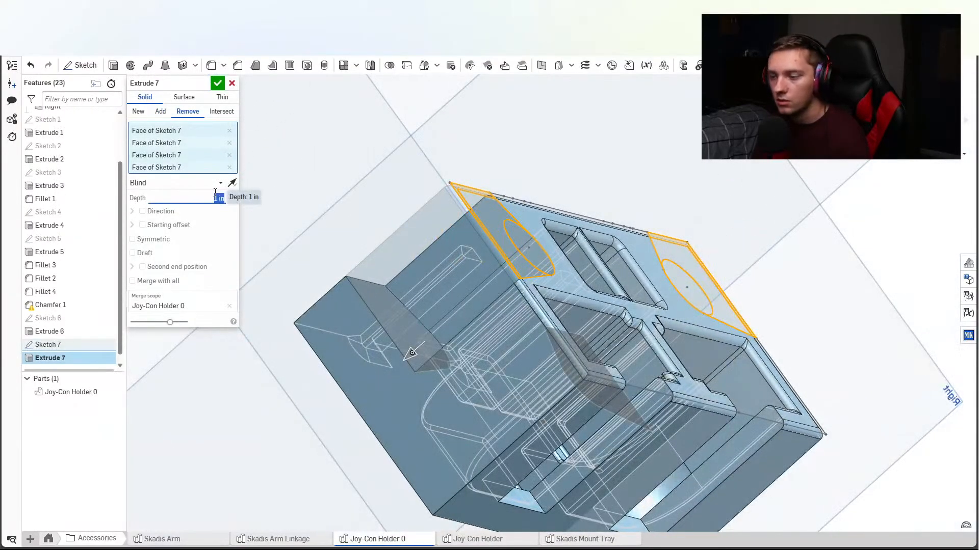
key(Return)
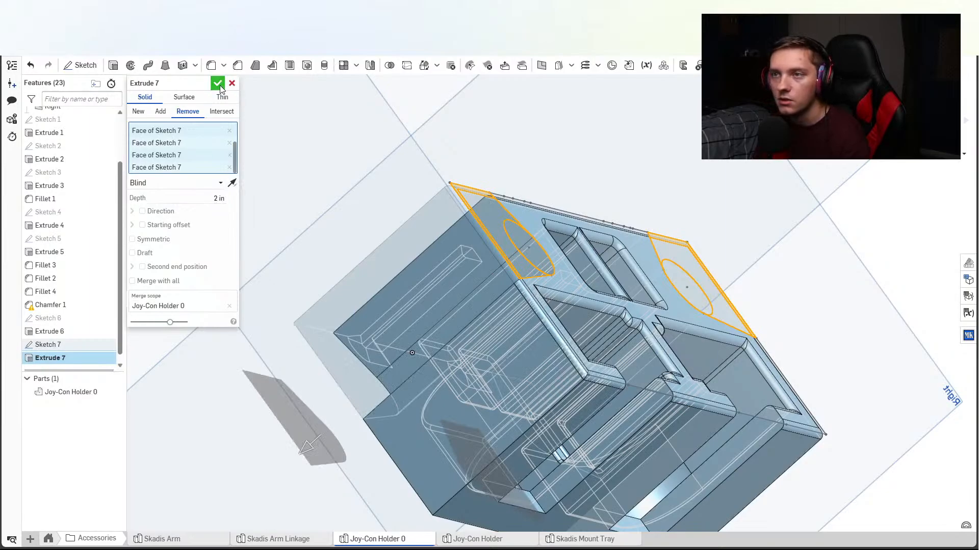
click(220, 90)
Fillet the two vertical edges where the corner cutouts meet the back face with a 0.1 in radius.
right_drag(449, 181, 382, 222)
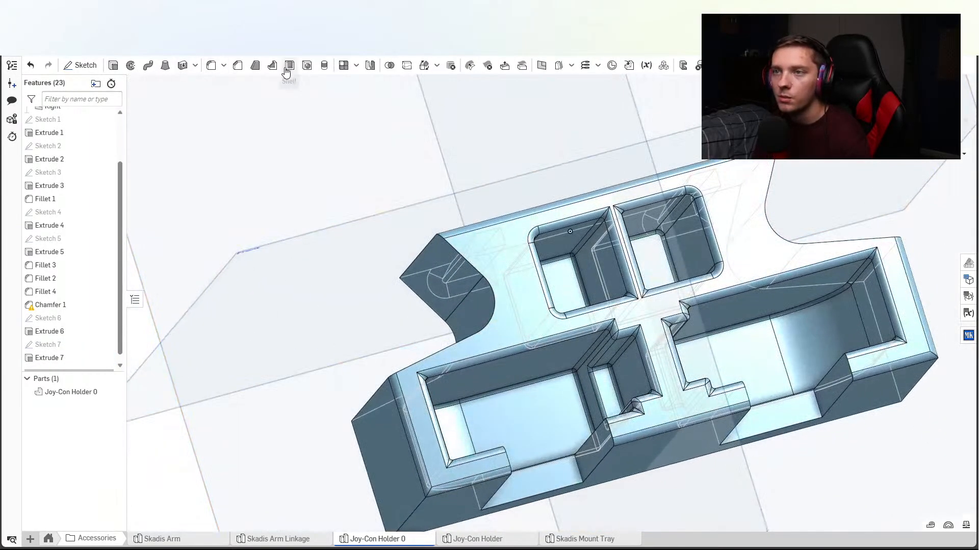
click(212, 71)
right_drag(316, 176, 433, 244)
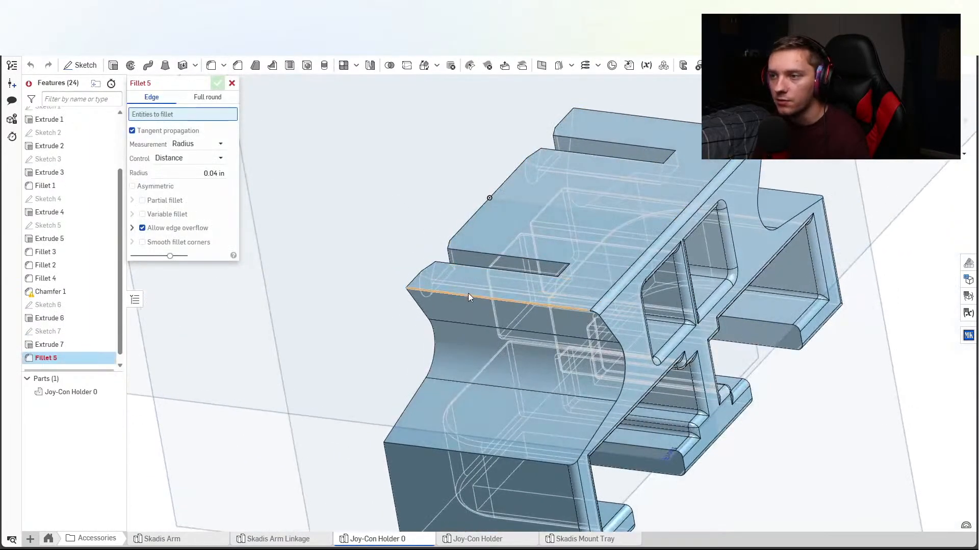
click(468, 294)
right_drag(468, 293, 439, 277)
right_drag(454, 417, 334, 234)
click(495, 301)
click(198, 194)
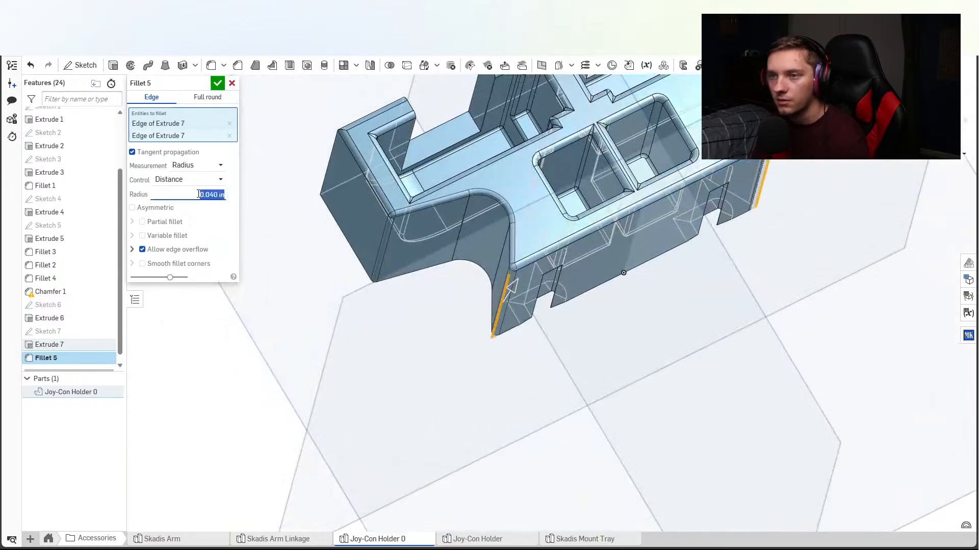
text(.1)
key(Return)
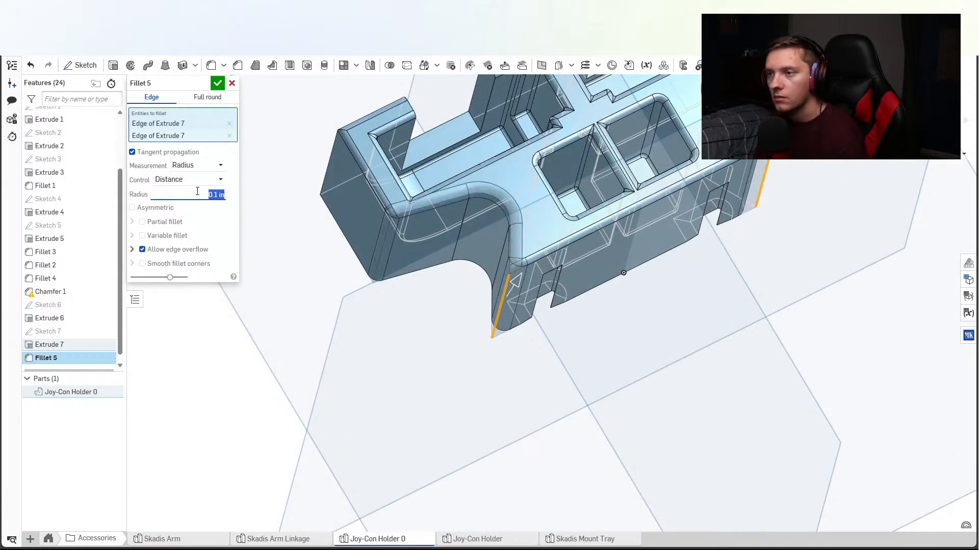
mouse_move(336, 228)
right_down()
mouse_move(345, 243)
mouse_move(323, 229)
right_up()
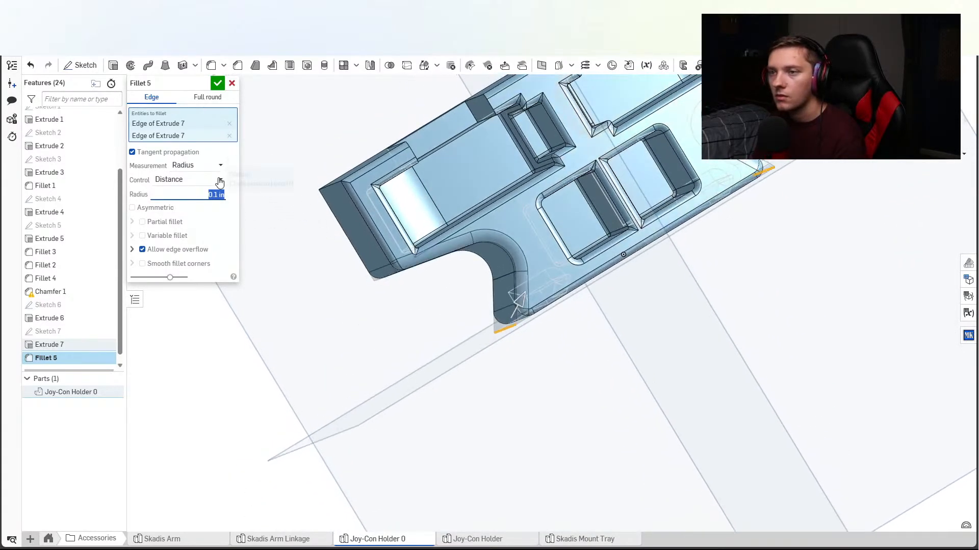
click(218, 83)
Edit Chamfer 1 and remove the missing edge references from its selection.
right_drag(223, 109, 428, 265)
double_click(61, 293)
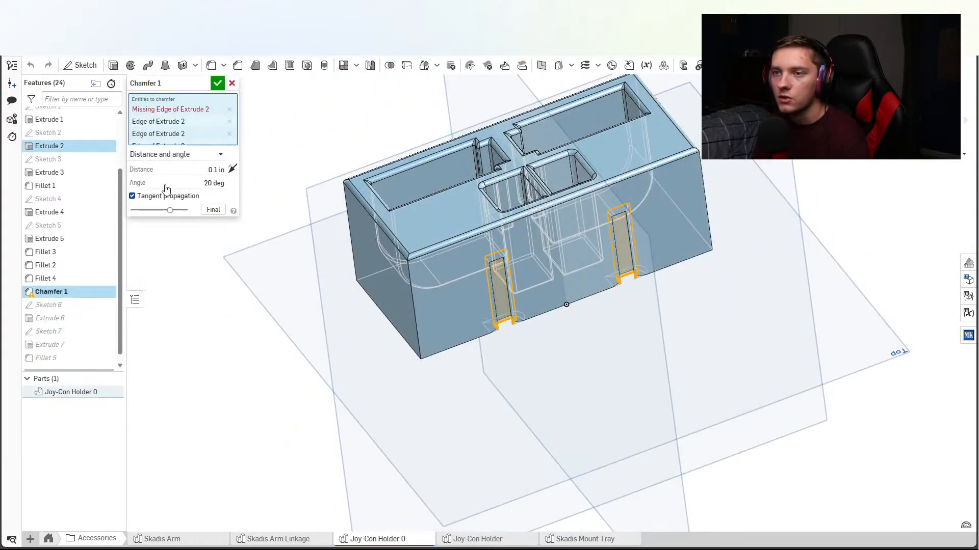
click(229, 110)
scroll(224, 115, down, 2)
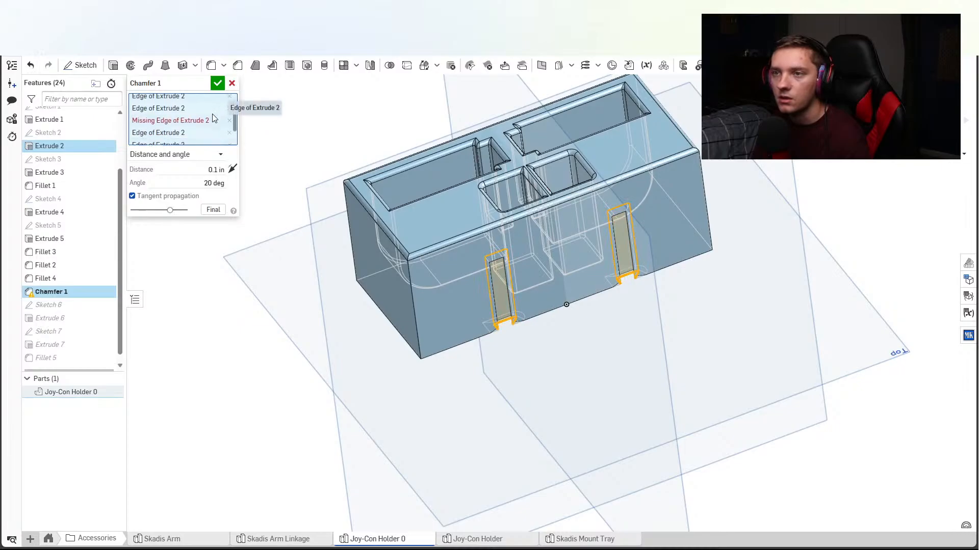
click(229, 105)
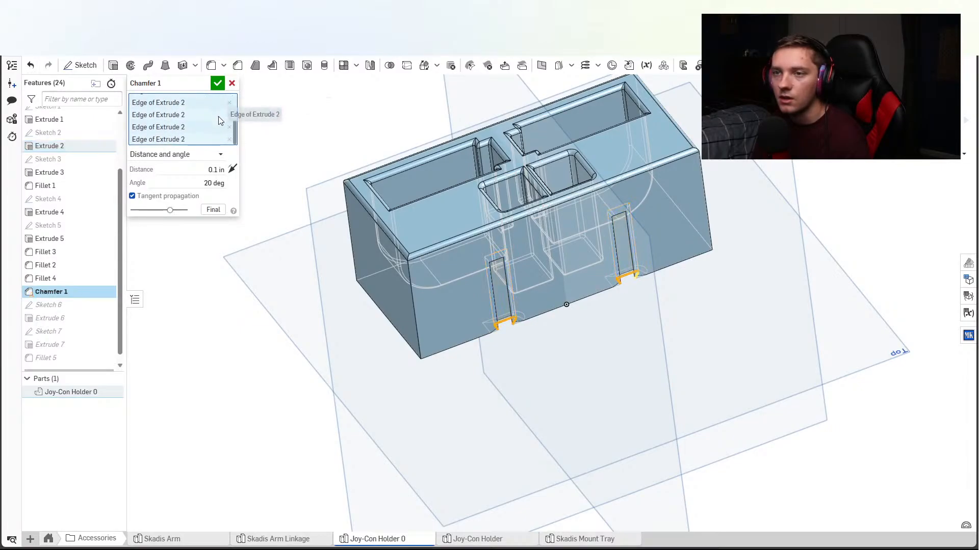
click(218, 83)
Switch the model's display style to Shaded.
right_drag(339, 245, 702, 313)
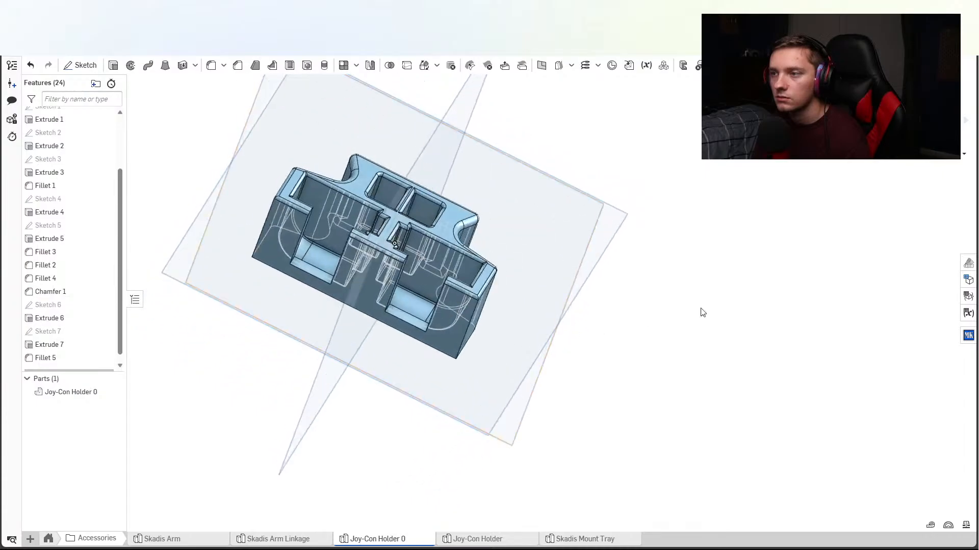
click(963, 154)
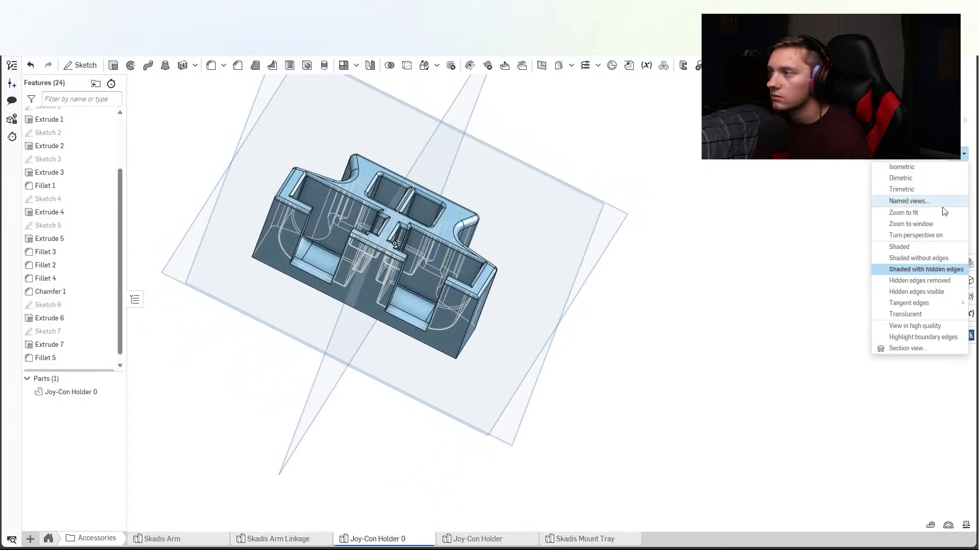
click(919, 251)
mouse_move(743, 335)
right_down()
mouse_move(726, 393)
mouse_move(470, 316)
mouse_move(441, 335)
mouse_move(445, 342)
mouse_move(400, 342)
right_up()
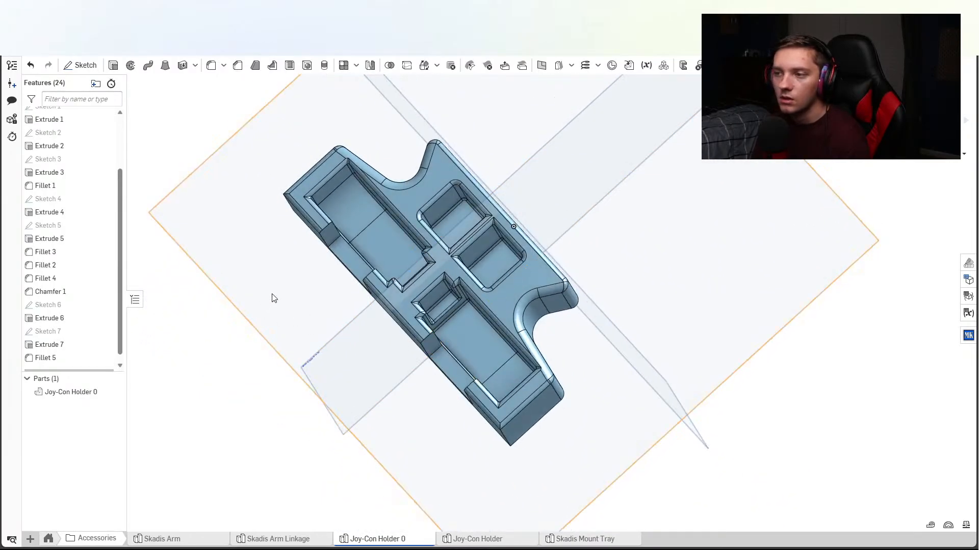
In Sketch 7, set the line endpoint's distance along the left edge to 0.75 in and reduce the circle center's distance from that edge.
double_click(61, 332)
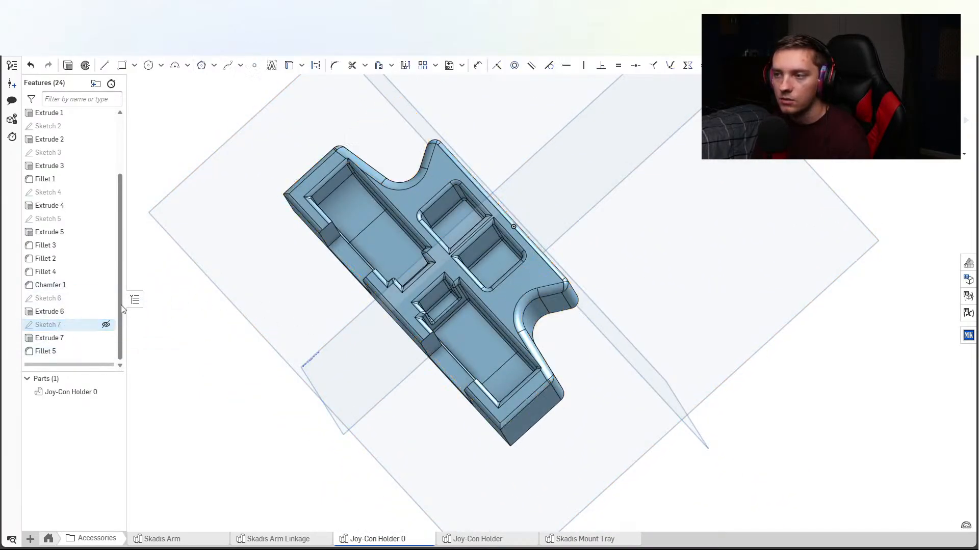
mouse_move(351, 262)
right_down()
mouse_move(366, 262)
mouse_move(335, 323)
mouse_move(285, 266)
right_up()
scroll(266, 265, up, 4)
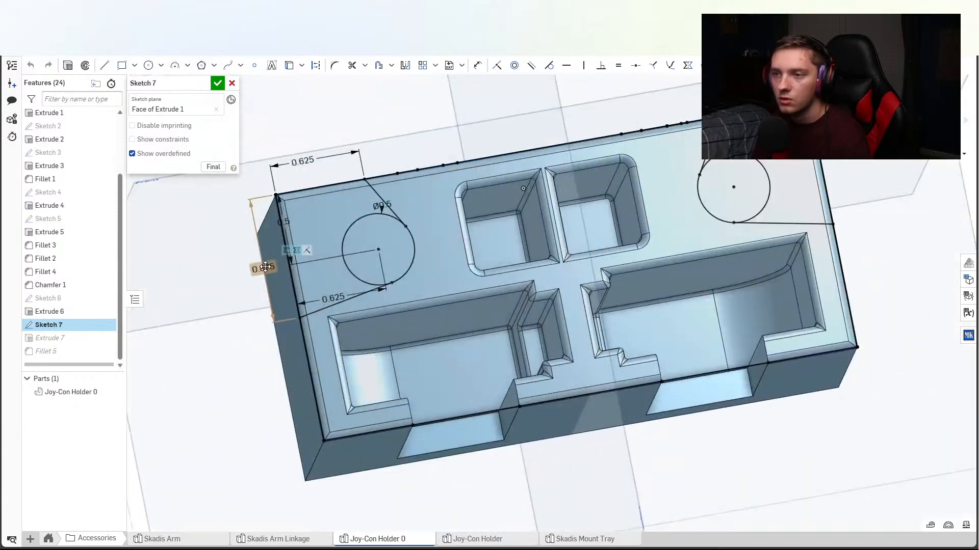
double_click(265, 267)
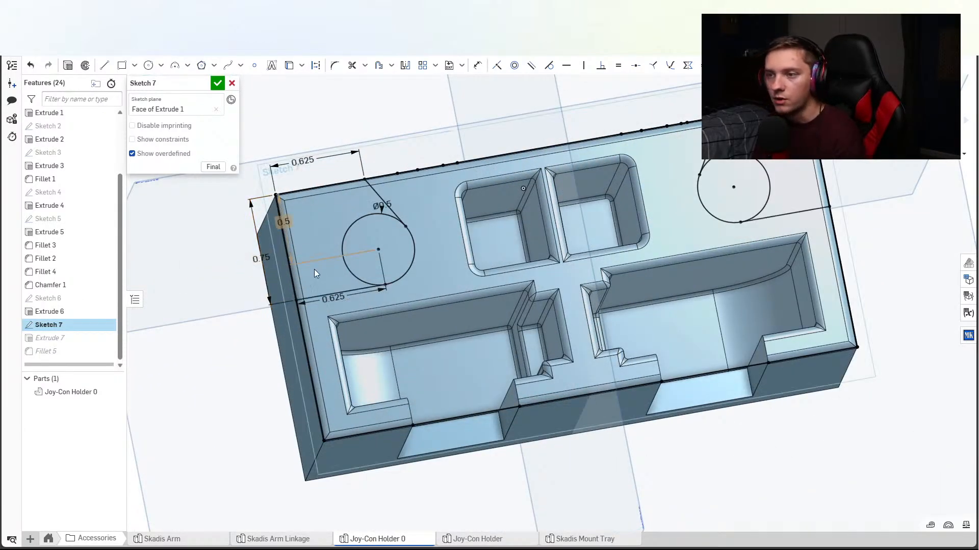
right_drag(375, 272, 399, 274)
scroll(387, 249, up, 3)
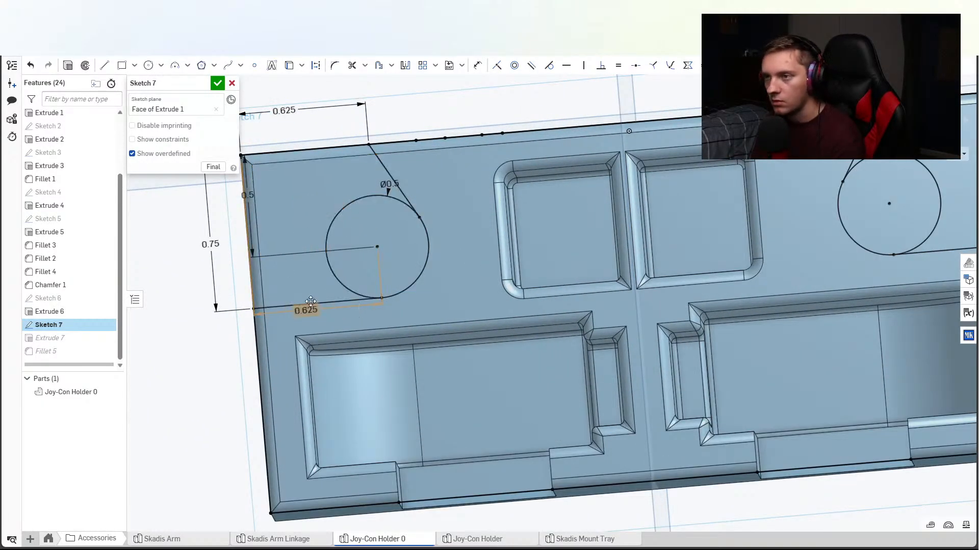
click(217, 85)
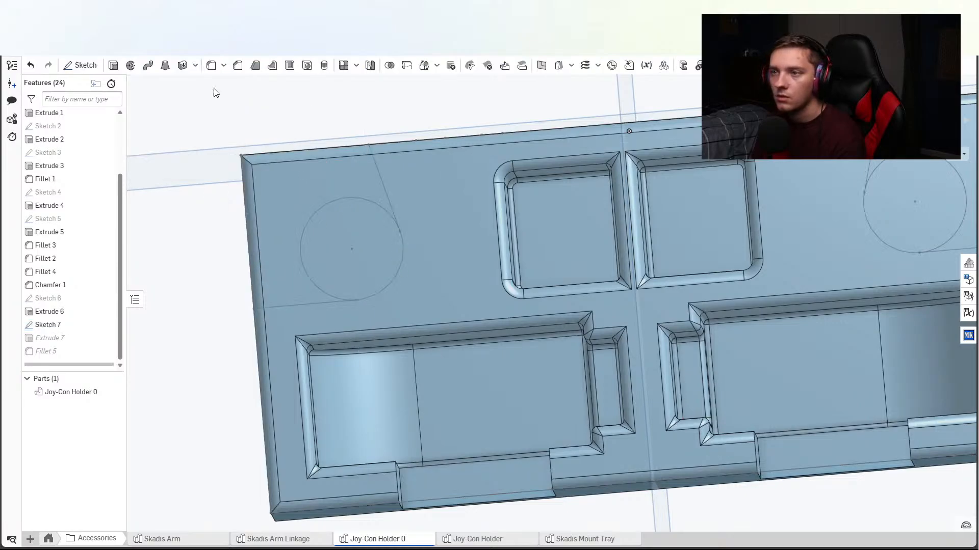
Edit Chamfer 1 at the lower ends of the back-face slots and set its angle to 60 deg.
right_drag(431, 286, 619, 367)
scroll(472, 253, down, 3)
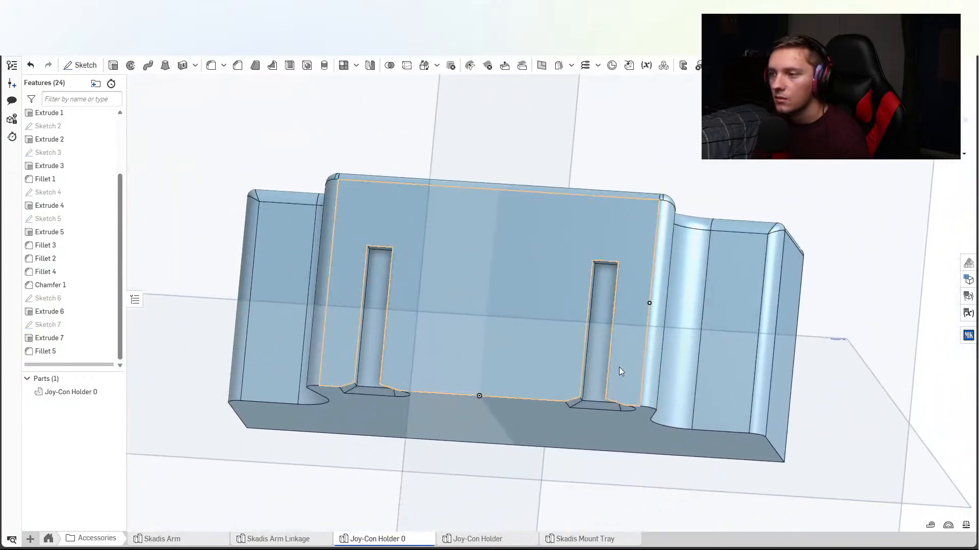
scroll(598, 404, up, 6)
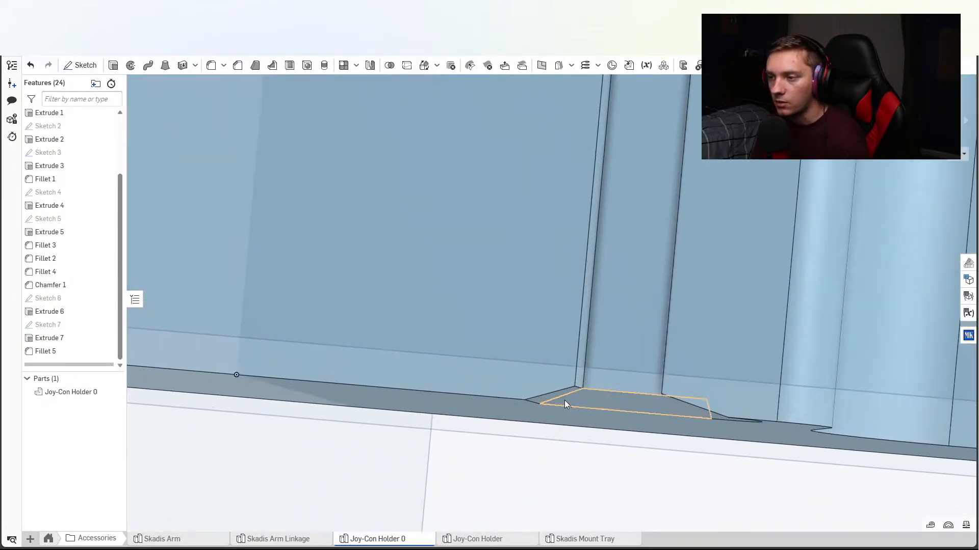
scroll(561, 403, up, 1)
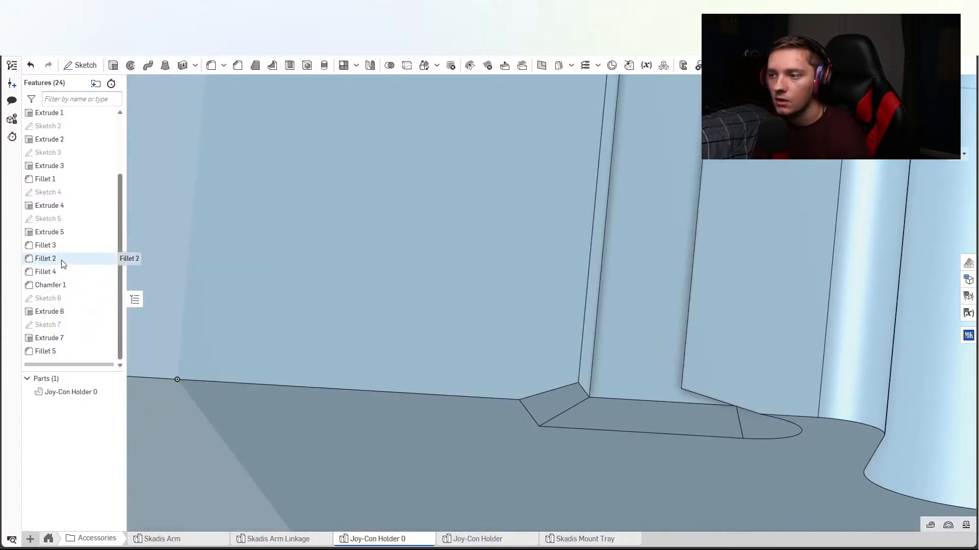
double_click(59, 287)
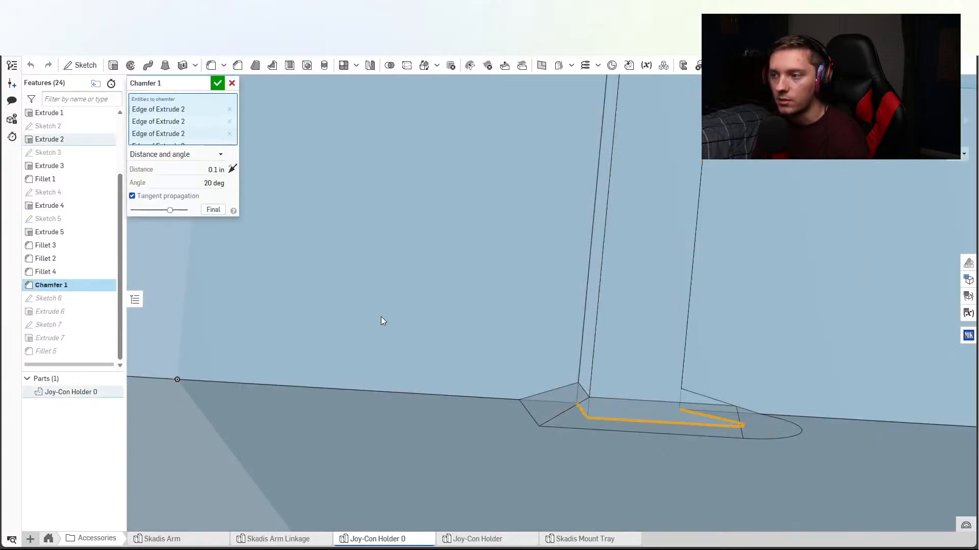
right_drag(549, 336, 646, 382)
middle_drag(647, 384, 583, 341)
scroll(582, 341, up, 2)
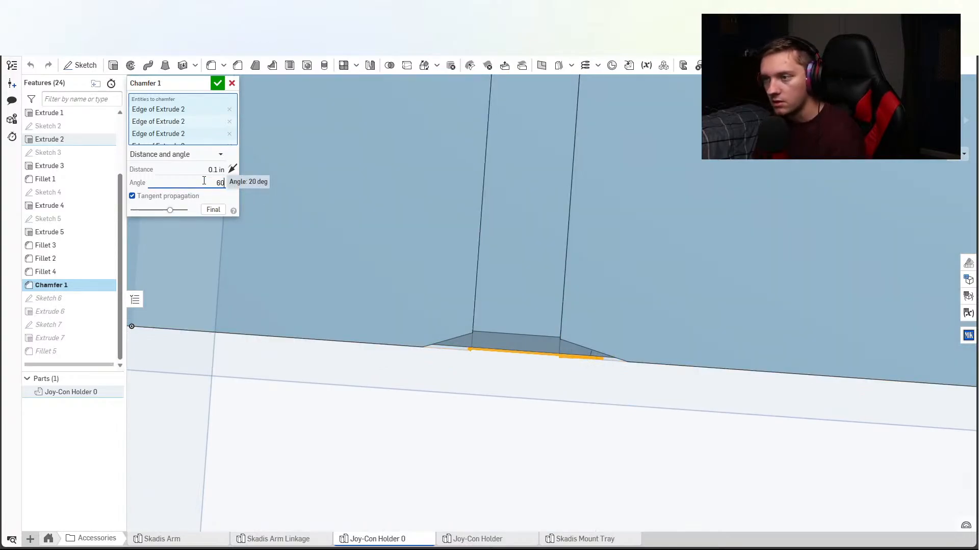
key(Return)
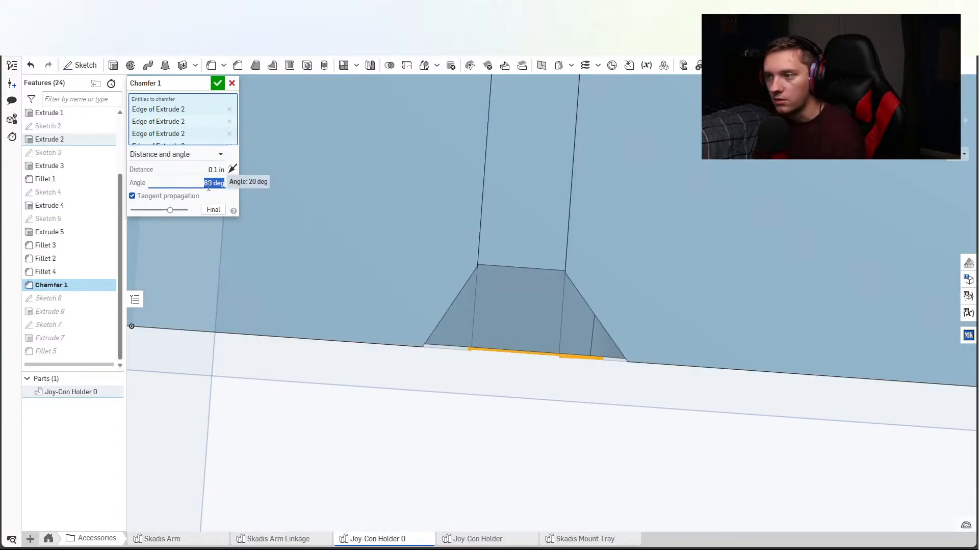
click(217, 83)
Edit Chamfer 1 on the back-face slots, setting its angle to 70 deg and its distance to 0.04 in.
scroll(570, 337, down, 3)
mouse_move(569, 337)
right_down()
mouse_move(544, 343)
mouse_move(521, 316)
mouse_move(533, 325)
mouse_move(576, 322)
right_up()
scroll(524, 315, down, 3)
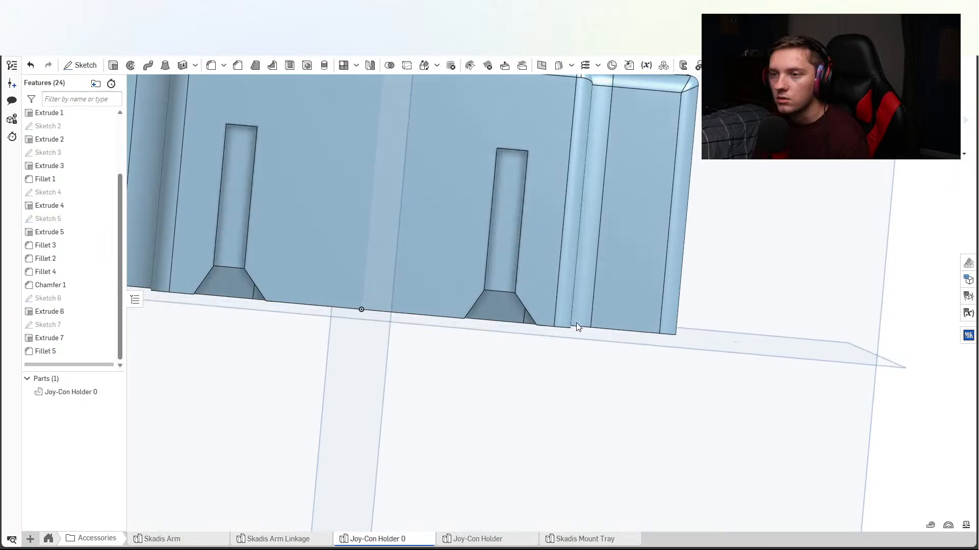
double_click(65, 286)
click(213, 182)
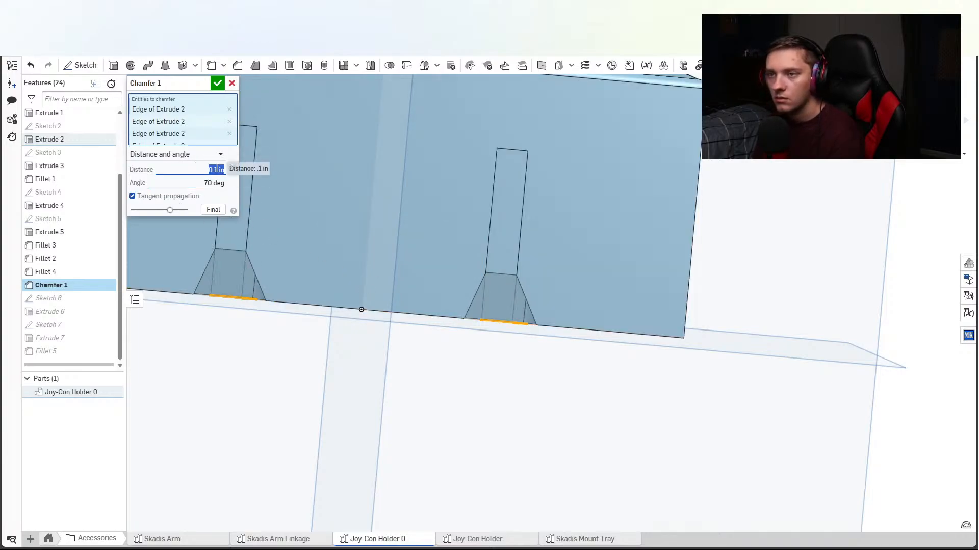
click(217, 171)
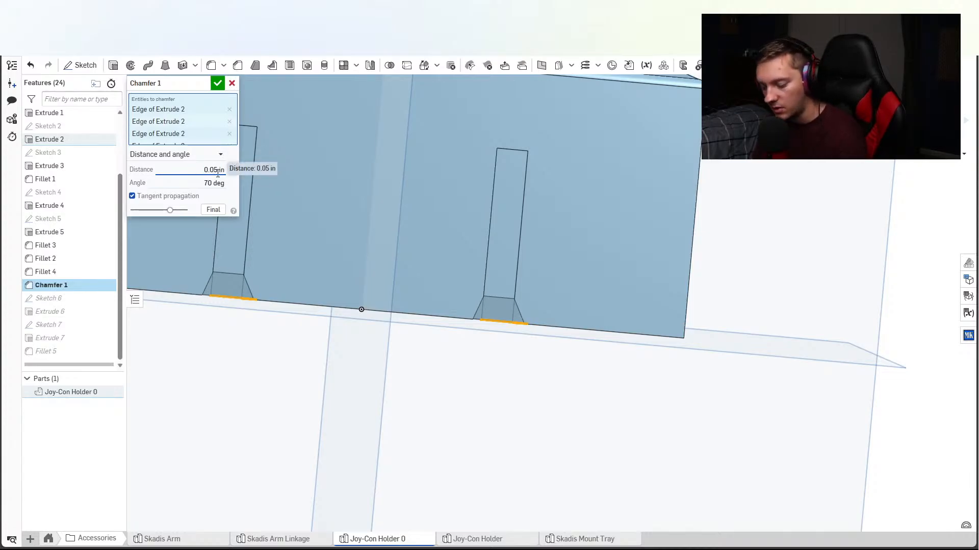
scroll(515, 308, up, 4)
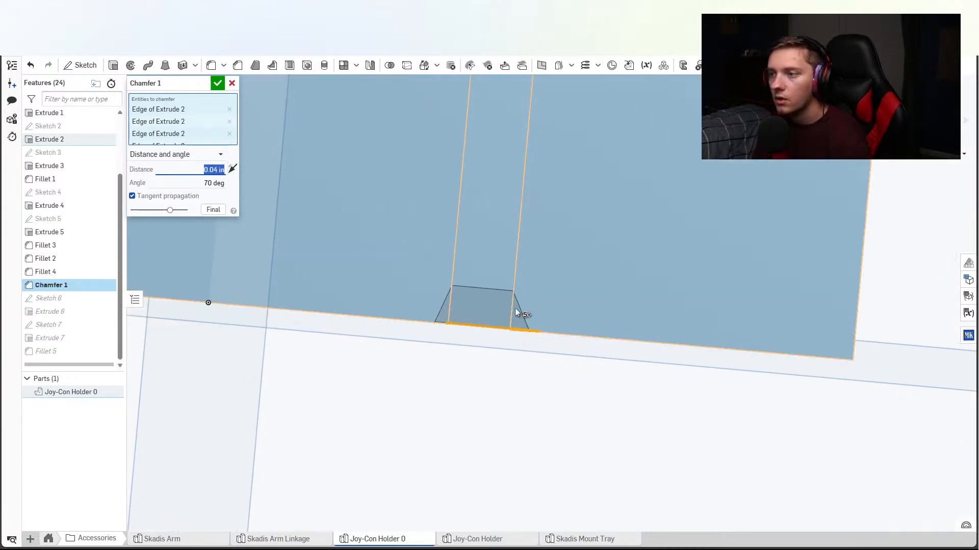
right_drag(514, 308, 516, 248)
click(219, 86)
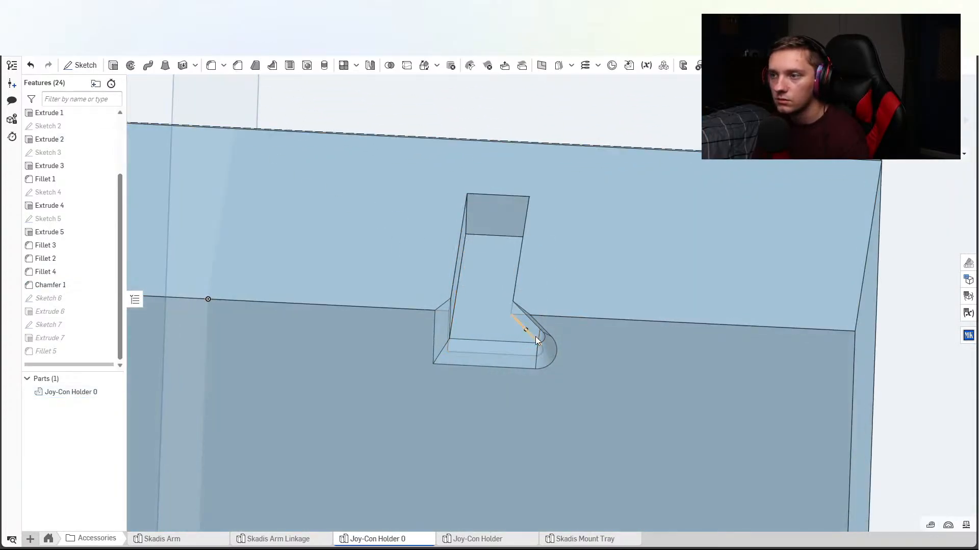
Examine the chamfered ends of the back-face slots and the whole holder from the back, side and front.
right_drag(535, 336, 531, 397)
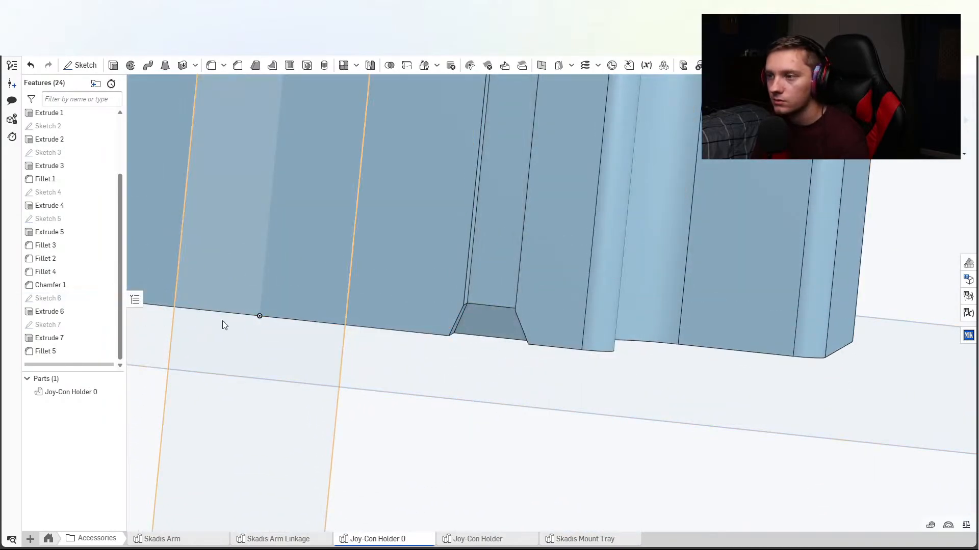
scroll(230, 326, down, 3)
middle_drag(400, 346, 487, 347)
scroll(488, 348, up, 1)
mouse_move(487, 347)
right_down()
mouse_move(463, 344)
mouse_move(439, 360)
mouse_move(457, 341)
right_up()
scroll(453, 346, down, 3)
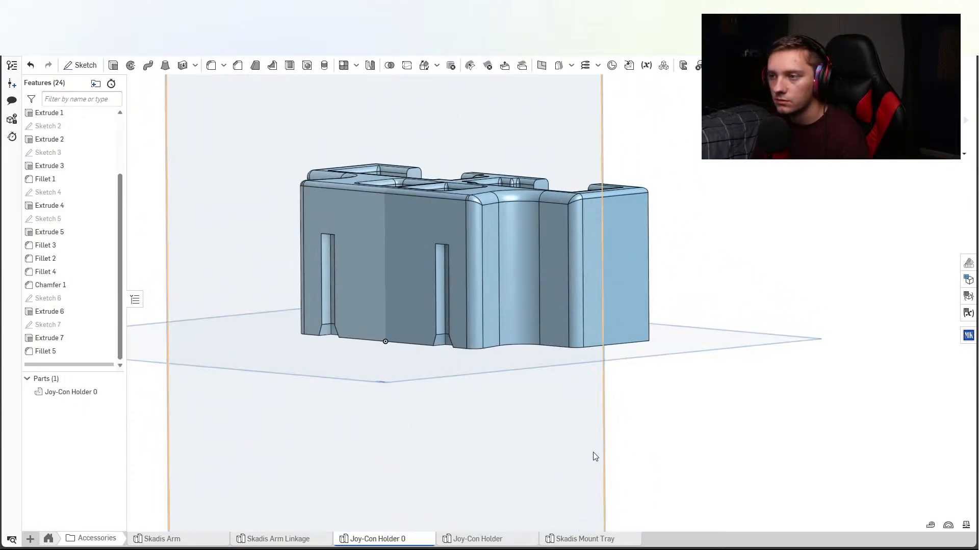
right_drag(592, 454, 317, 405)
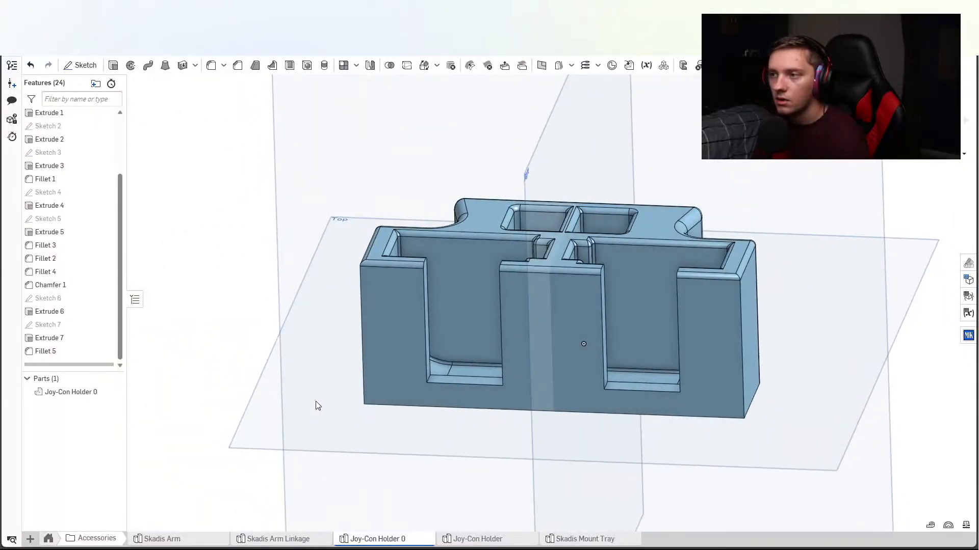
right_drag(377, 390, 289, 393)
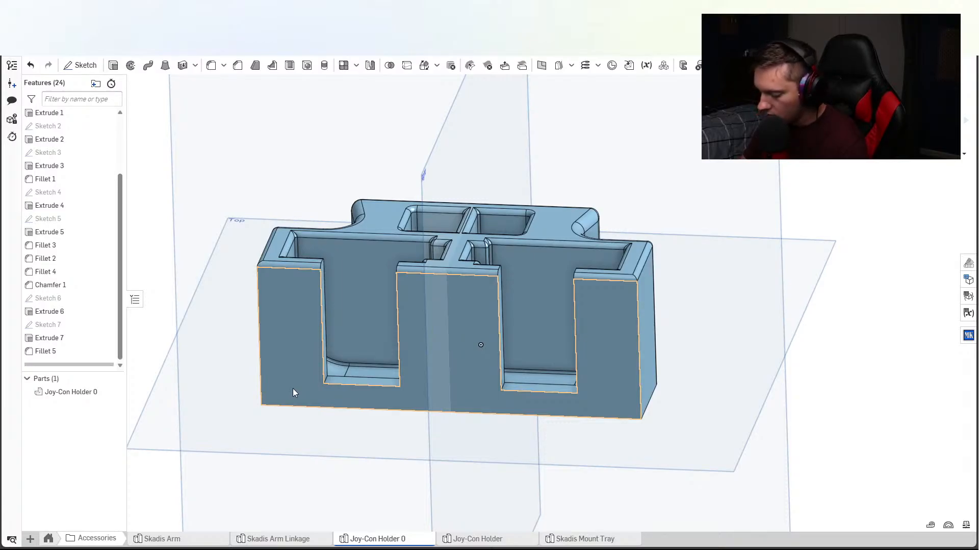
middle_drag(282, 281, 372, 334)
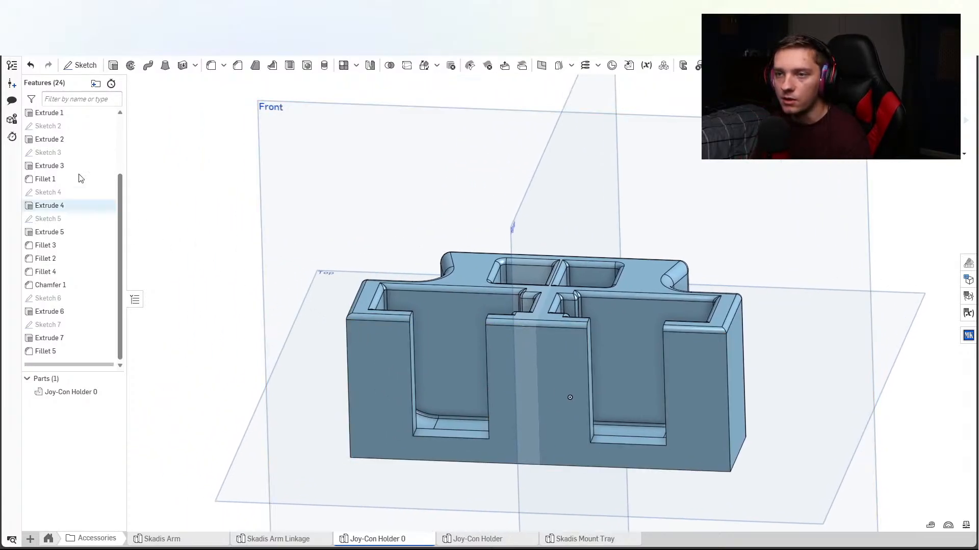
mouse_move(468, 290)
right_down()
mouse_move(346, 211)
mouse_move(351, 195)
mouse_move(474, 197)
mouse_move(460, 229)
mouse_move(463, 262)
mouse_move(457, 249)
mouse_move(298, 253)
mouse_move(341, 268)
mouse_move(318, 250)
mouse_move(294, 258)
mouse_move(405, 247)
mouse_move(387, 280)
mouse_move(362, 284)
mouse_move(402, 278)
mouse_move(360, 259)
right_up()
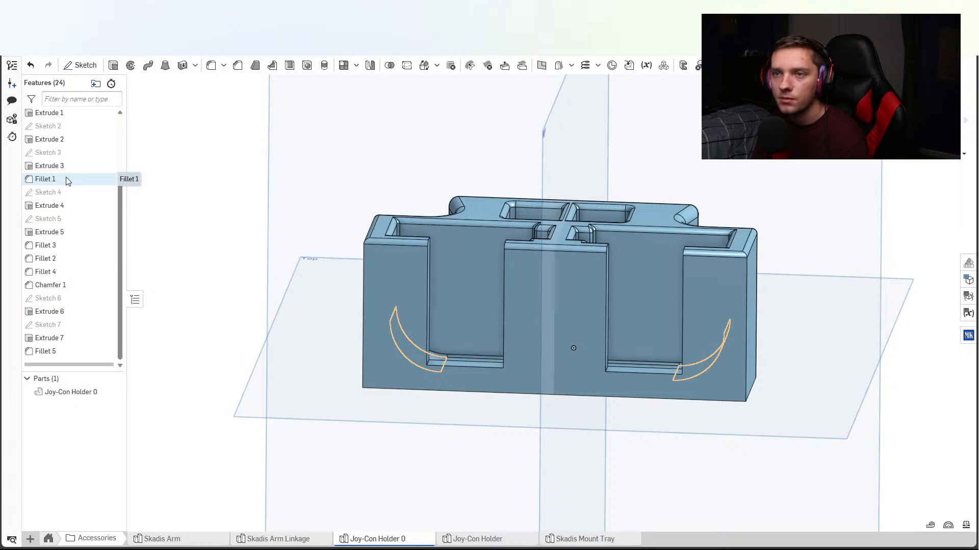
scroll(68, 182, up, 3)
scroll(68, 185, down, 3)
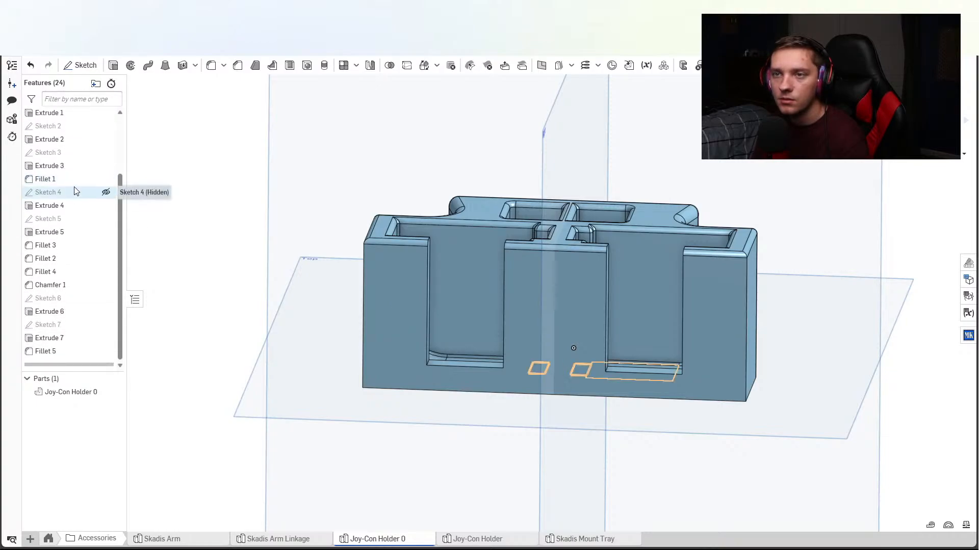
Create a version of the Main workspace named V2.
click(67, 54)
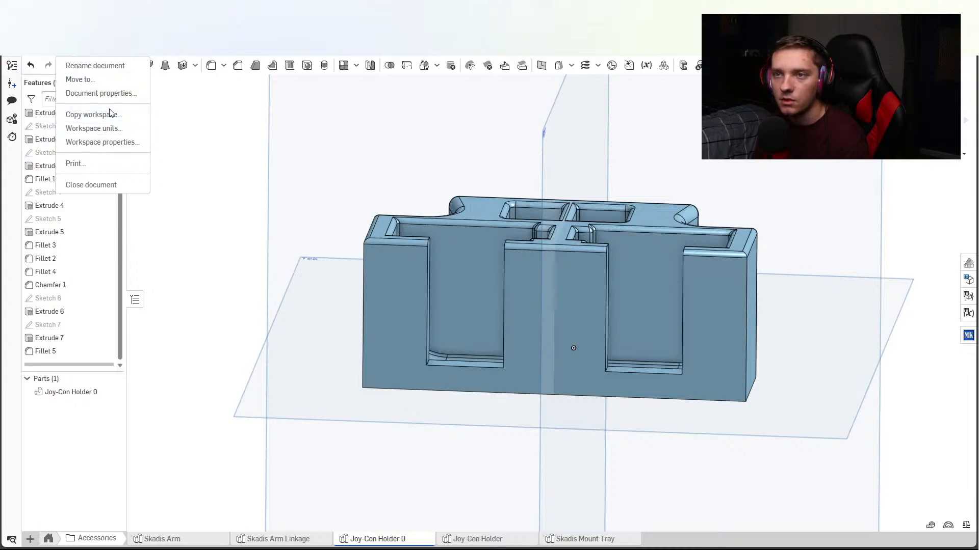
click(189, 134)
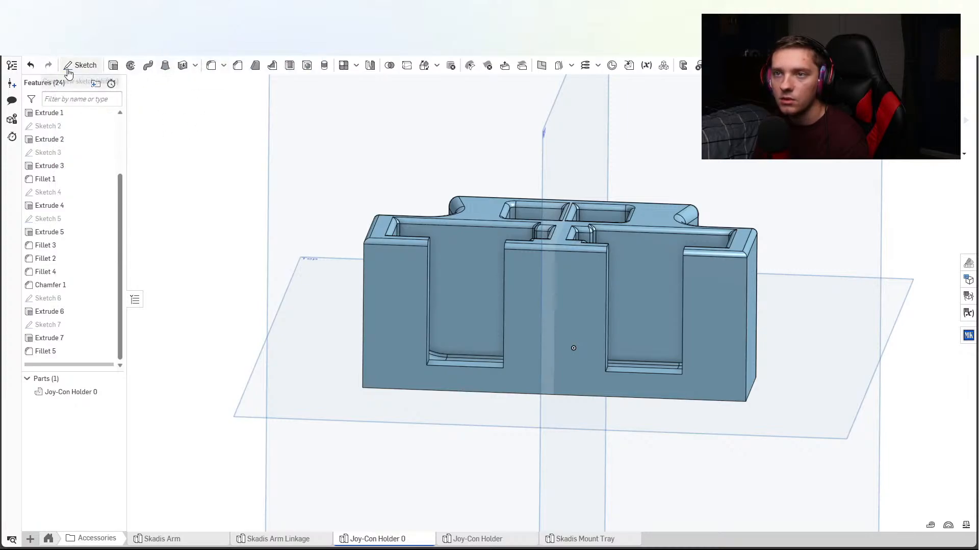
click(12, 85)
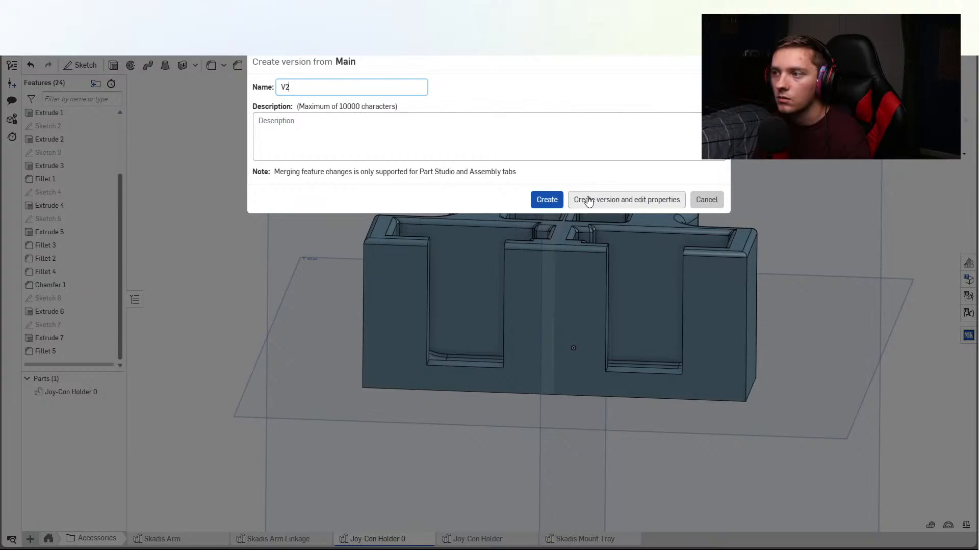
click(549, 199)
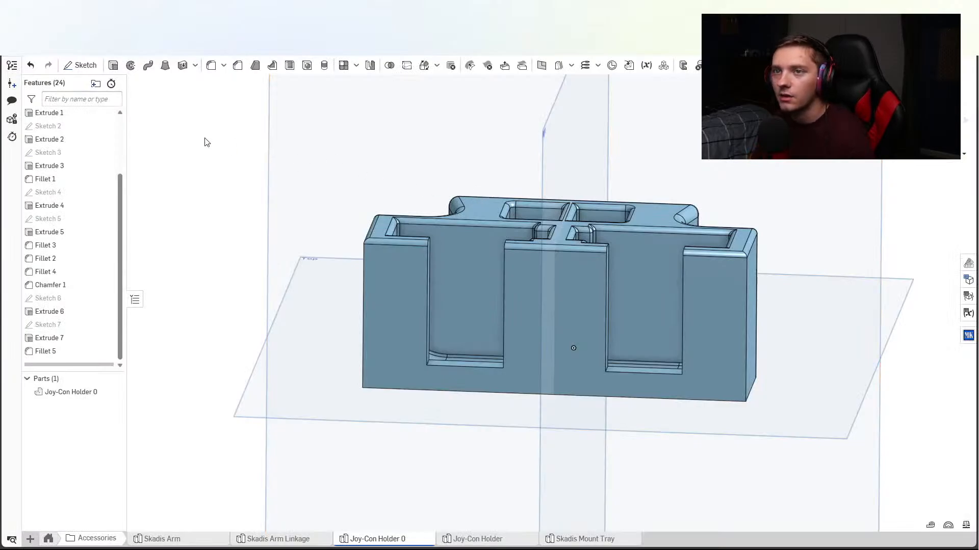
Show the version history and view the Start, V2 and Main entries, ending on version V2.
click(12, 66)
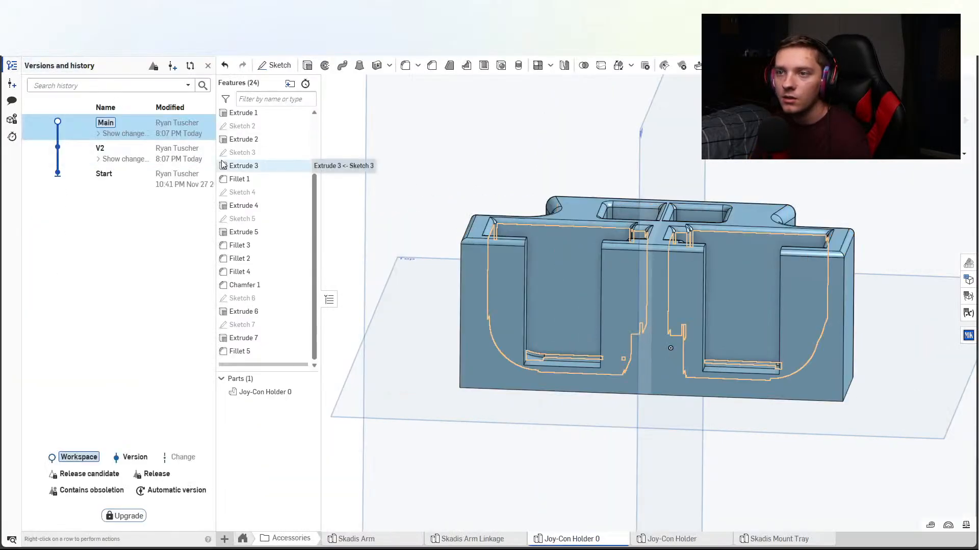
click(101, 175)
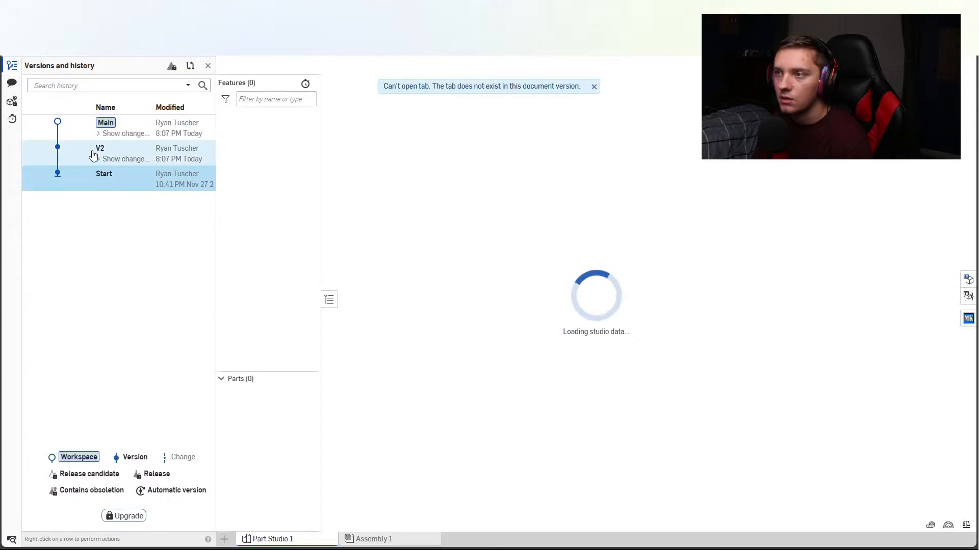
click(92, 153)
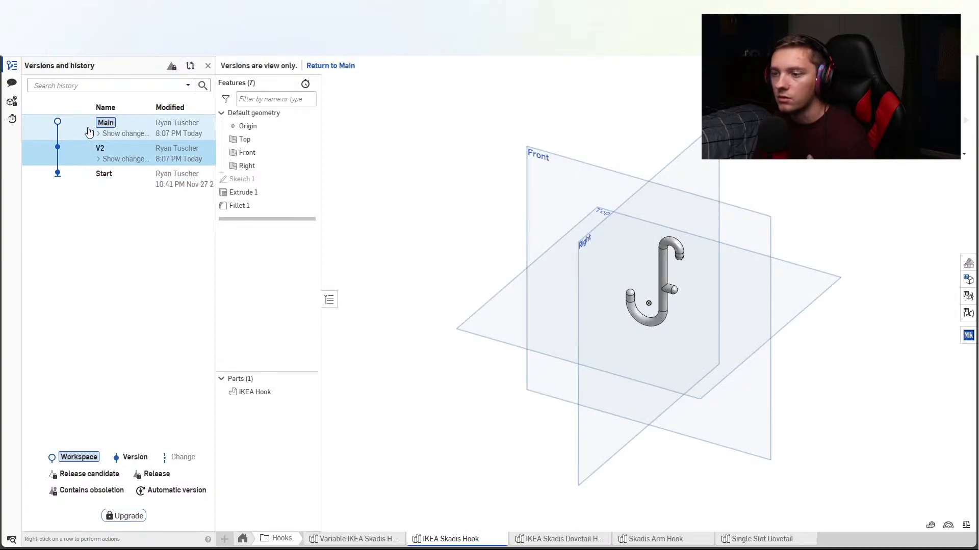
click(89, 132)
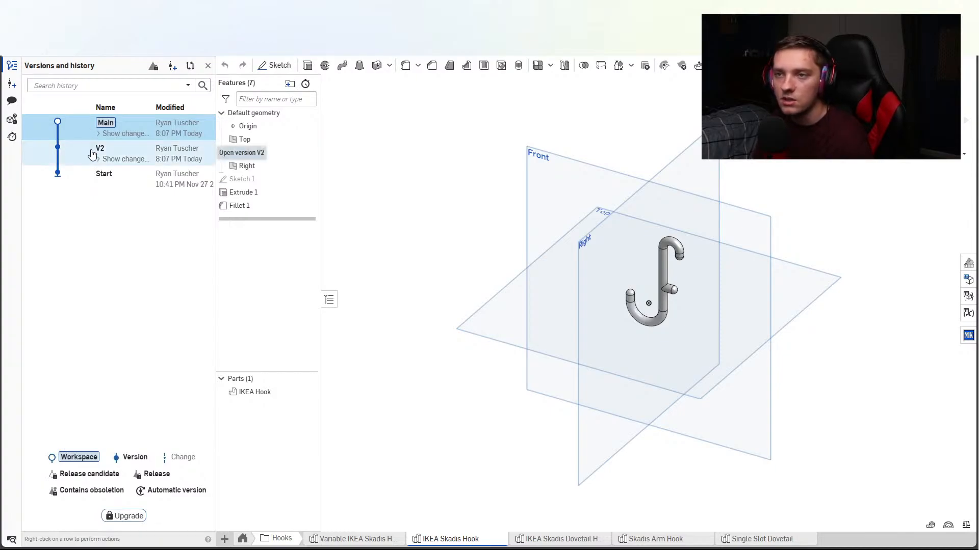
click(95, 156)
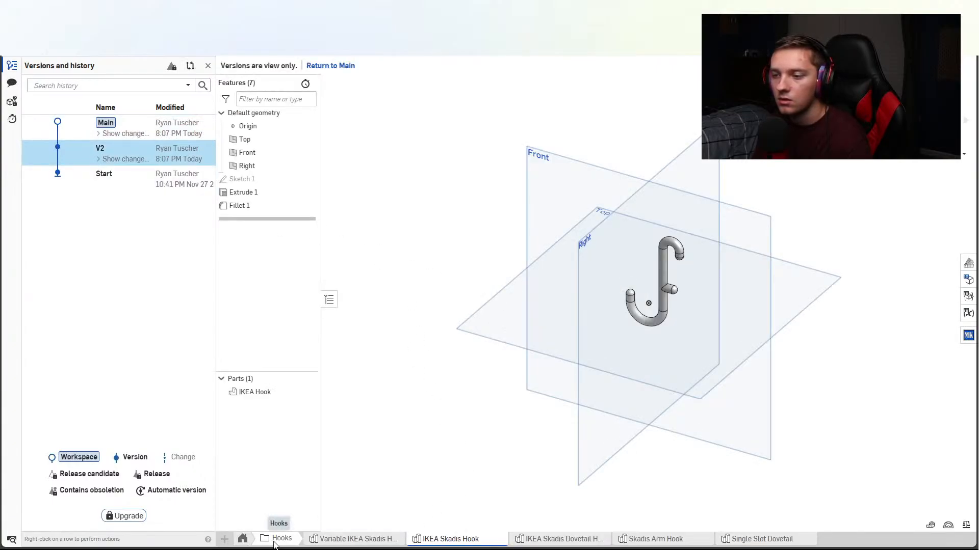
View the Joy-Con Holder 0 part studio from the Accessories folder in version V2.
click(242, 539)
click(494, 544)
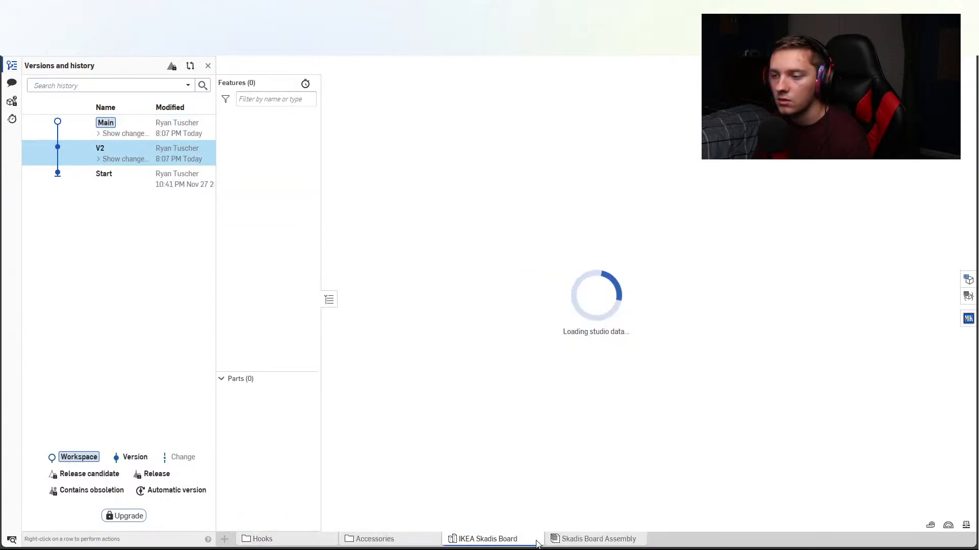
click(399, 544)
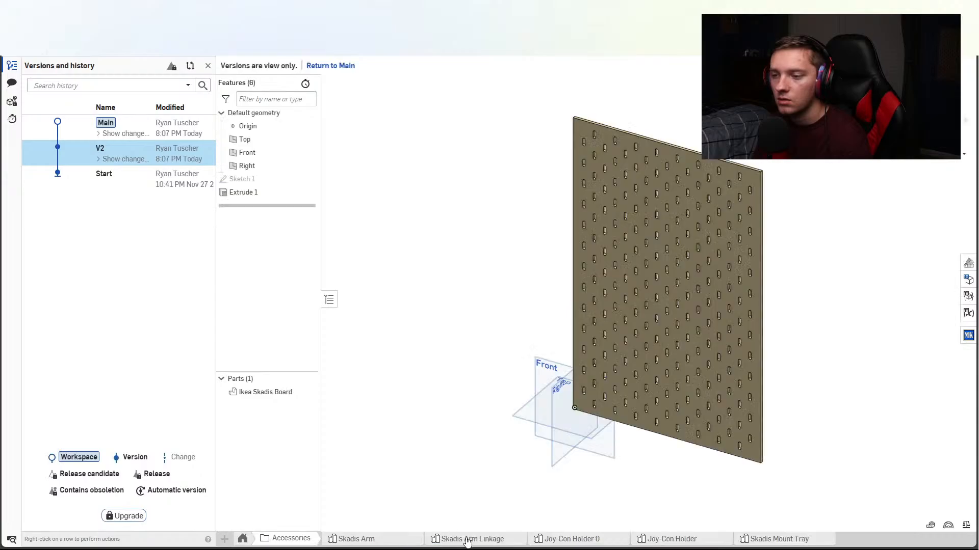
click(594, 540)
right_click(125, 151)
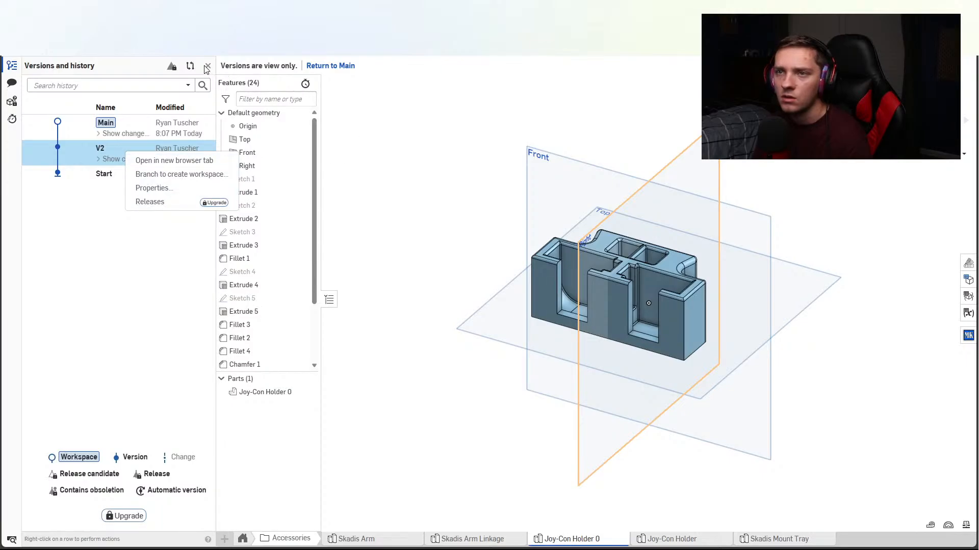
click(350, 125)
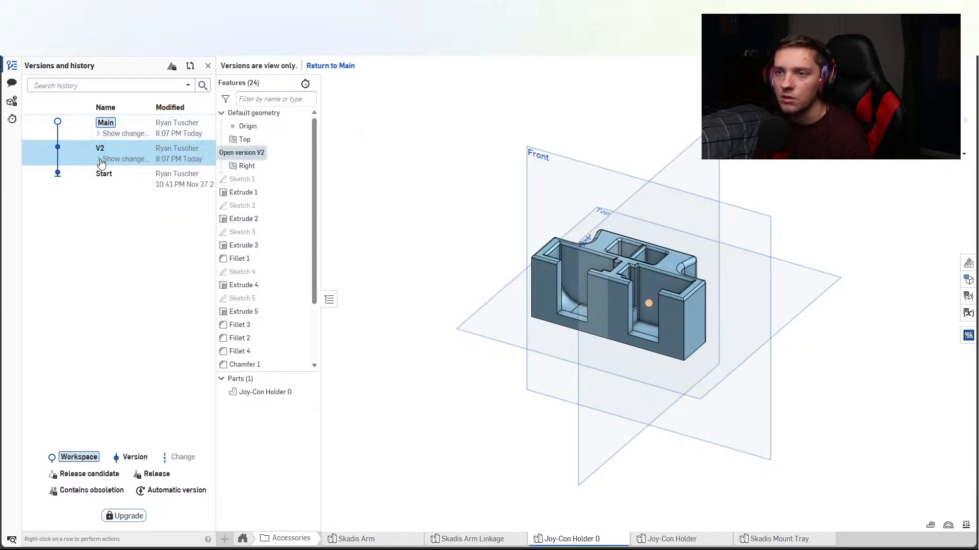
Expand the V2 change list and view the model at the Joy-Con Holder tab rename and at the latest Chamfer 1 edit.
click(101, 159)
scroll(133, 252, down, 5)
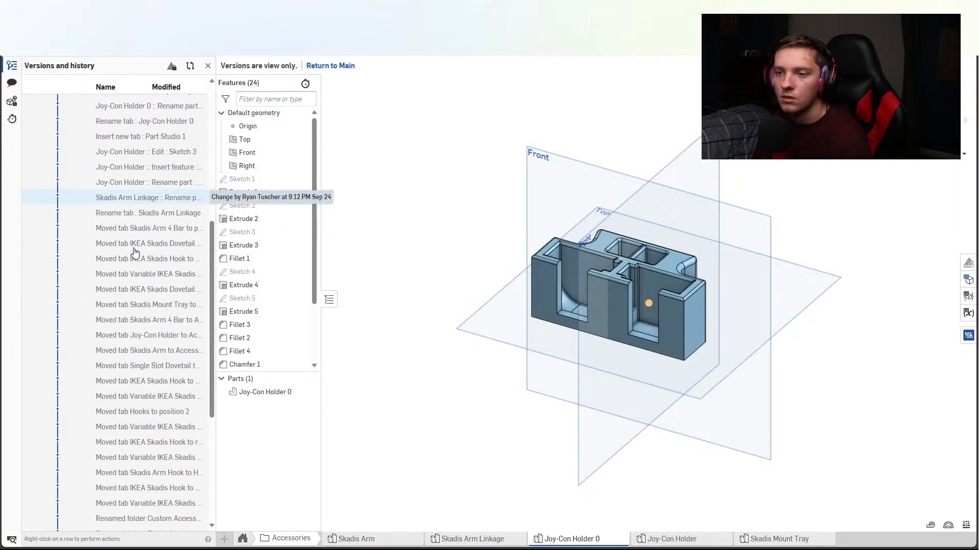
scroll(134, 252, down, 5)
scroll(134, 252, up, 15)
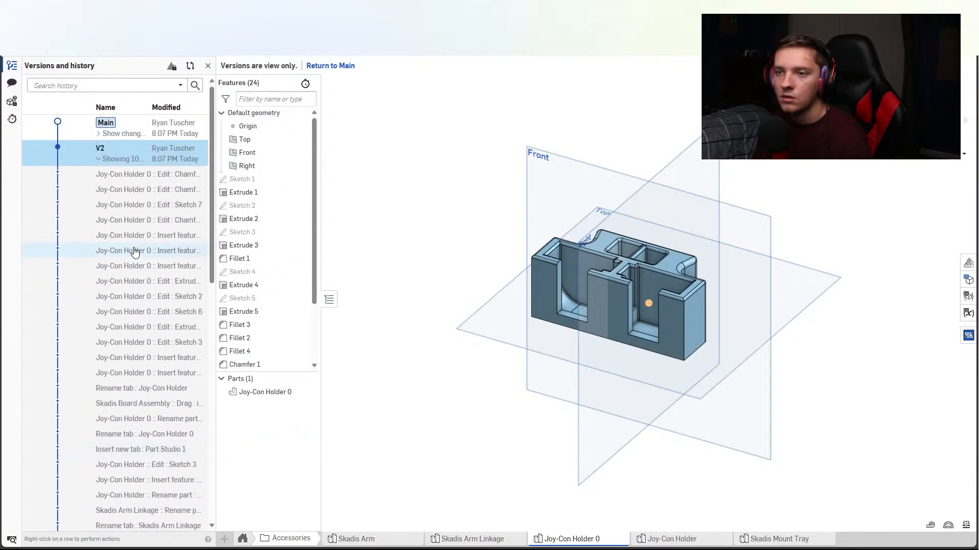
click(147, 387)
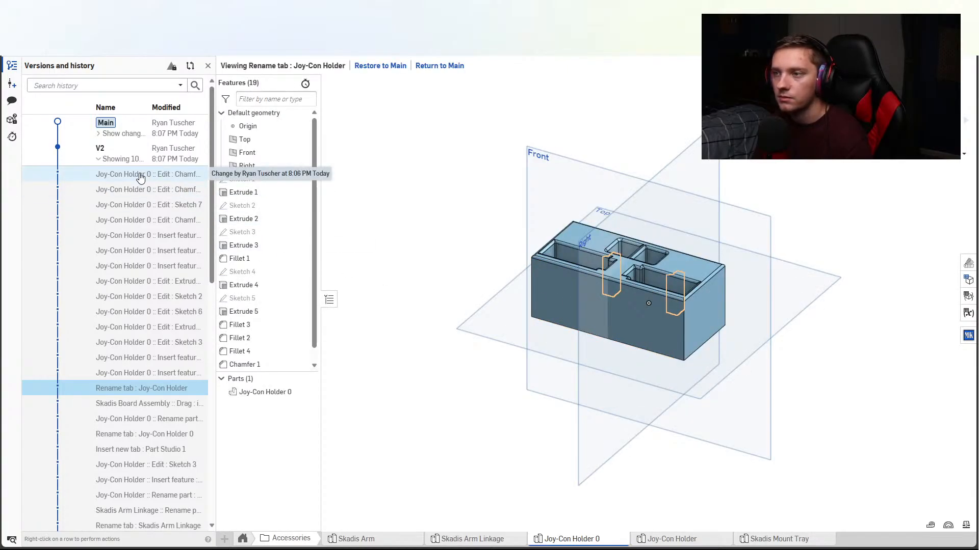
click(141, 176)
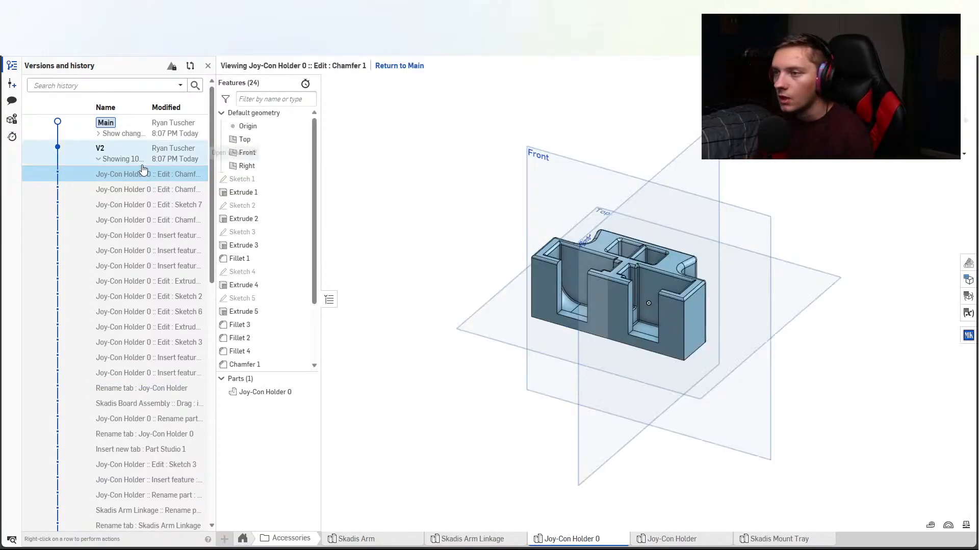
Check the properties of version V2 and close the version history.
right_click(108, 151)
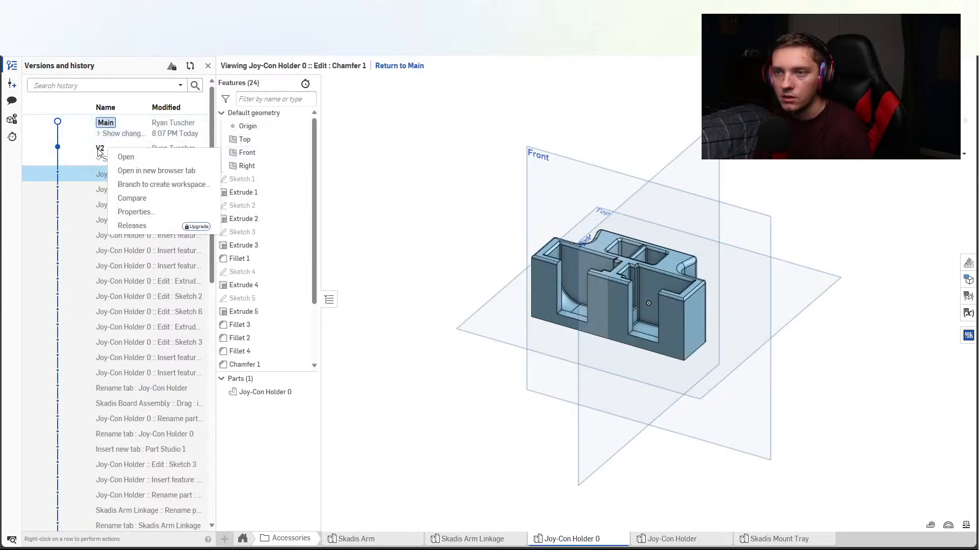
click(137, 211)
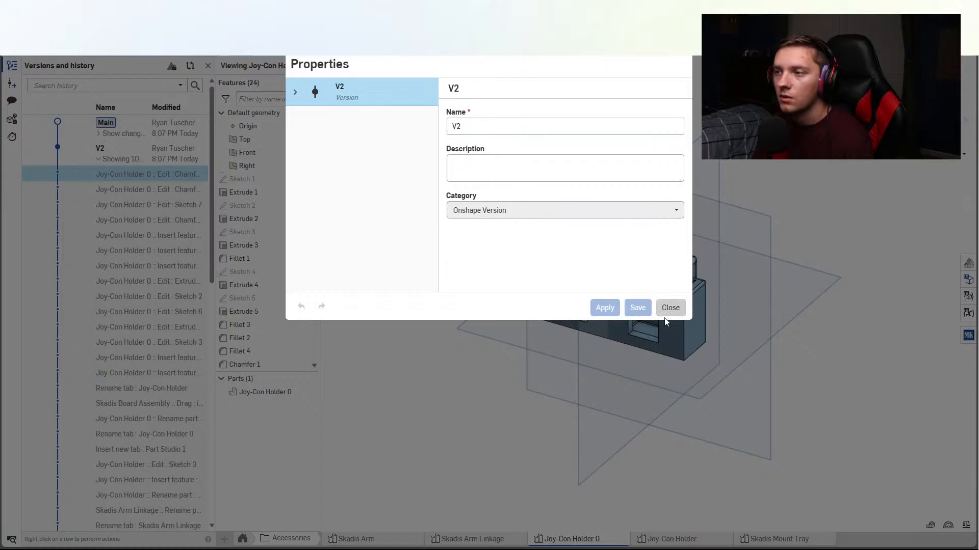
click(670, 308)
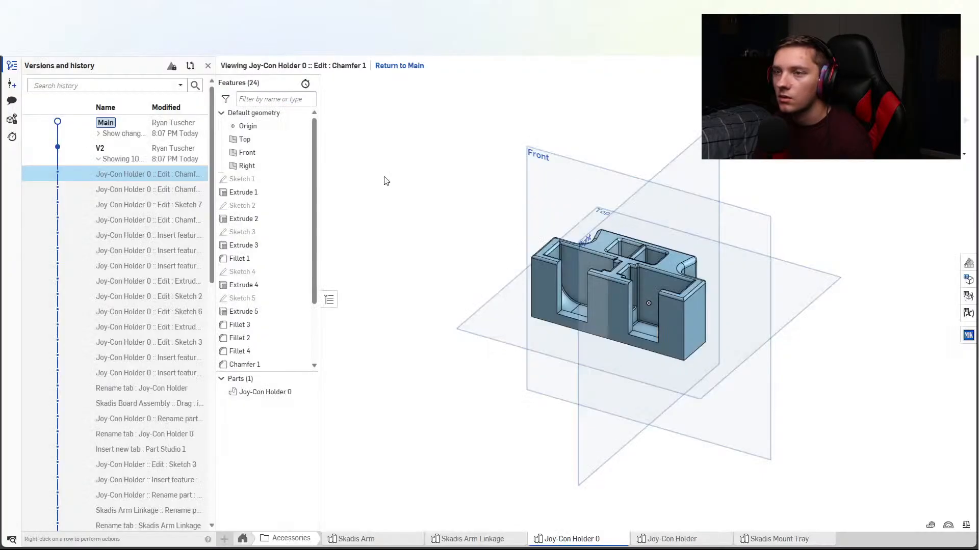
click(12, 65)
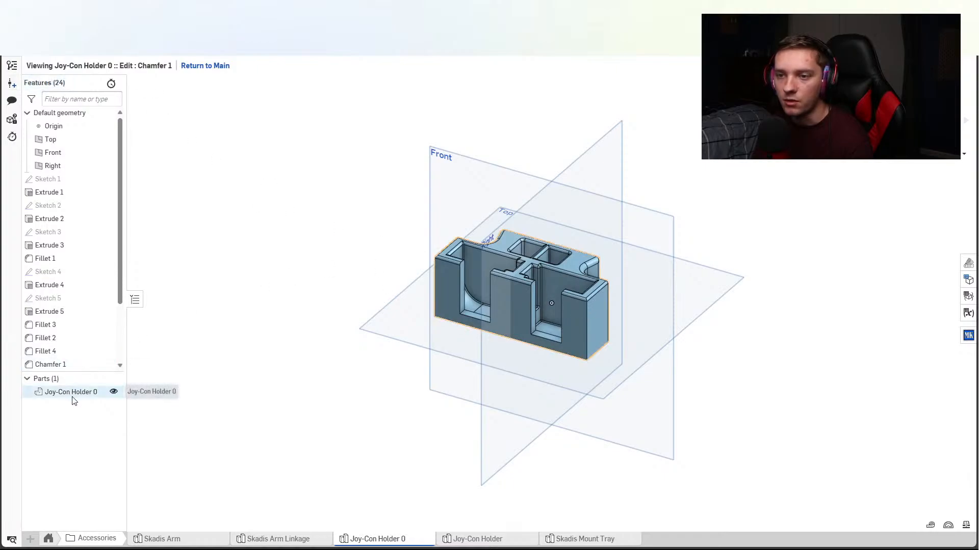
right_click(377, 540)
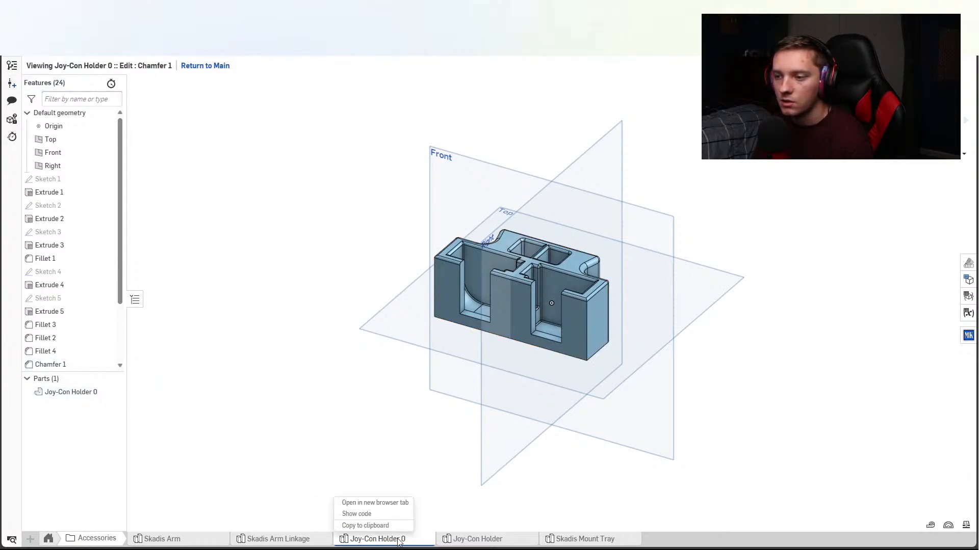
click(435, 506)
right_click(405, 541)
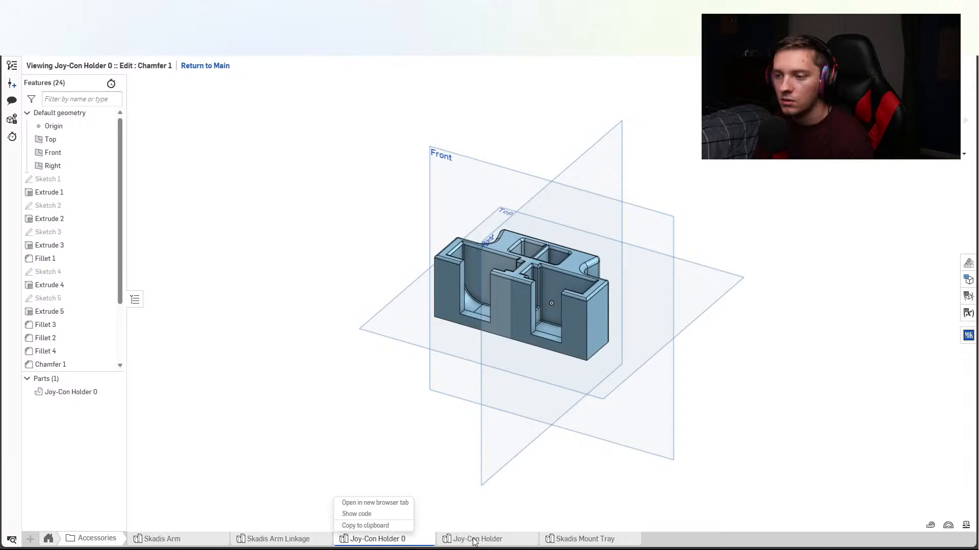
right_click(475, 542)
click(468, 542)
click(408, 541)
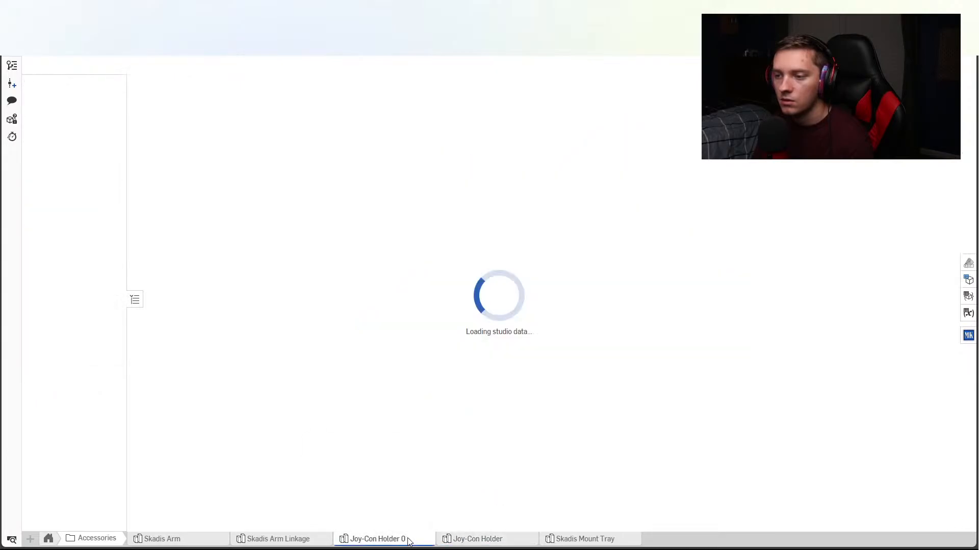
right_click(405, 540)
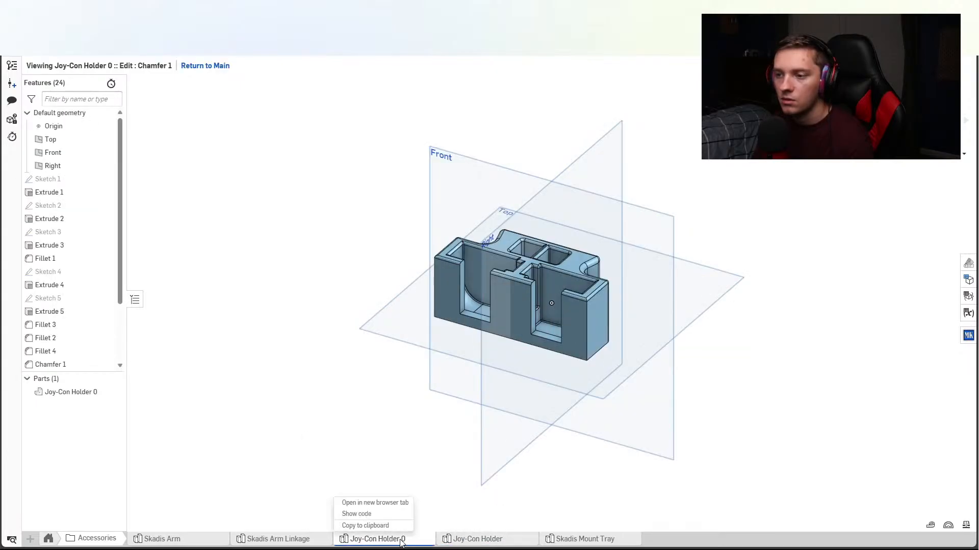
click(296, 540)
click(296, 540)
Return to the Main workspace through the version history.
click(12, 65)
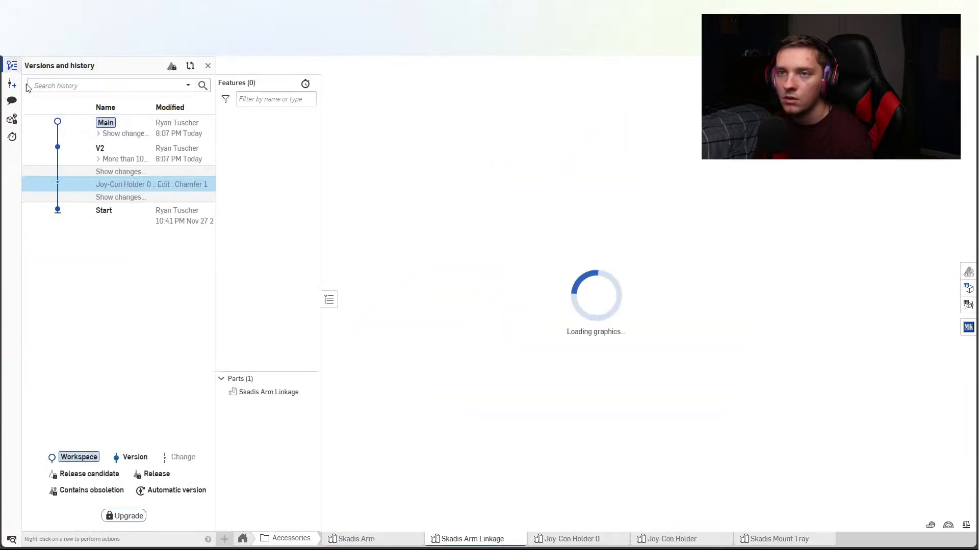
click(12, 83)
click(625, 200)
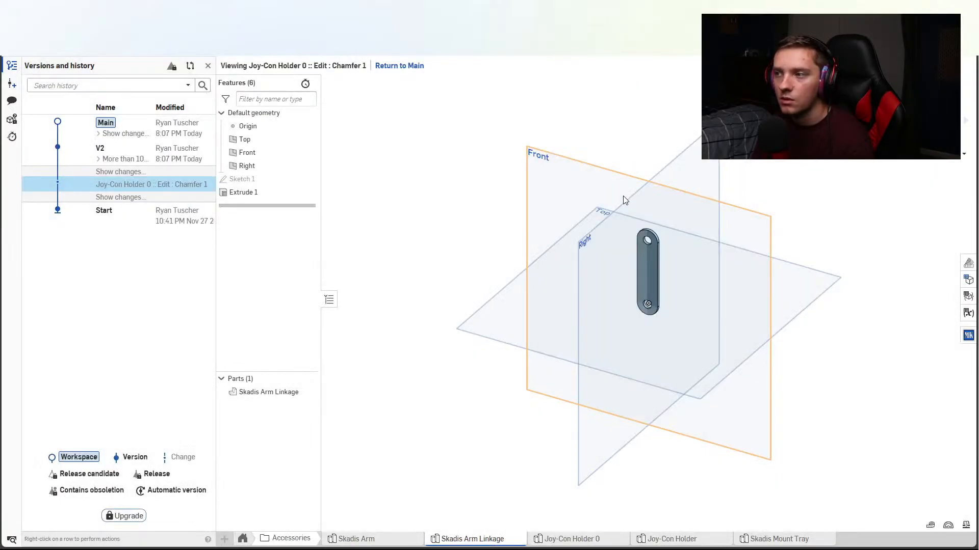
click(77, 128)
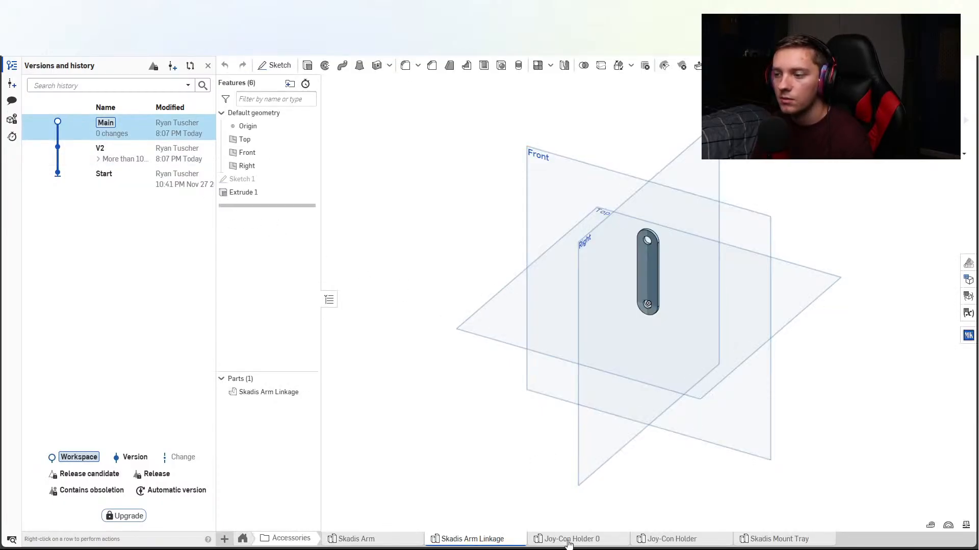
Open the Joy-Con Holder 0 part studio in Main and close the version history.
click(569, 540)
right_click(563, 538)
click(469, 476)
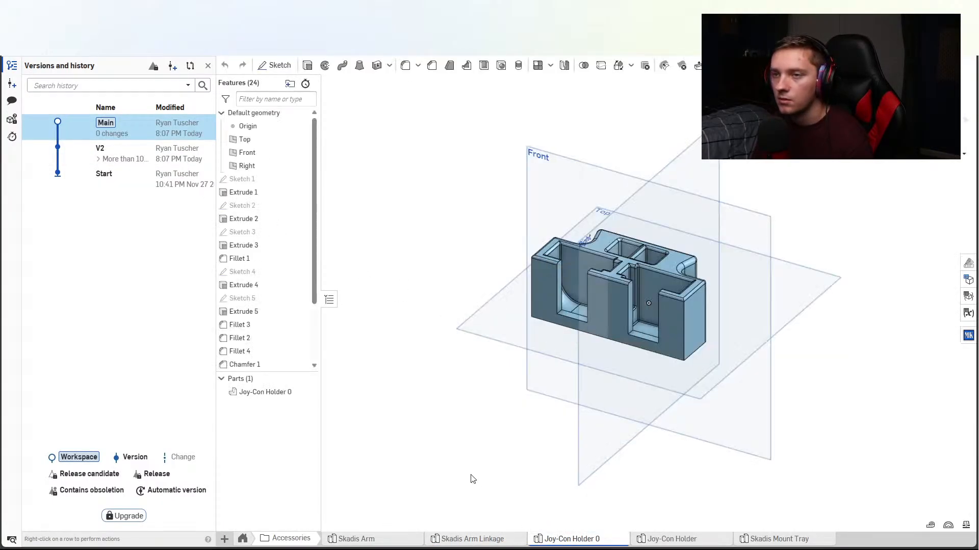
click(11, 66)
scroll(530, 339, up, 3)
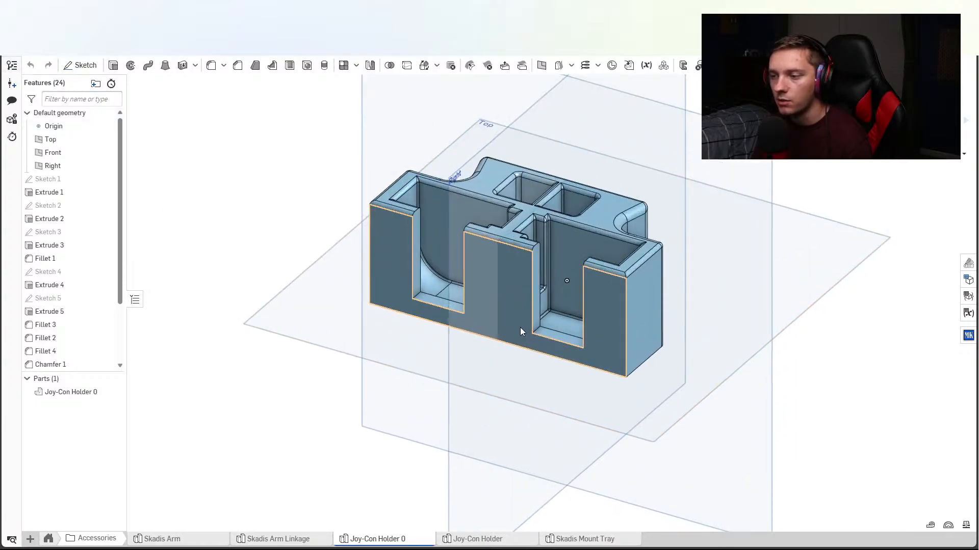
right_drag(520, 332, 487, 346)
right_drag(236, 215, 424, 241)
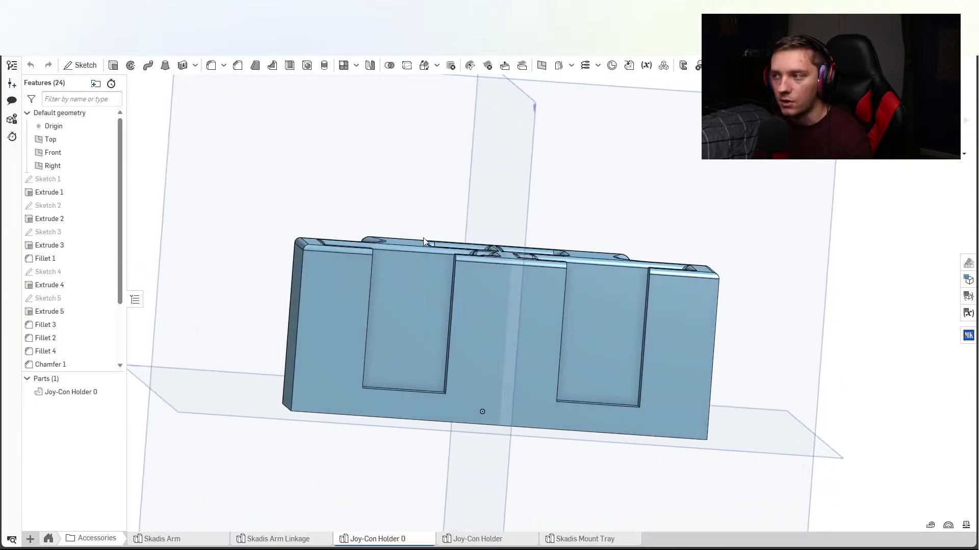
Set the depth of Extrude 1, the holder's base block, to 1 in.
double_click(56, 192)
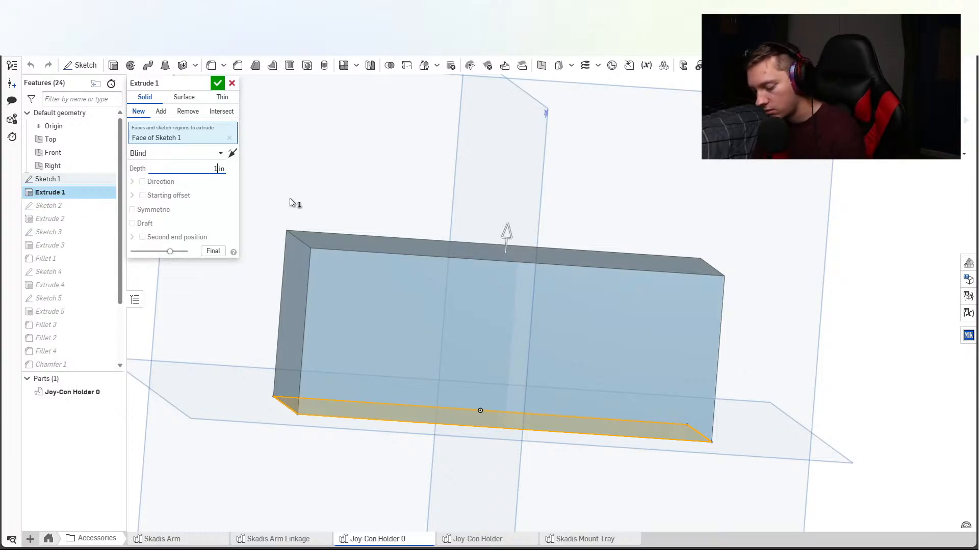
key(Return)
click(217, 83)
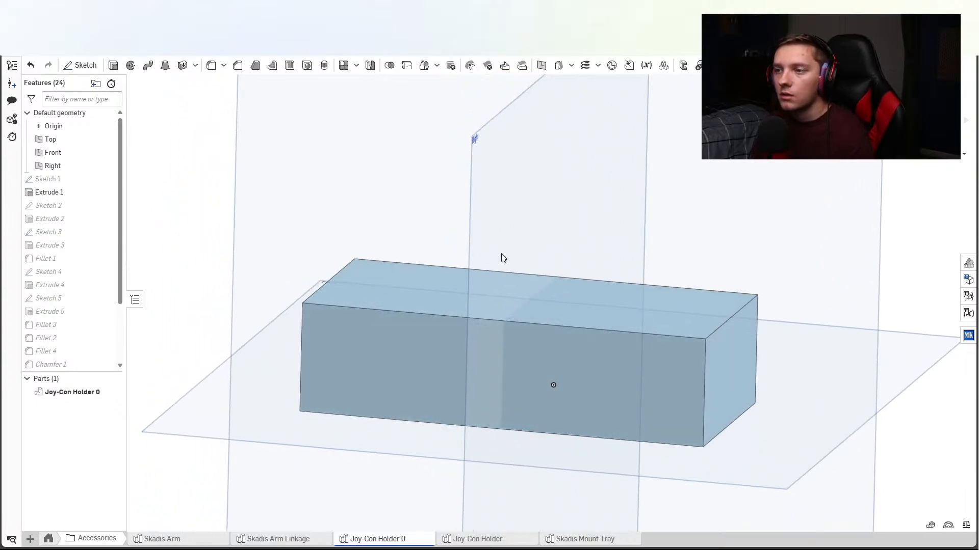
scroll(540, 302, up, 3)
right_drag(526, 298, 514, 314)
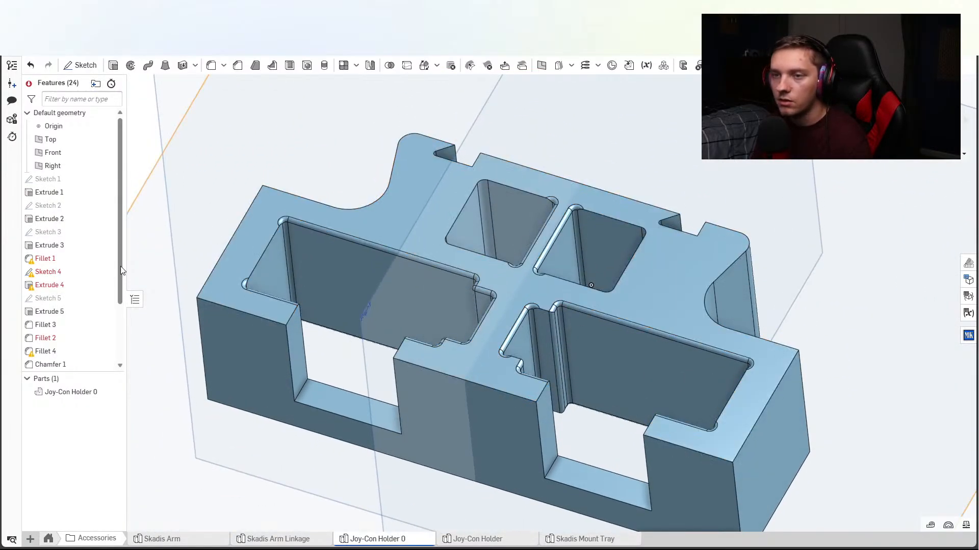
double_click(61, 246)
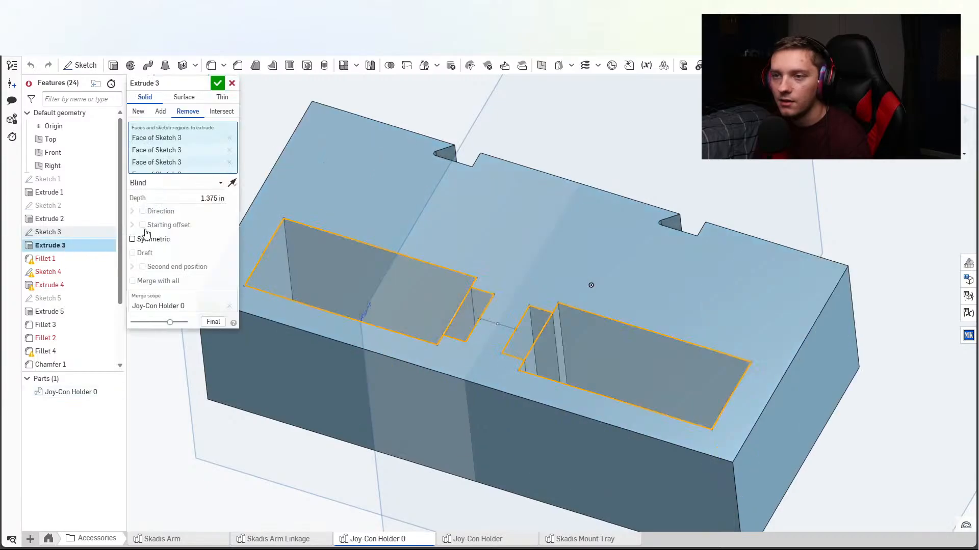
click(217, 199)
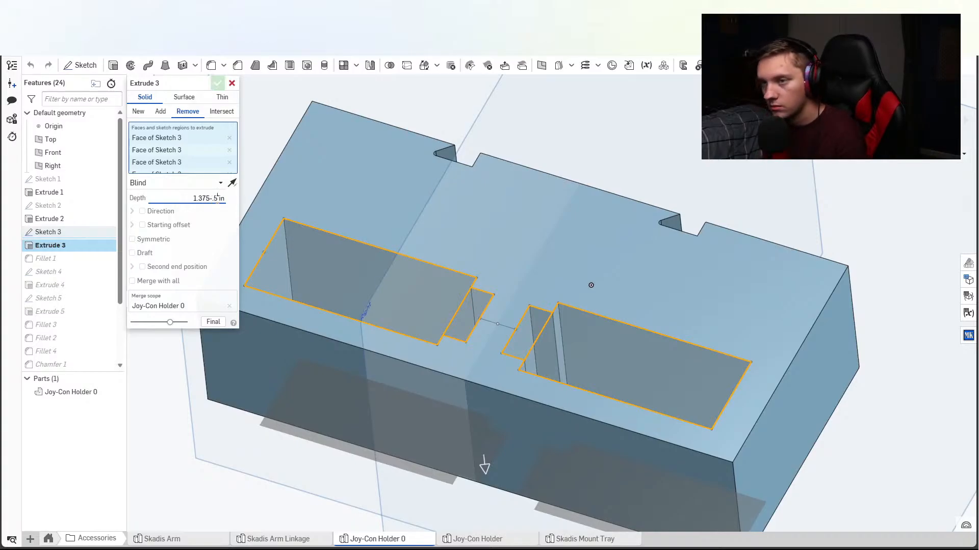
key(Return)
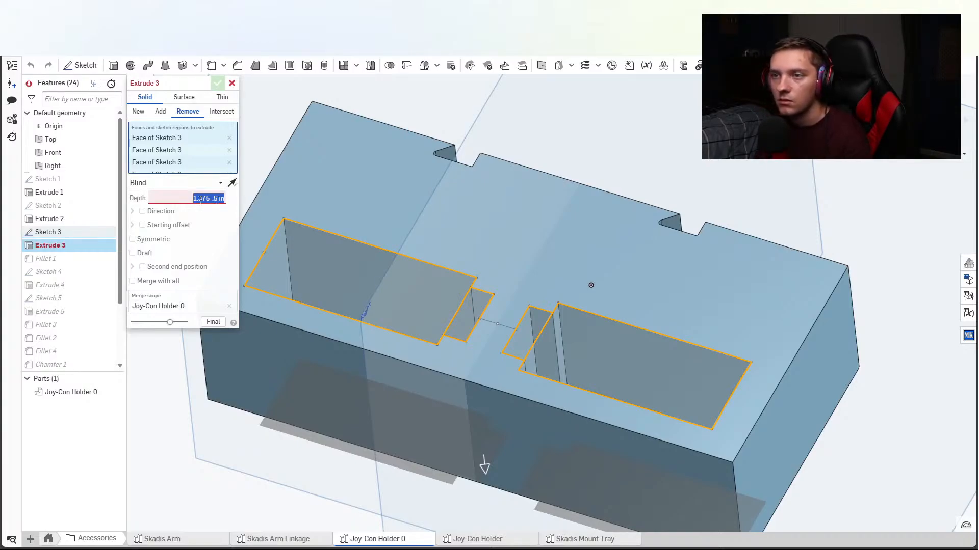
key(Escape)
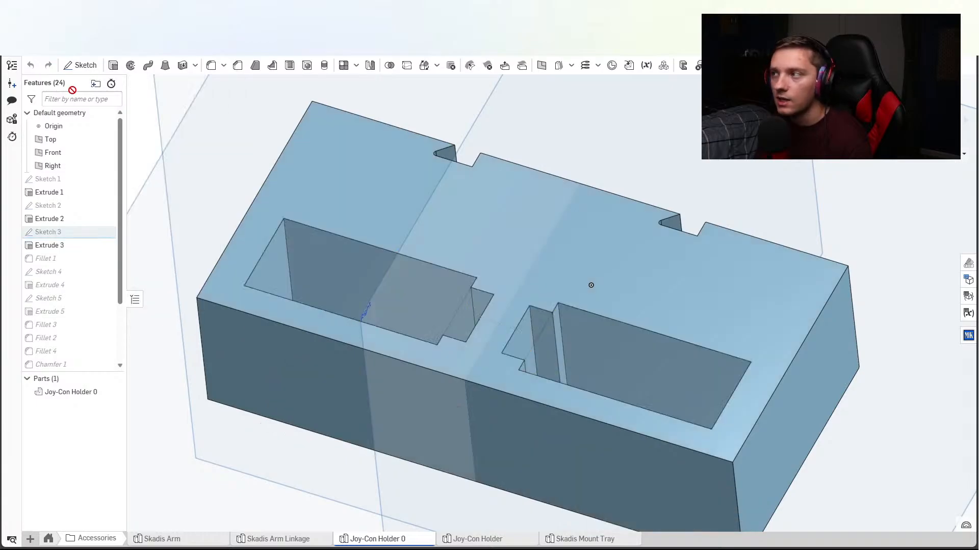
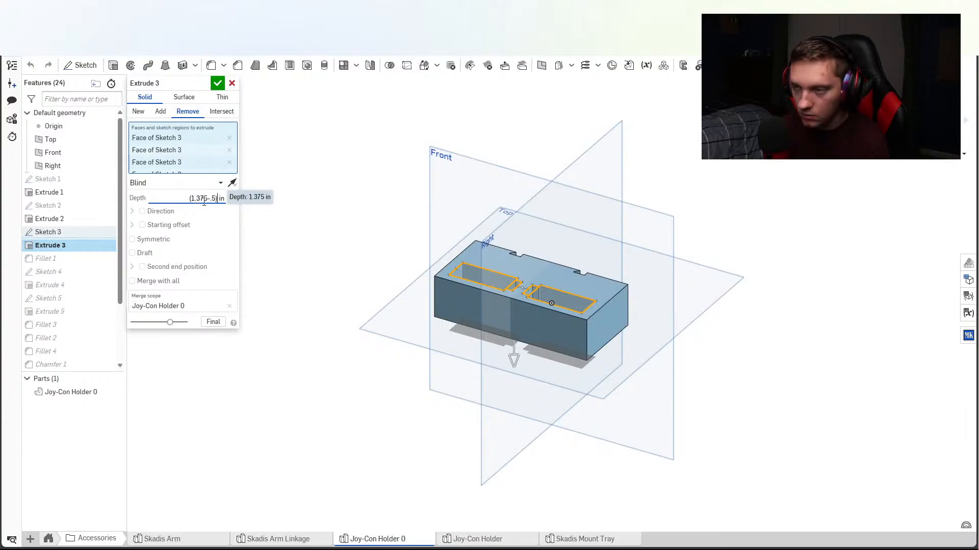
Set the depth of the Extrude 3 Joy-Con pocket cut to (1.375-.5) in.
key(Return)
click(217, 83)
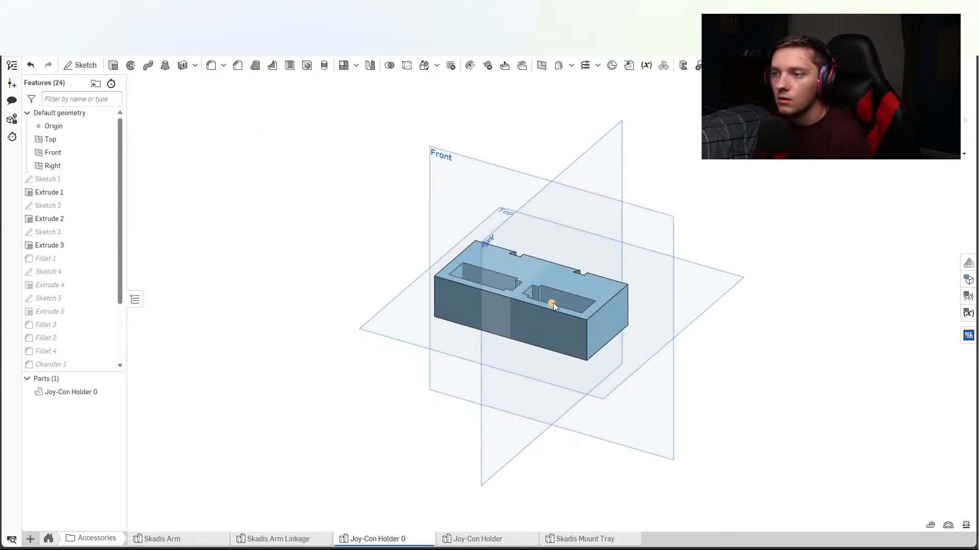
scroll(552, 302, up, 3)
mouse_move(529, 328)
right_down()
mouse_move(549, 335)
mouse_move(538, 341)
mouse_move(531, 324)
right_up()
scroll(537, 341, up, 3)
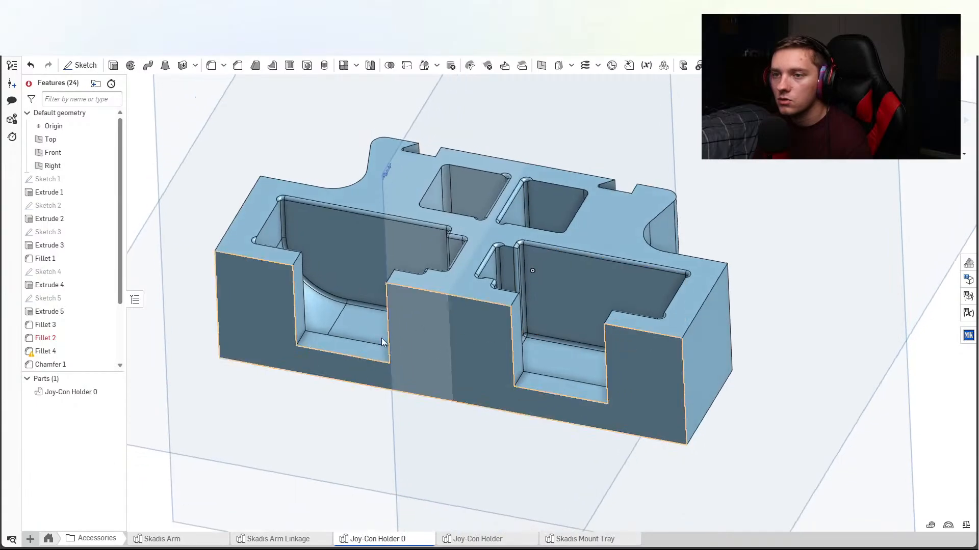
Set the radius of Fillet 2 on the holder's upper face to 0.04 in.
double_click(71, 338)
right_drag(393, 282, 389, 311)
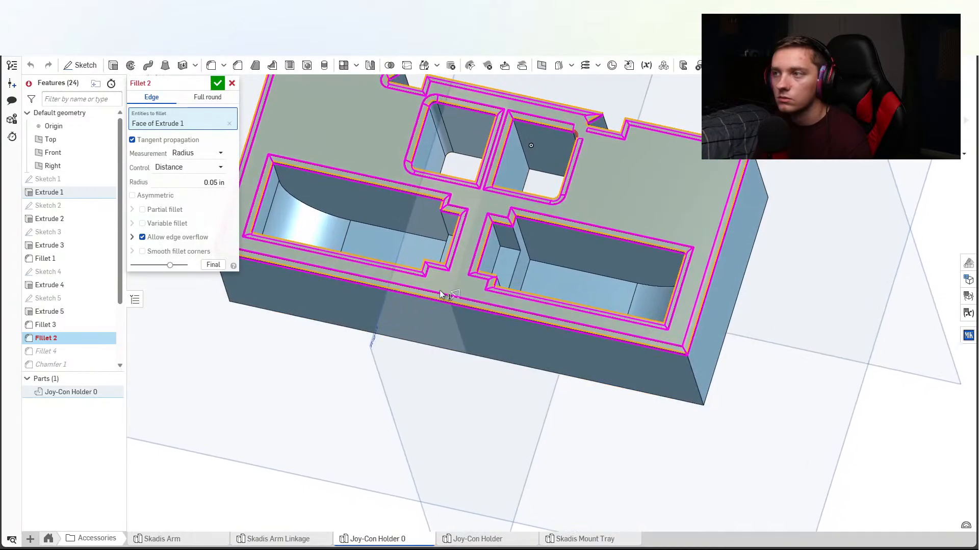
middle_drag(440, 289, 445, 366)
scroll(603, 200, up, 3)
scroll(602, 207, up, 2)
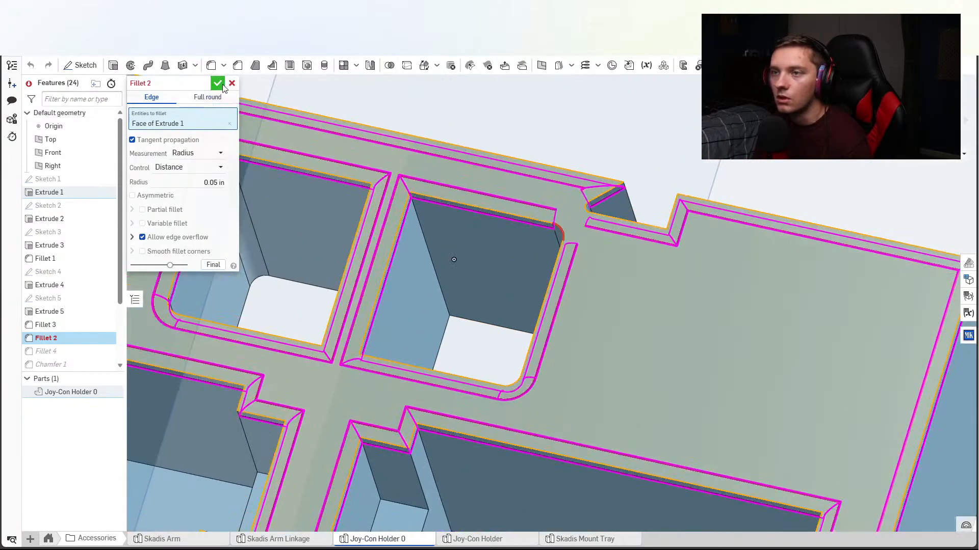
scroll(464, 212, down, 1)
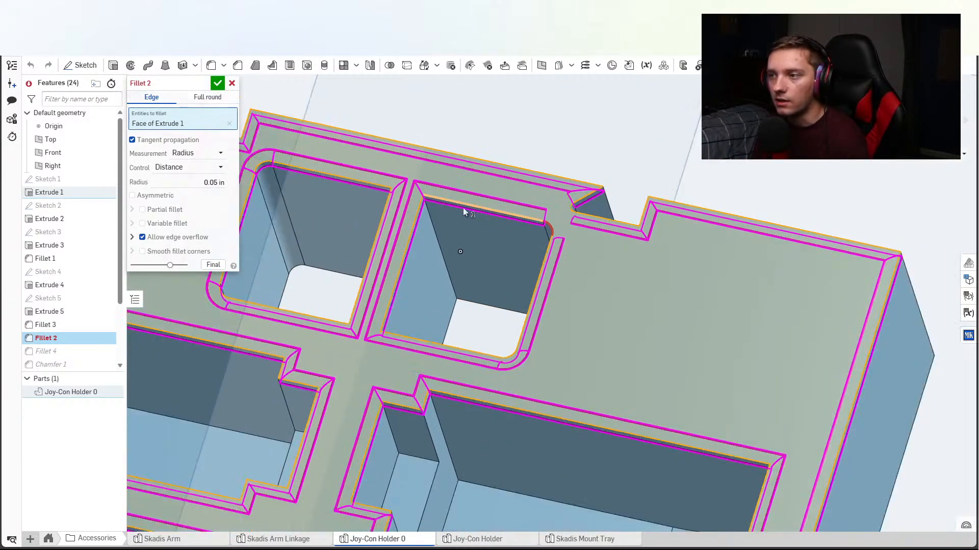
click(218, 185)
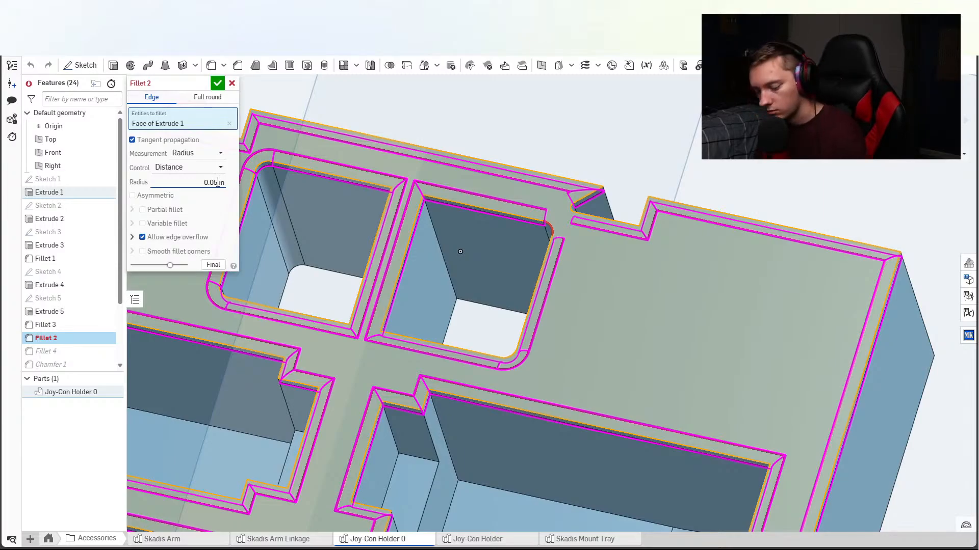
scroll(220, 182, down, 1)
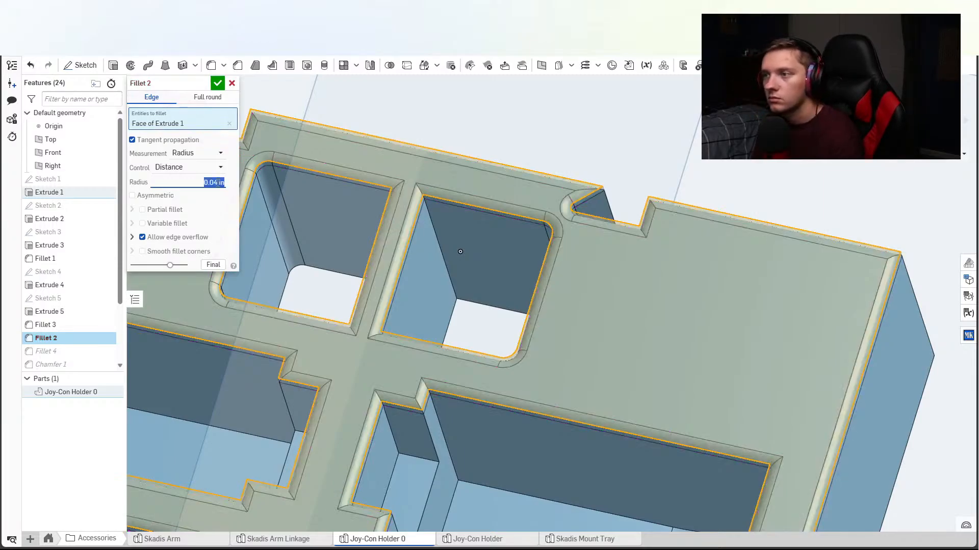
click(218, 83)
scroll(490, 333, down, 3)
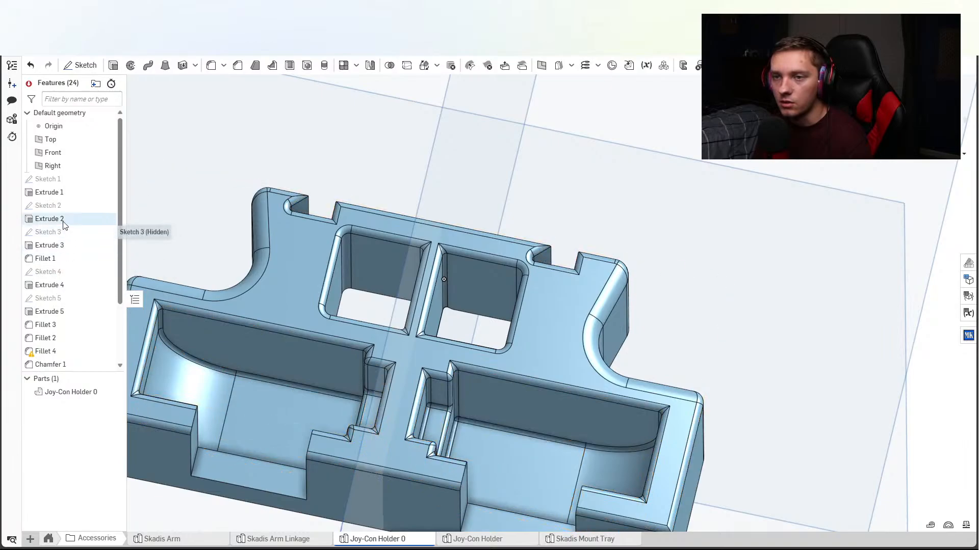
Examine the pocket faces selected in Fillet 4 and close it without making changes.
scroll(64, 317, down, 3)
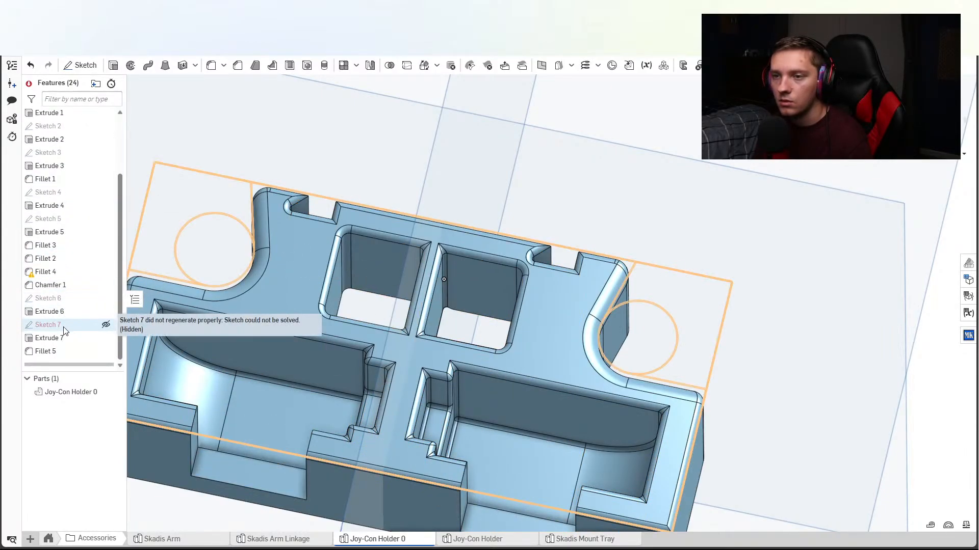
double_click(61, 273)
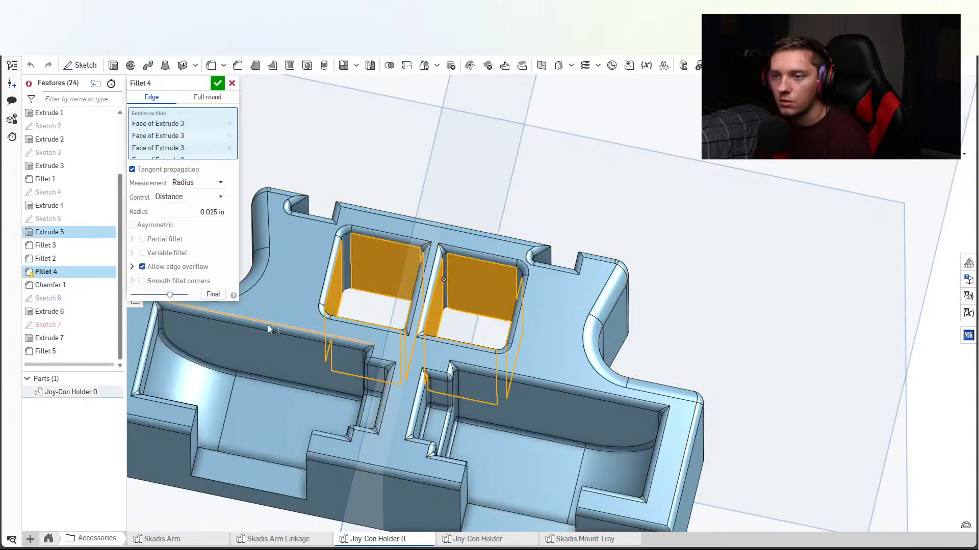
right_drag(267, 325, 396, 281)
scroll(200, 140, down, 3)
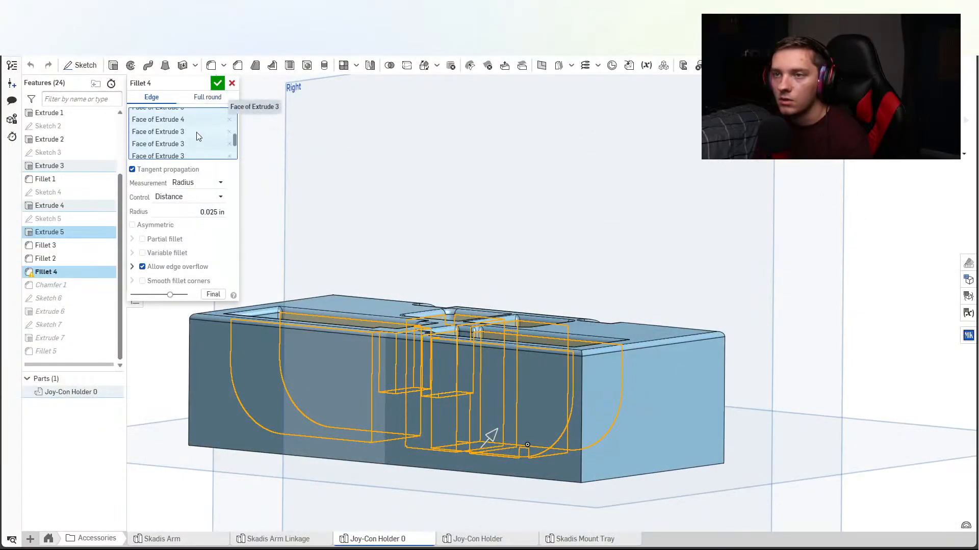
scroll(197, 135, down, 3)
click(231, 84)
mouse_move(426, 259)
right_down()
mouse_move(466, 314)
mouse_move(326, 311)
right_up()
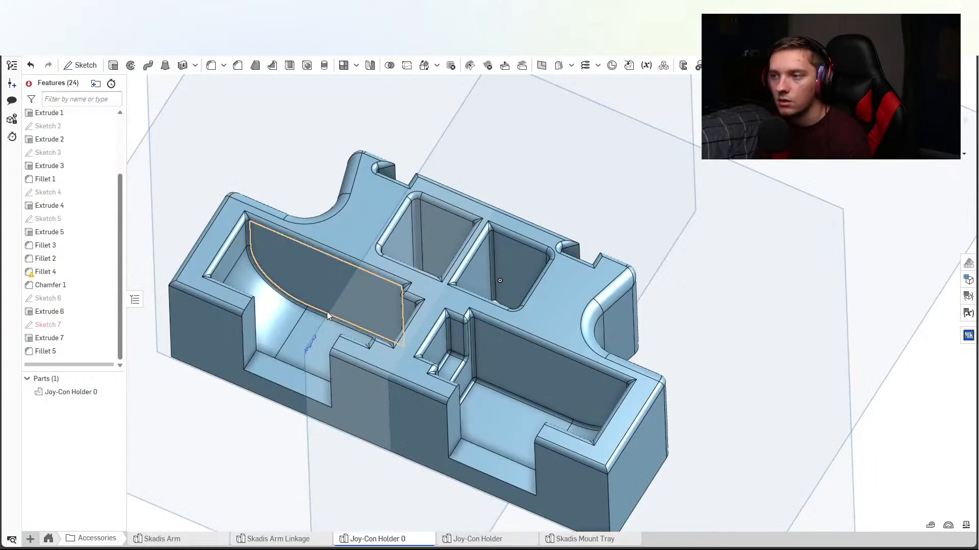
Set the depth of the Extrude 5 cut for the two small square pockets to .75 in.
double_click(51, 232)
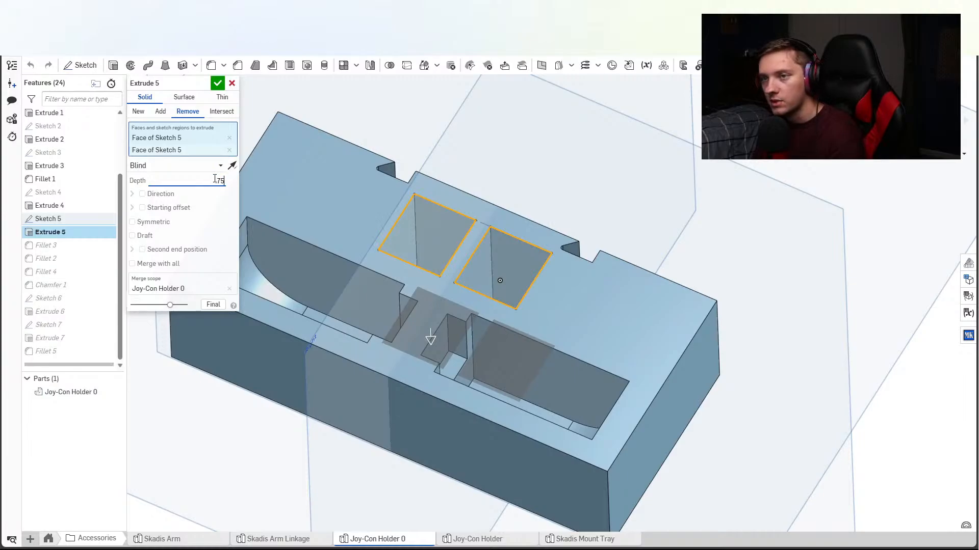
key(Return)
click(217, 84)
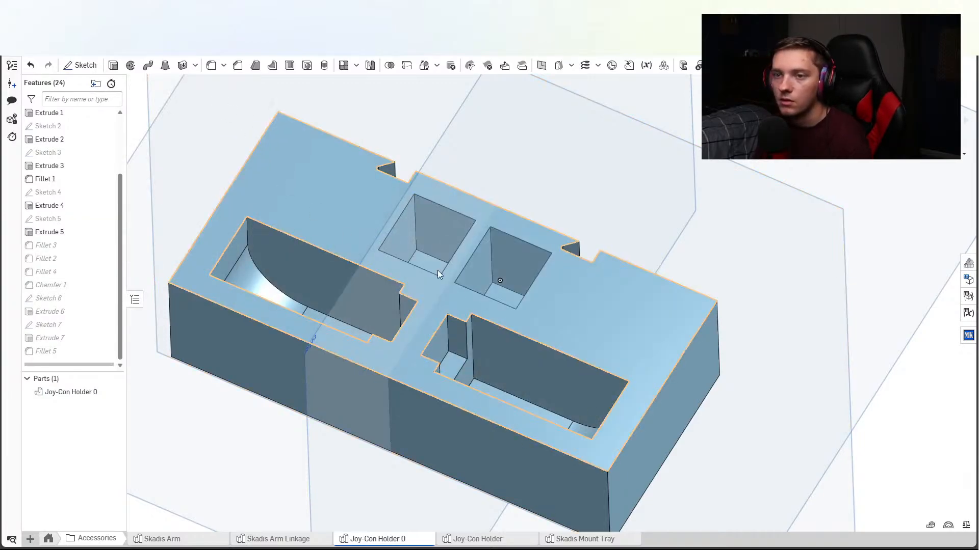
mouse_move(531, 329)
right_down()
mouse_move(529, 319)
mouse_move(431, 322)
mouse_move(470, 319)
right_up()
scroll(467, 326, up, 4)
scroll(470, 319, down, 5)
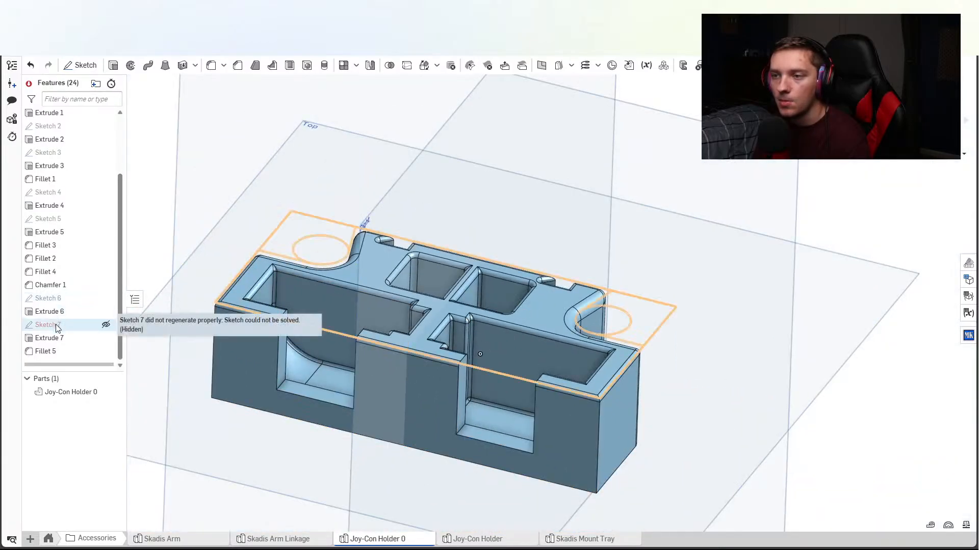
Delete the line across the left rear notch and the conflicting constraint on the right edge in Sketch 7.
double_click(57, 327)
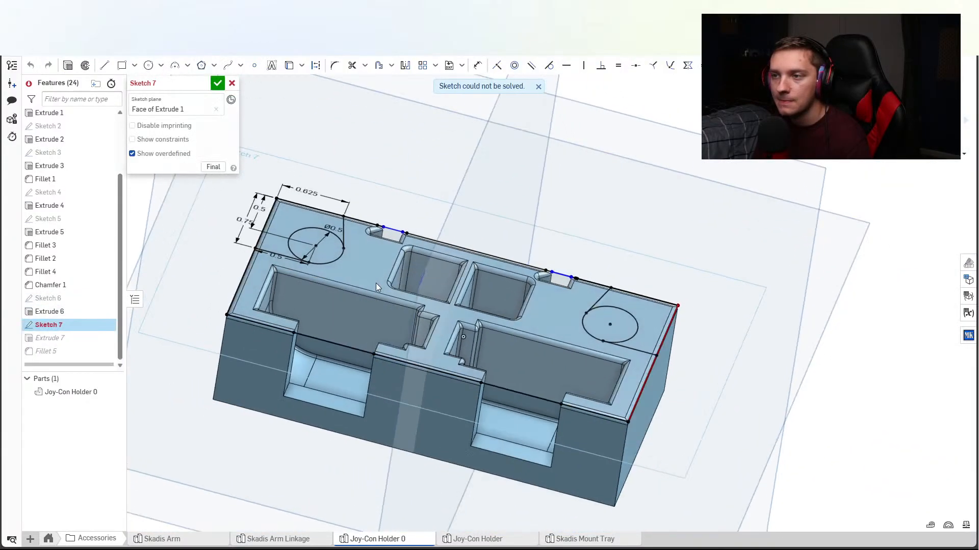
scroll(579, 262, up, 4)
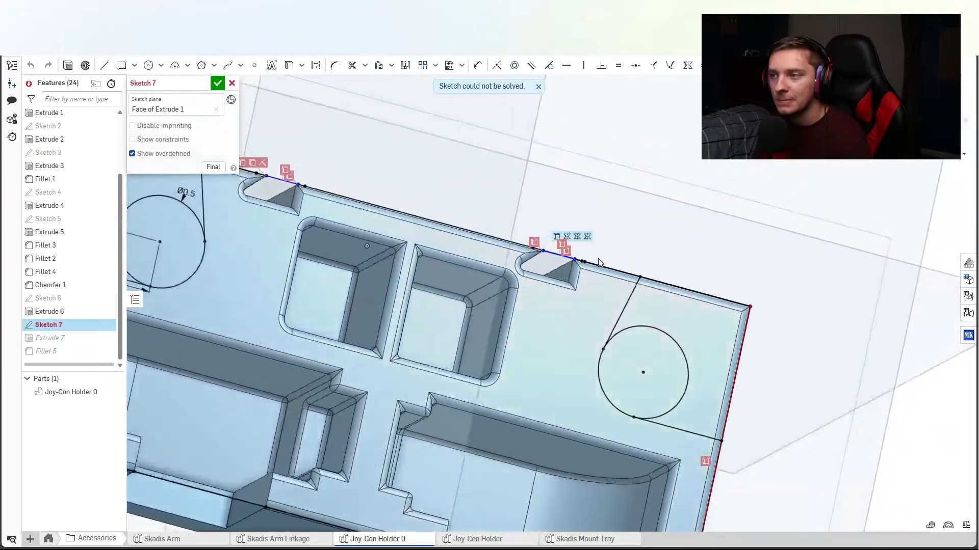
scroll(576, 268, down, 4)
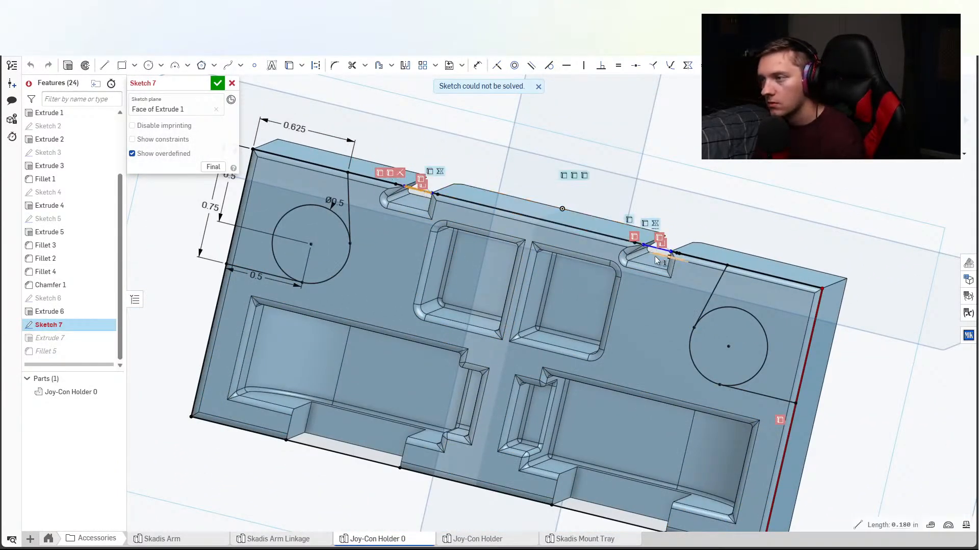
key(Delete)
right_drag(726, 289, 811, 341)
click(793, 401)
key(Delete)
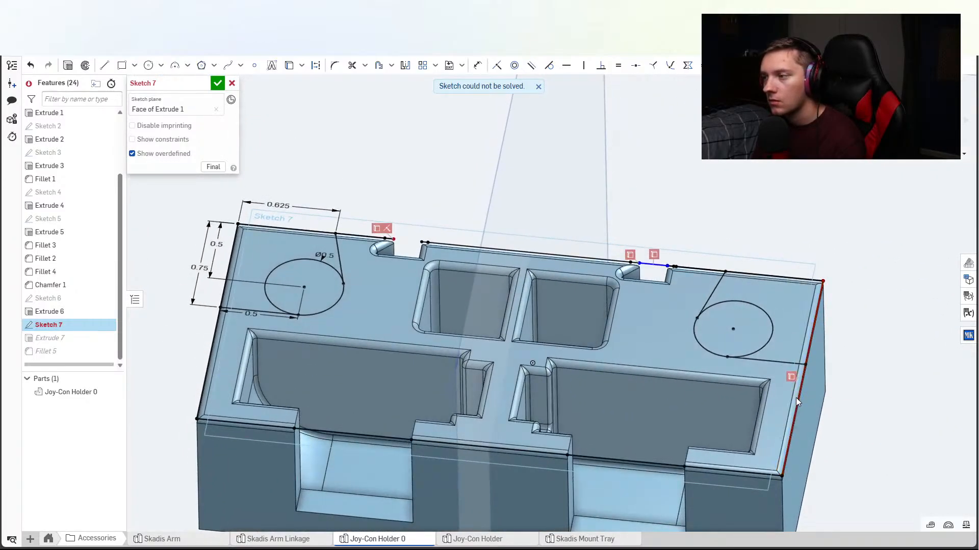
click(218, 85)
Remove the broken constraints on the line across the right rear notch in Sketch 7.
double_click(41, 329)
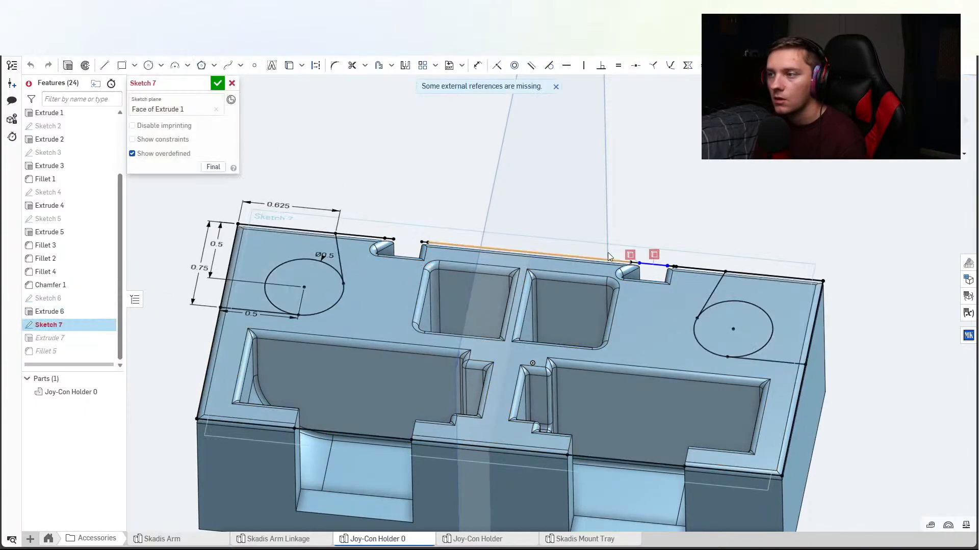
click(657, 263)
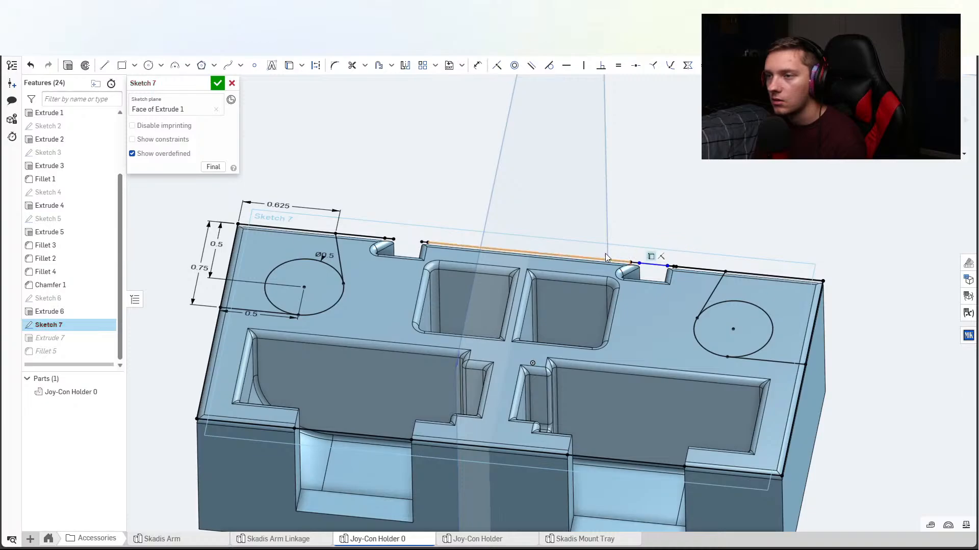
click(216, 82)
Create a 0.04 in radius fillet on the bottom and side faces of both front openings.
middle_drag(592, 259, 616, 159)
right_drag(649, 246, 627, 218)
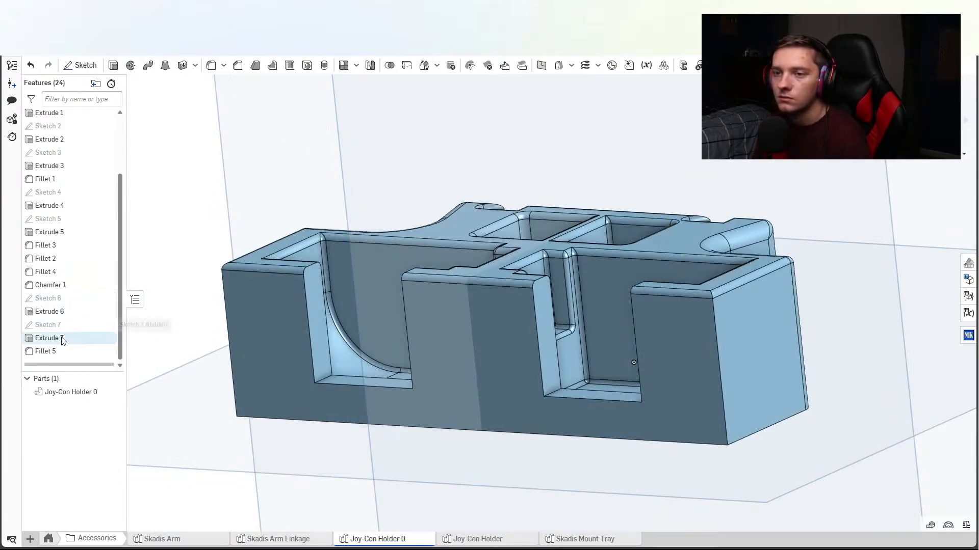
mouse_move(433, 290)
right_down()
mouse_move(440, 277)
mouse_move(452, 335)
mouse_move(432, 284)
right_up()
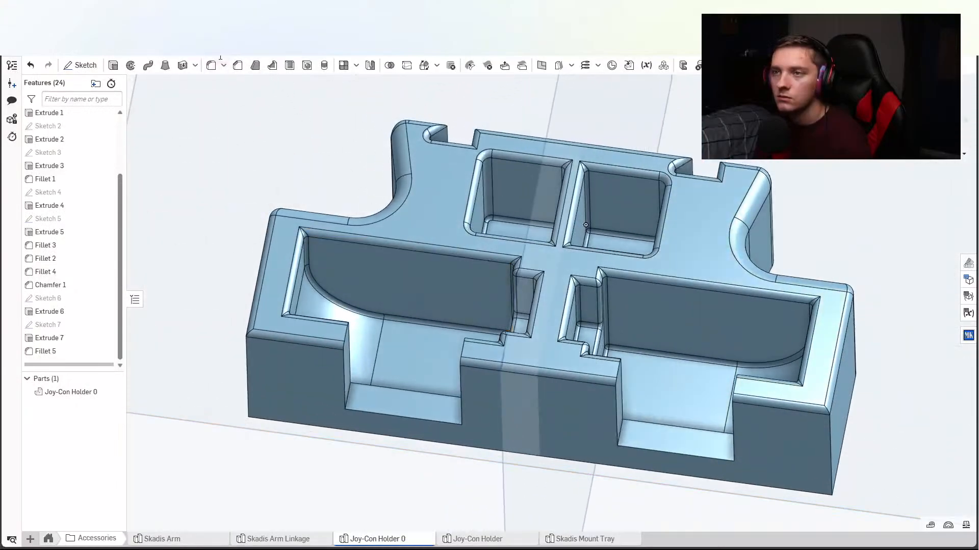
click(211, 65)
click(393, 410)
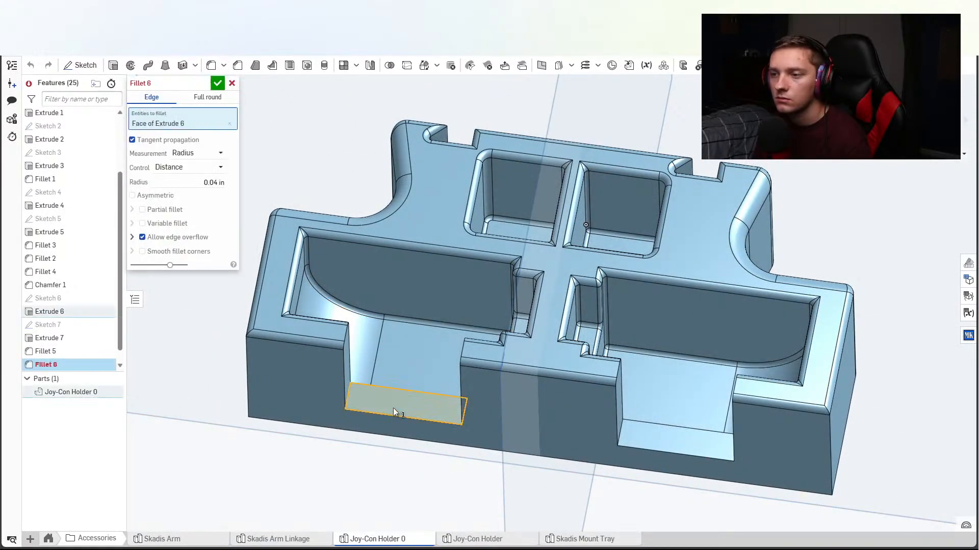
right_drag(393, 408, 377, 405)
click(343, 377)
right_drag(344, 377, 577, 361)
click(530, 378)
click(518, 366)
click(595, 375)
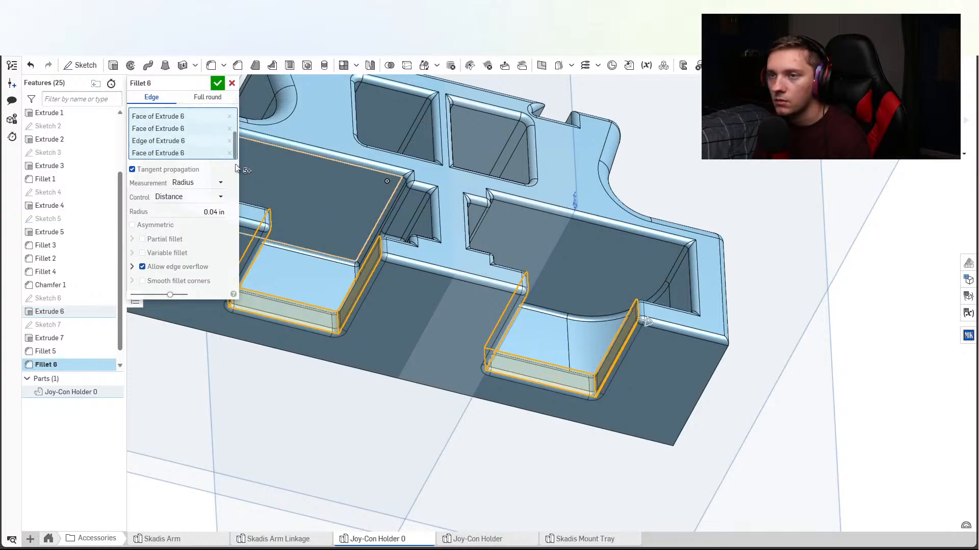
Remove the stray Extrude 6 edge from the front-opening fillet's selection and accept the fillet.
click(229, 141)
right_drag(256, 181, 525, 316)
click(220, 87)
Set the cut depth of the two rear slots in Extrude 2 to 0.5 in.
scroll(434, 306, down, 4)
scroll(53, 200, up, 3)
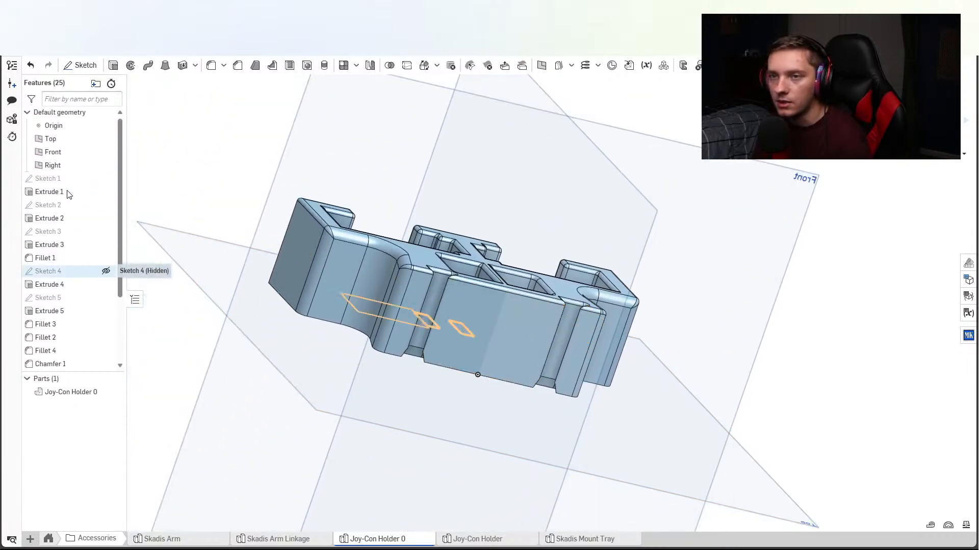
double_click(67, 218)
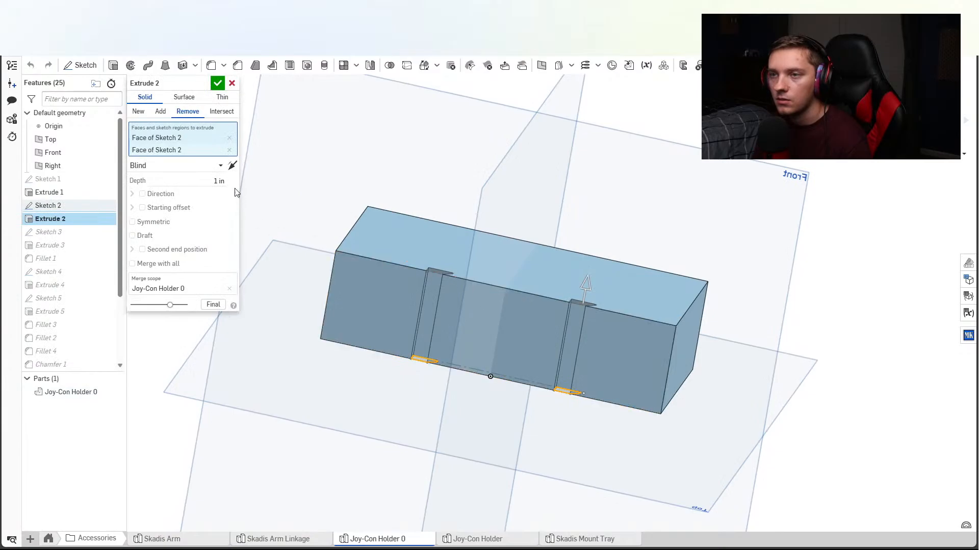
click(220, 182)
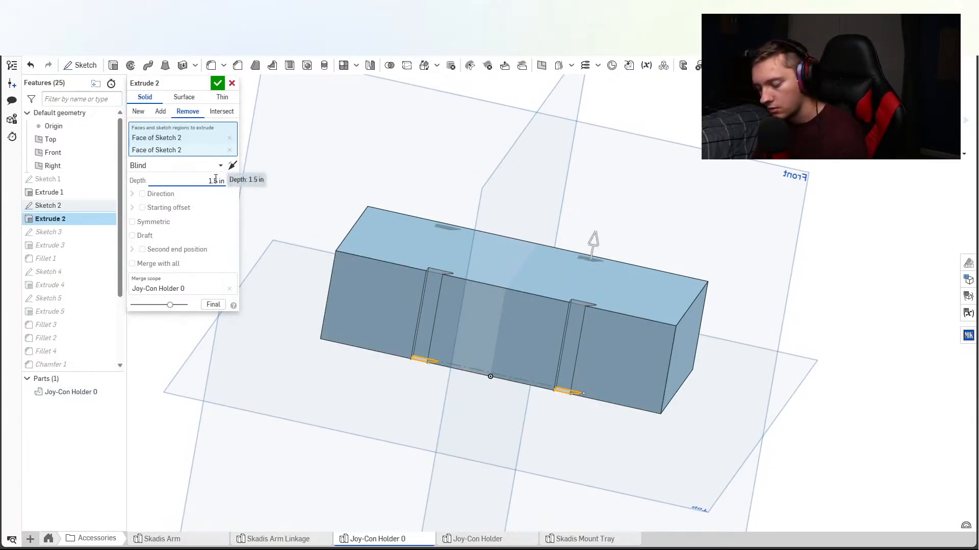
text(.5)
key(Return)
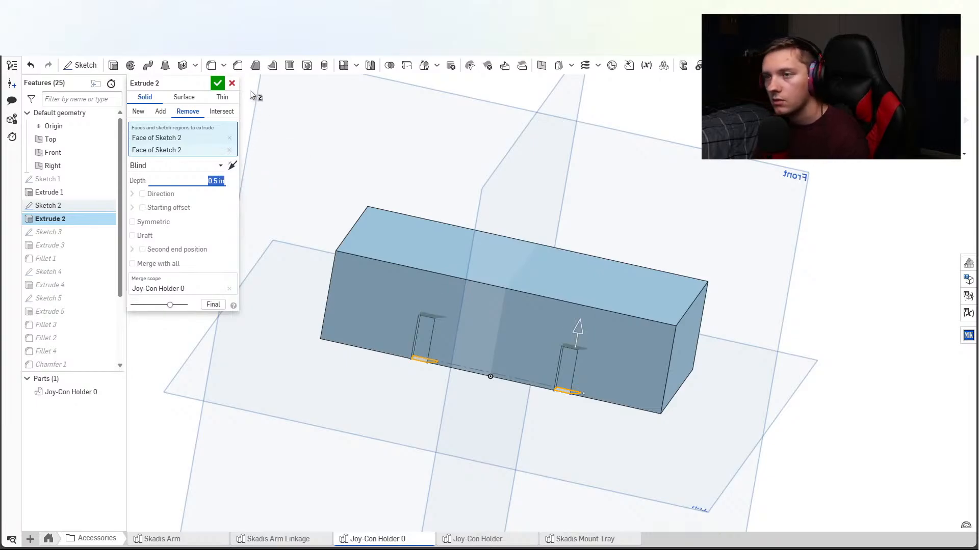
click(219, 86)
scroll(492, 293, down, 3)
right_drag(478, 287, 515, 289)
scroll(473, 319, up, 3)
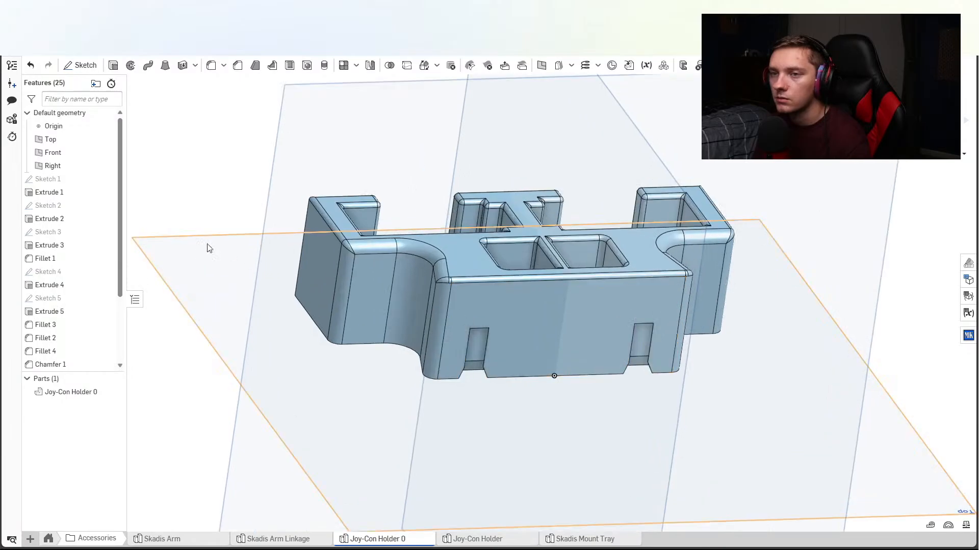
Check the block's Extrude 1 depth and set the rear slot cut in Extrude 2 to 0.75 in deep.
double_click(69, 195)
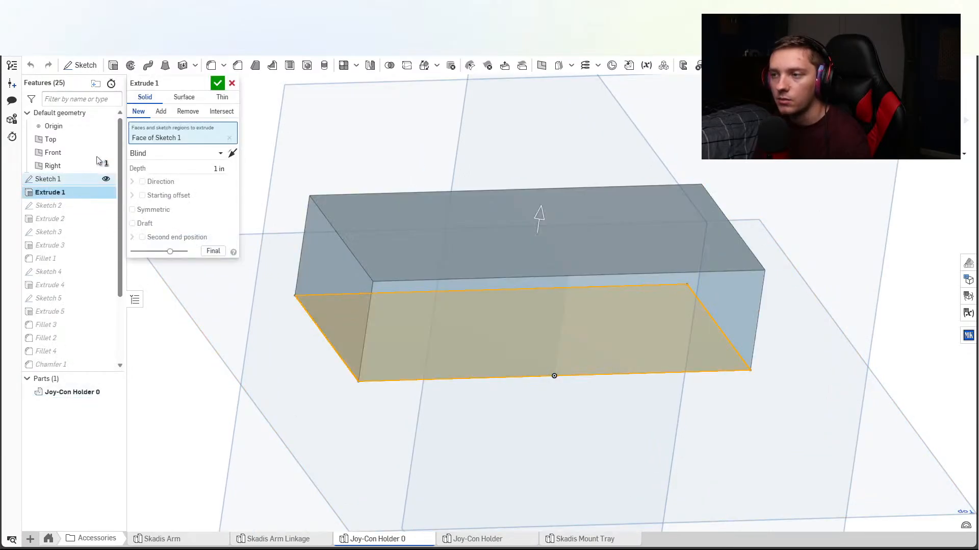
click(219, 85)
double_click(50, 218)
click(216, 181)
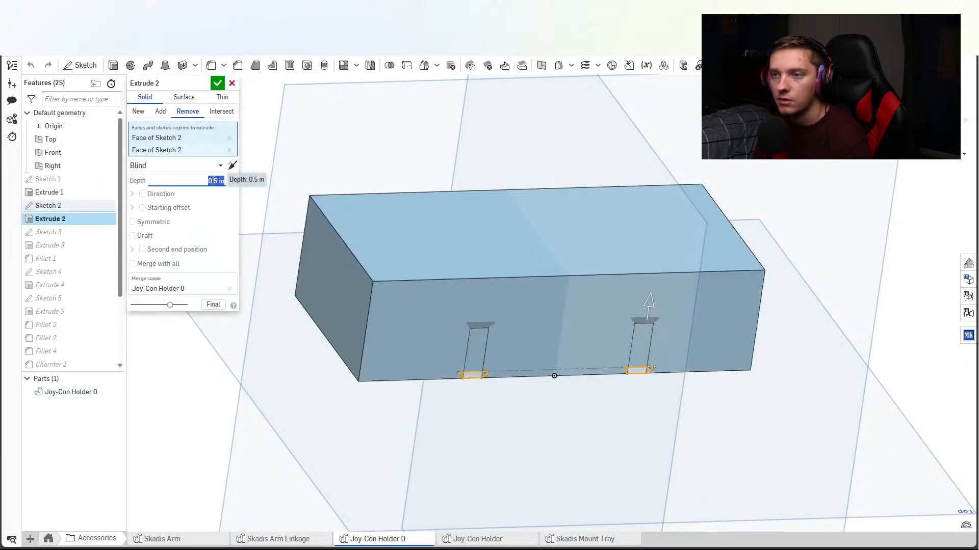
text(7)
key(Return)
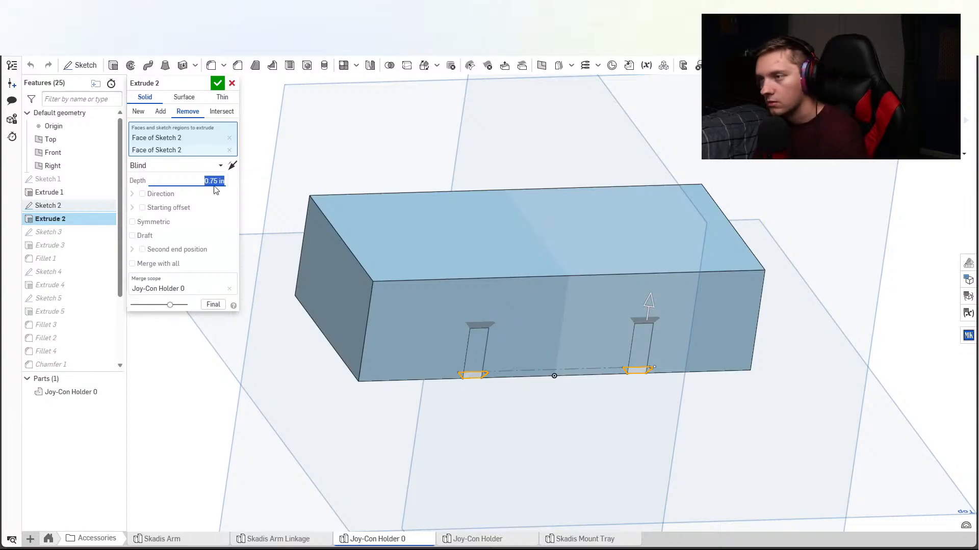
click(217, 83)
scroll(530, 315, down, 2)
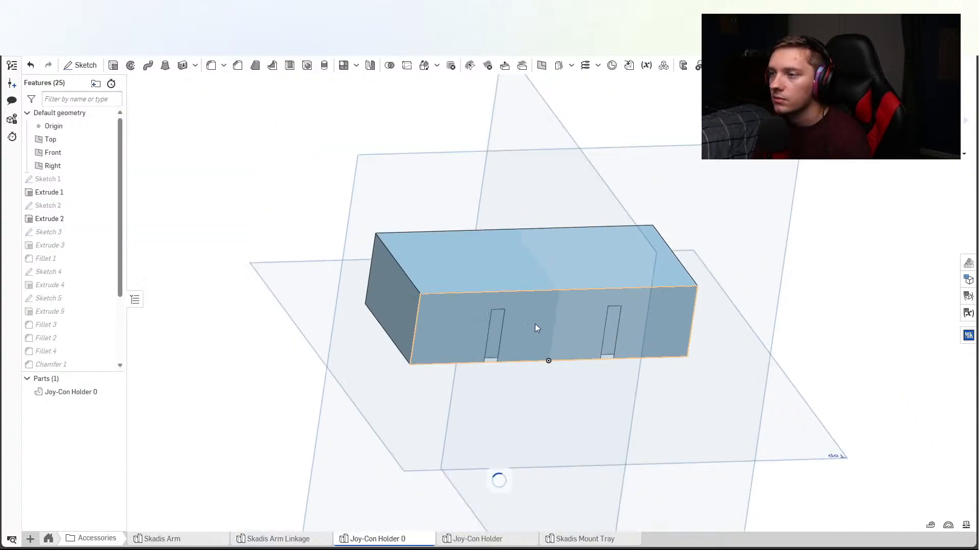
right_drag(534, 323, 497, 405)
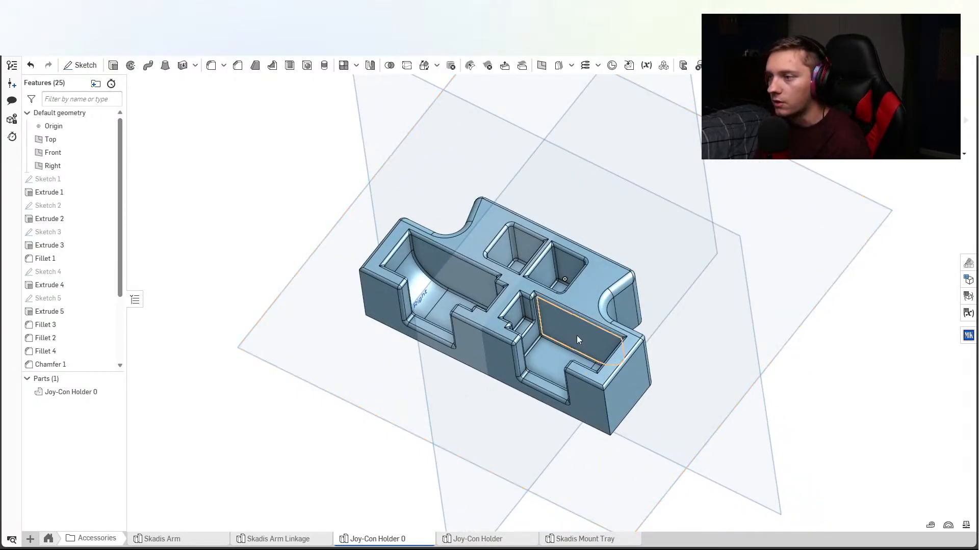
Set the widths of both small inner notches beside the central divider in Sketch 3 to 0.125 in.
right_drag(577, 338, 608, 342)
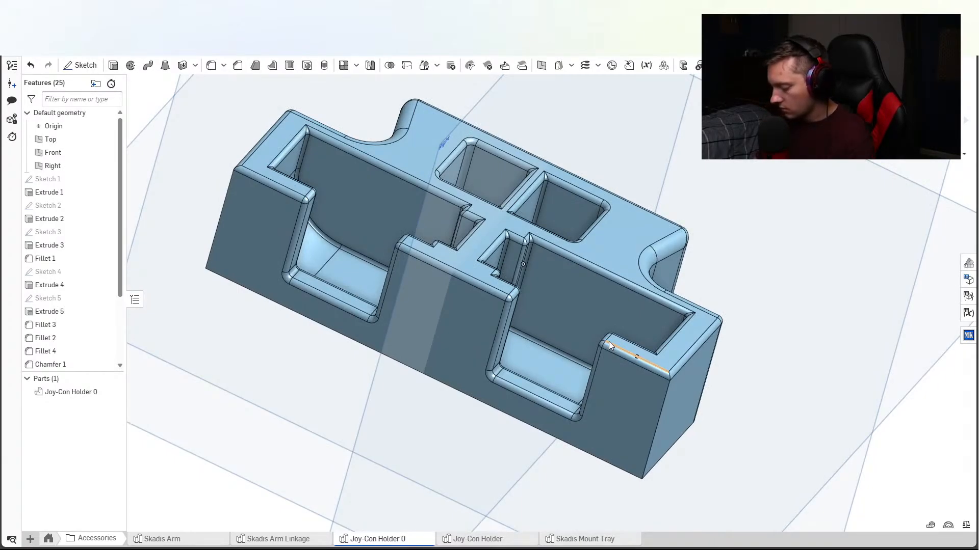
mouse_move(609, 342)
right_down()
mouse_move(552, 334)
mouse_move(568, 371)
mouse_move(546, 356)
mouse_move(521, 364)
right_up()
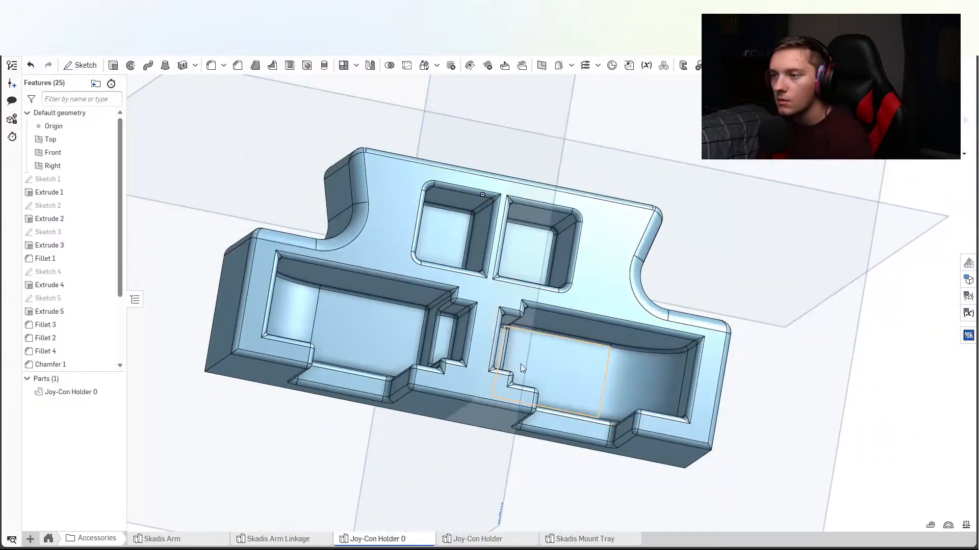
double_click(70, 233)
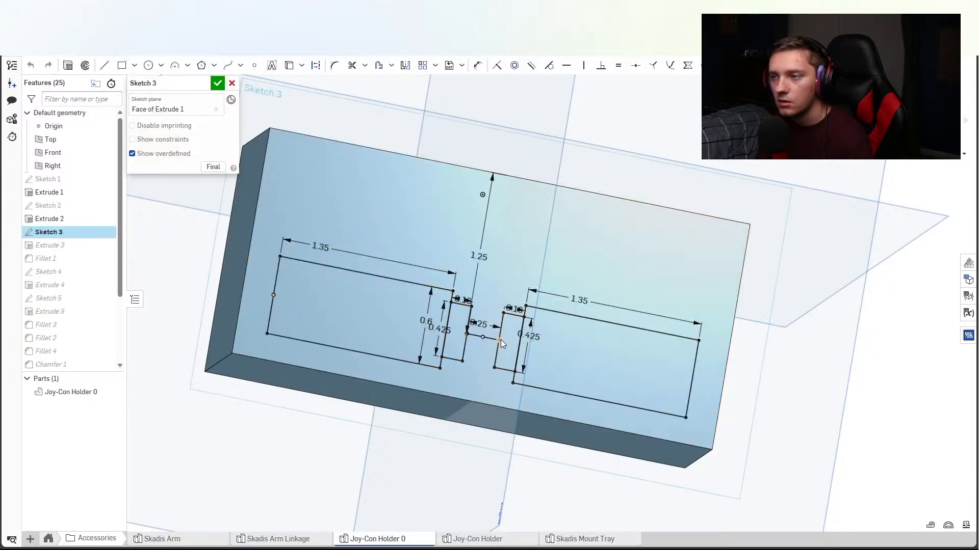
scroll(500, 339, up, 3)
double_click(523, 289)
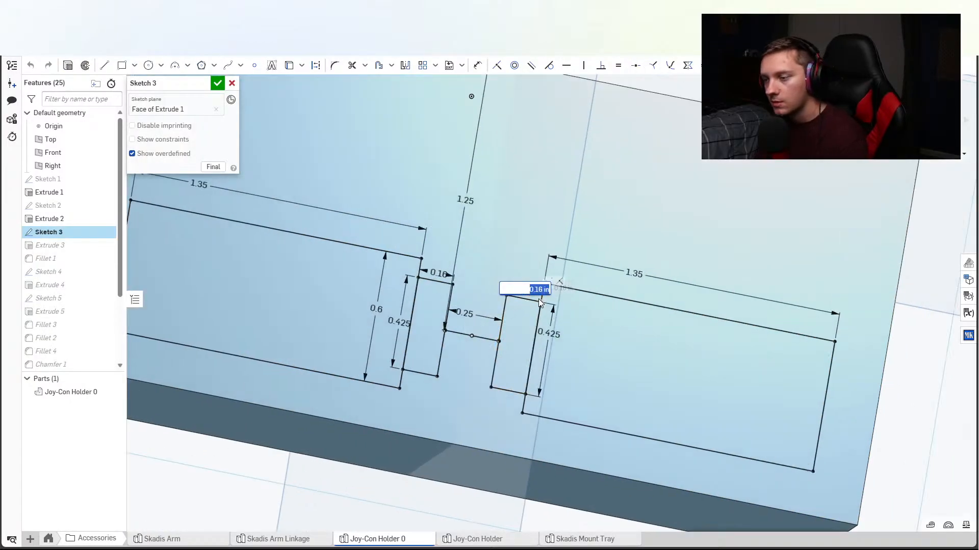
text(.125)
key(Return)
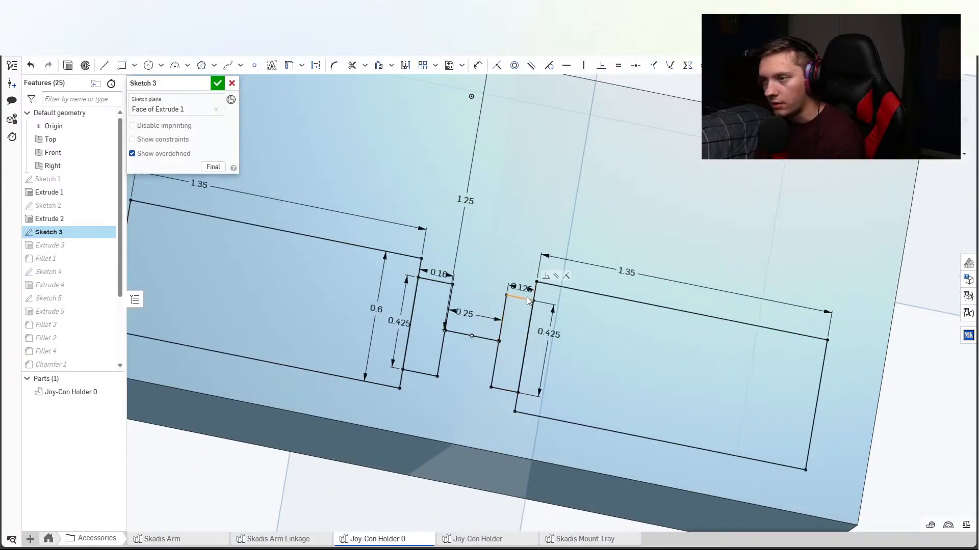
double_click(438, 274)
text(.125)
key(Return)
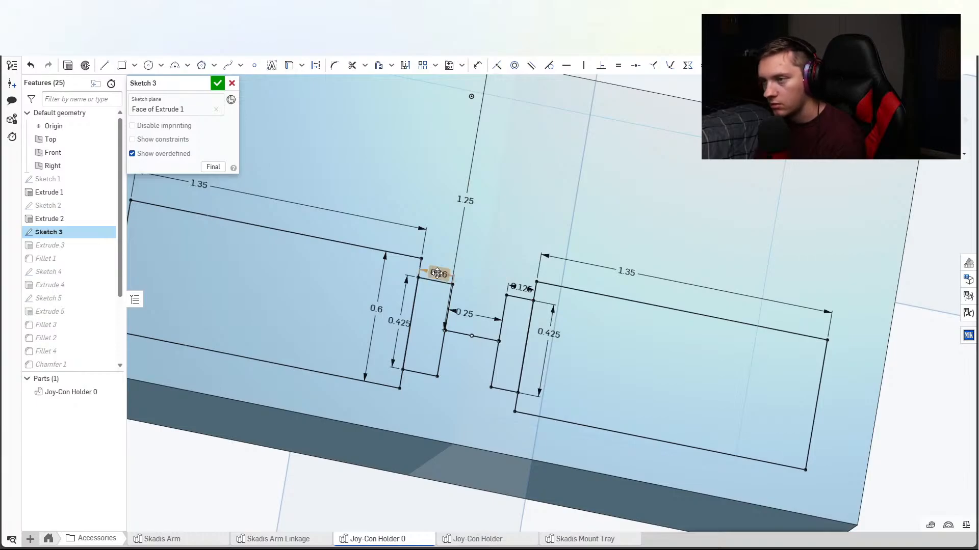
click(217, 83)
scroll(487, 341, down, 5)
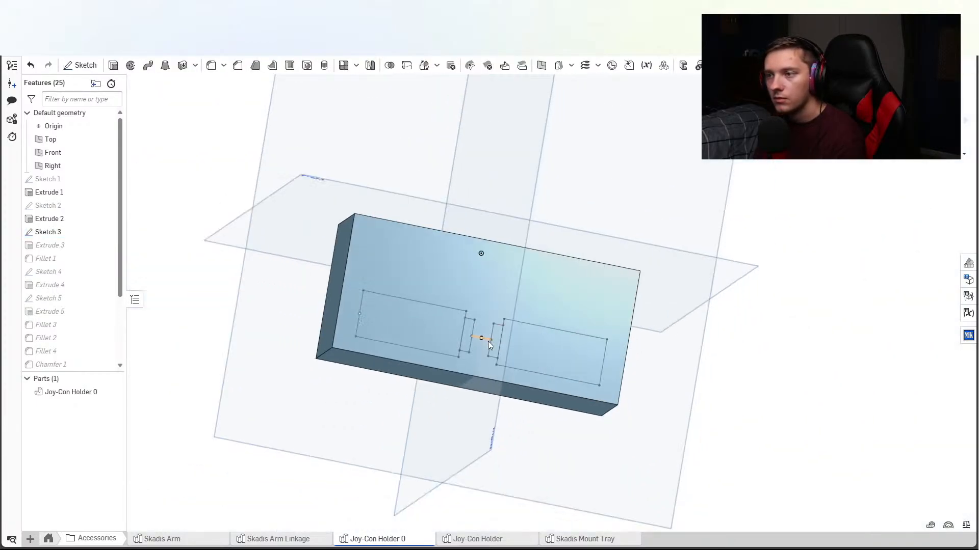
Change the widths of both small inner notches in Sketch 3 to 0.15 in and accept the sketch.
right_drag(604, 351, 575, 325)
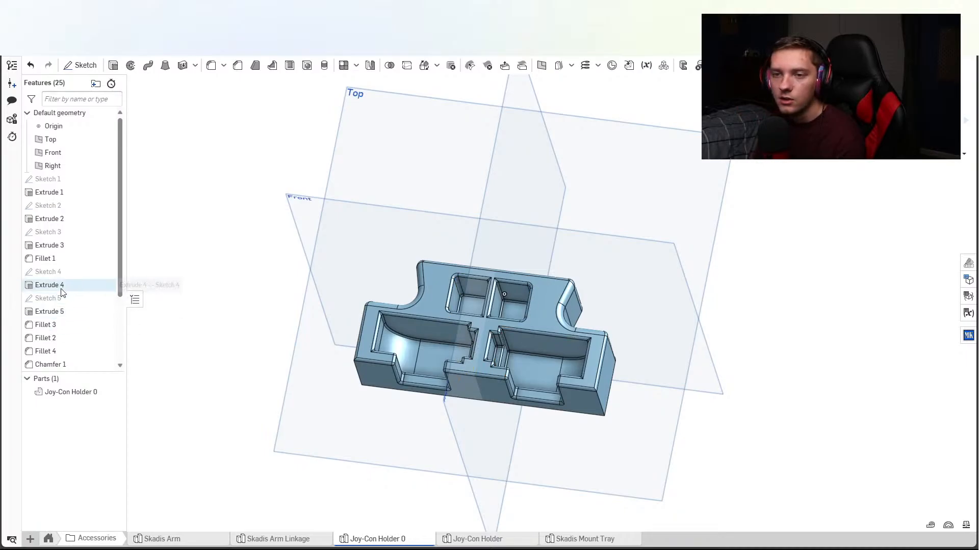
double_click(48, 232)
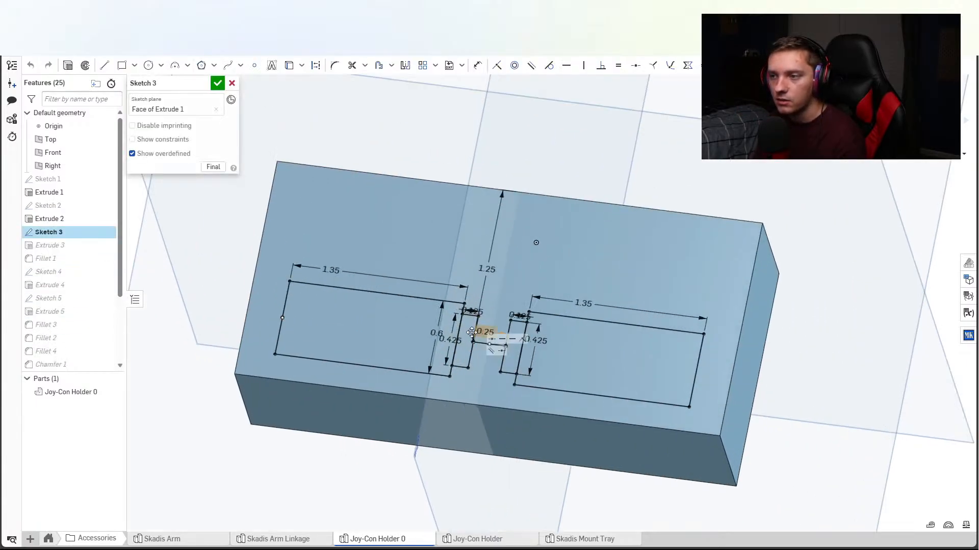
double_click(475, 297)
text(.1)
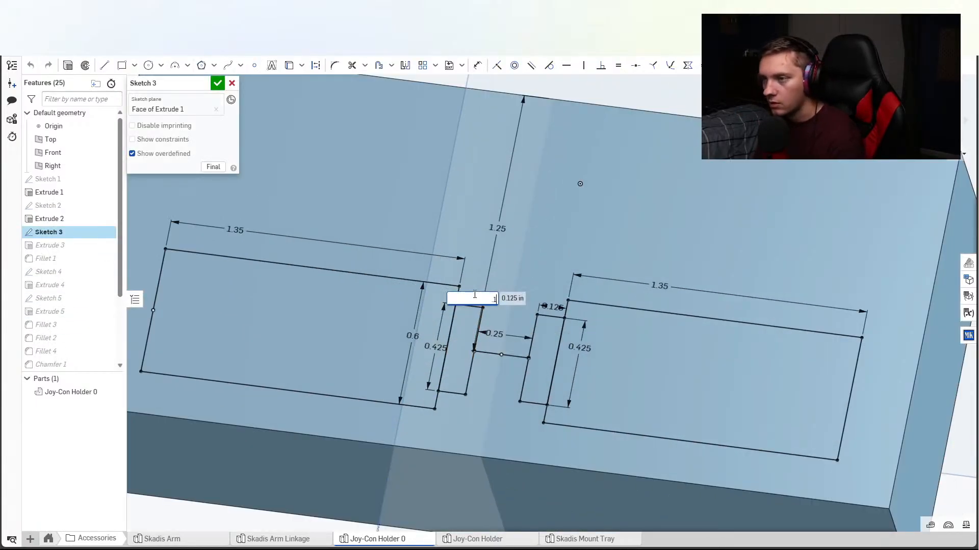
text(5)
key(Return)
double_click(552, 306)
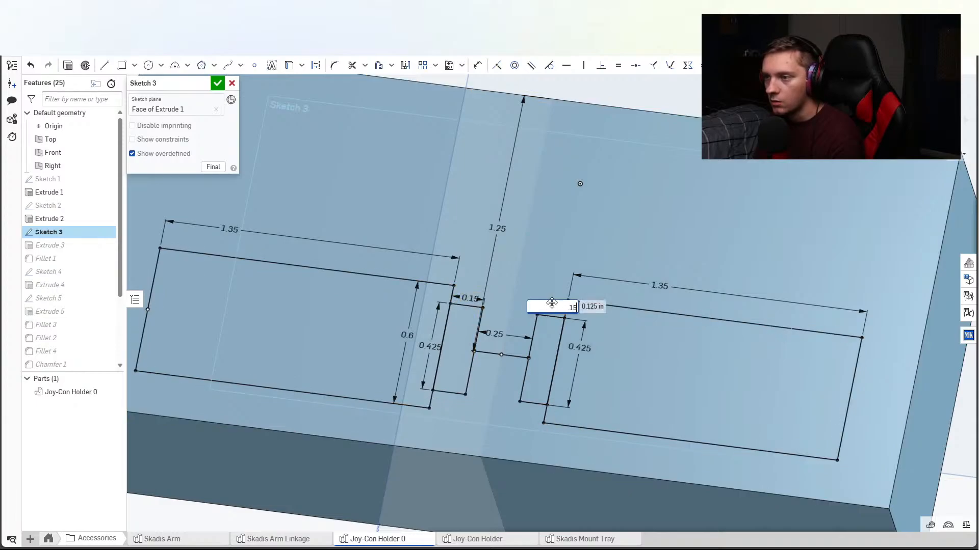
text(.15)
key(Return)
click(217, 83)
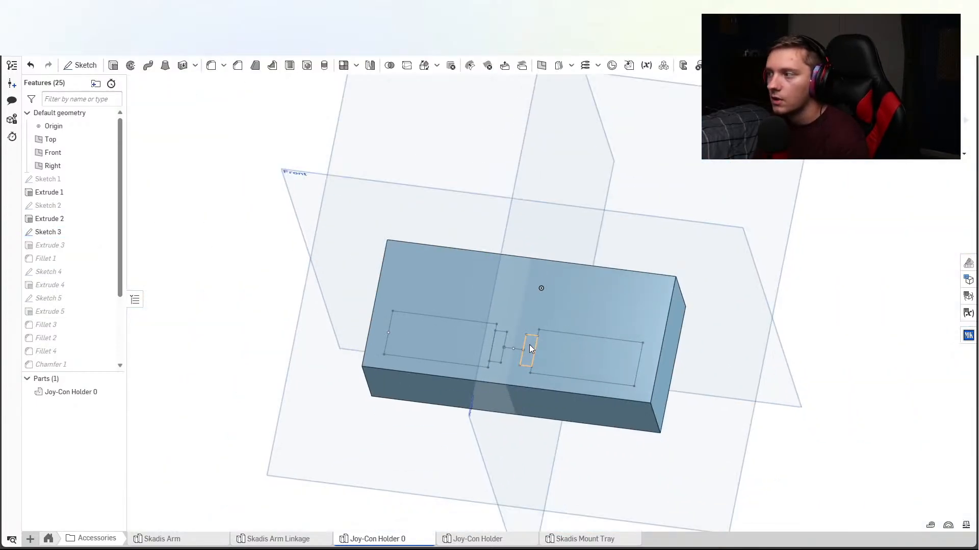
right_drag(529, 345, 535, 366)
scroll(69, 361, down, 2)
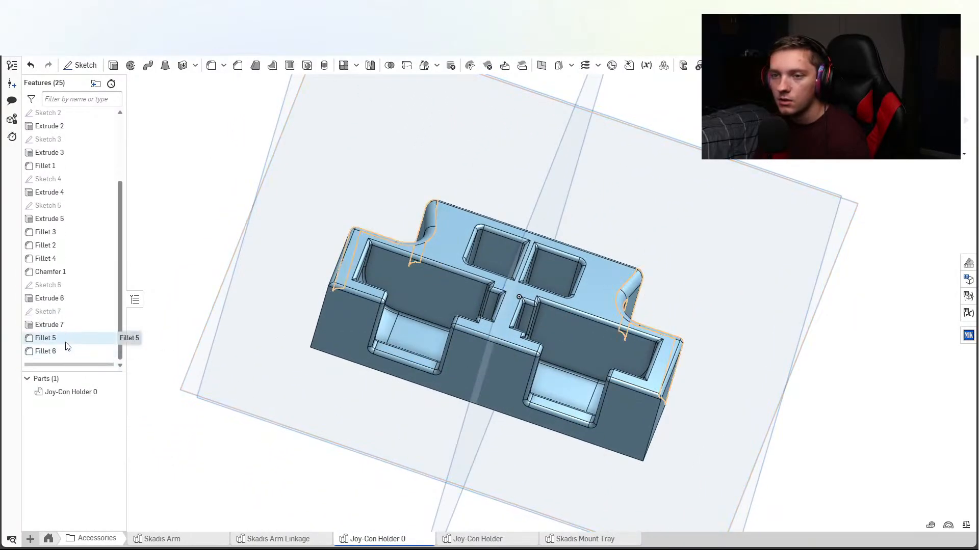
Add the block's two front vertical corner edges to Fillet 5 with a 0.1 in radius.
double_click(66, 339)
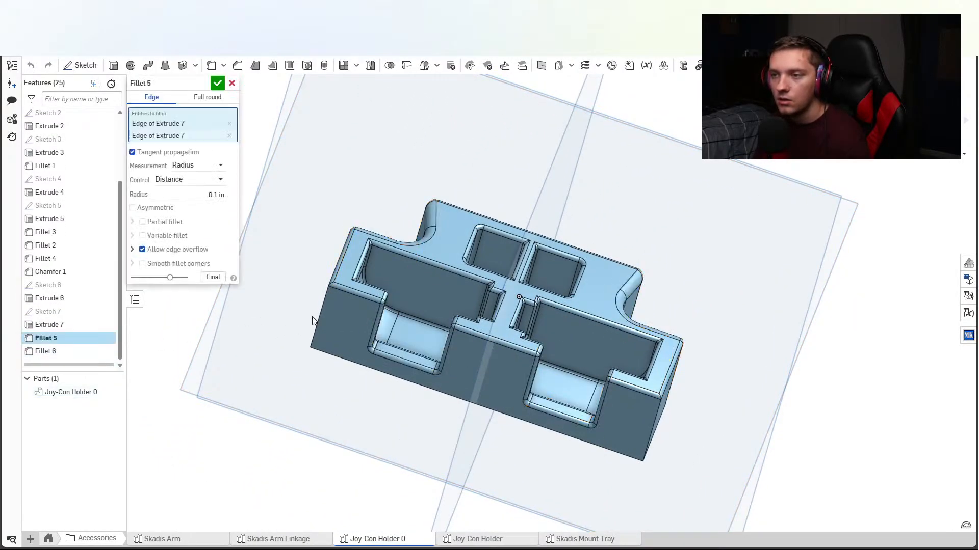
scroll(337, 313, up, 2)
right_drag(312, 316, 440, 345)
click(322, 302)
scroll(326, 303, down, 2)
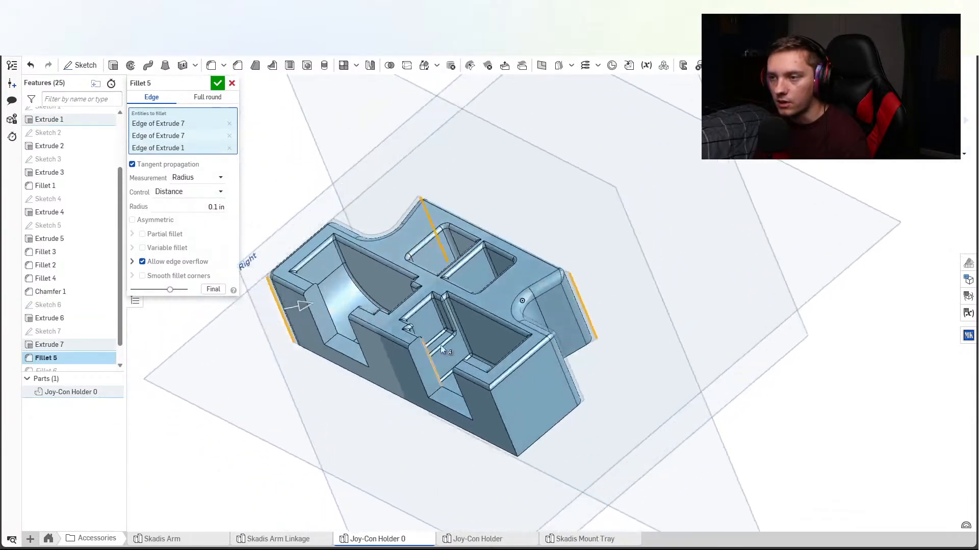
click(498, 405)
right_drag(499, 405, 479, 354)
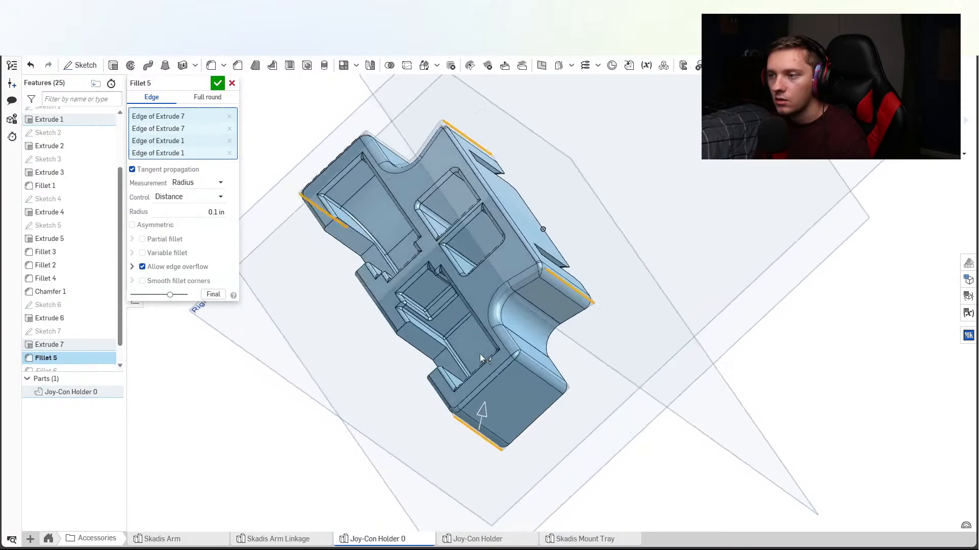
click(198, 213)
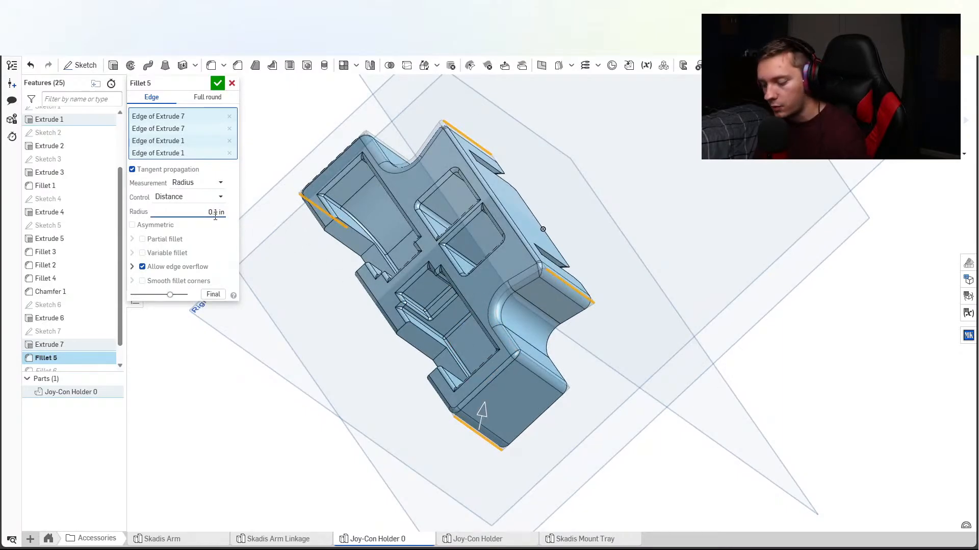
right_drag(325, 258, 340, 257)
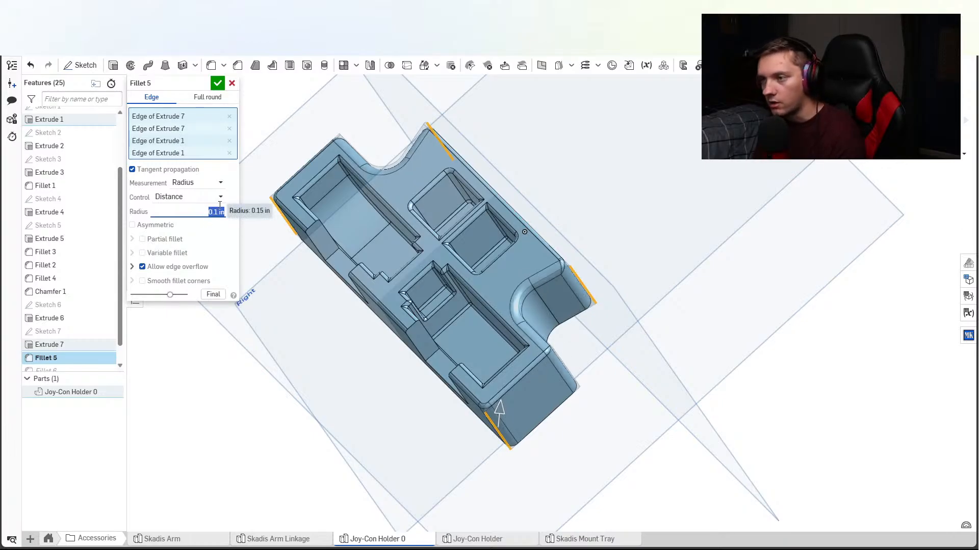
click(218, 85)
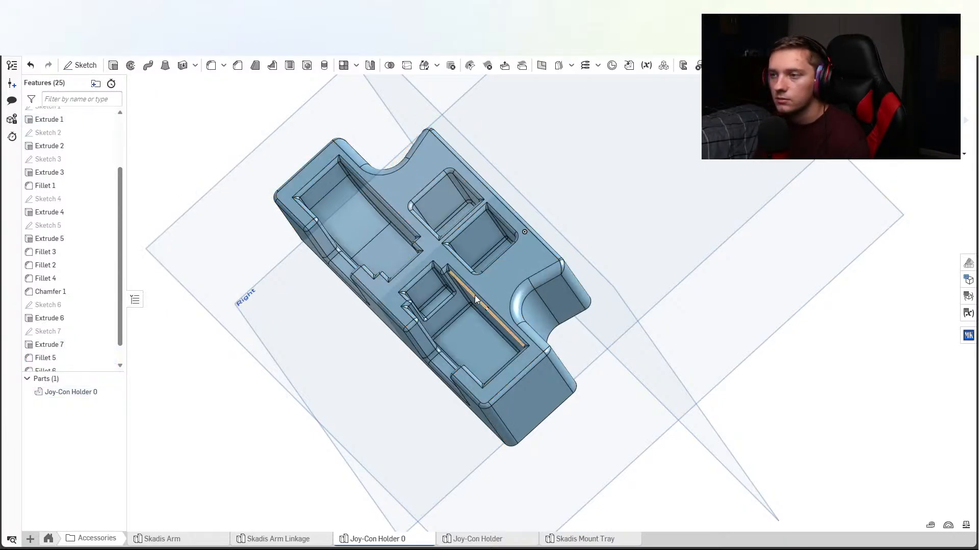
right_drag(476, 295, 499, 478)
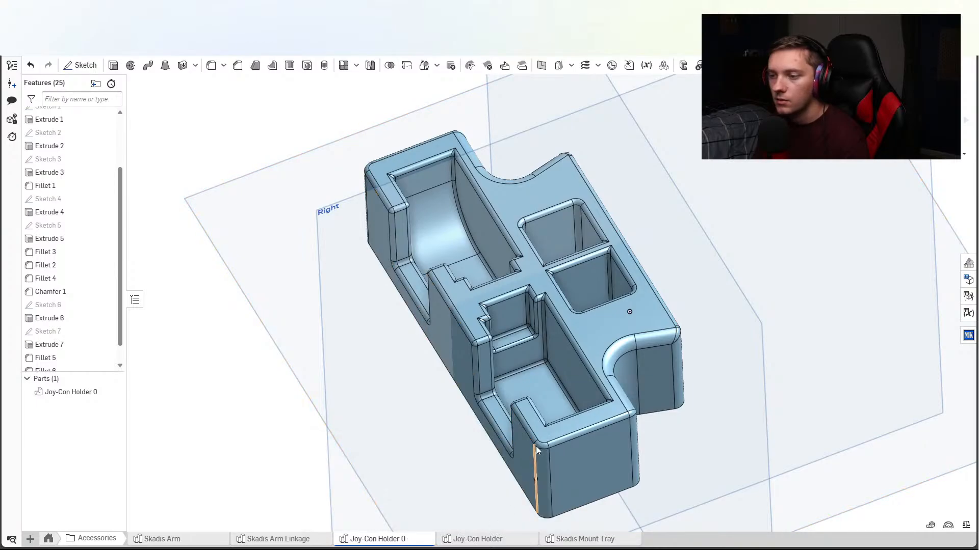
right_drag(536, 446, 535, 357)
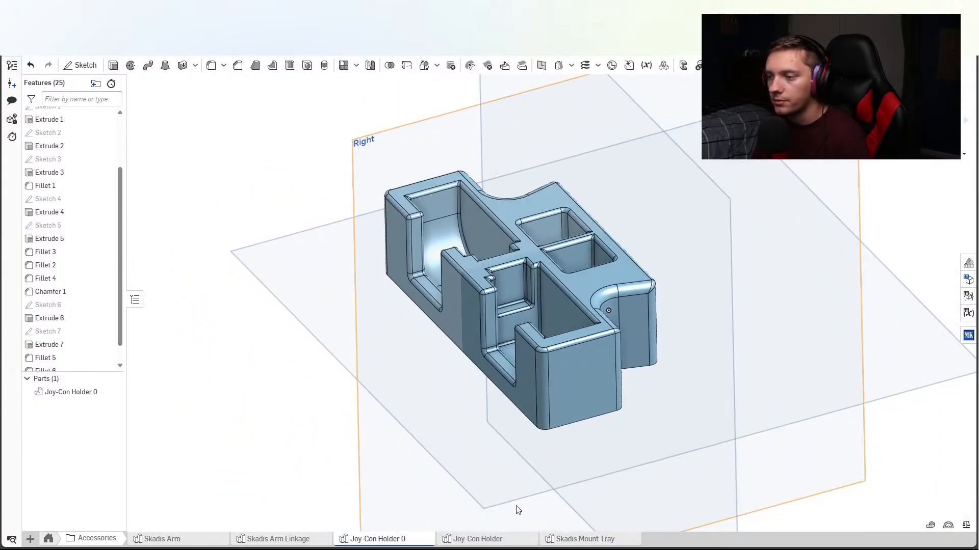
right_drag(400, 421, 447, 438)
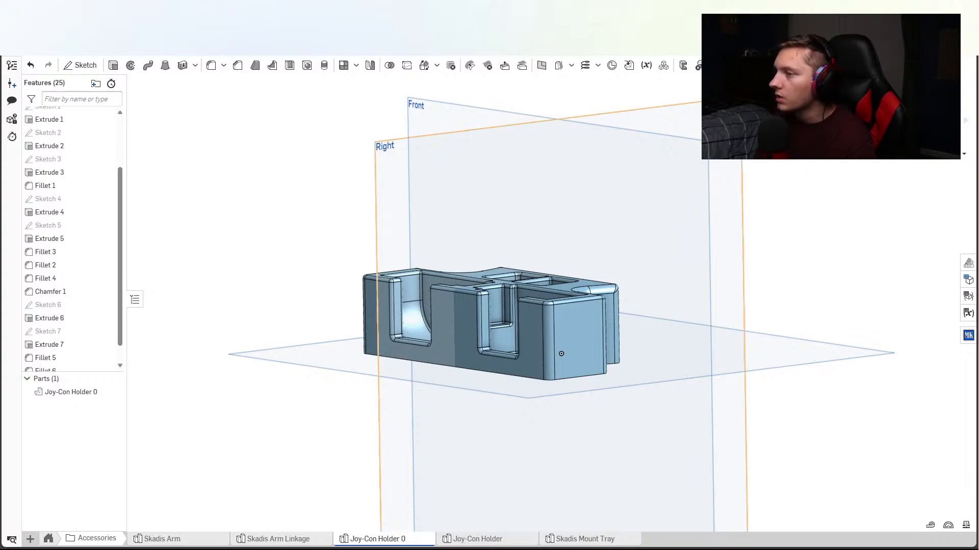
mouse_move(833, 293)
right_down()
mouse_move(808, 301)
mouse_move(834, 296)
right_up()
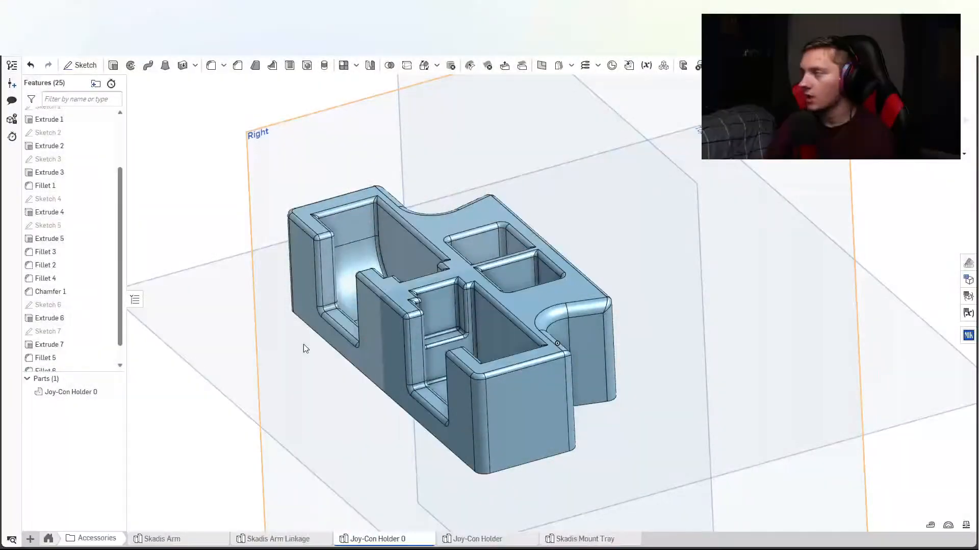
right_drag(303, 344, 589, 338)
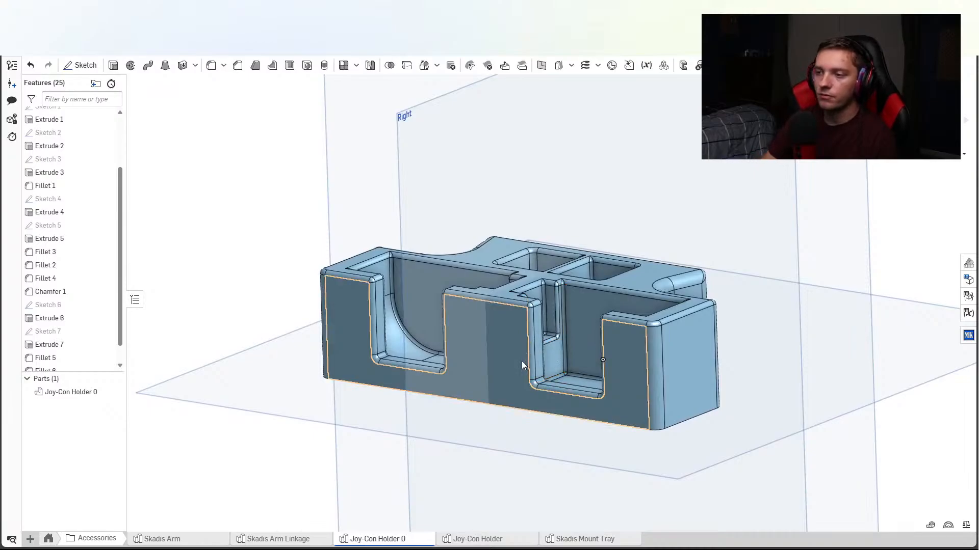
Delete the empty Joy-Con Holder part studio.
click(489, 541)
right_click(478, 542)
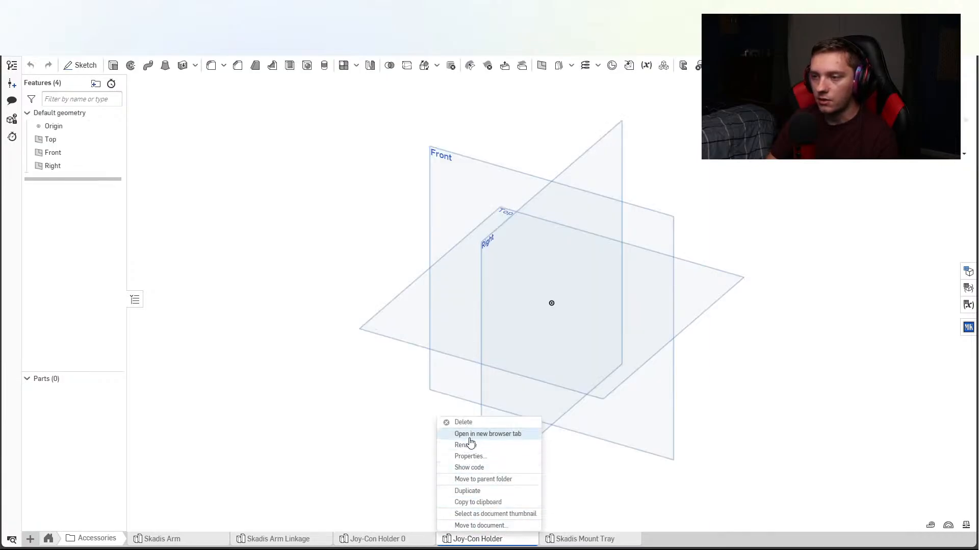
Rename the Joy-Con Holder 0 part studio and the part inside it as Joy-Con Holder.
click(377, 539)
right_click(404, 542)
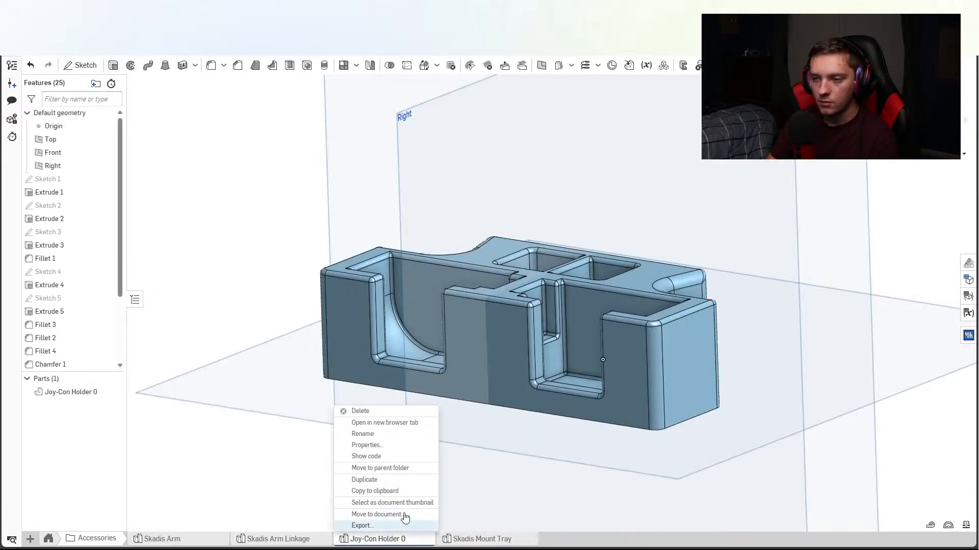
click(412, 540)
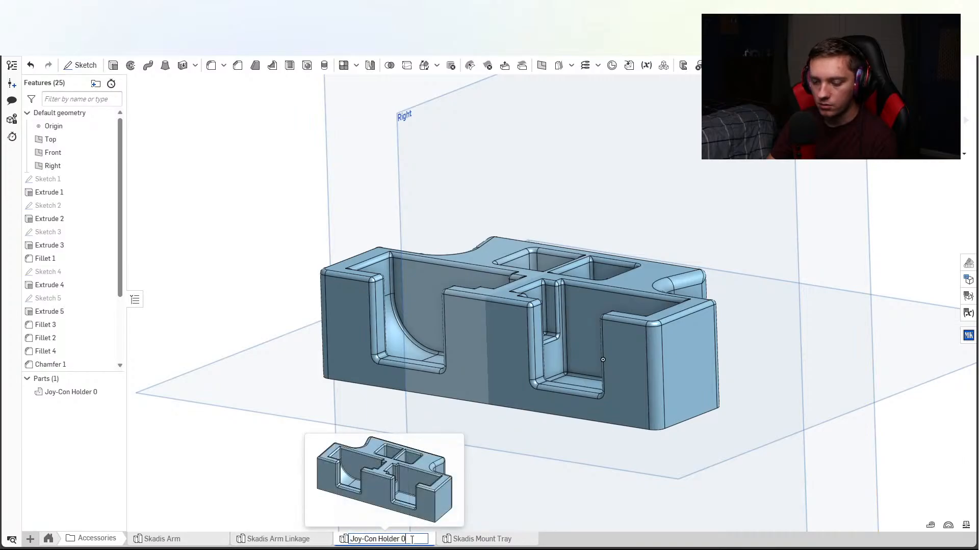
right_click(75, 392)
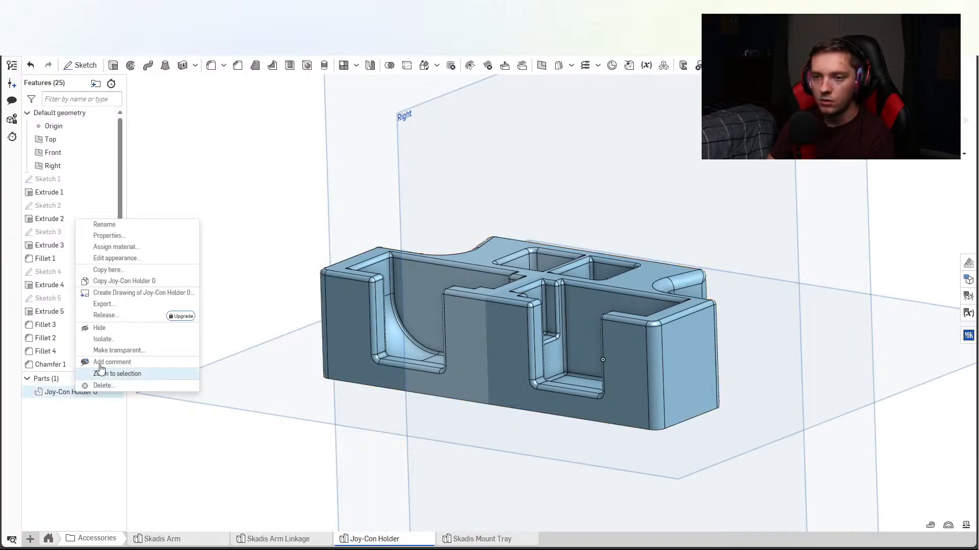
click(104, 225)
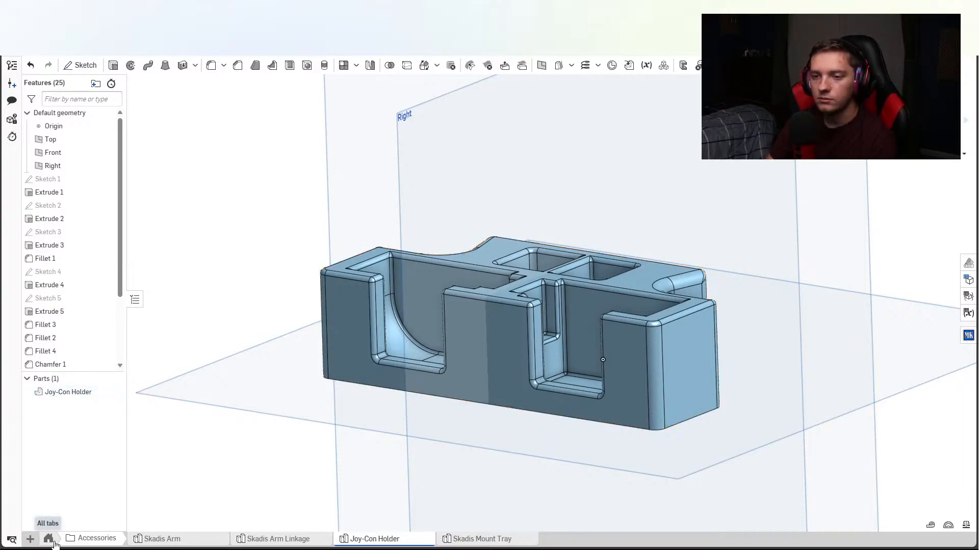
Open the Skadis Board Assembly and set its display style to Hidden edges visible.
click(426, 540)
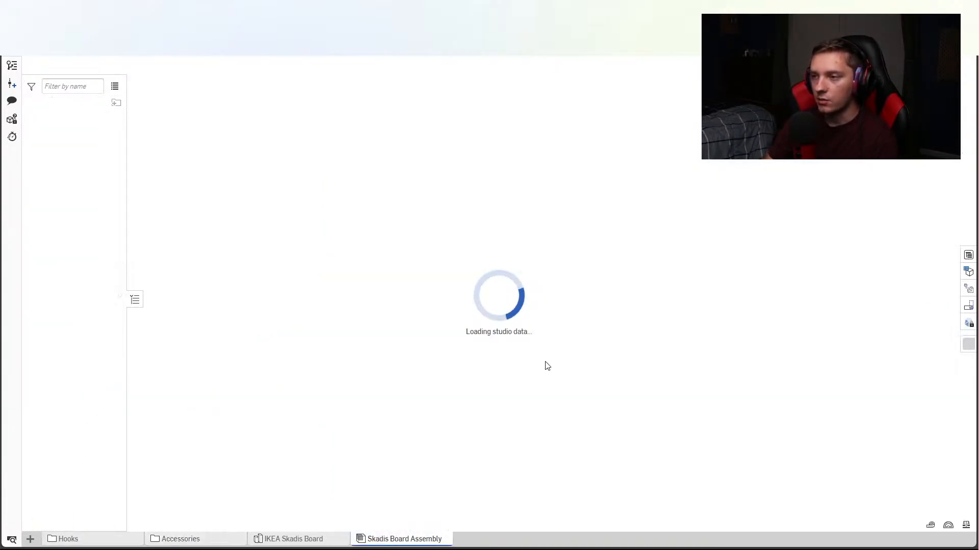
right_drag(547, 363, 614, 366)
scroll(541, 362, up, 4)
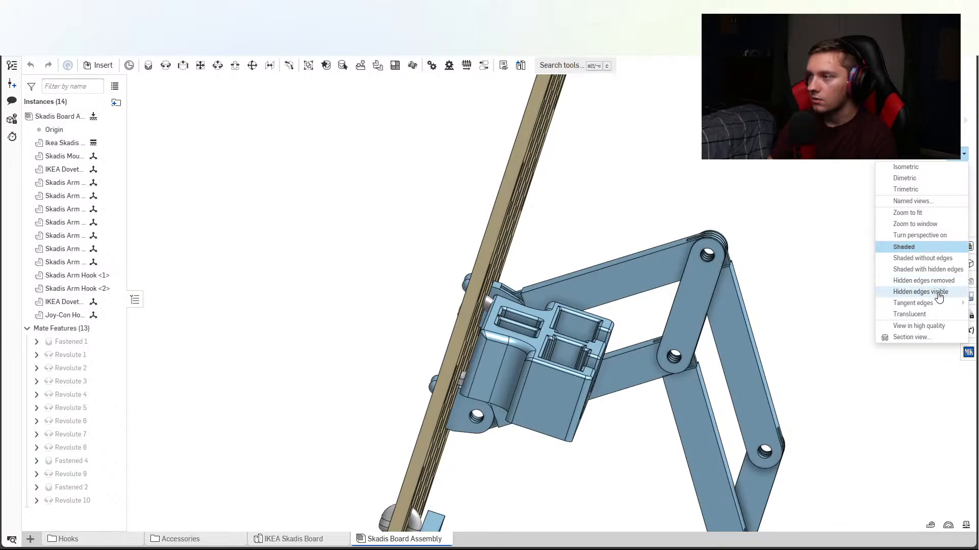
click(939, 296)
scroll(526, 338, up, 4)
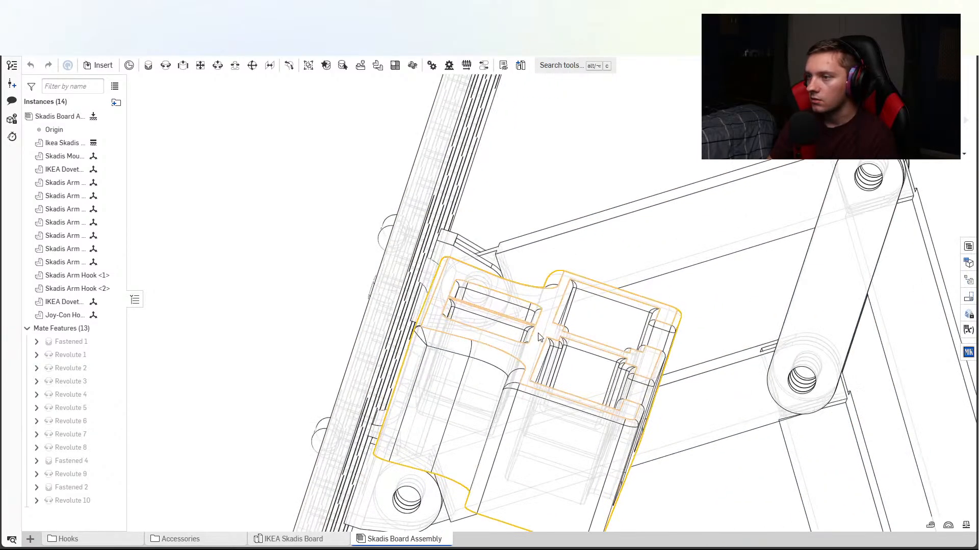
Examine the Joy-Con Holder on the pegboard from the side, front and above to judge how its mounting slots meet the hook.
right_drag(526, 338, 493, 342)
scroll(492, 343, down, 7)
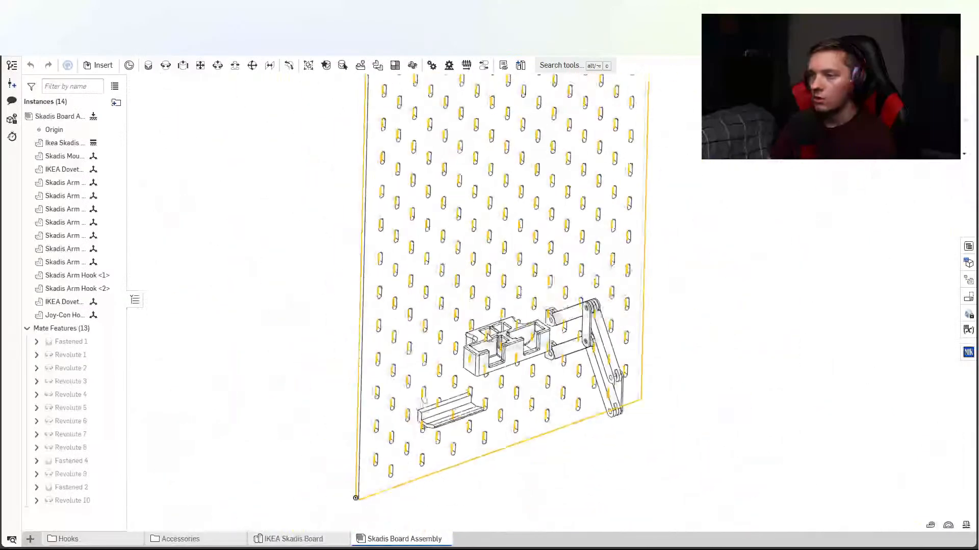
right_drag(754, 336, 631, 321)
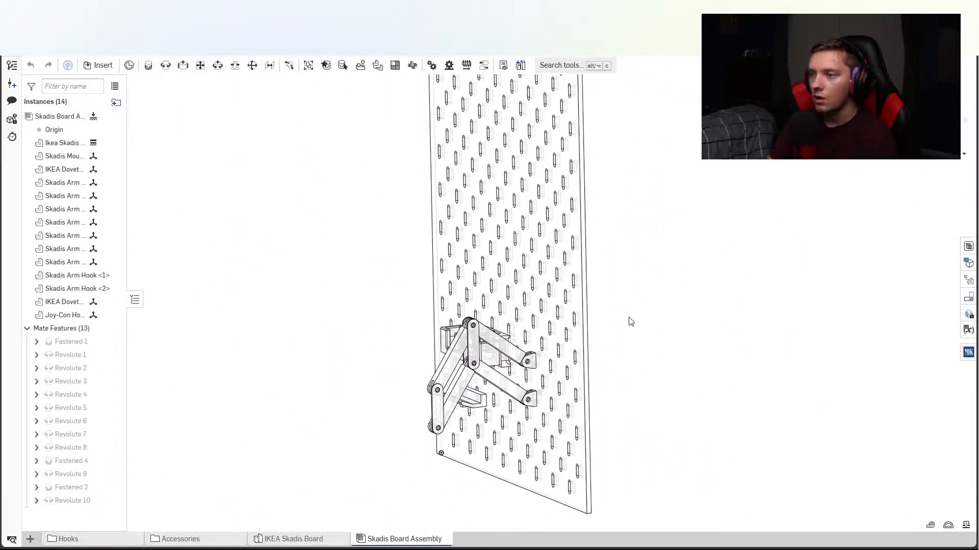
middle_drag(631, 321, 643, 332)
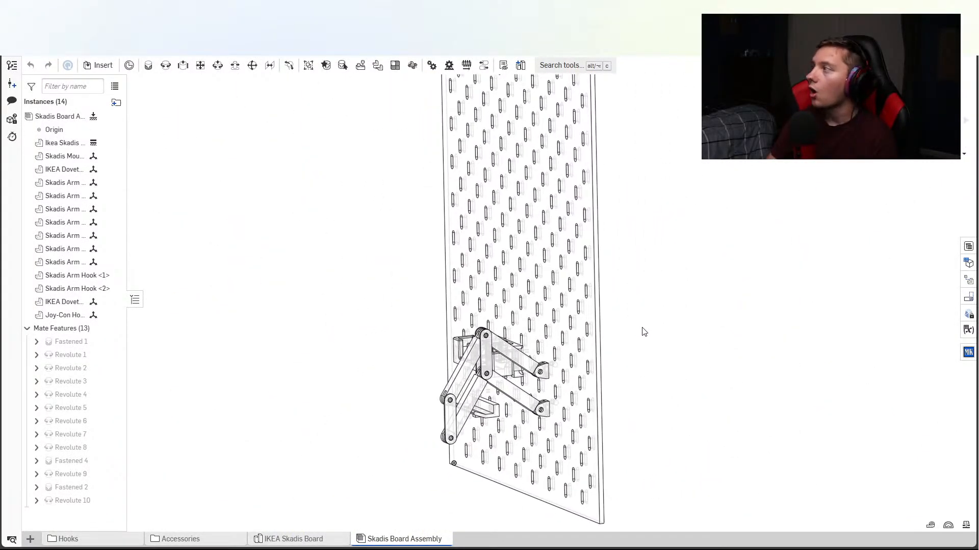
right_drag(639, 337, 732, 336)
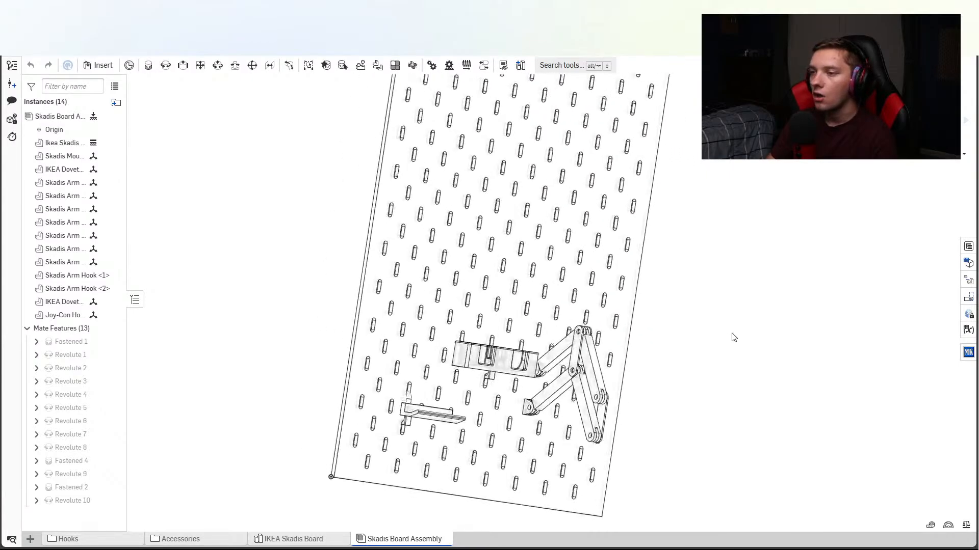
scroll(605, 368, up, 5)
right_drag(606, 368, 785, 331)
scroll(499, 317, up, 10)
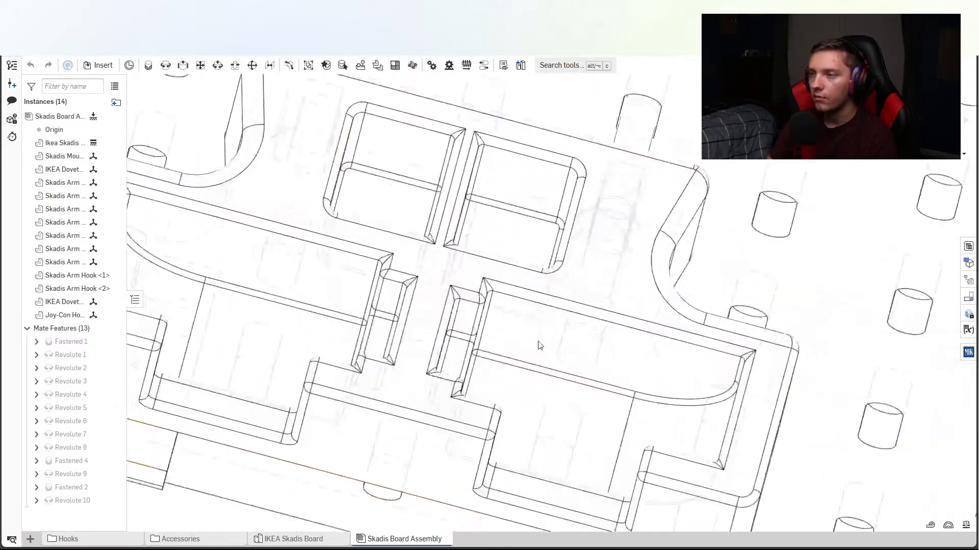
mouse_move(538, 363)
right_down()
mouse_move(531, 367)
mouse_move(543, 354)
right_up()
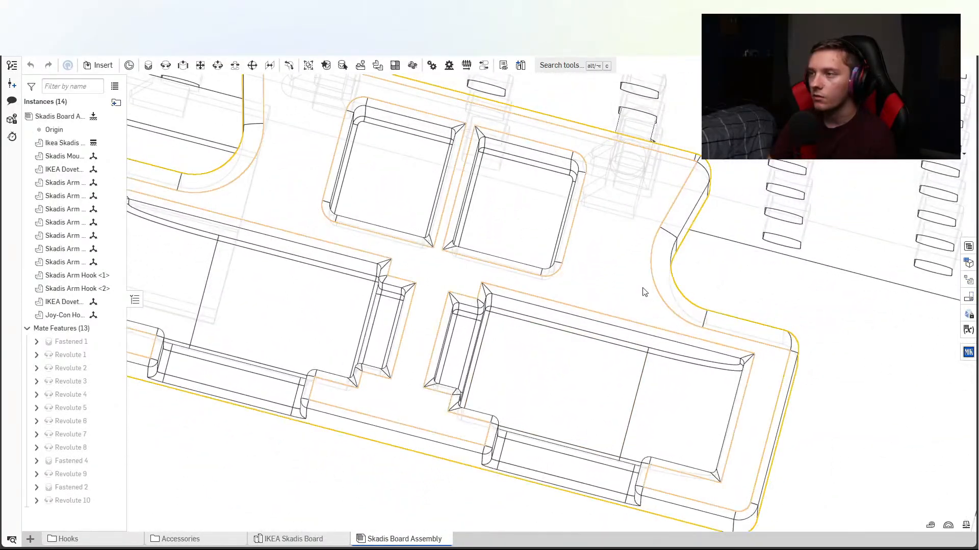
View the Joy-Con Holder square to its top face and move the holder slightly away from the pegboard, off the hook.
click(641, 291)
key(n)
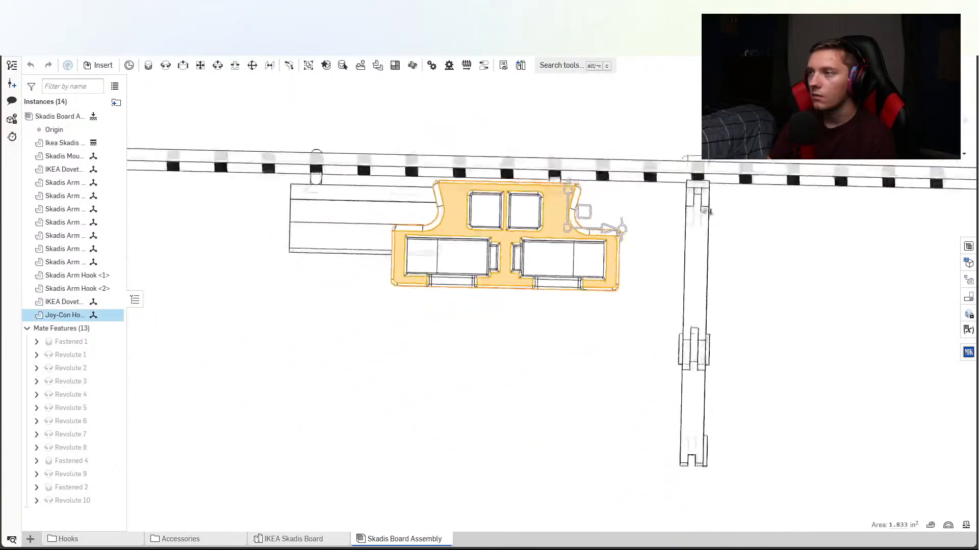
scroll(575, 187, up, 10)
middle_drag(497, 302, 656, 300)
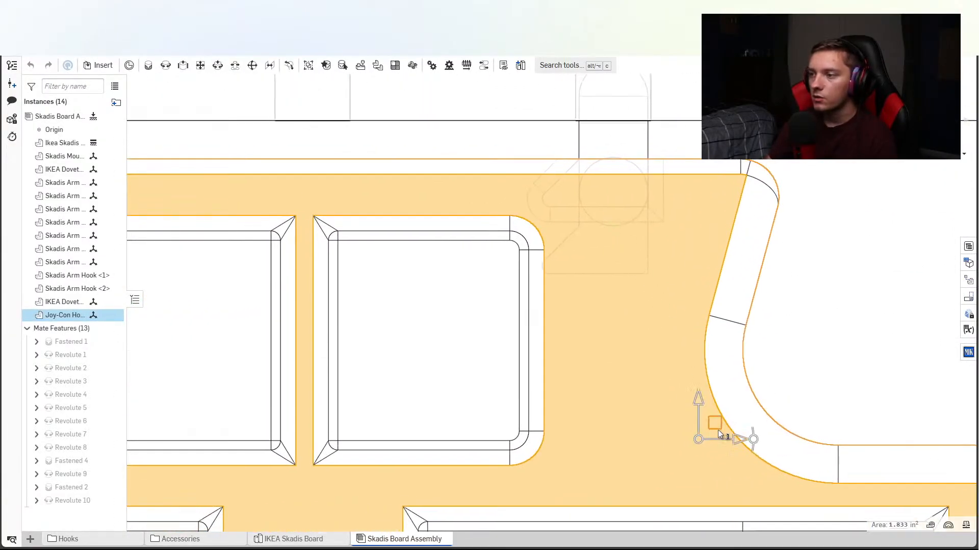
middle_drag(718, 441, 714, 493)
click(836, 384)
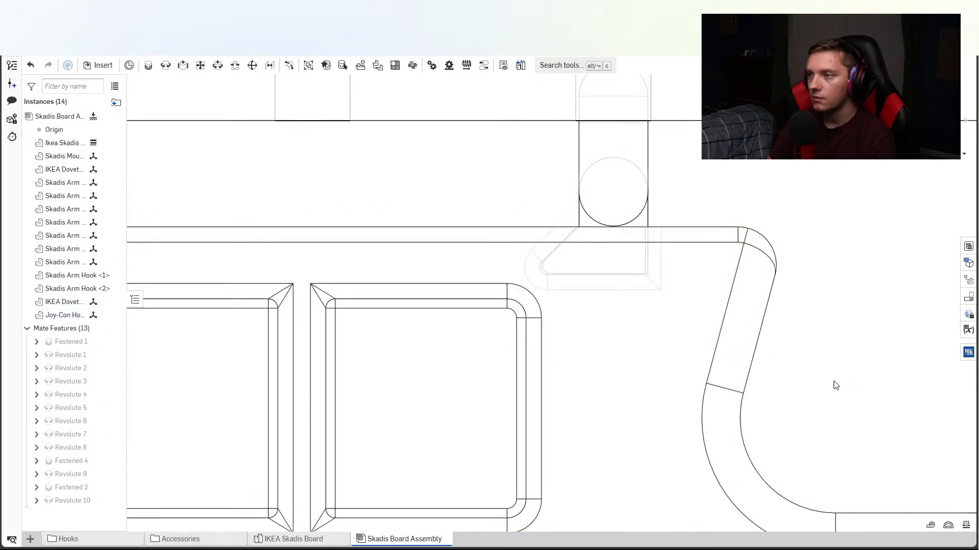
Move the Joy-Con Holder down along the pegboard by about 0.325 in.
scroll(747, 423, down, 3)
right_drag(748, 423, 830, 389)
middle_drag(830, 389, 566, 236)
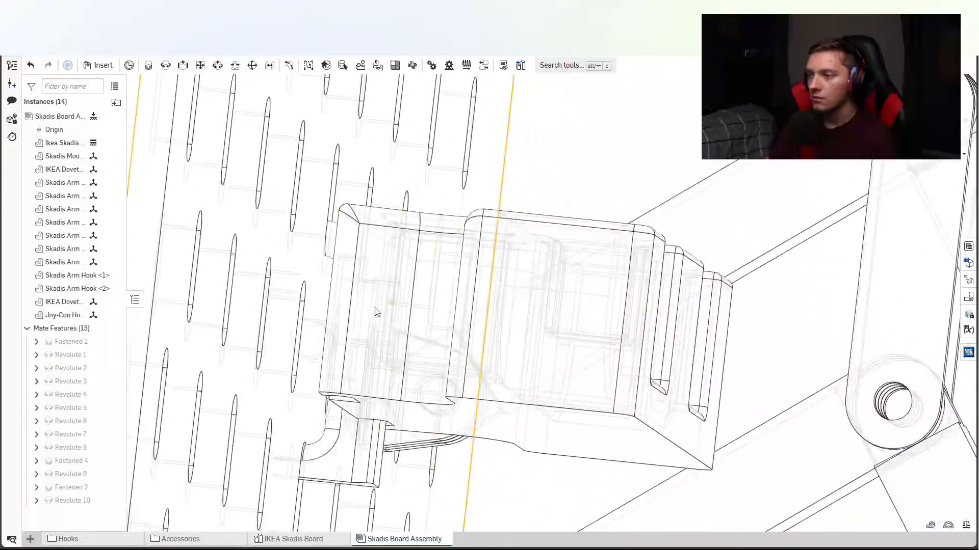
right_drag(375, 309, 383, 351)
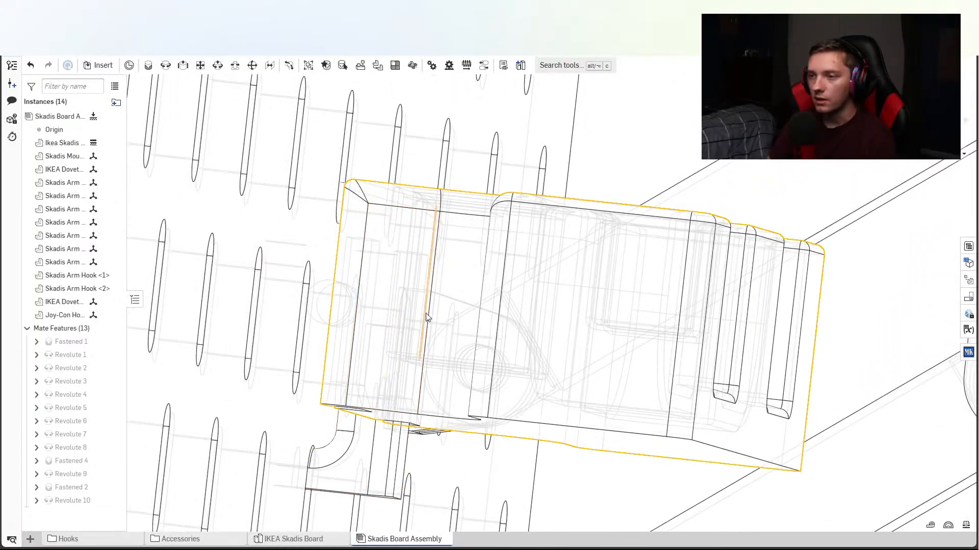
click(443, 311)
drag(446, 289, 448, 350)
scroll(444, 341, down, 7)
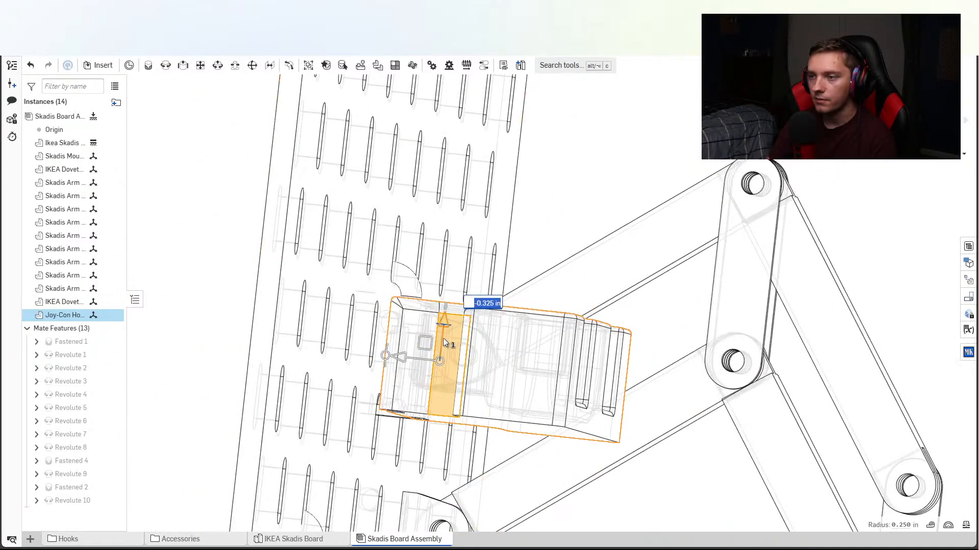
click(783, 283)
Display the assembly as Translucent with Phantom tangent edges and inspect the Joy-Con Holder's inner pockets and rear slots.
right_drag(783, 283, 783, 306)
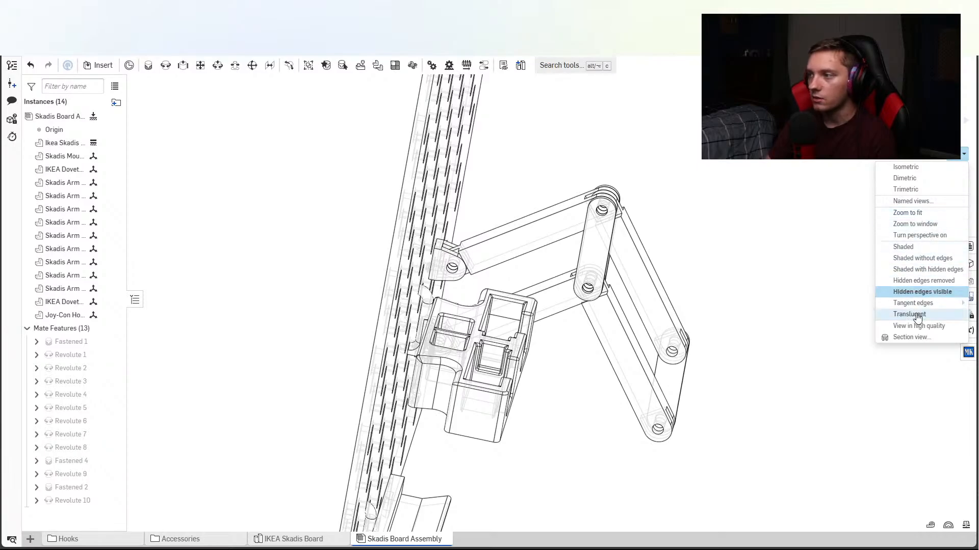
click(909, 314)
right_drag(902, 279, 854, 244)
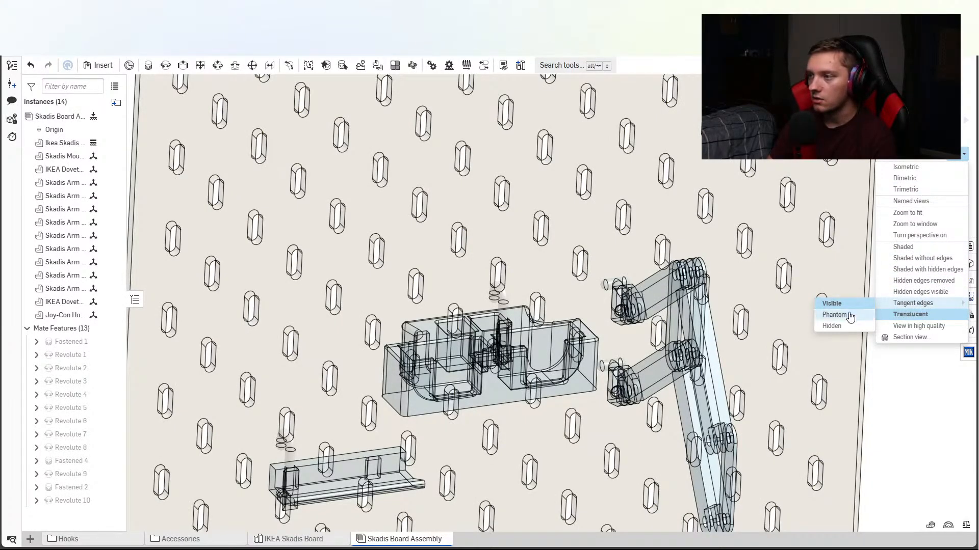
click(834, 315)
scroll(418, 376, up, 5)
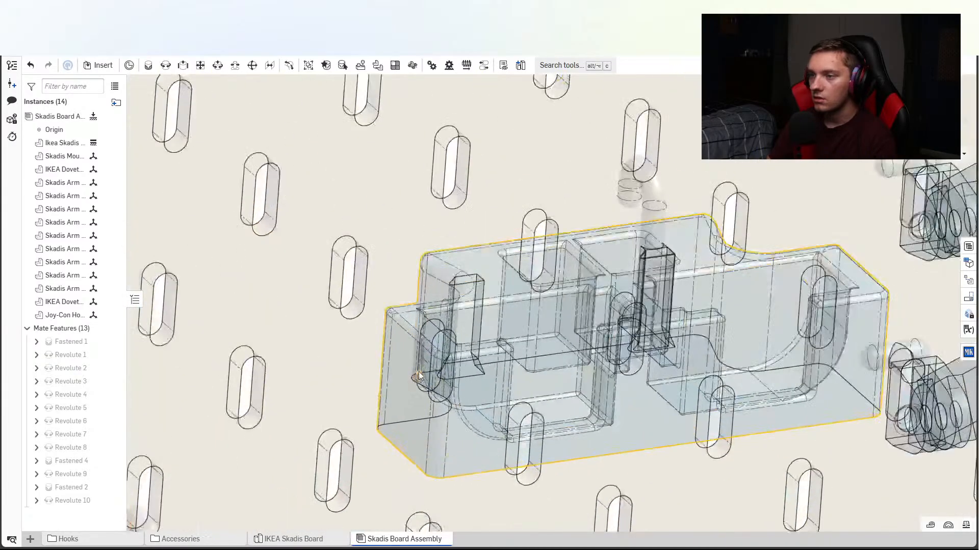
right_drag(418, 376, 453, 368)
middle_drag(528, 370, 367, 380)
scroll(441, 382, up, 3)
right_drag(441, 382, 460, 389)
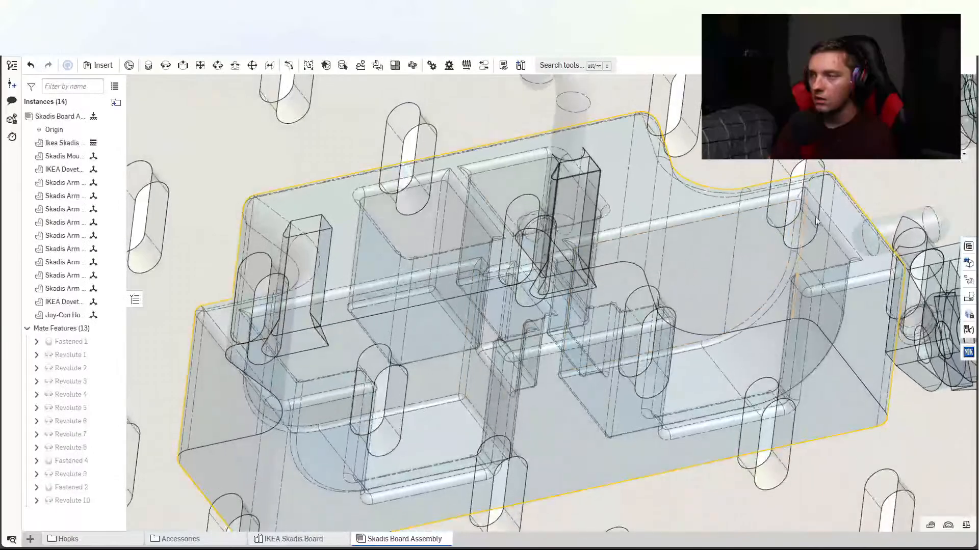
Set the tangent edges to Hidden and inspect the translucent holder, tray and arm on the pegboard.
click(963, 153)
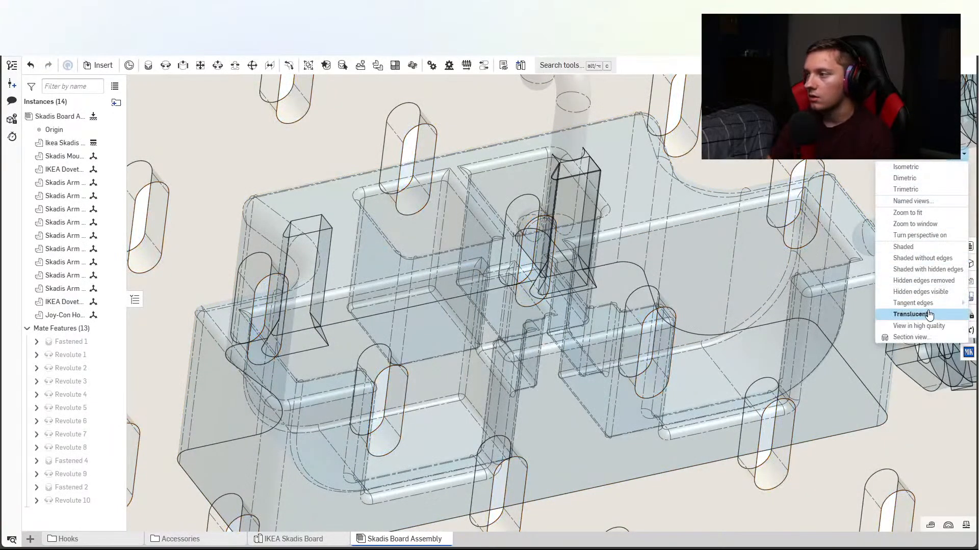
click(845, 327)
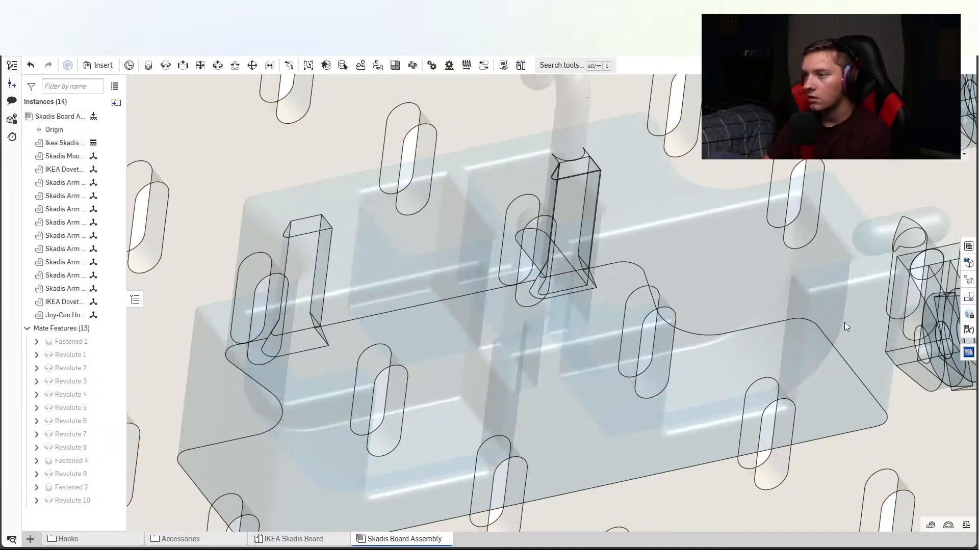
right_drag(844, 323, 769, 323)
scroll(743, 348, down, 5)
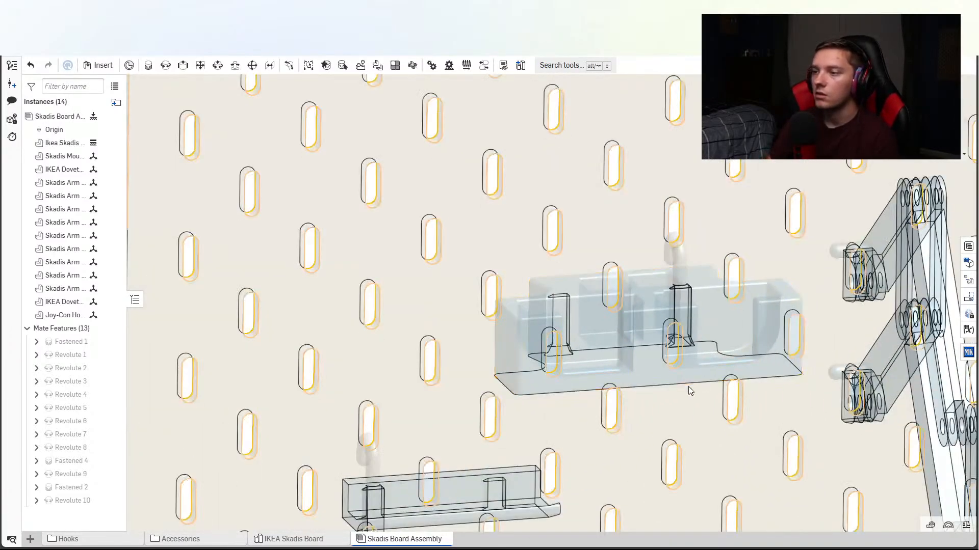
scroll(690, 391, down, 3)
right_drag(690, 392, 698, 408)
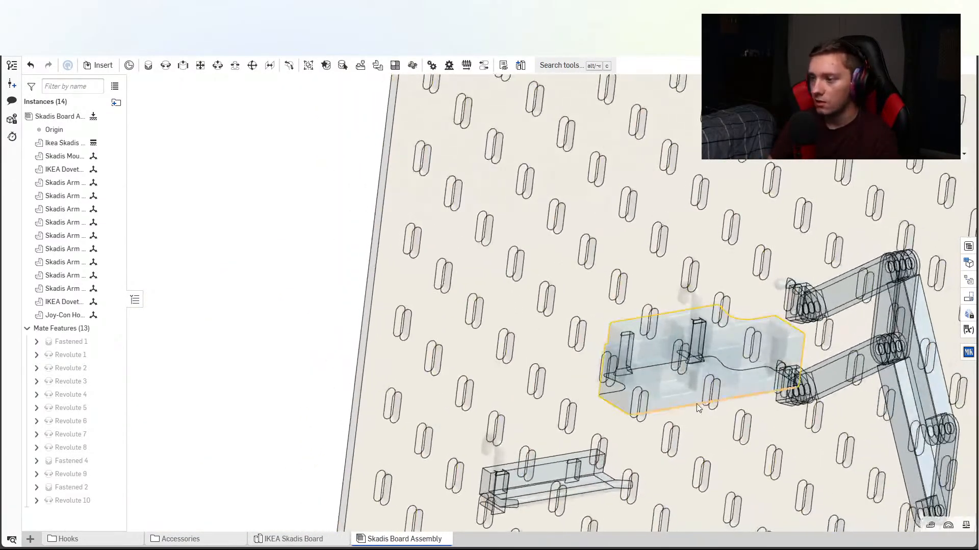
scroll(586, 441, up, 5)
right_drag(638, 452, 696, 377)
Set the tangent edges to Phantom and inspect the Joy-Con Holder's pockets and notches up close.
click(961, 154)
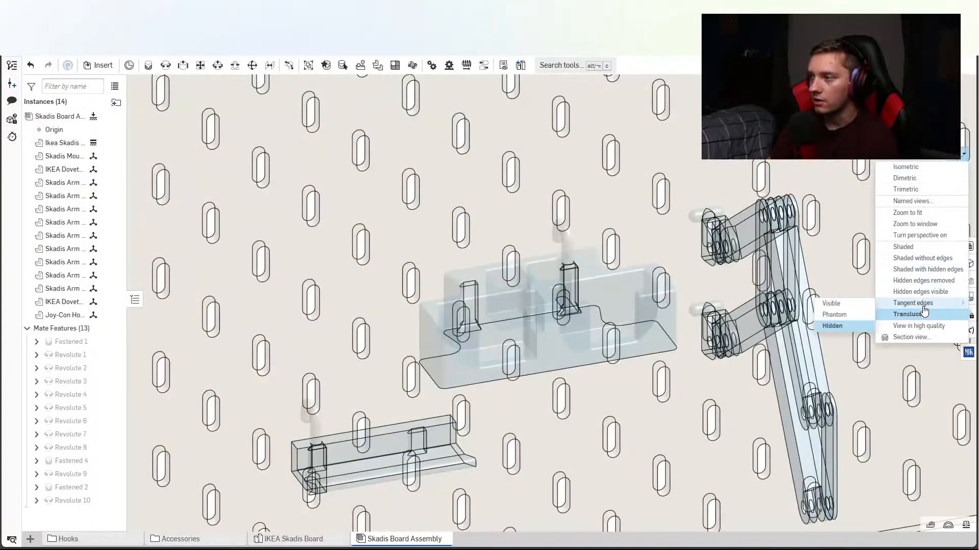
click(850, 313)
click(560, 339)
scroll(562, 340, up, 5)
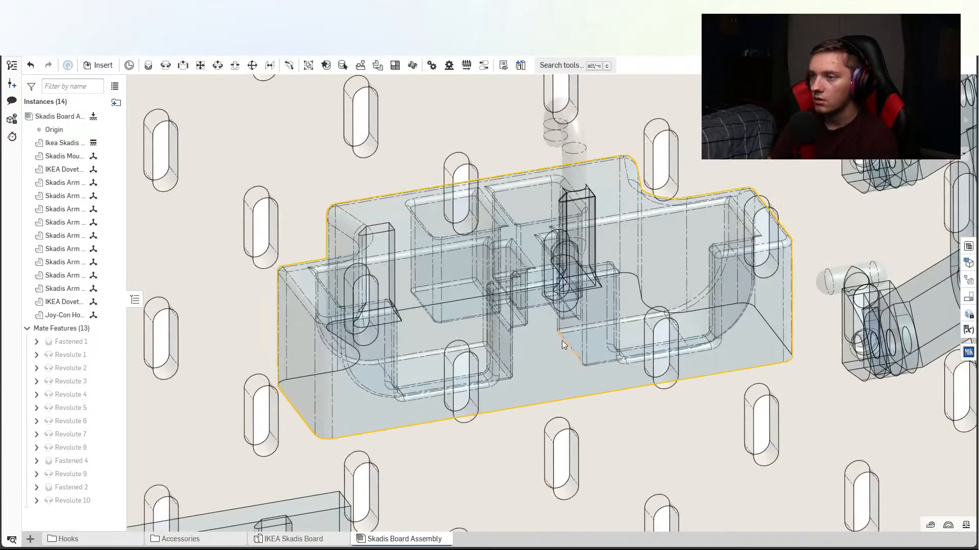
scroll(573, 348, up, 5)
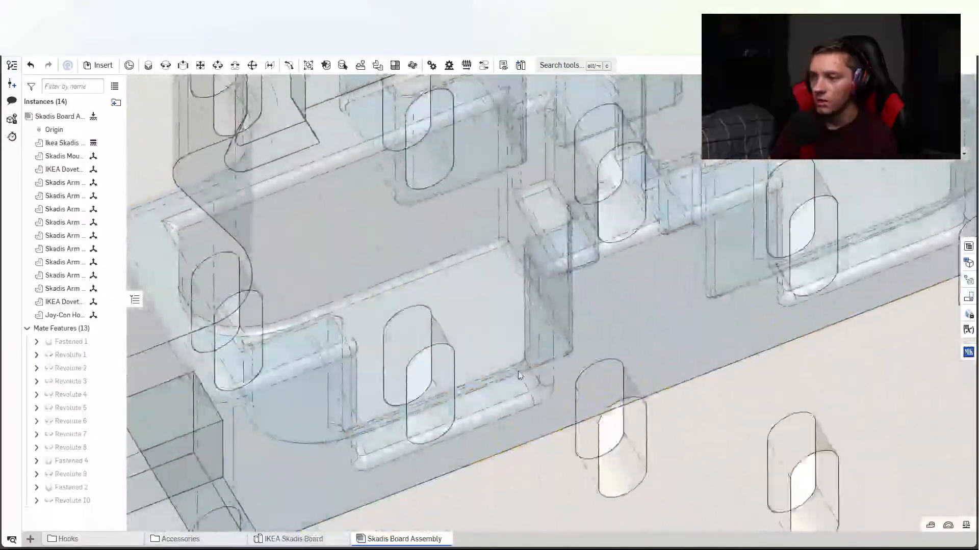
scroll(528, 361, down, 10)
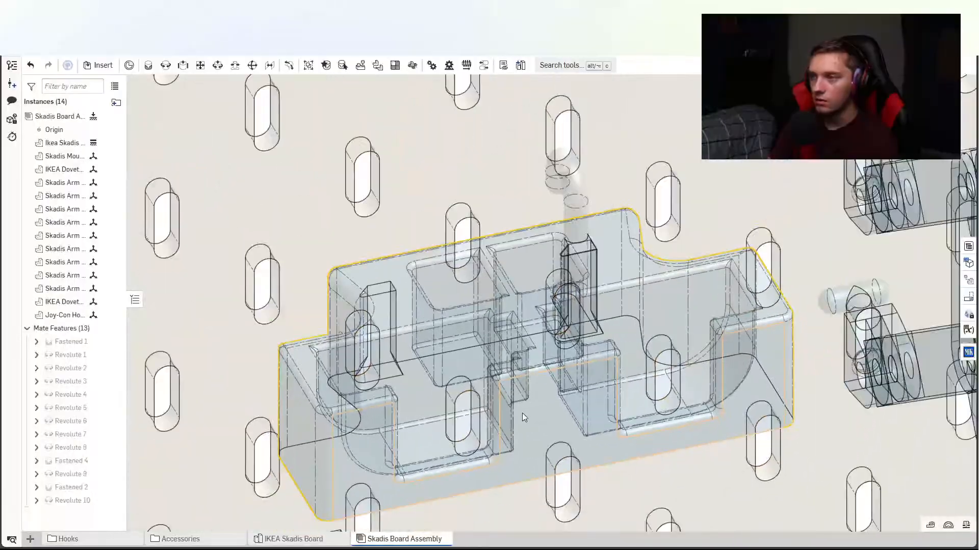
right_drag(555, 387, 530, 326)
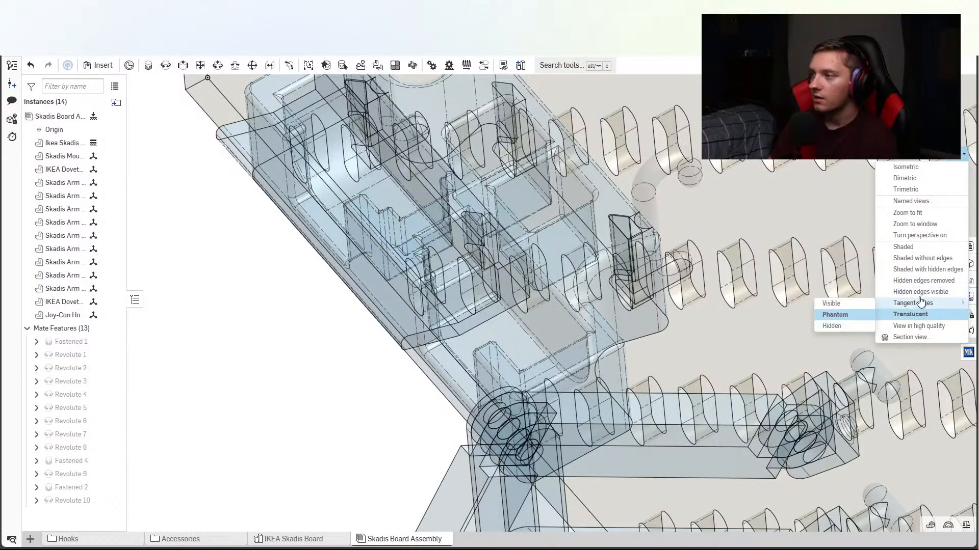
Switch the assembly's display style from Translucent to Hidden edges visible and look over the mounted accessories.
click(920, 296)
scroll(676, 306, down, 6)
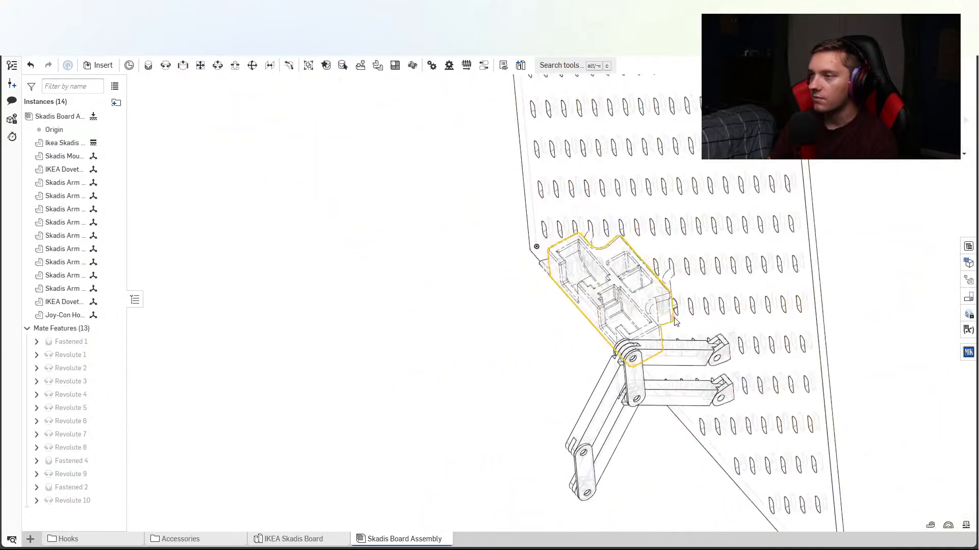
mouse_move(674, 311)
right_down()
mouse_move(745, 300)
mouse_move(756, 308)
right_up()
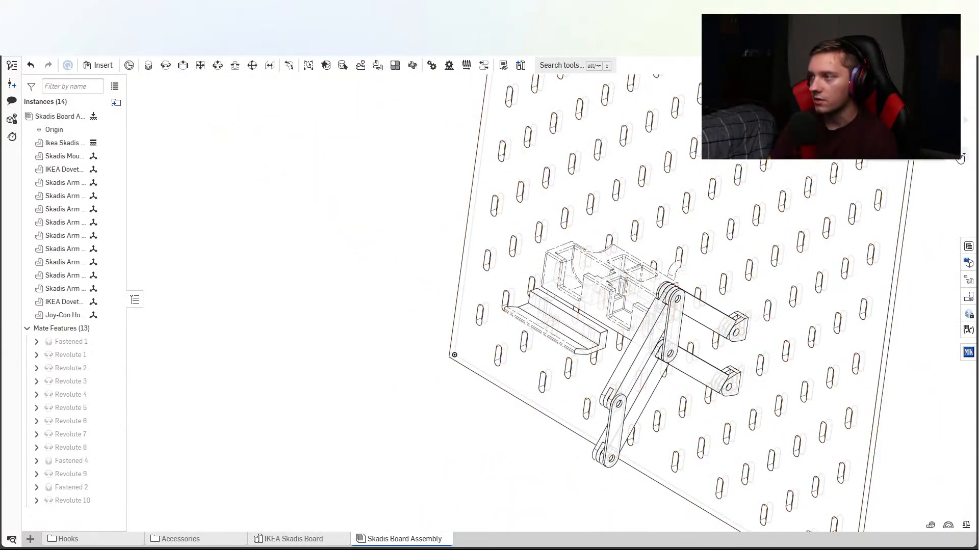
Display the Skadis Board Assembly with hidden edges removed and inspect the Joy-Con Holder, tray and arm from several angles.
scroll(561, 329, up, 8)
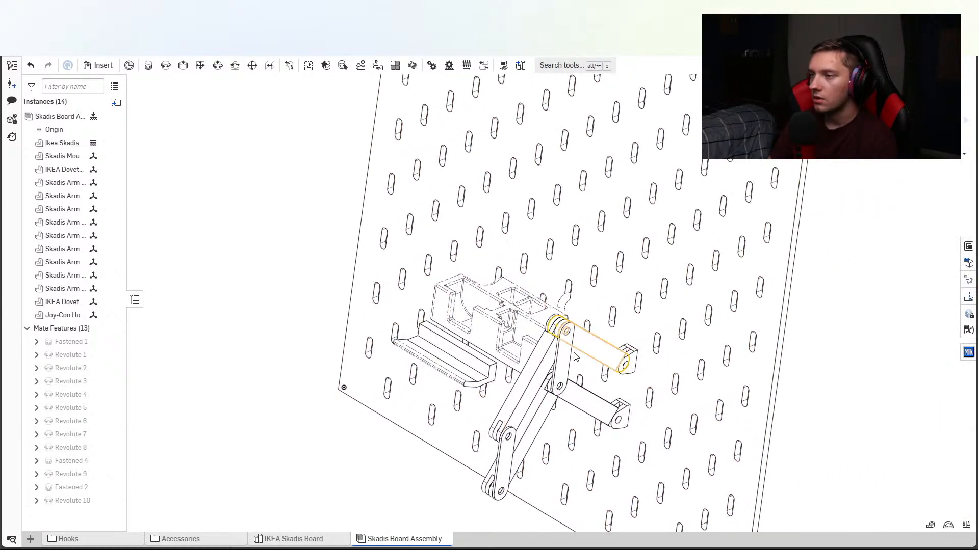
right_drag(550, 334, 532, 344)
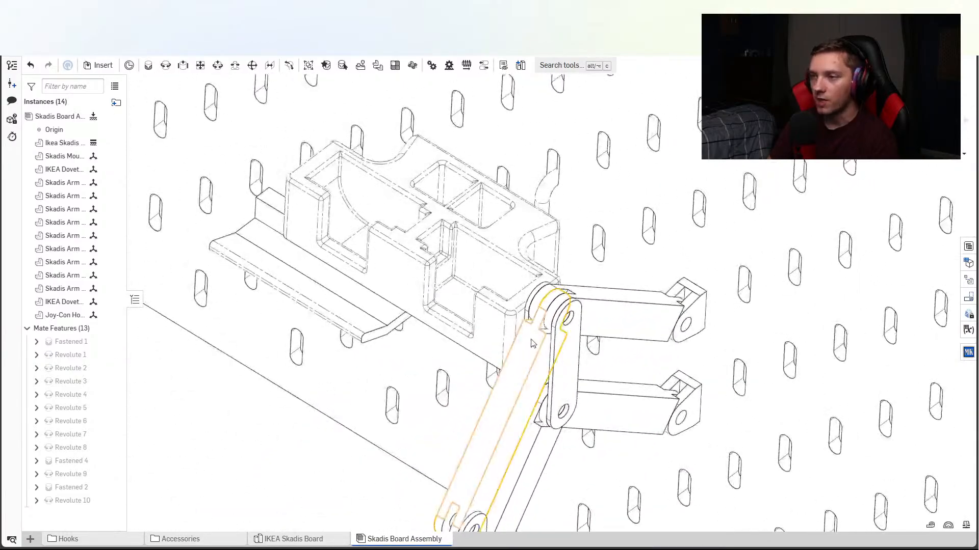
right_drag(486, 313, 444, 294)
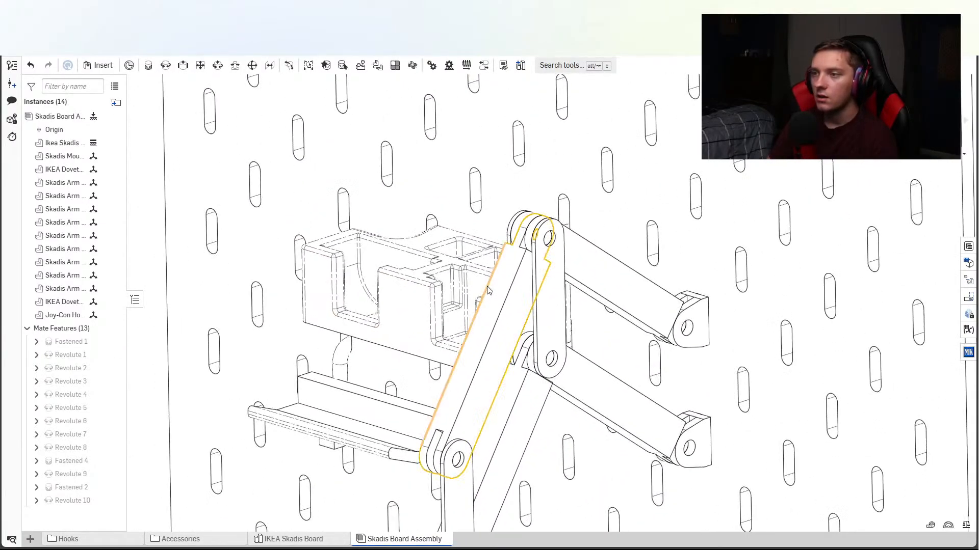
scroll(434, 289, up, 6)
scroll(434, 289, down, 10)
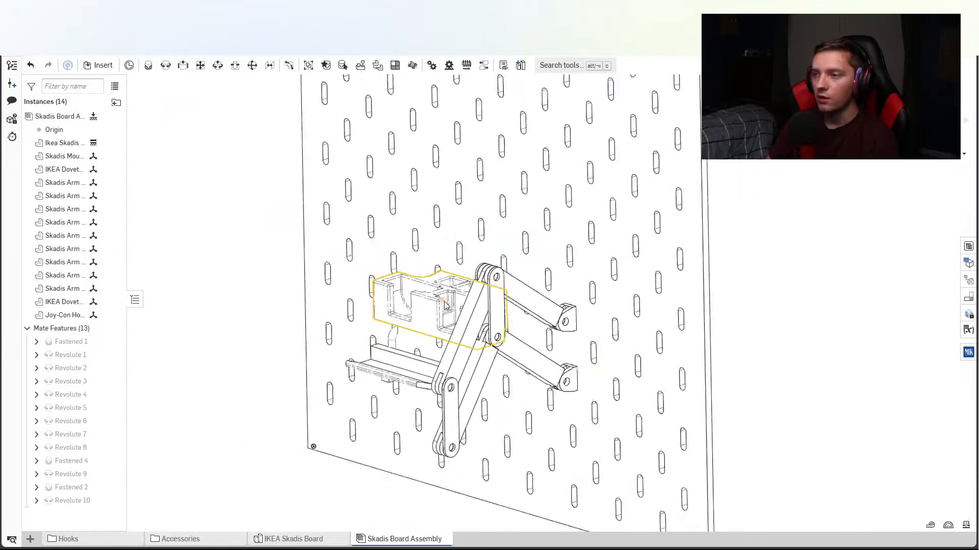
middle_drag(672, 304, 748, 396)
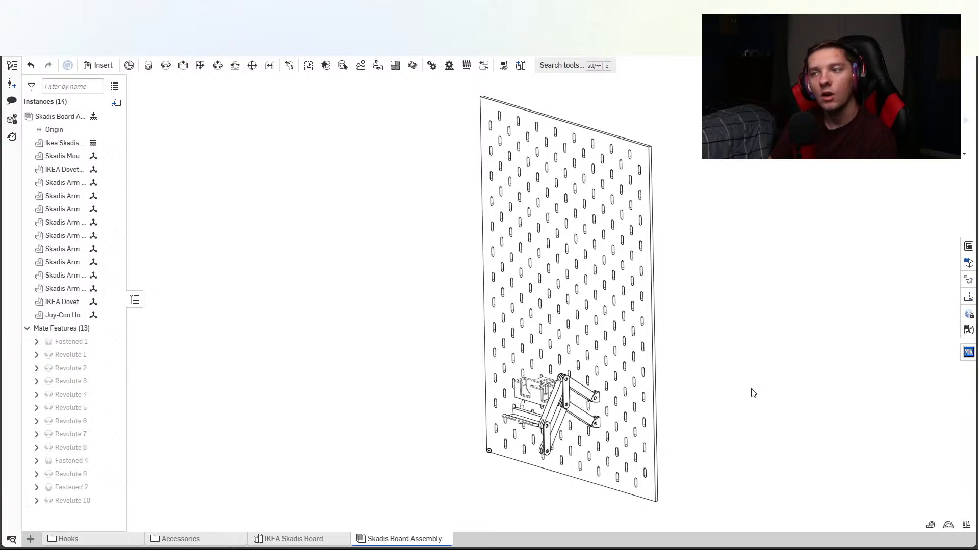
middle_drag(703, 393, 716, 397)
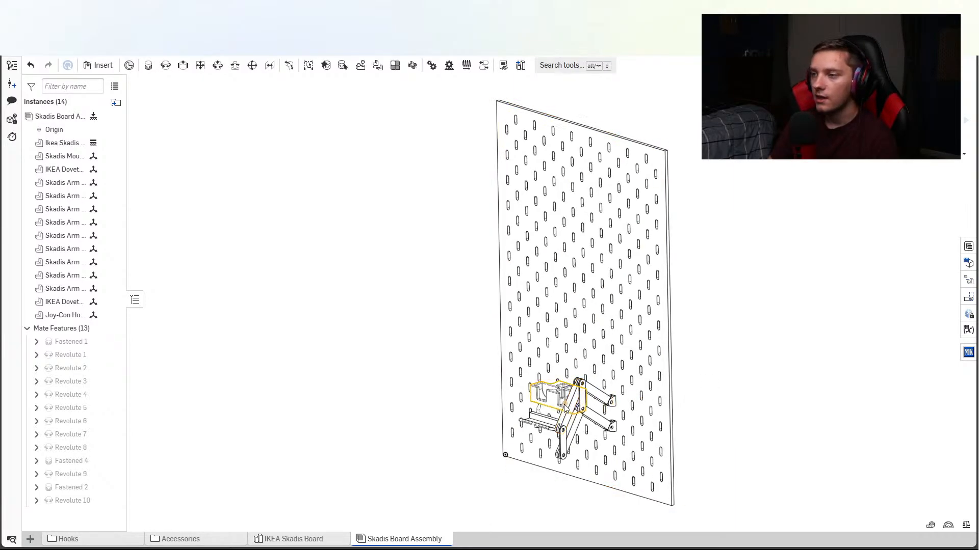
scroll(564, 406, up, 5)
Set the board assembly's display style to Hidden edges visible and its tangent edges to Visible.
click(964, 153)
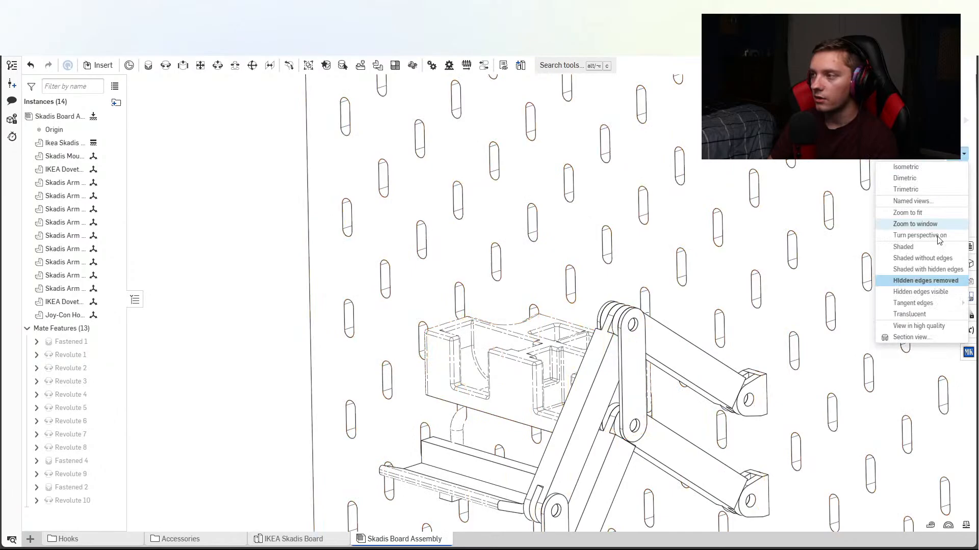
click(925, 293)
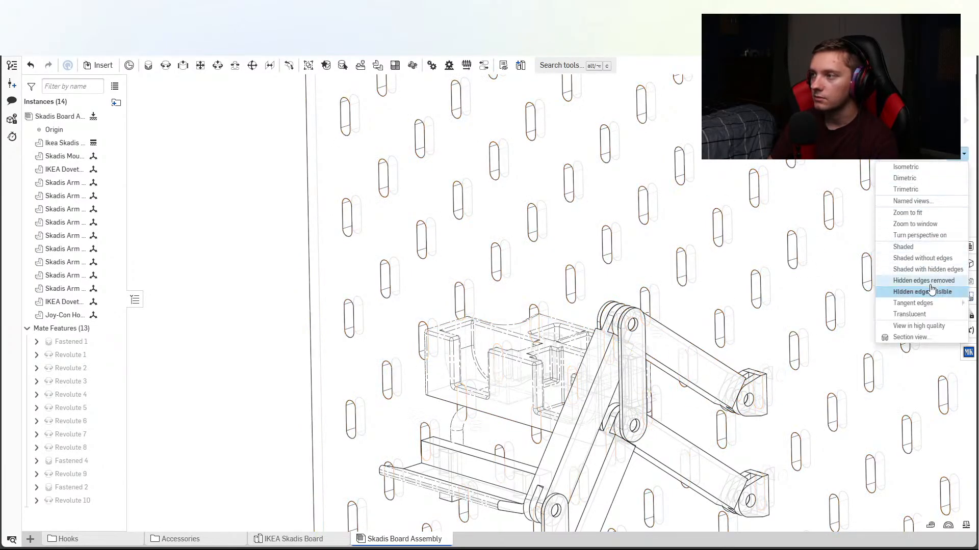
click(836, 305)
right_drag(689, 343, 699, 390)
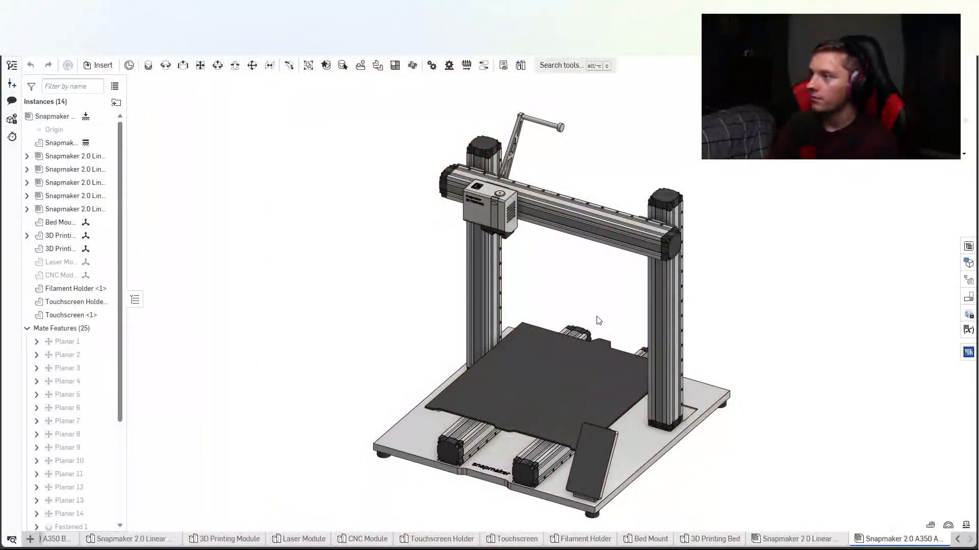
Display the Snapmaker 2.0 A350 assembly with hidden edges visible and inspect its frame, bed and linear modules.
click(963, 154)
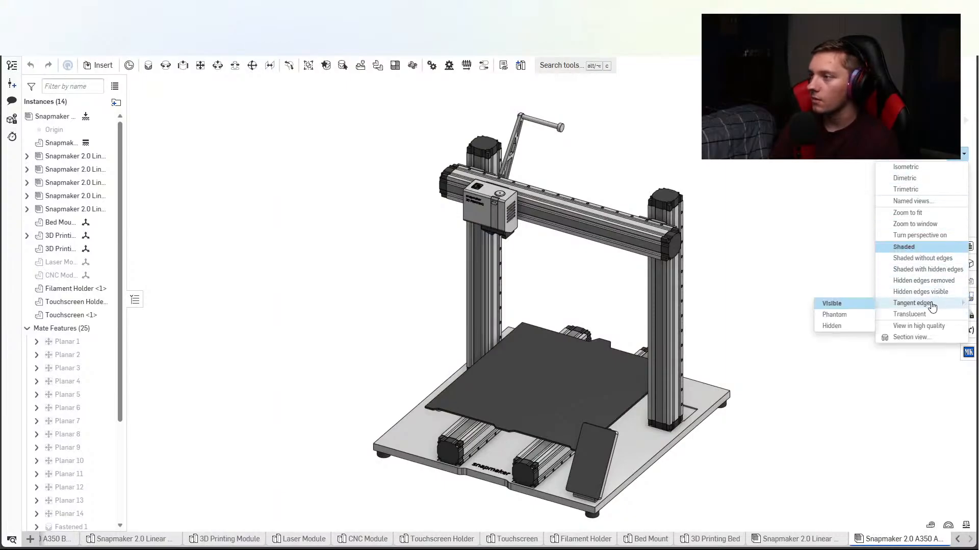
click(918, 294)
right_drag(737, 393, 705, 383)
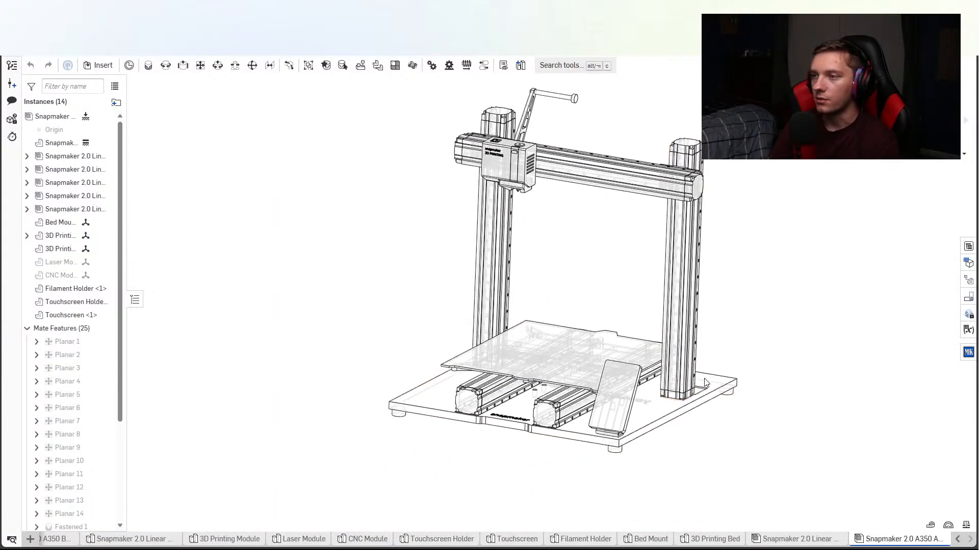
middle_drag(685, 381, 682, 423)
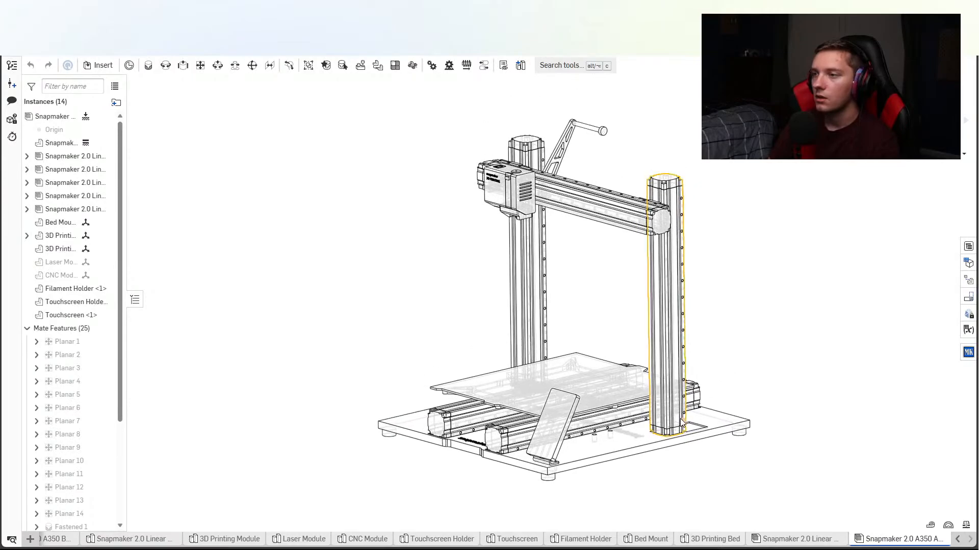
right_drag(671, 427, 639, 408)
Switch the printer assembly to Hidden edges removed and inspect its underside and side.
click(962, 161)
click(923, 284)
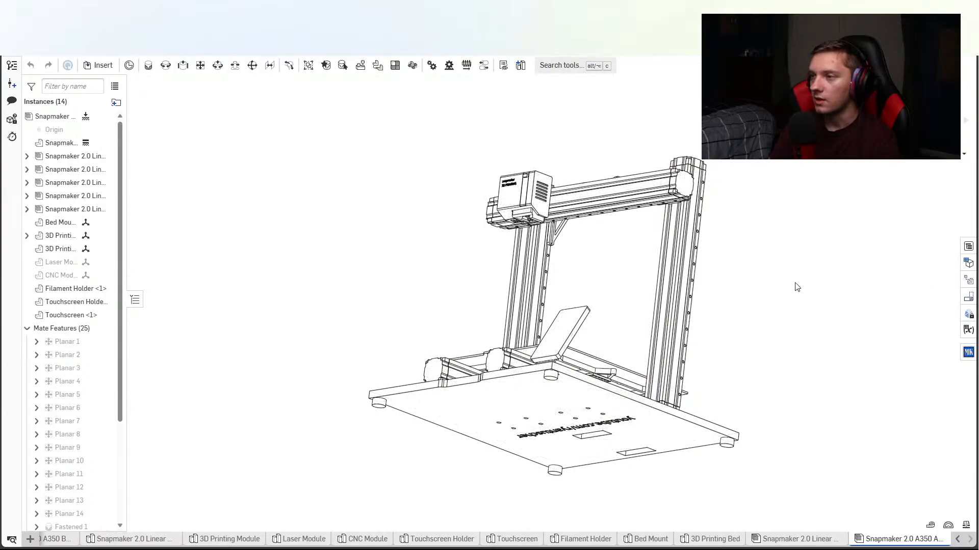
right_drag(793, 286, 910, 182)
Switch the printer assembly back to Hidden edges visible and inspect the bed and touchscreen up close.
click(963, 154)
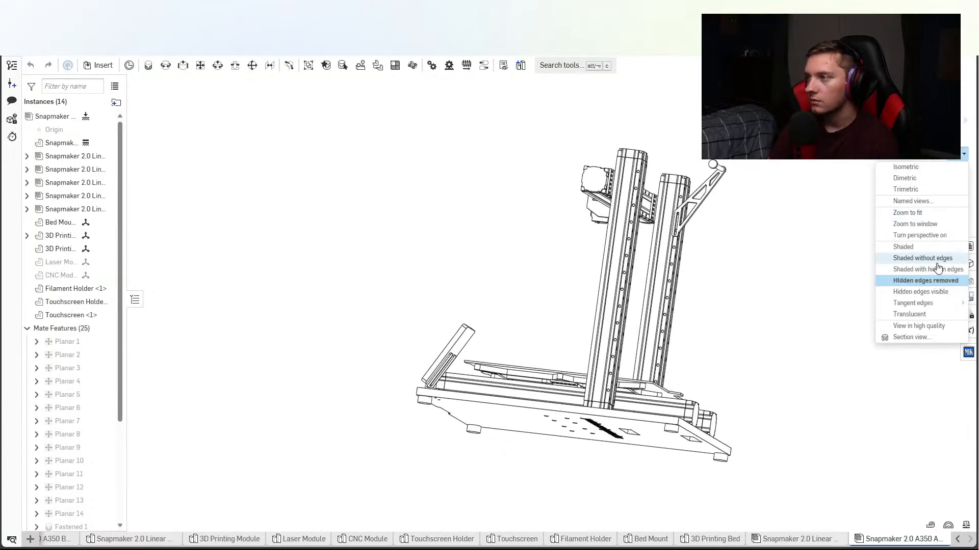
click(929, 292)
right_drag(704, 307, 654, 328)
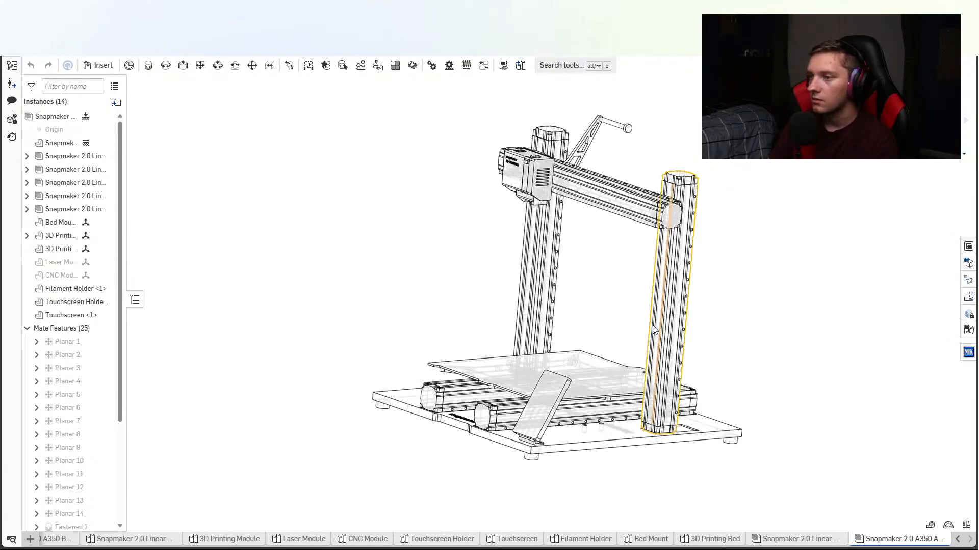
scroll(586, 340, up, 3)
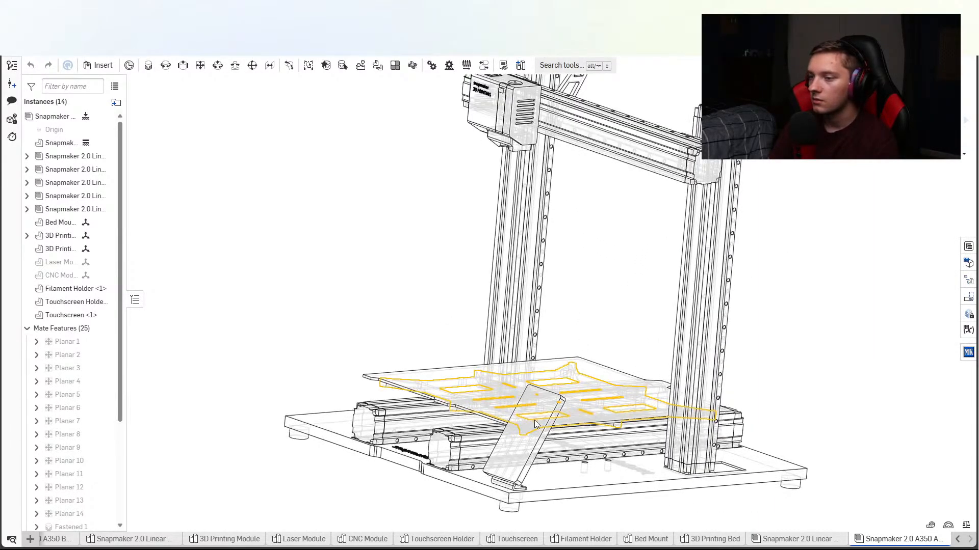
Open the 3D Printing Module part studio and display the part with hidden edges visible.
click(237, 541)
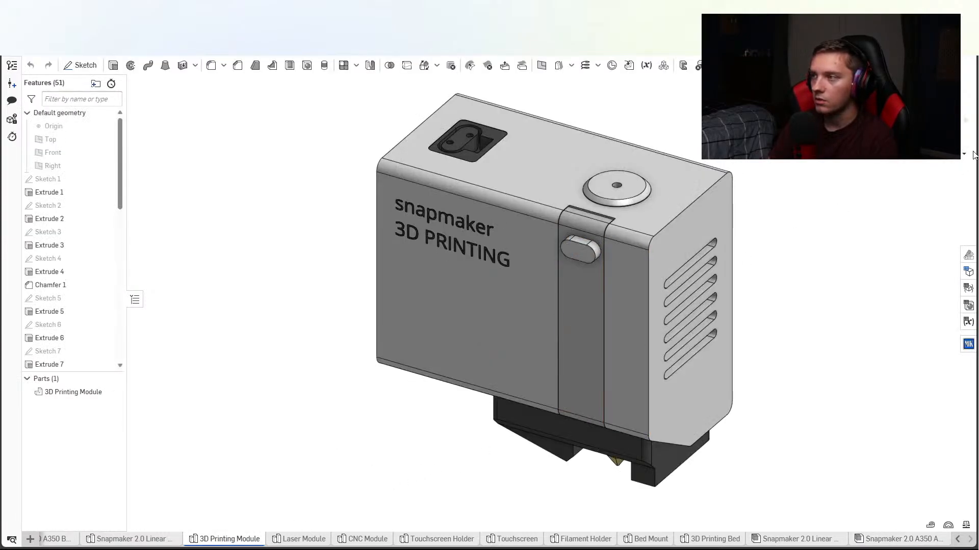
click(966, 155)
click(932, 295)
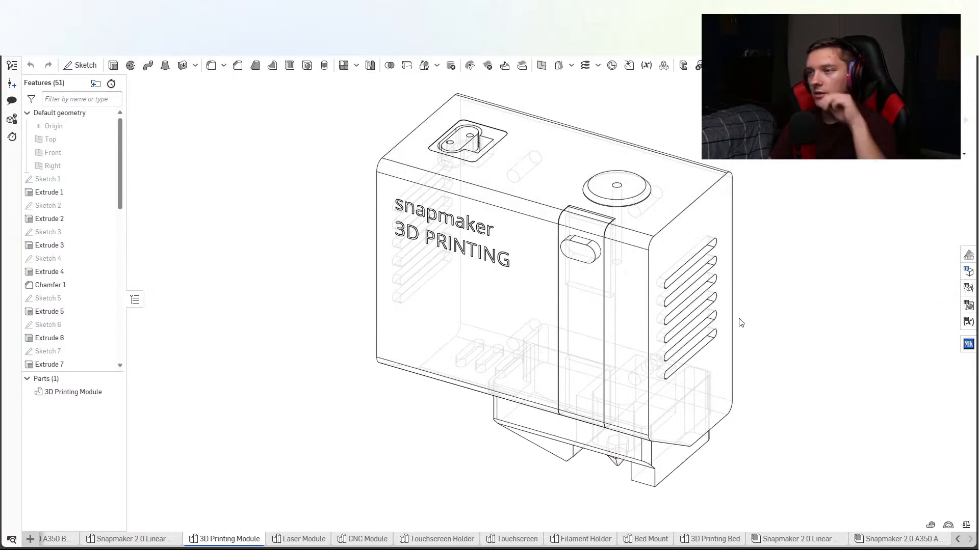
Turn perspective on for the 3D Printing Module and inspect its nozzle, vents and interior from several angles.
click(965, 155)
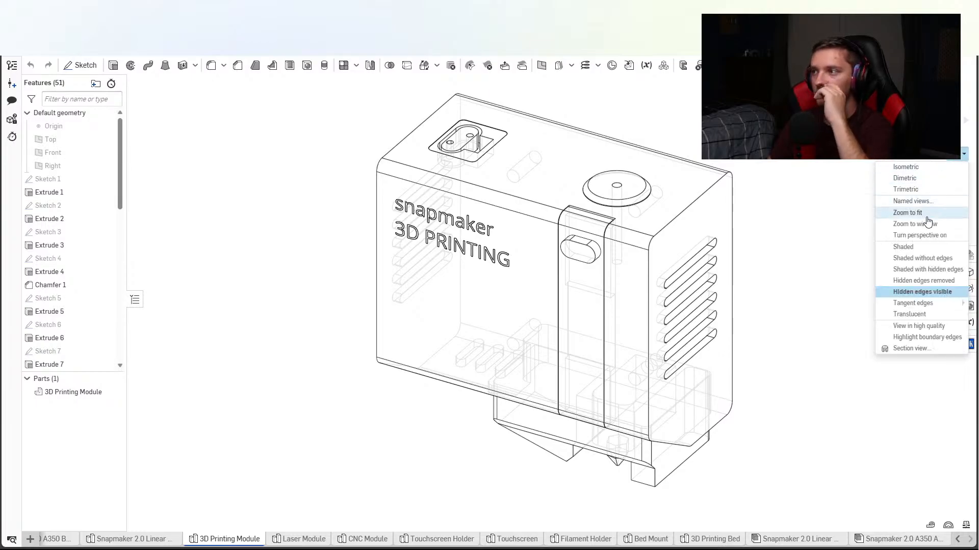
click(933, 236)
click(964, 155)
click(932, 236)
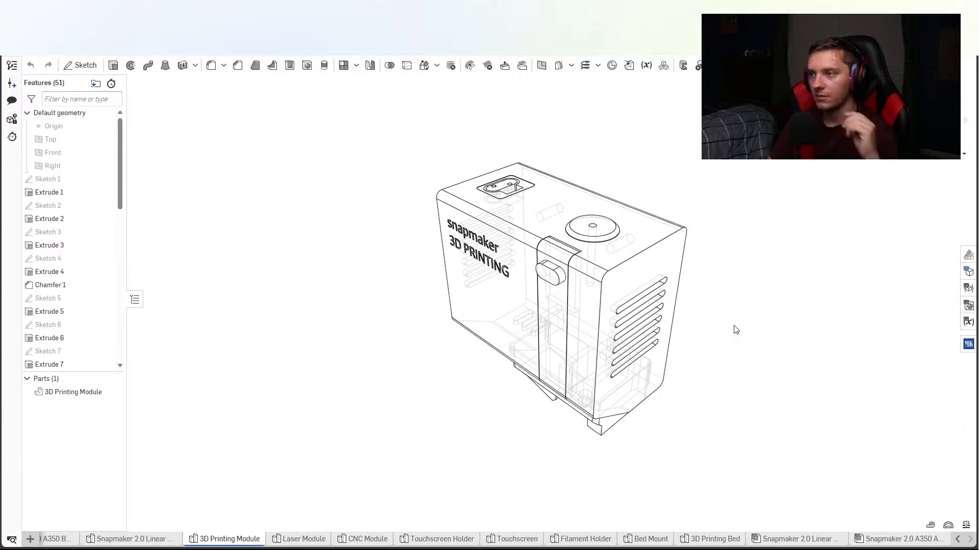
right_drag(736, 329, 665, 364)
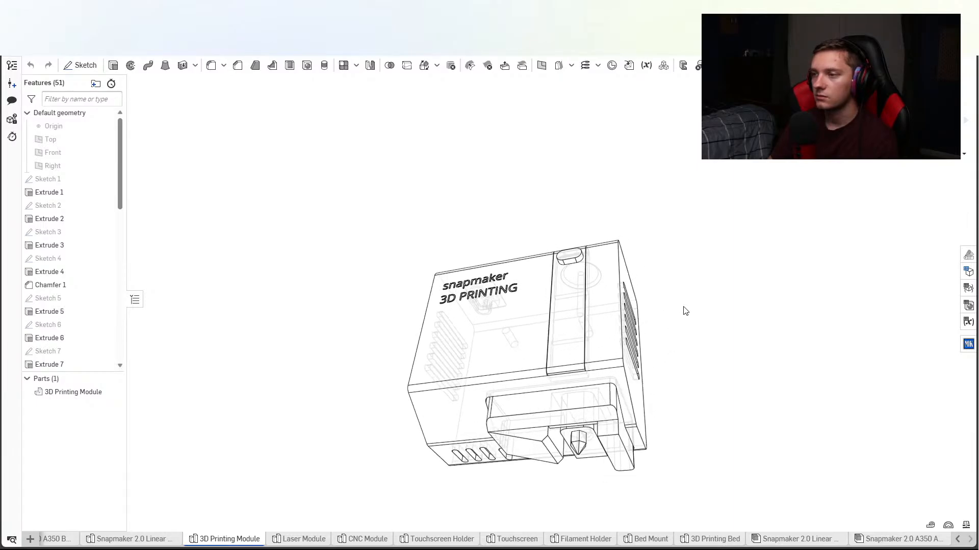
right_drag(685, 311, 731, 302)
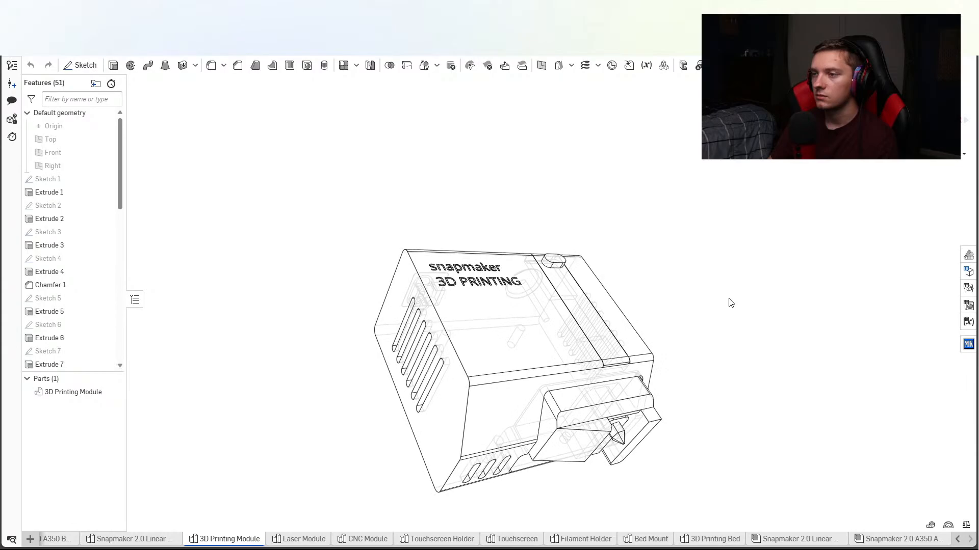
middle_drag(729, 318, 621, 280)
right_drag(643, 312, 746, 304)
right_drag(864, 209, 792, 235)
Display the 3D Printing Module as Shaded without edges and inspect its vented side and nozzle from below.
click(963, 155)
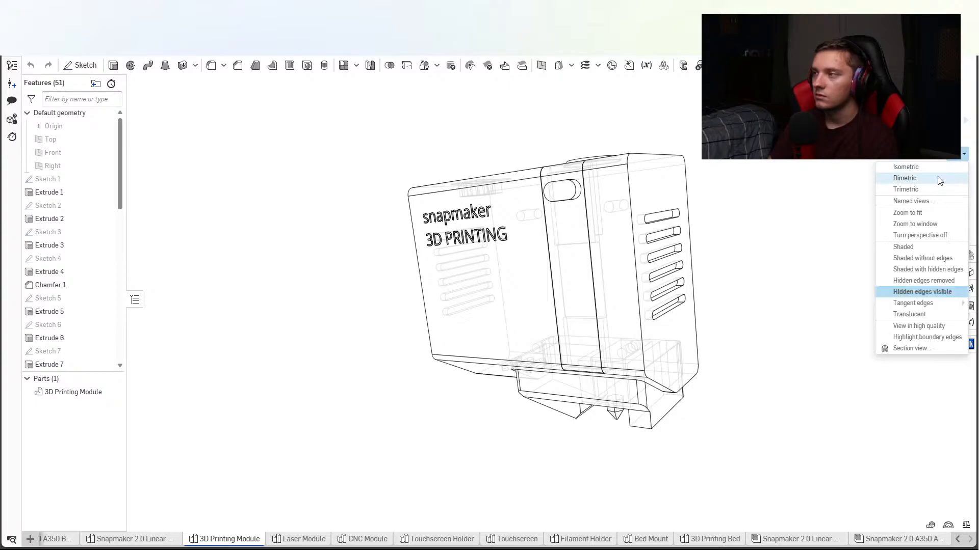
click(920, 258)
click(962, 155)
mouse_move(802, 259)
right_down()
mouse_move(797, 273)
mouse_move(806, 251)
mouse_move(798, 248)
right_up()
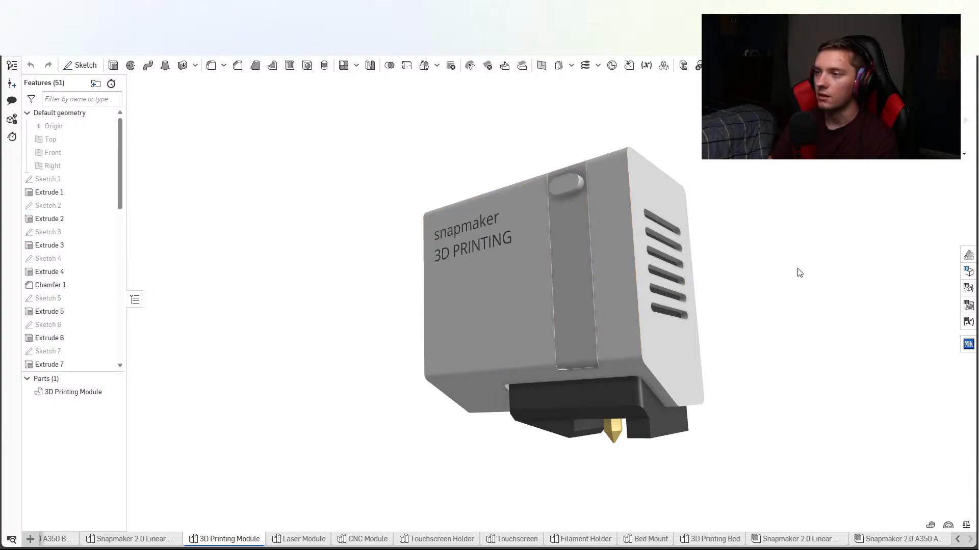
right_drag(773, 290, 749, 273)
Set the 3D Printing Module's display style to Shaded and view its front and top.
click(963, 154)
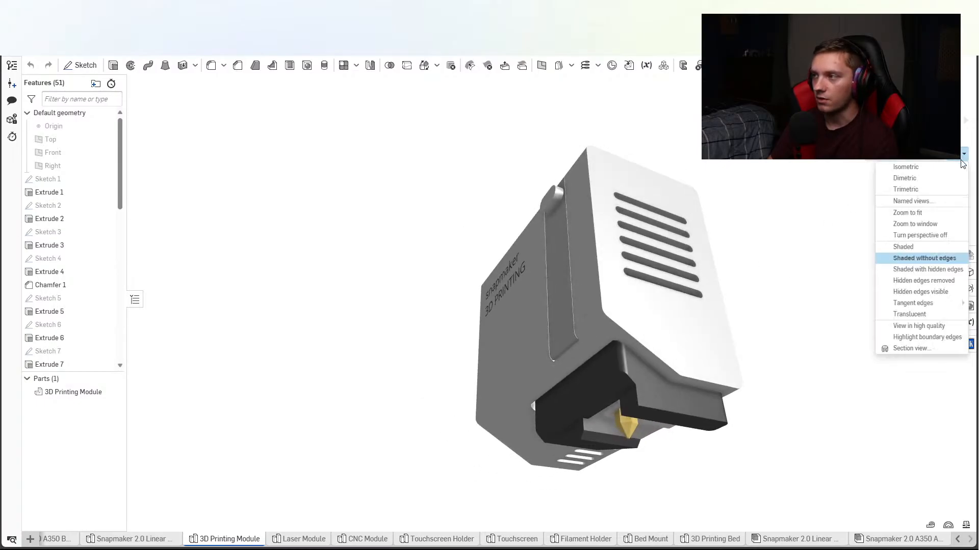
click(912, 247)
mouse_move(790, 254)
right_down()
mouse_move(819, 274)
mouse_move(813, 312)
mouse_move(788, 284)
mouse_move(733, 346)
right_up()
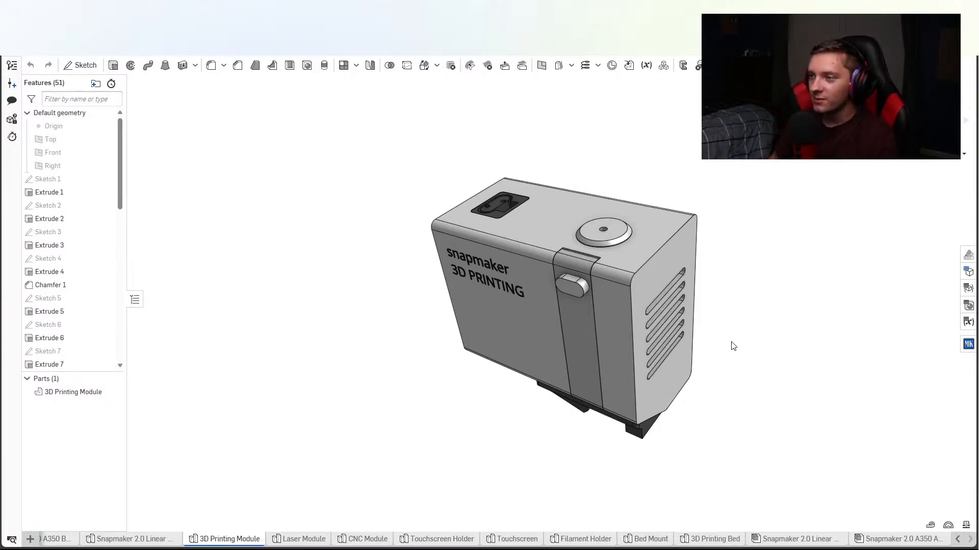
Switch the 3D Printing Module from Shaded to Hidden edges visible and inspect both vented sides in perspective.
click(964, 153)
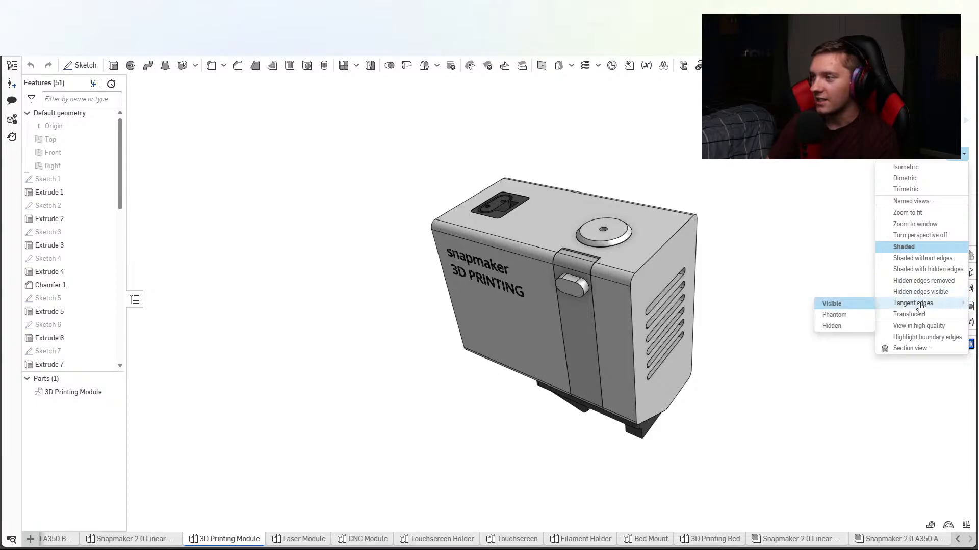
click(917, 295)
right_drag(771, 309, 785, 281)
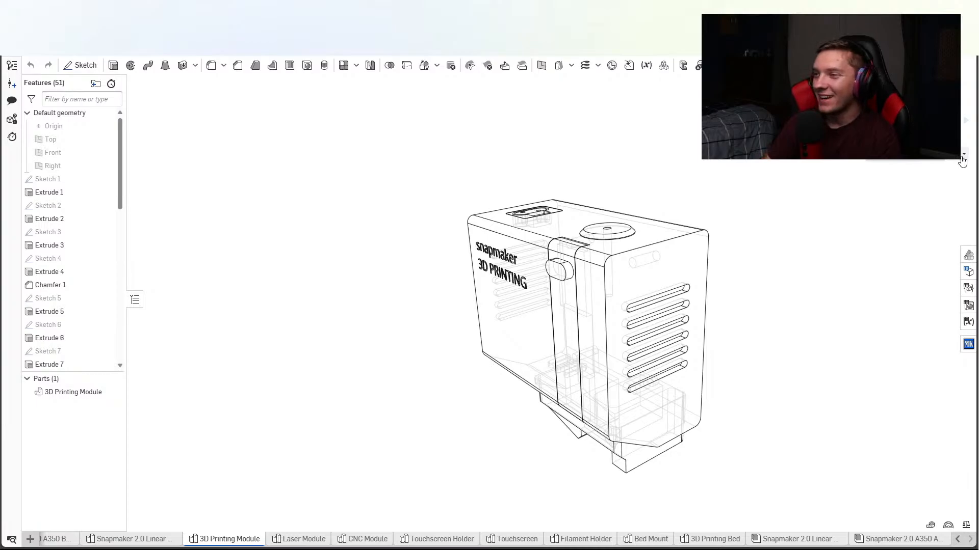
click(960, 157)
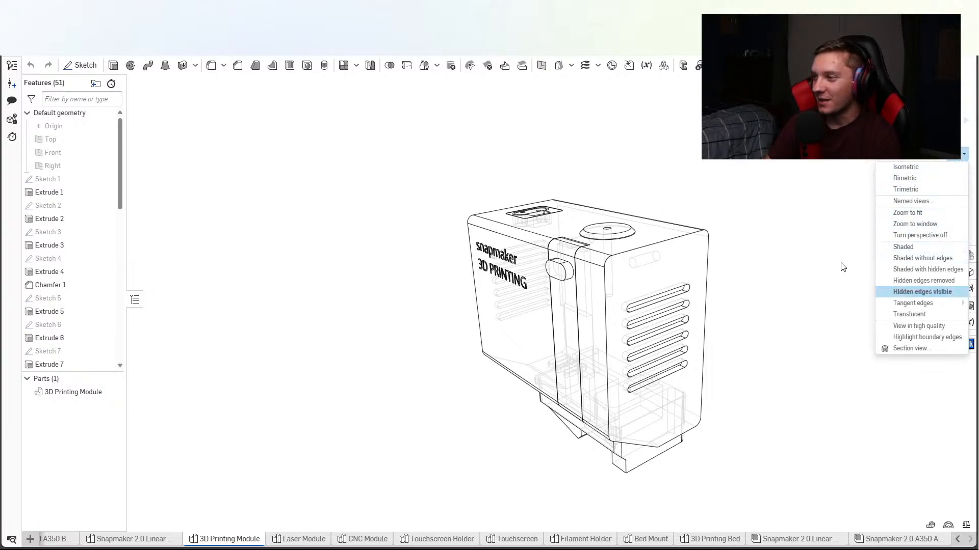
right_drag(770, 278, 852, 261)
right_drag(783, 300, 570, 297)
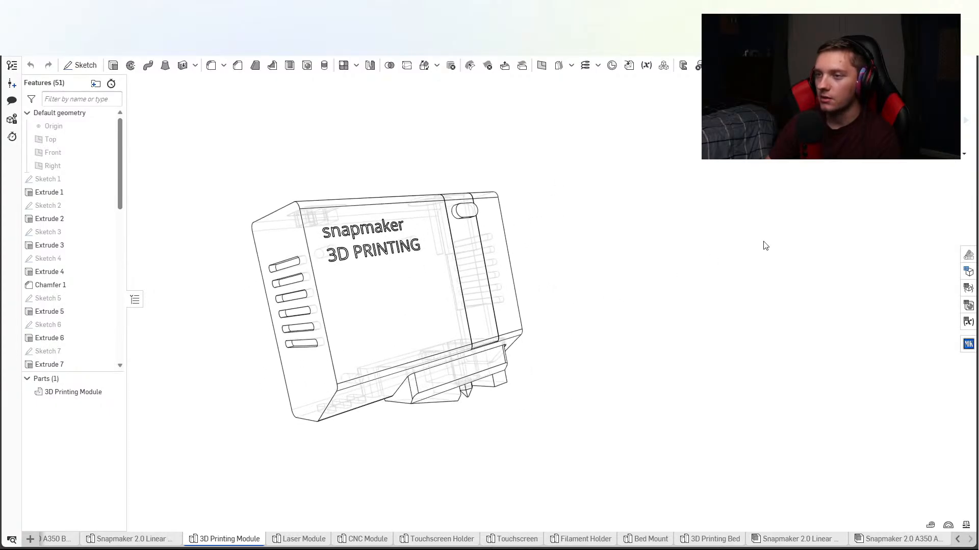
Turn perspective off for the 3D Printing Module and return its display style to Shaded.
click(962, 155)
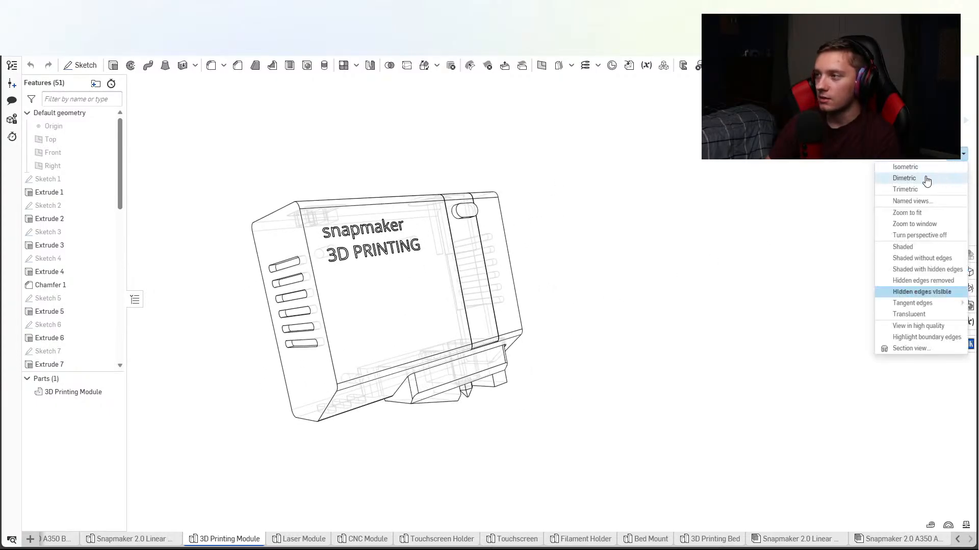
click(918, 237)
right_drag(665, 273, 785, 230)
click(954, 156)
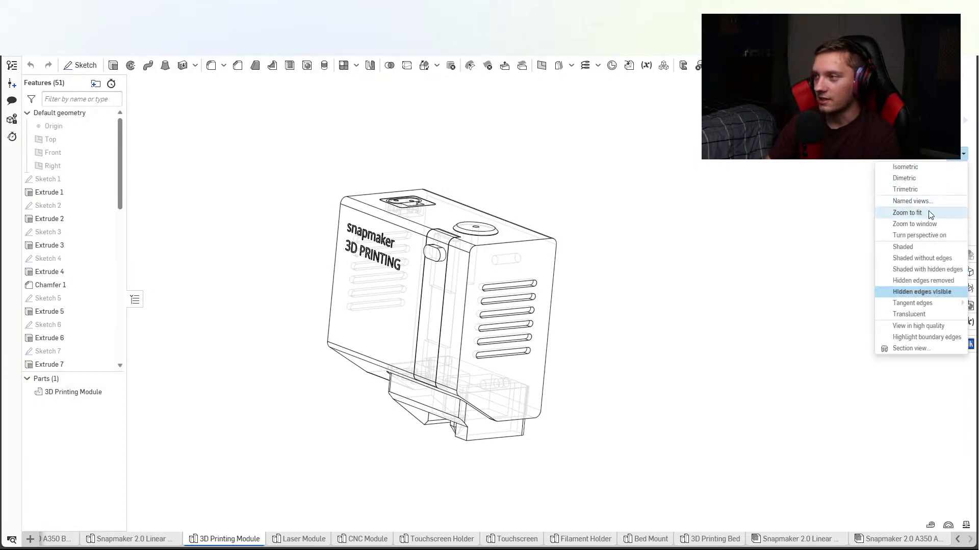
click(912, 247)
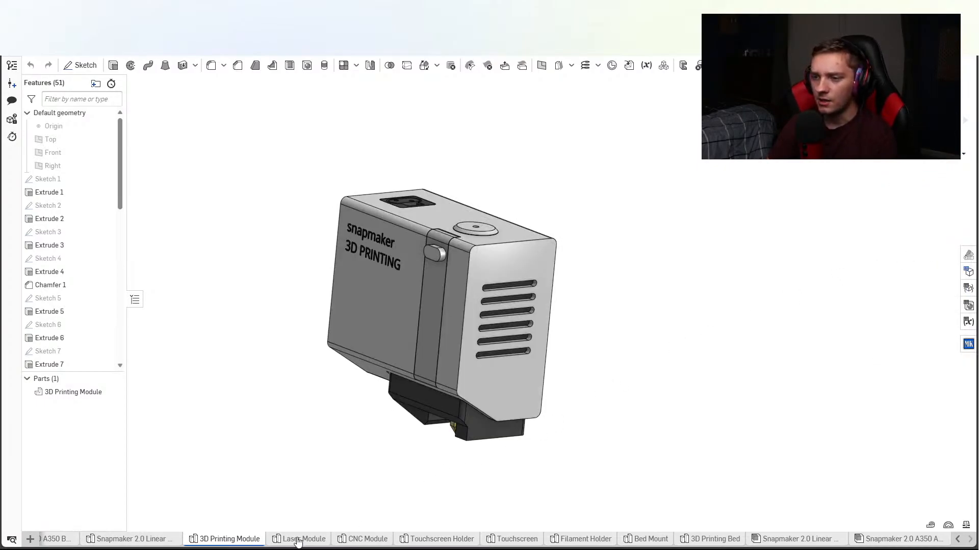
Open the Snapmaker 2.0 A350 assembly, set its display style to Shaded and view the printer.
click(886, 541)
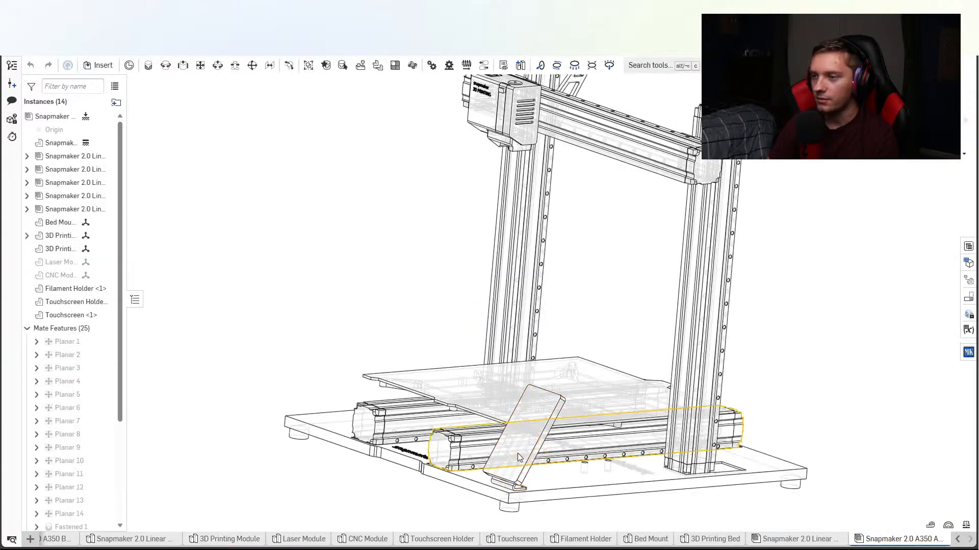
click(965, 155)
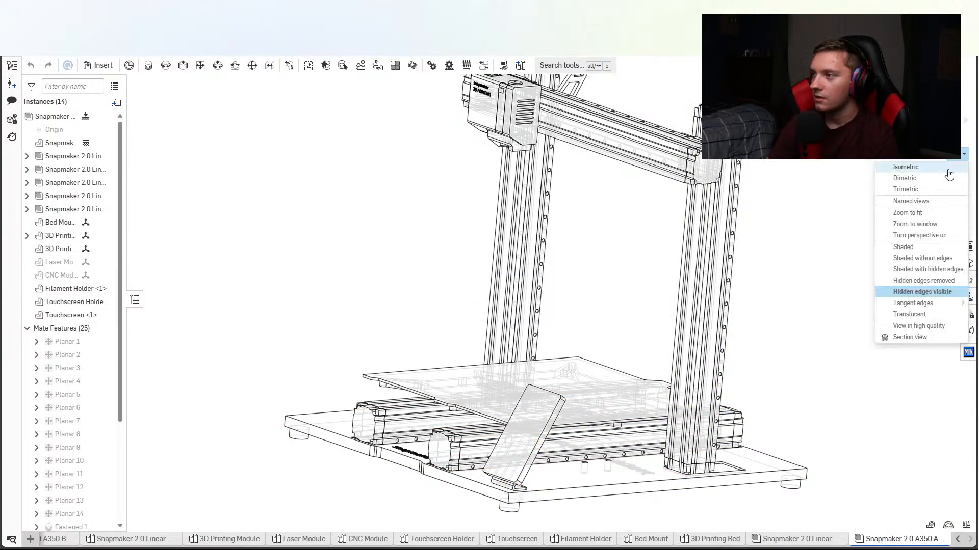
click(913, 247)
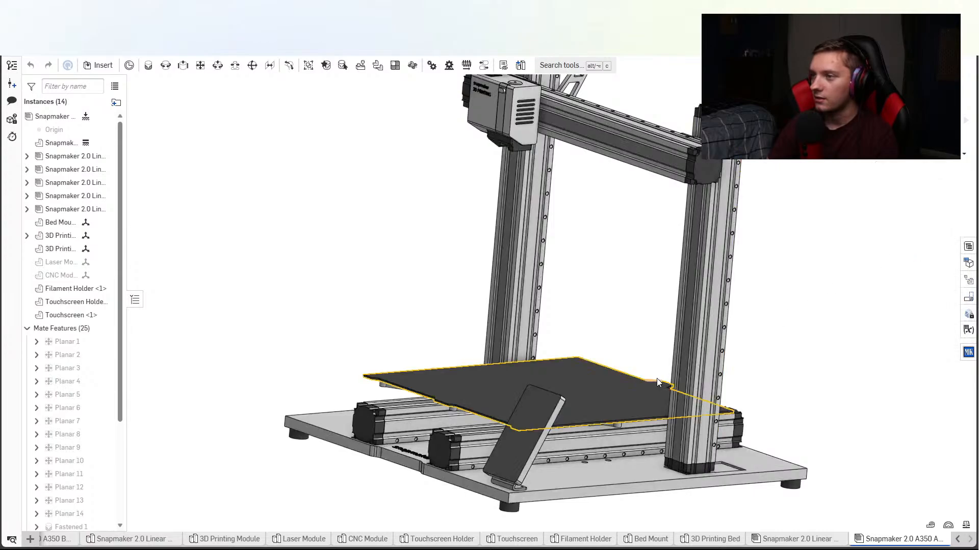
mouse_move(656, 379)
right_down()
mouse_move(647, 387)
mouse_move(654, 422)
mouse_move(650, 396)
right_up()
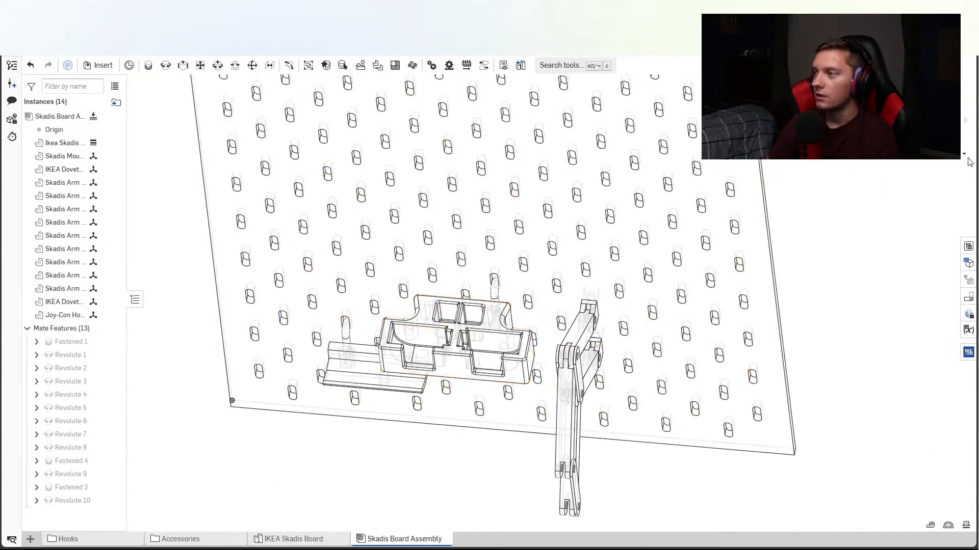
Set the Skadis Board Assembly's display style to Shaded and inspect the Joy-Con holder and its hooks from the side and above.
click(963, 154)
click(929, 252)
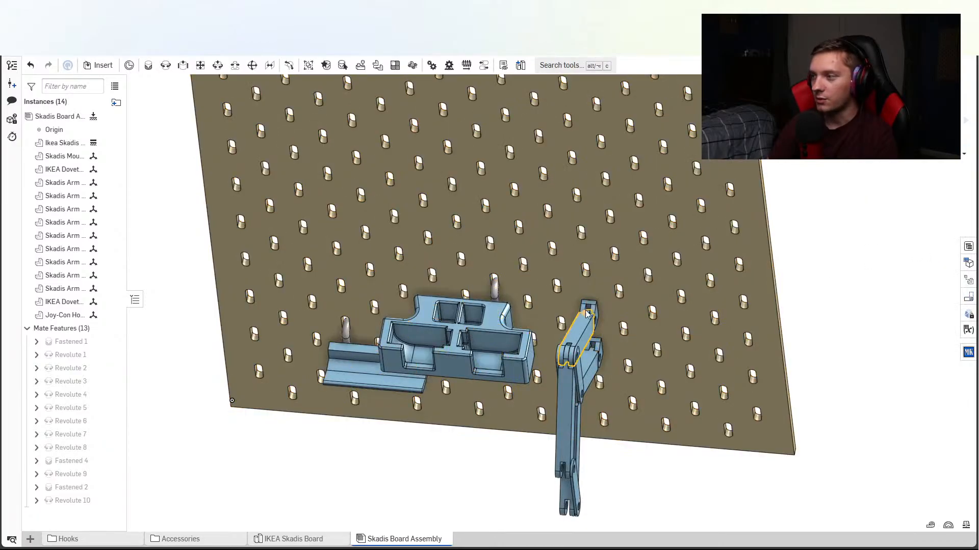
right_drag(626, 288, 515, 275)
scroll(545, 234, up, 6)
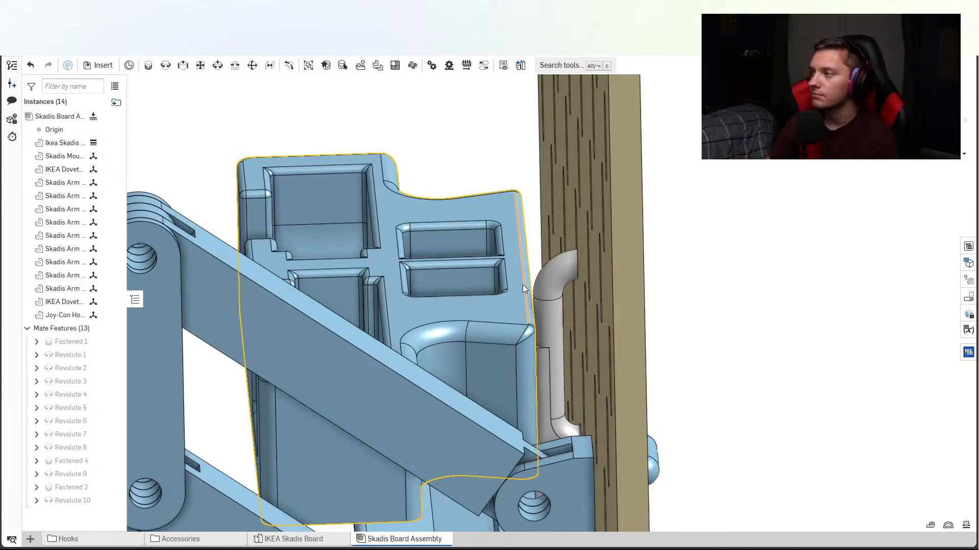
right_drag(522, 284, 542, 430)
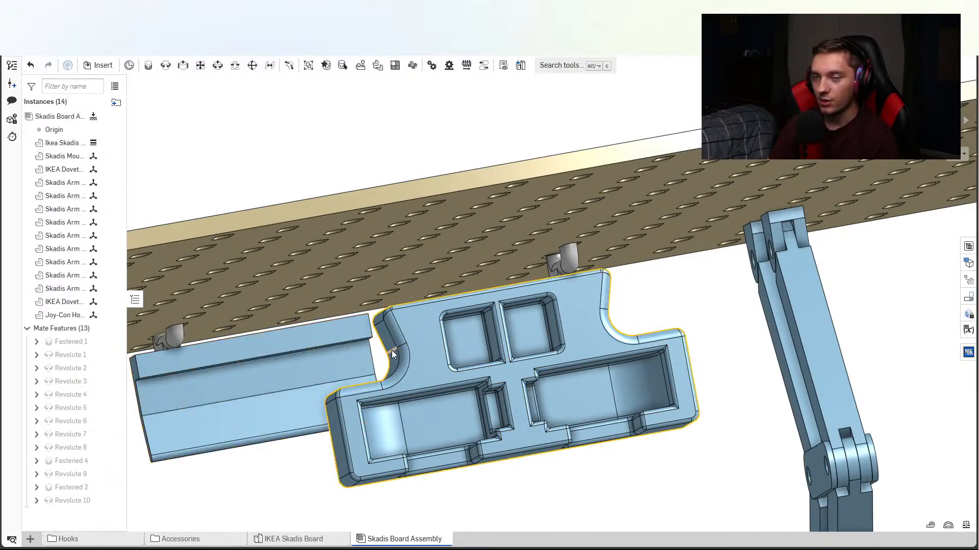
mouse_move(388, 346)
right_down()
mouse_move(393, 378)
mouse_move(372, 392)
mouse_move(389, 390)
mouse_move(389, 305)
mouse_move(405, 317)
mouse_move(436, 428)
mouse_move(506, 430)
mouse_move(488, 438)
mouse_move(497, 460)
mouse_move(560, 451)
mouse_move(487, 450)
mouse_move(507, 429)
mouse_move(511, 435)
mouse_move(493, 436)
right_up()
scroll(493, 436, down, 3)
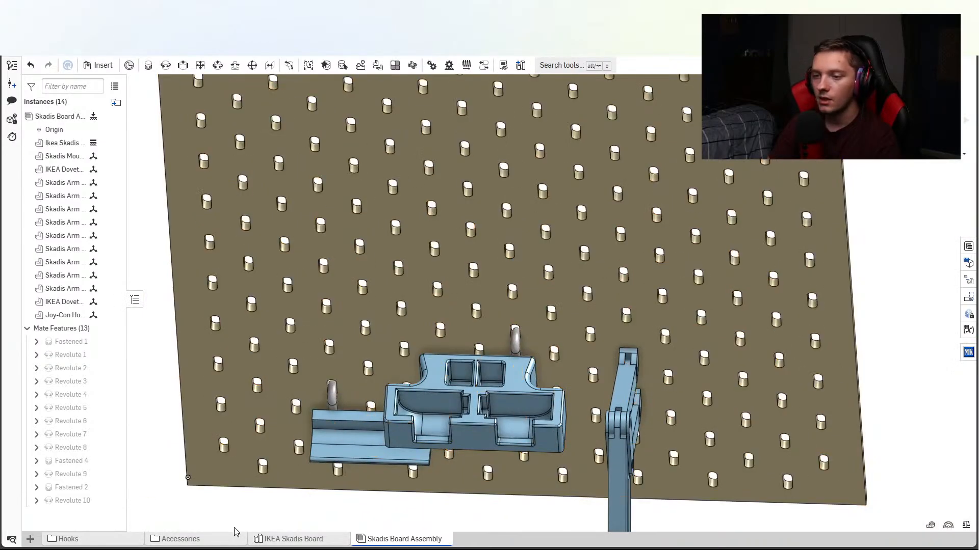
Open the Accessories folder and inspect the arm linkage, Joy-Con holder and tray mounted on the board.
click(186, 544)
right_drag(606, 459, 619, 438)
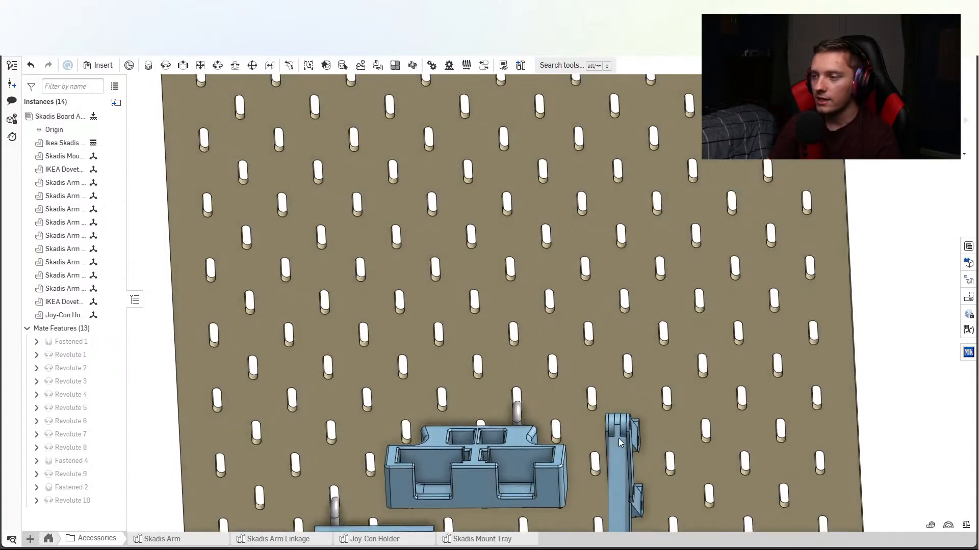
middle_drag(619, 438, 553, 339)
right_drag(553, 338, 576, 447)
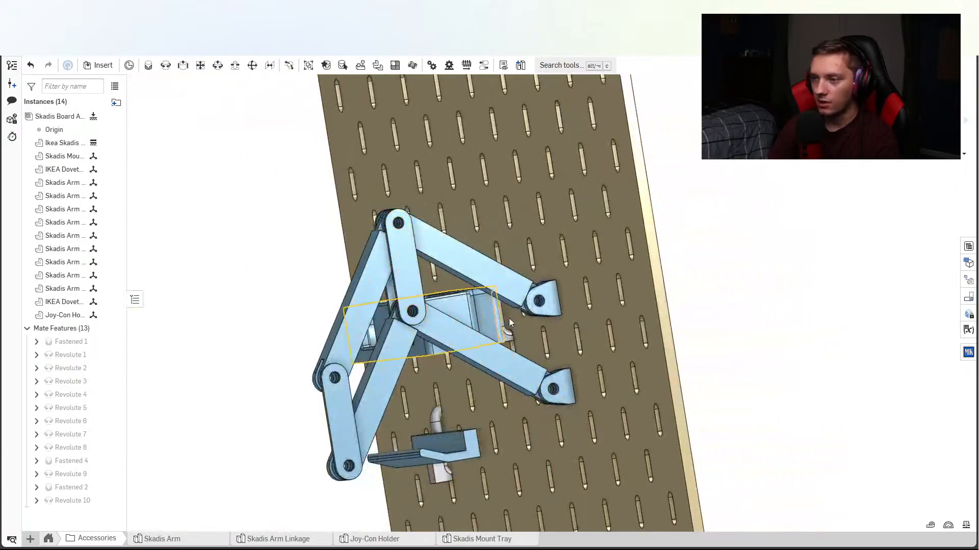
right_drag(351, 364, 398, 397)
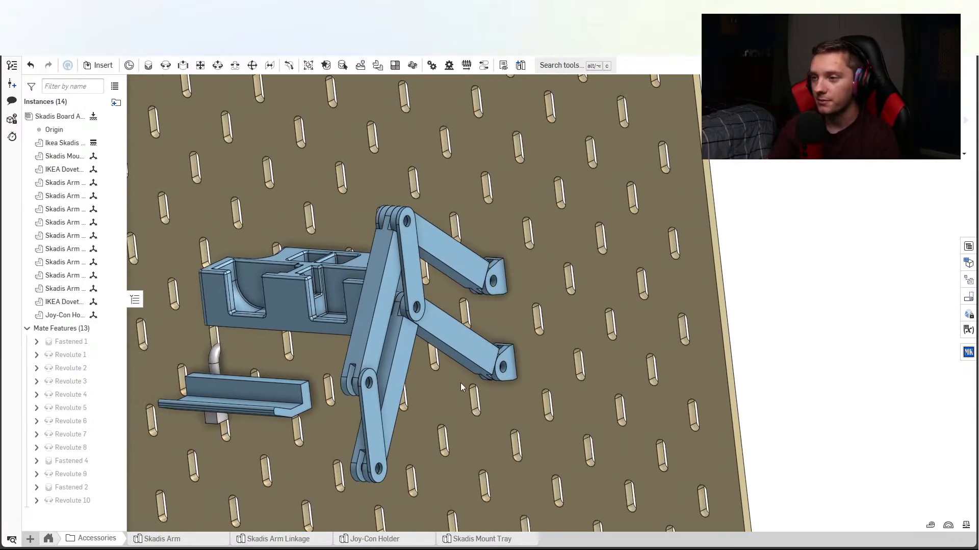
scroll(460, 384, down, 10)
right_drag(517, 392, 464, 380)
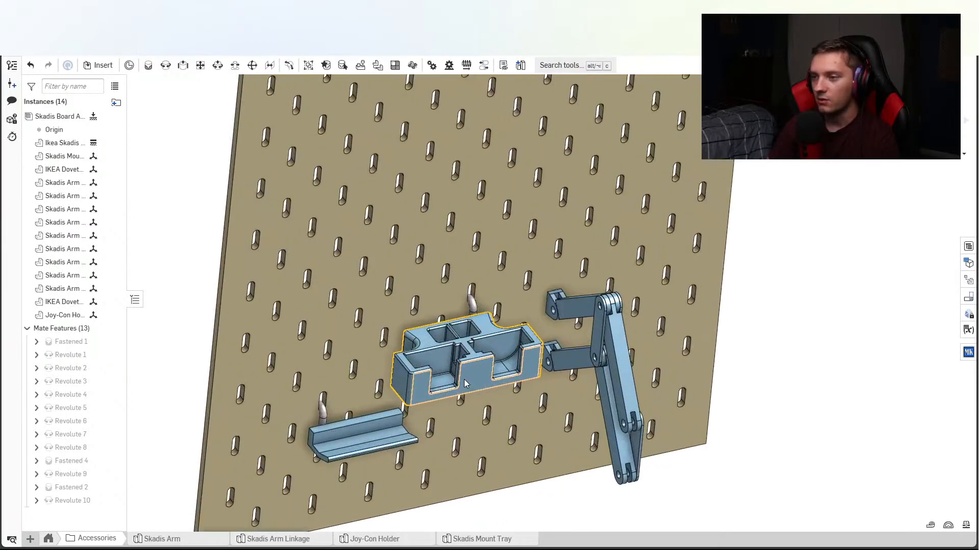
scroll(488, 369, up, 5)
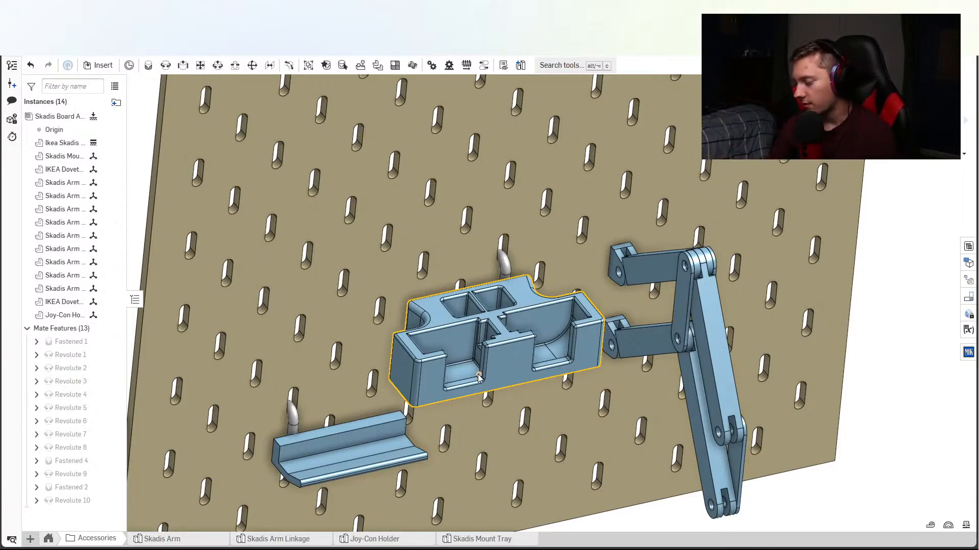
click(478, 374)
scroll(478, 375, down, 3)
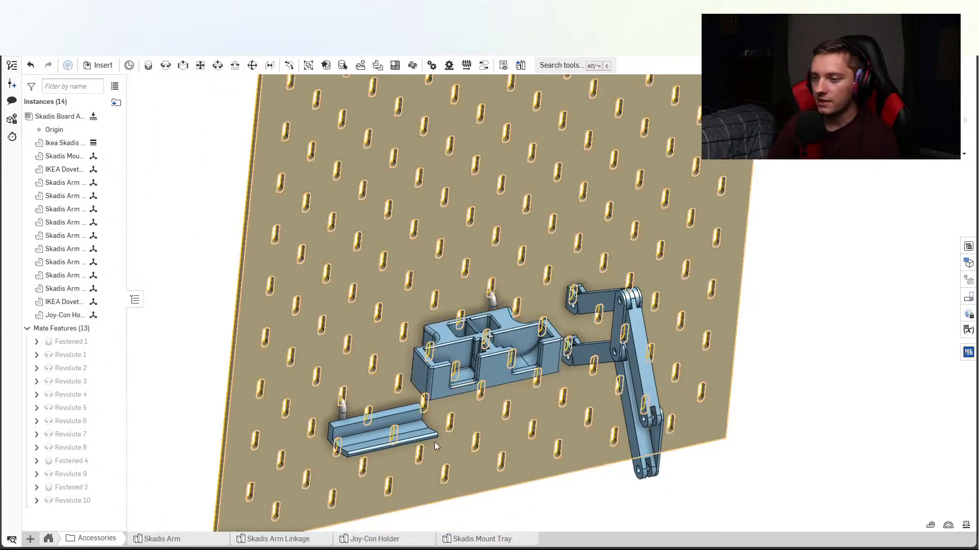
right_click(311, 459)
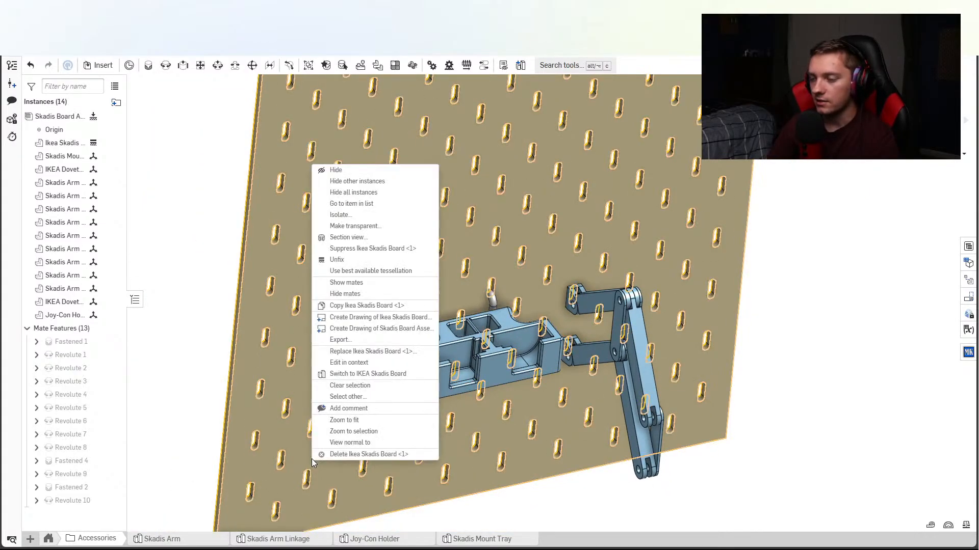
click(541, 493)
scroll(541, 490, down, 3)
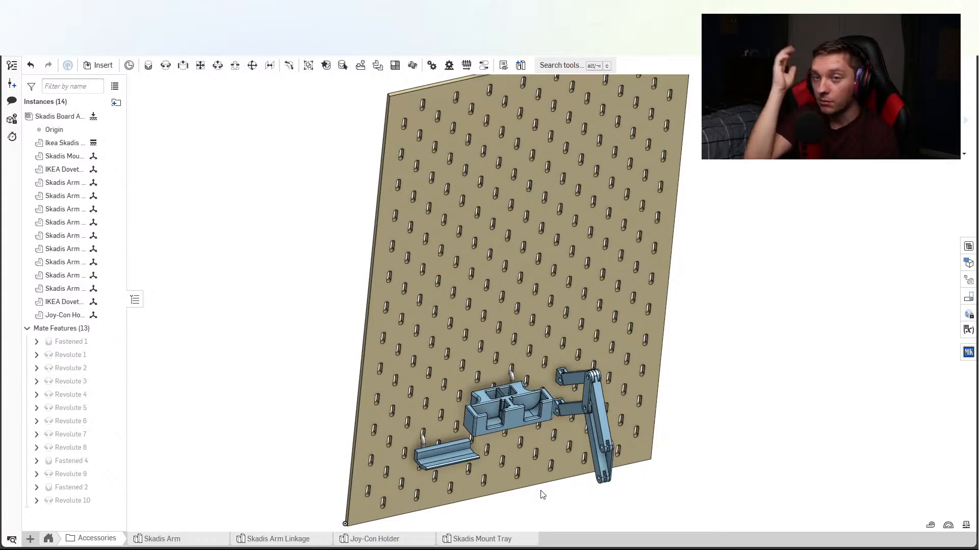
Examine the pegboard with its mounted accessories from the front, the side and obliquely.
right_drag(510, 461, 508, 437)
scroll(488, 460, up, 3)
click(736, 450)
click(695, 465)
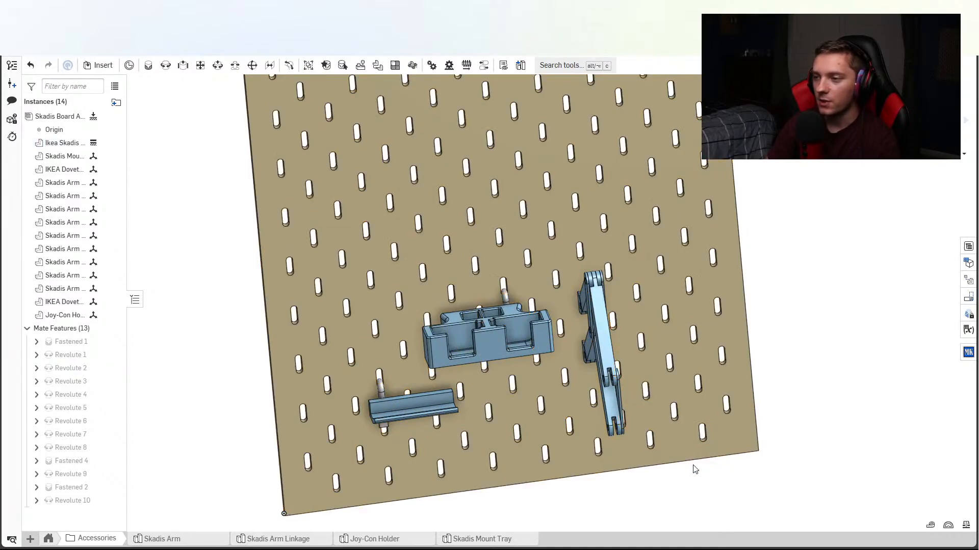
right_drag(687, 435, 632, 406)
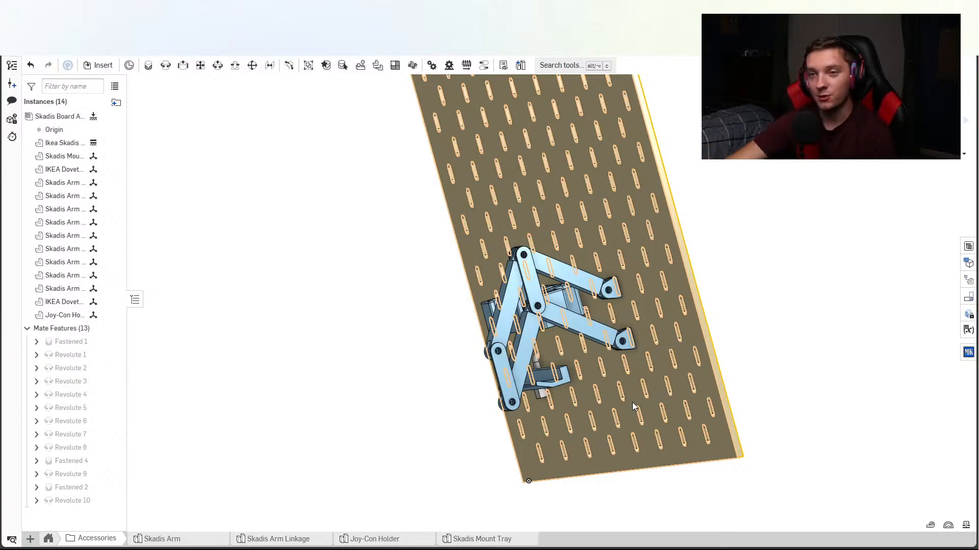
right_drag(594, 426, 585, 445)
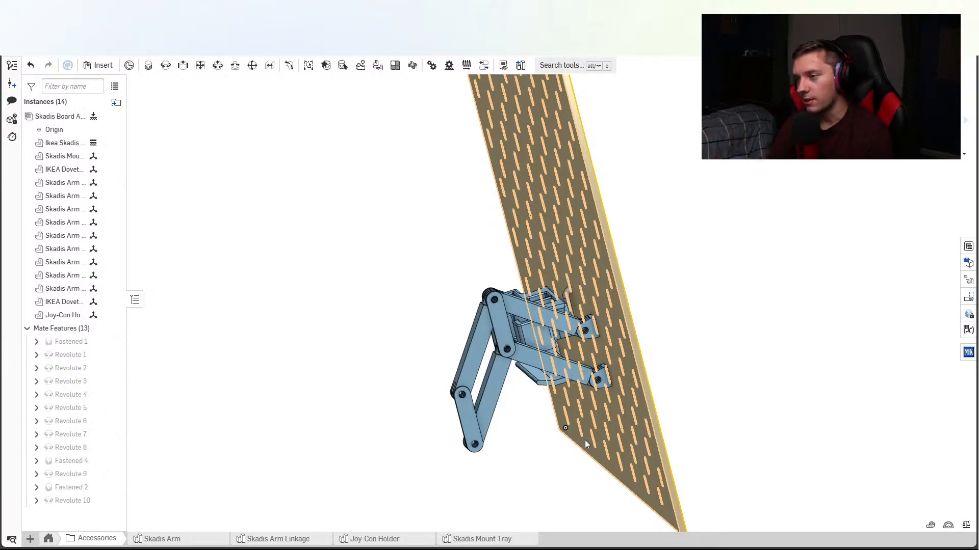
right_drag(546, 456, 635, 449)
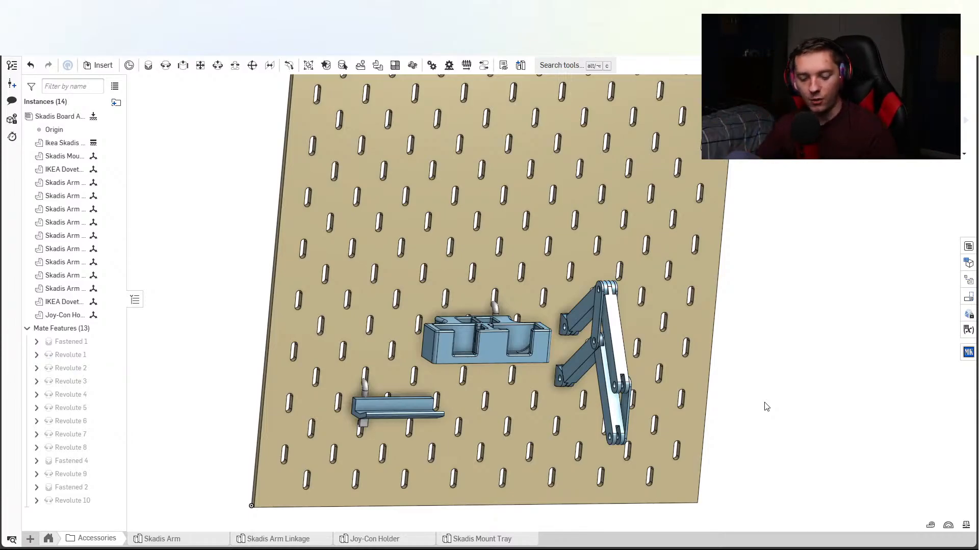
Examine edge-on how the arm hooks and the grey dovetail hooks pass through the pegboard.
right_drag(745, 397, 609, 394)
scroll(511, 361, up, 5)
mouse_move(511, 361)
right_down()
mouse_move(494, 353)
mouse_move(502, 359)
right_up()
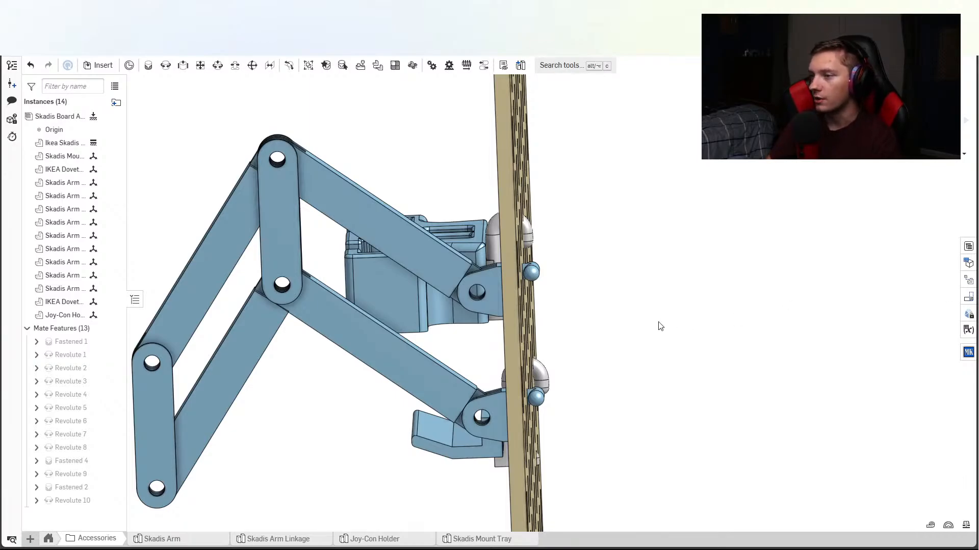
right_drag(652, 328, 653, 335)
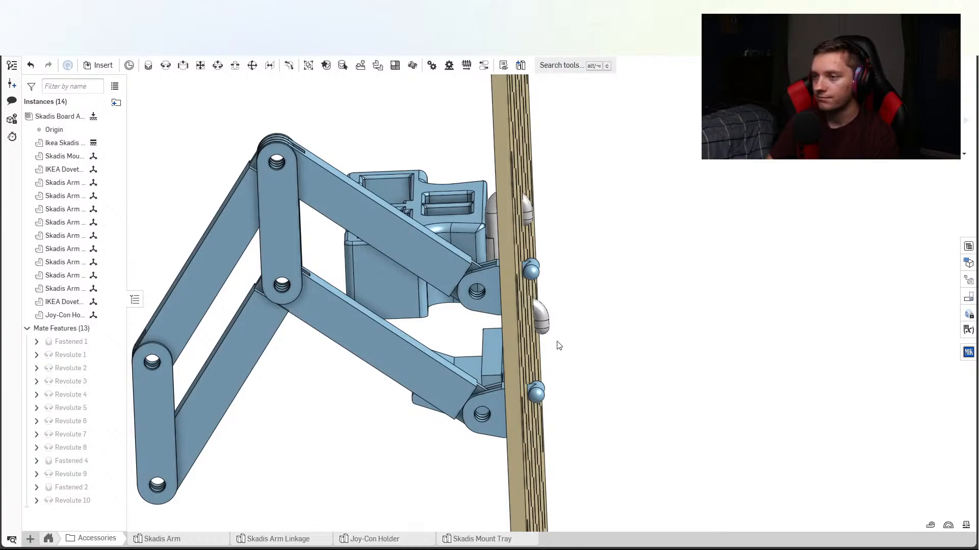
right_drag(514, 299, 494, 332)
scroll(491, 337, up, 3)
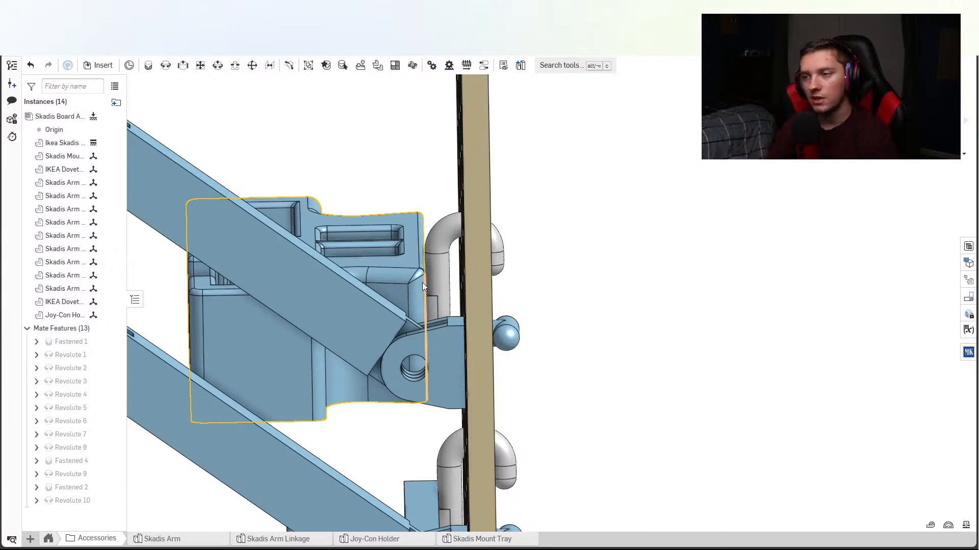
mouse_move(527, 319)
right_down()
mouse_move(524, 310)
mouse_move(527, 334)
right_up()
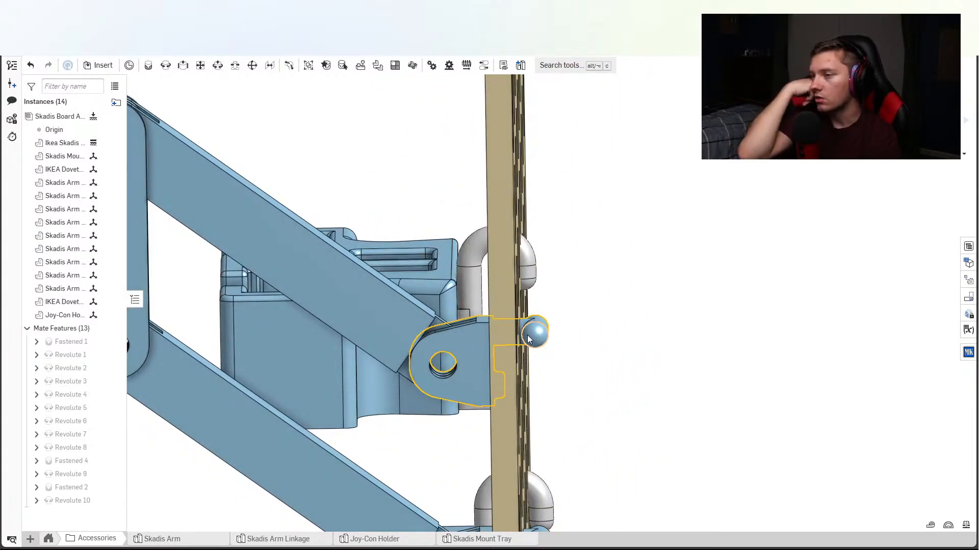
View the IKEA Skadis Board part, look into the Accessories folder and return to the Skadis Board Assembly.
right_click(488, 402)
click(502, 396)
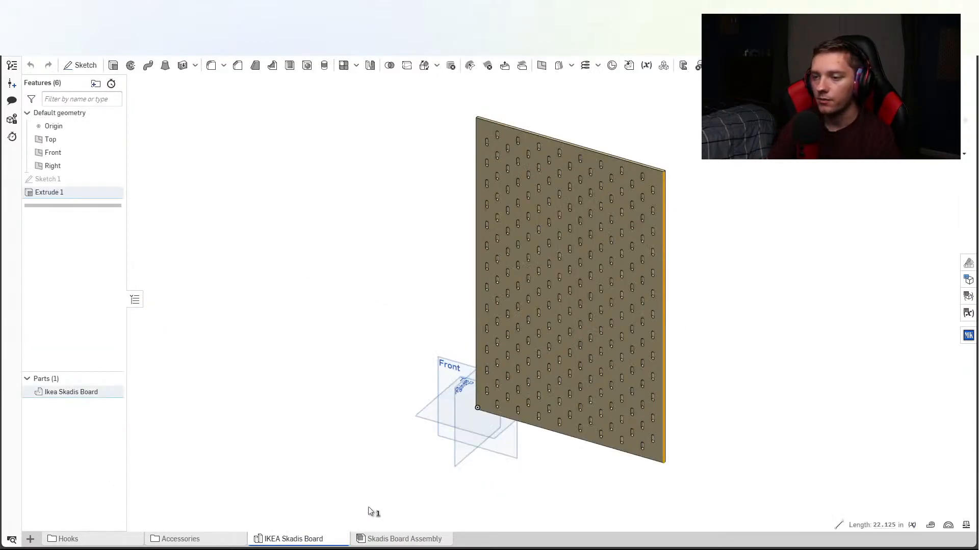
click(203, 542)
click(48, 539)
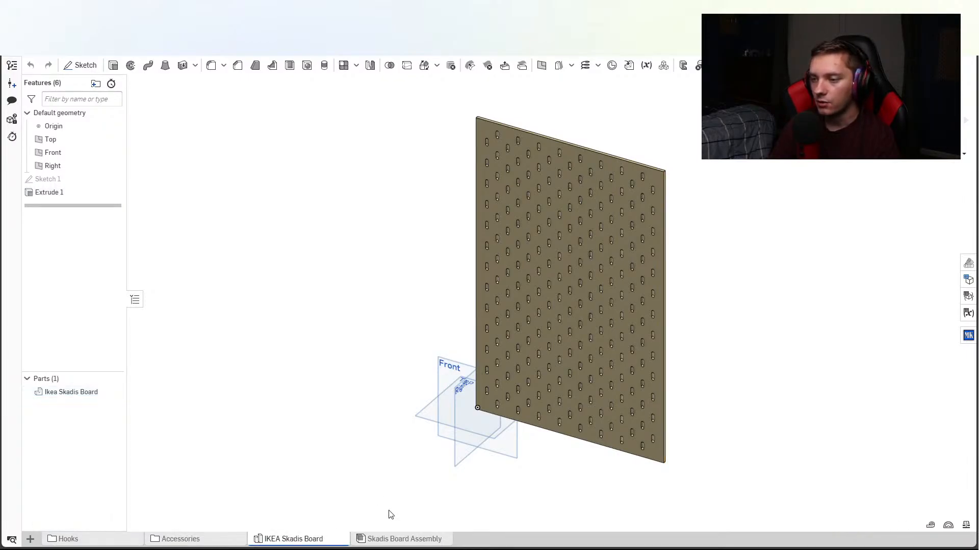
click(395, 538)
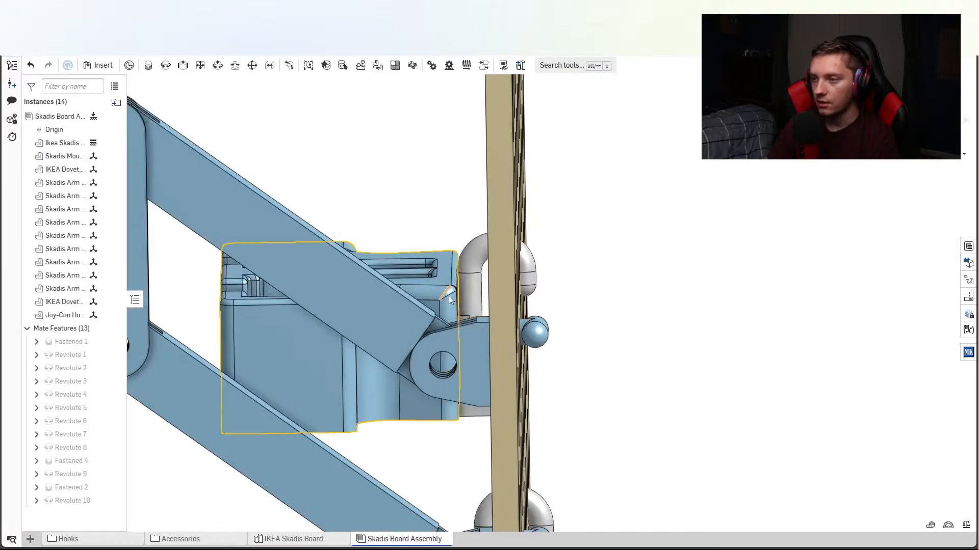
Open the Single Slot Dovetail part from the Hooks folder and inspect its hook and rear peg.
click(116, 542)
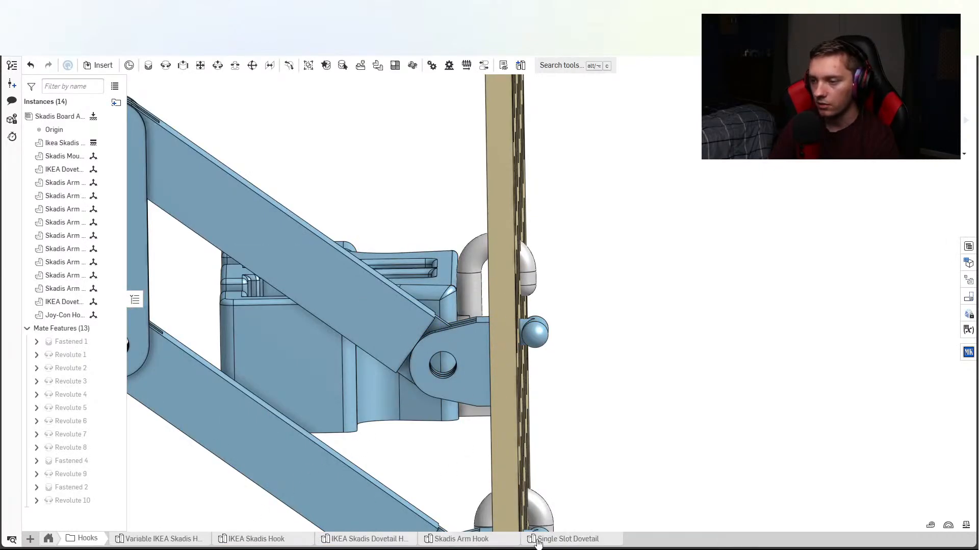
click(567, 539)
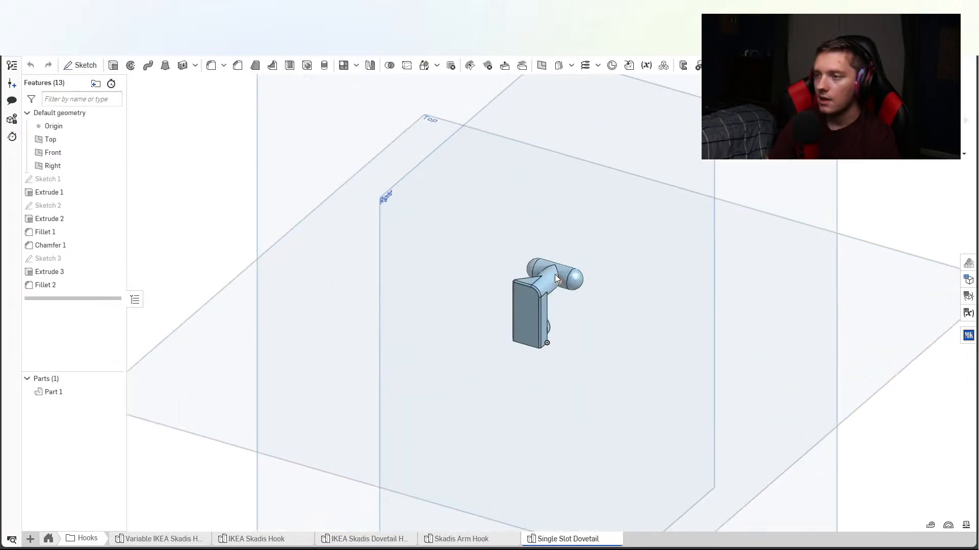
right_drag(556, 278, 554, 331)
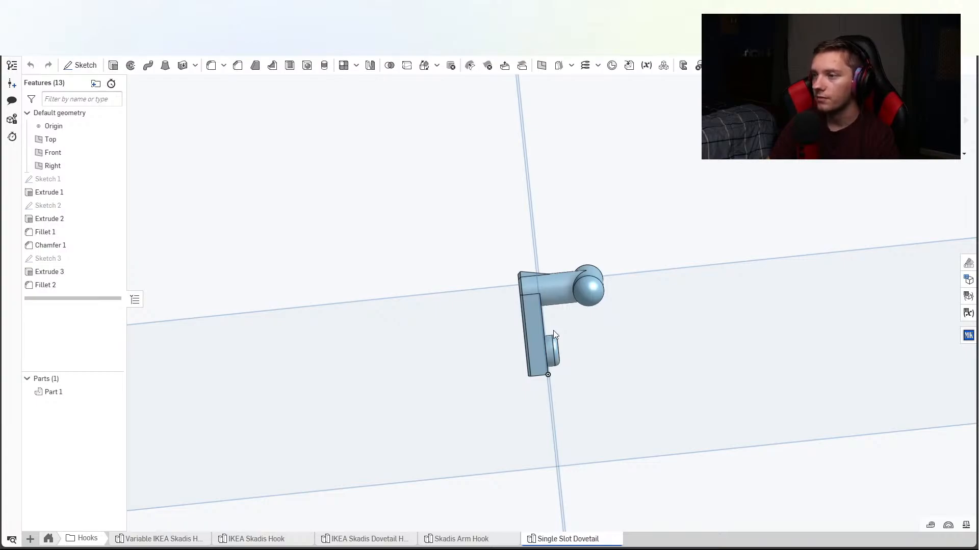
scroll(551, 332, up, 5)
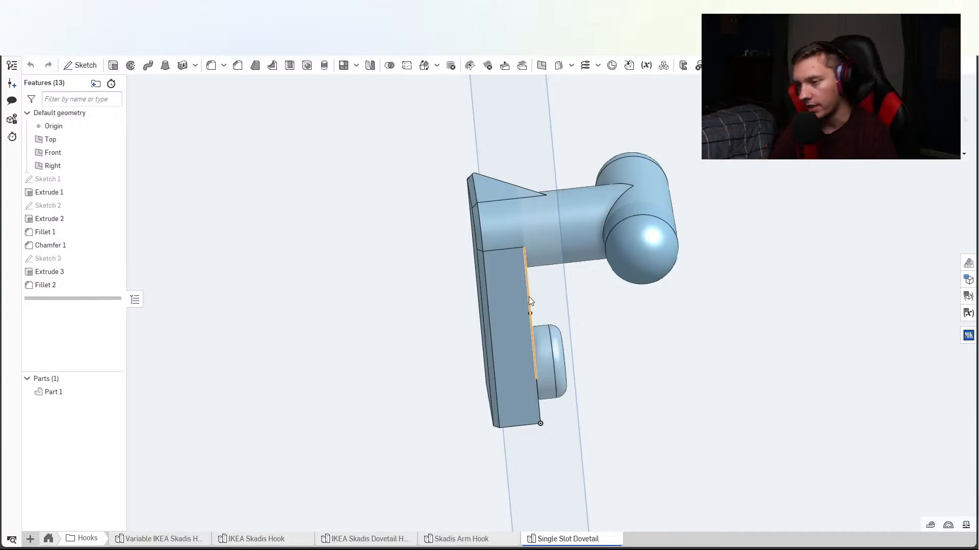
scroll(528, 301, down, 6)
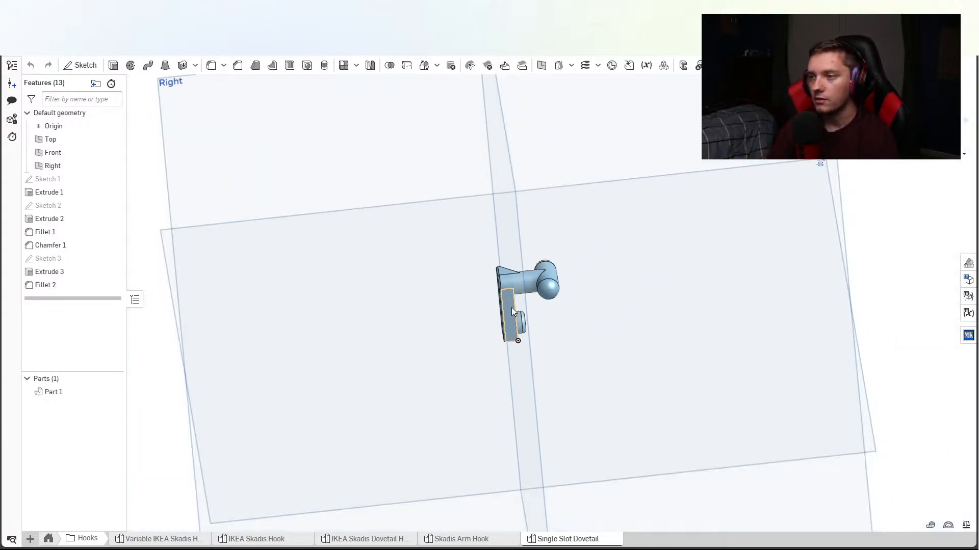
right_drag(487, 308, 481, 312)
Leave the Hooks folder, return to the Skadis Board Assembly and view the arm linkage from the side and at an angle.
click(86, 537)
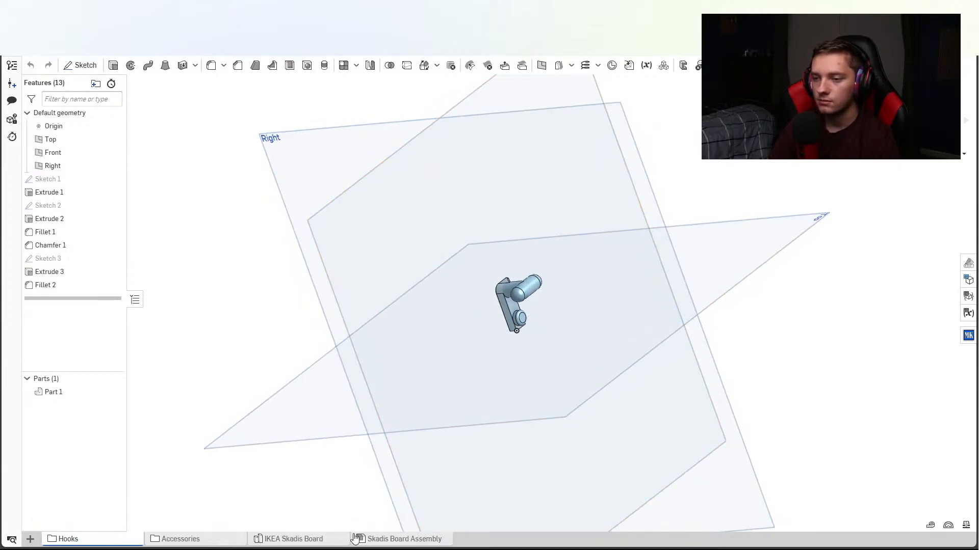
click(398, 539)
scroll(468, 363, up, 2)
scroll(468, 363, down, 5)
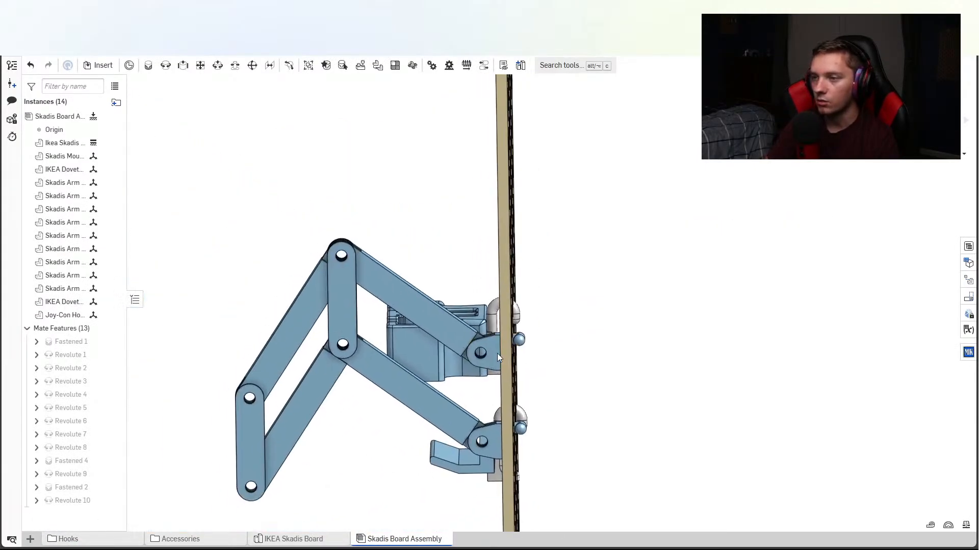
right_drag(497, 357, 572, 357)
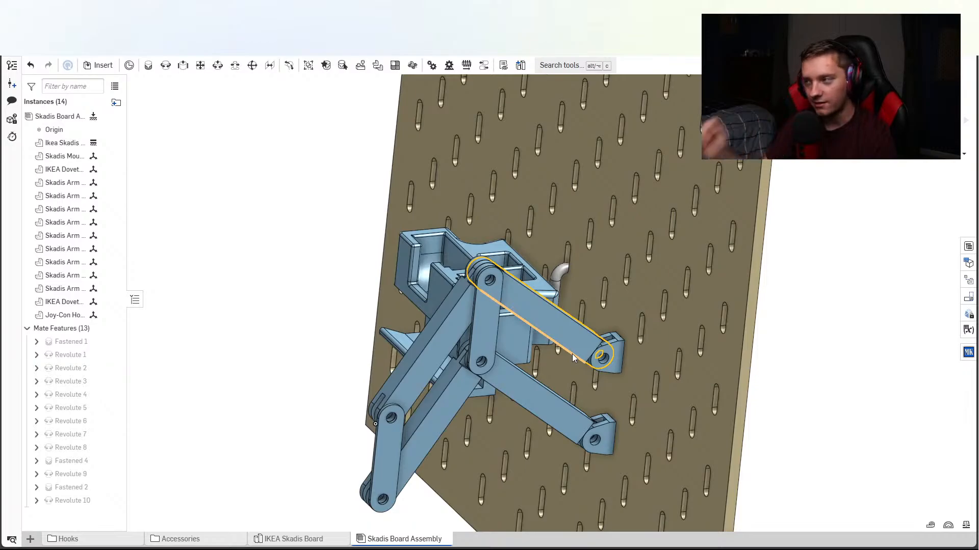
Examine the arm linkage from the side and the pegboard with its three accessories from the front.
mouse_move(572, 354)
right_down()
mouse_move(546, 351)
mouse_move(555, 350)
right_up()
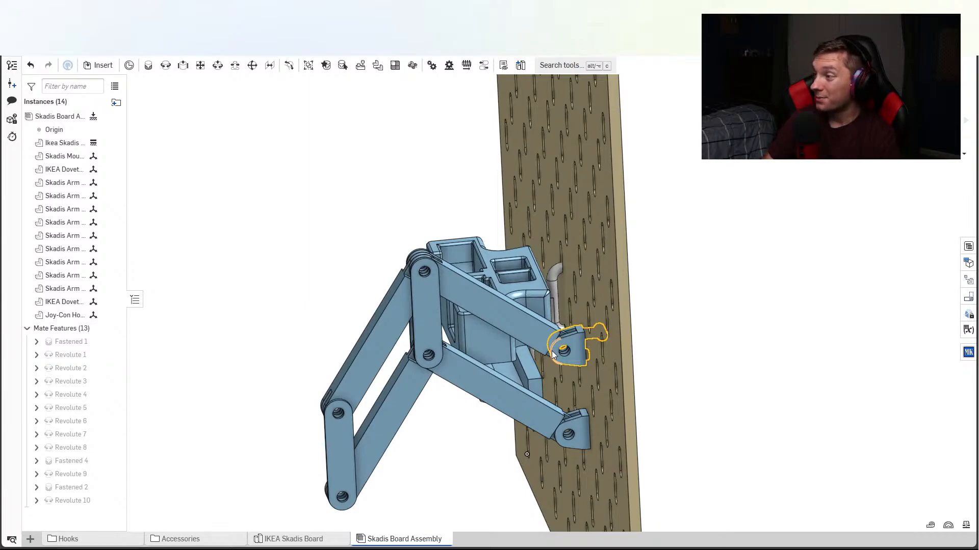
right_drag(449, 338, 537, 390)
middle_drag(537, 391, 726, 324)
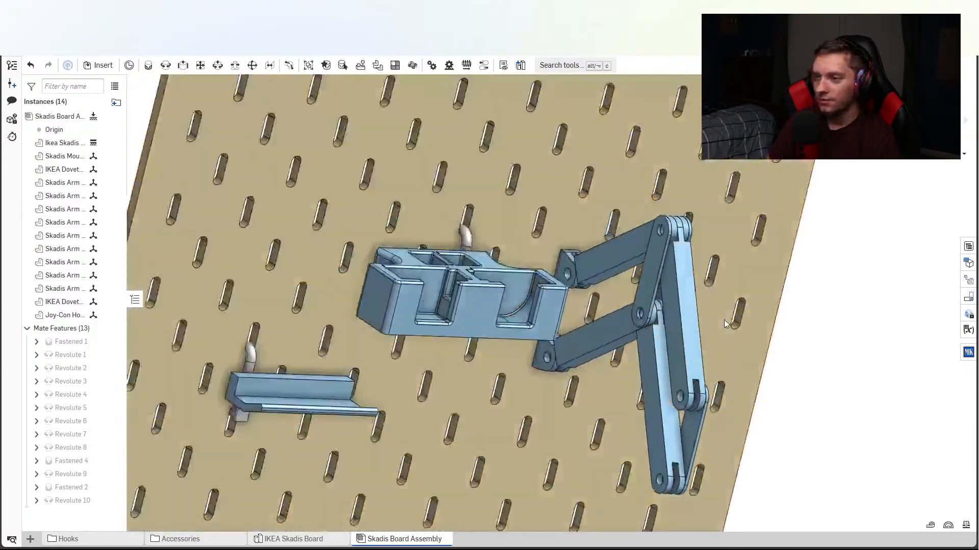
right_drag(724, 320, 703, 330)
right_click(702, 333)
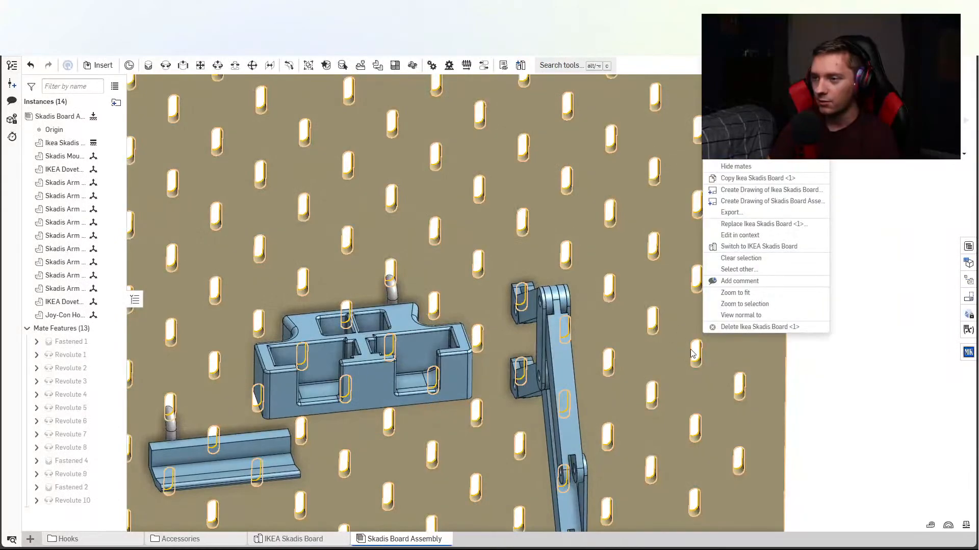
click(838, 345)
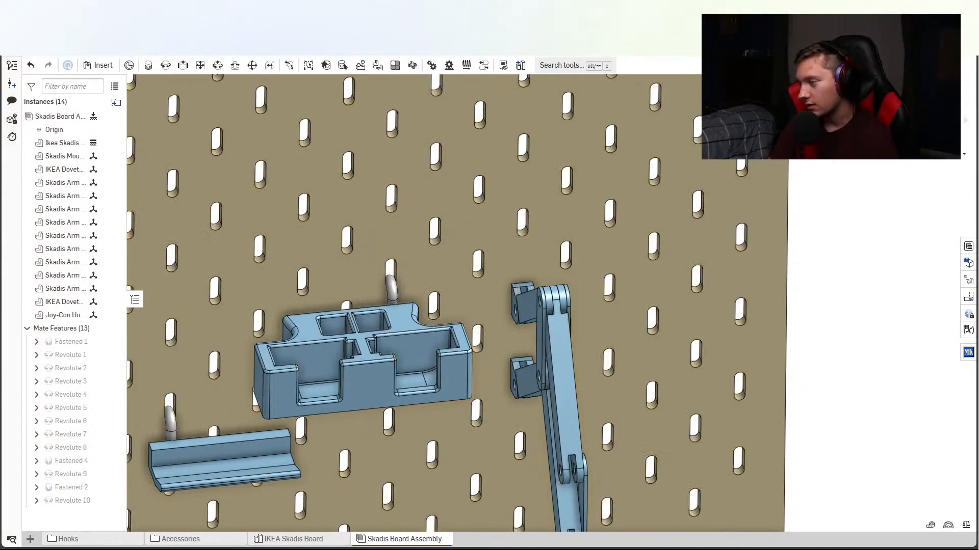
scroll(832, 372, down, 3)
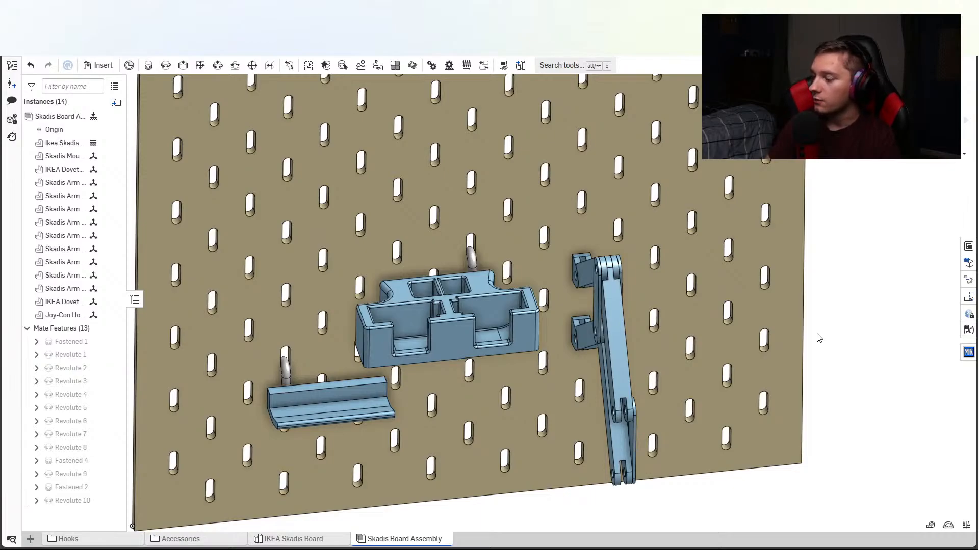
right_drag(819, 338, 784, 322)
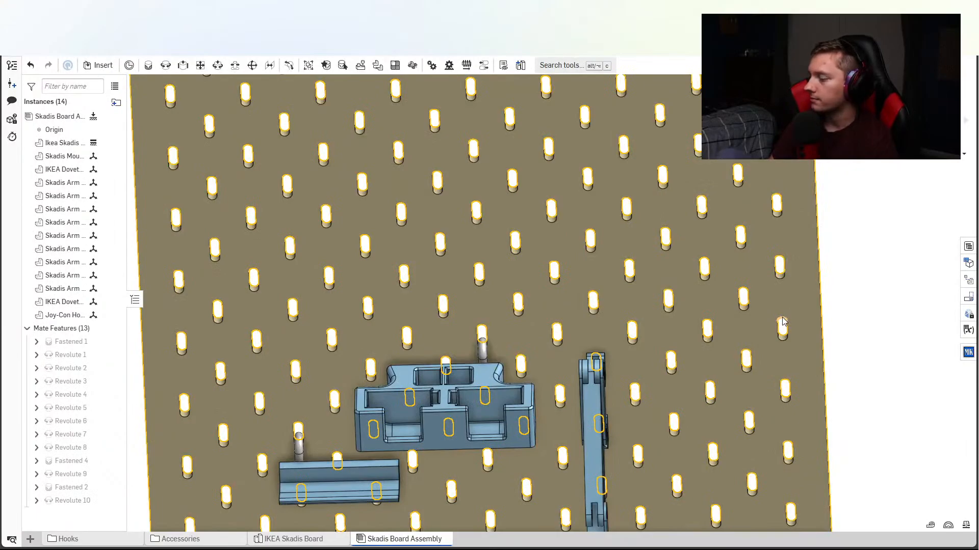
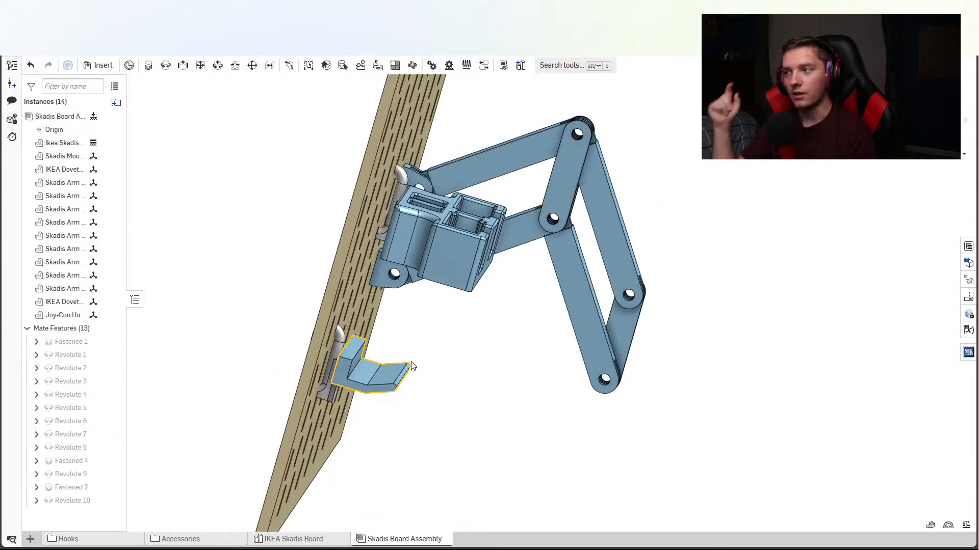
Examine edge-on and from behind how the small shelf's grey dovetail hook passes through the pegboard.
right_drag(389, 365, 360, 353)
scroll(360, 354, down, 2)
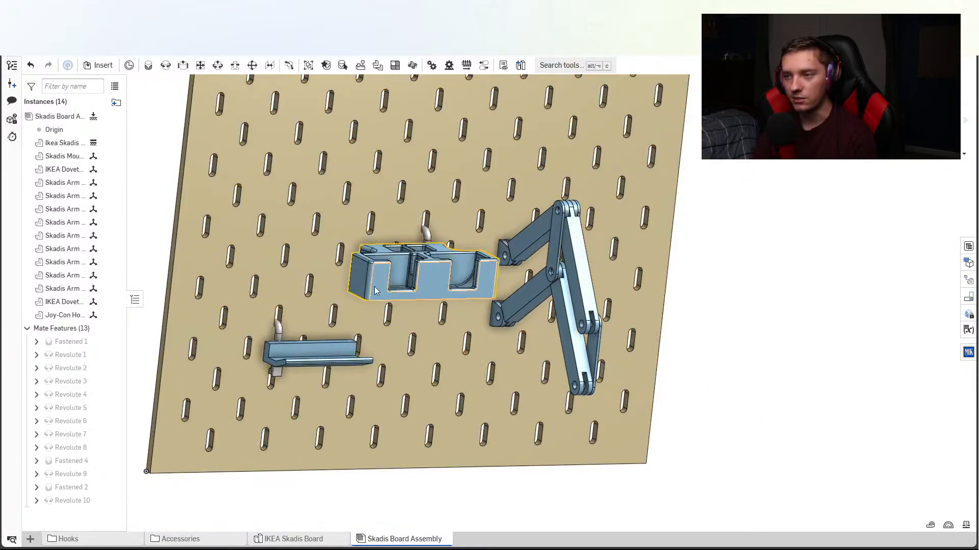
scroll(271, 366, up, 5)
right_drag(271, 366, 294, 326)
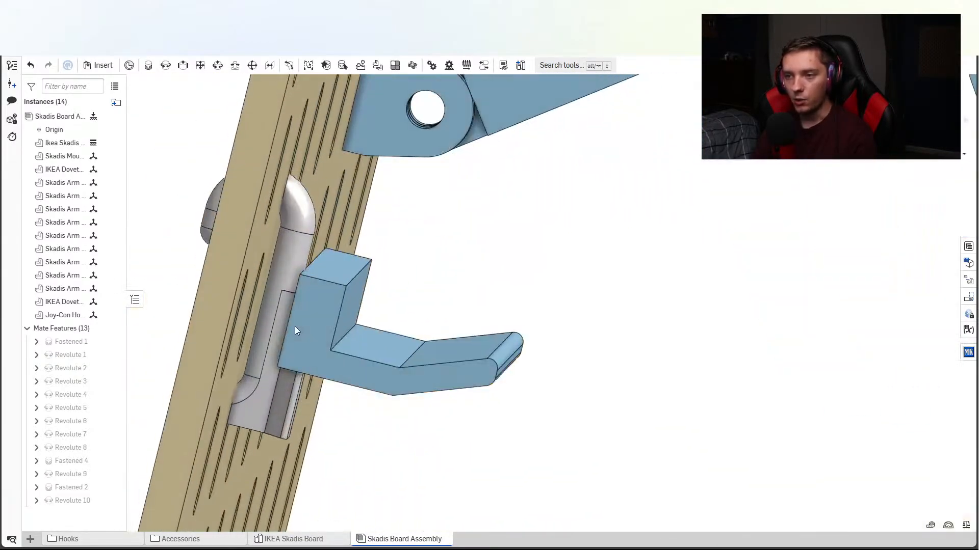
right_click(295, 326)
right_drag(170, 274, 298, 213)
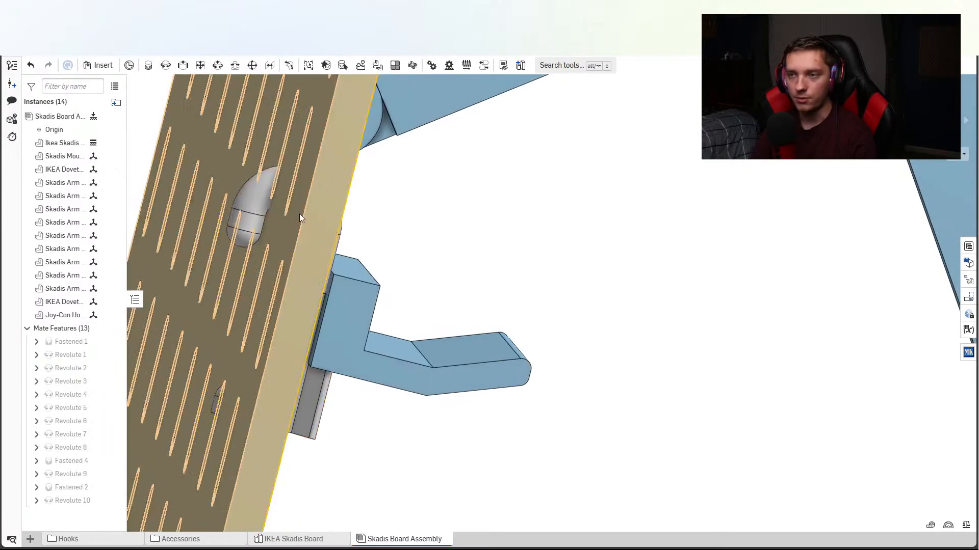
scroll(341, 265, up, 4)
scroll(272, 307, down, 6)
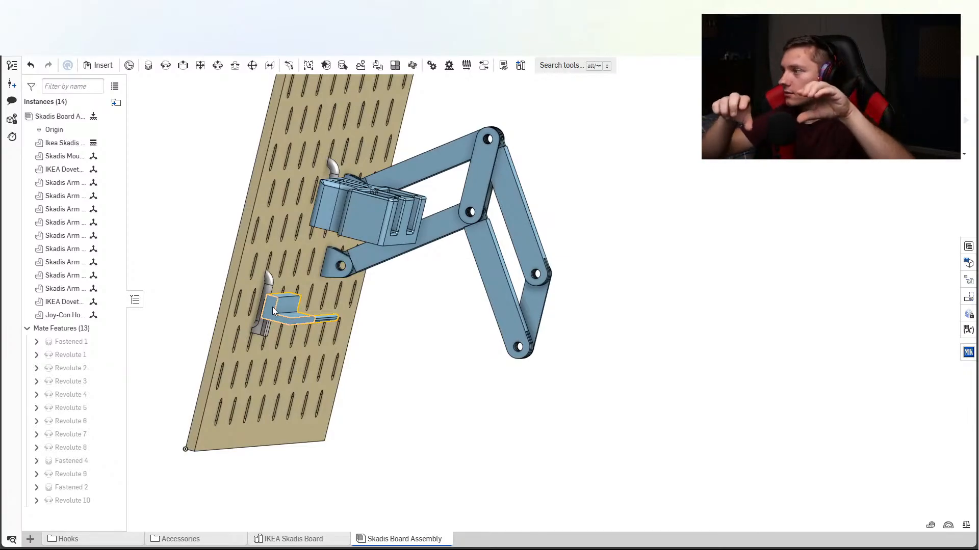
Inspect the small shelf and the compartment holder up close from the front of the pegboard.
scroll(291, 325, up, 5)
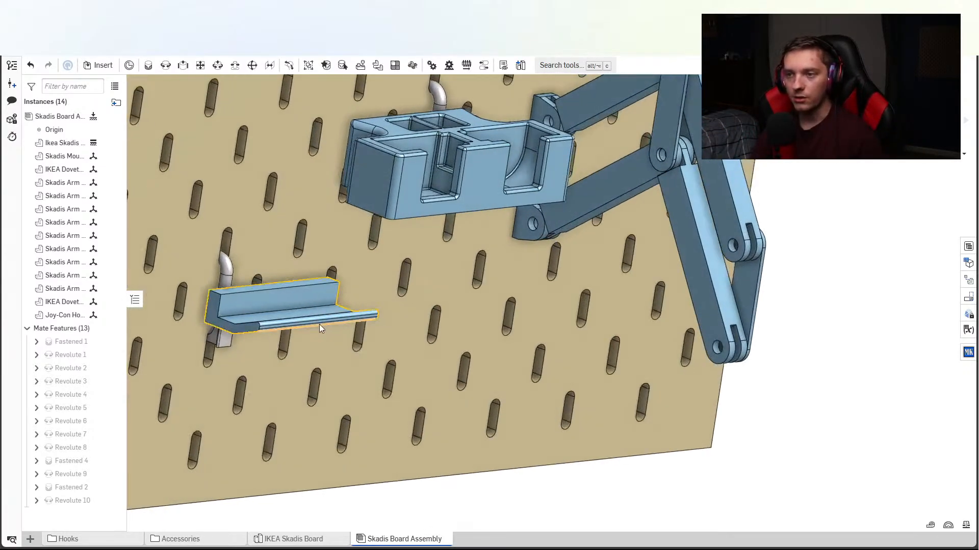
scroll(306, 336, down, 6)
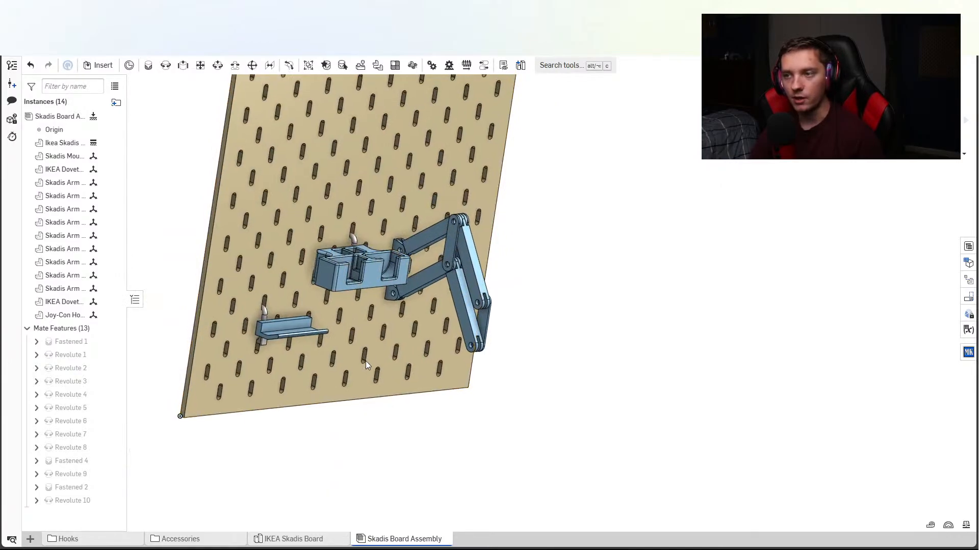
scroll(365, 361, up, 6)
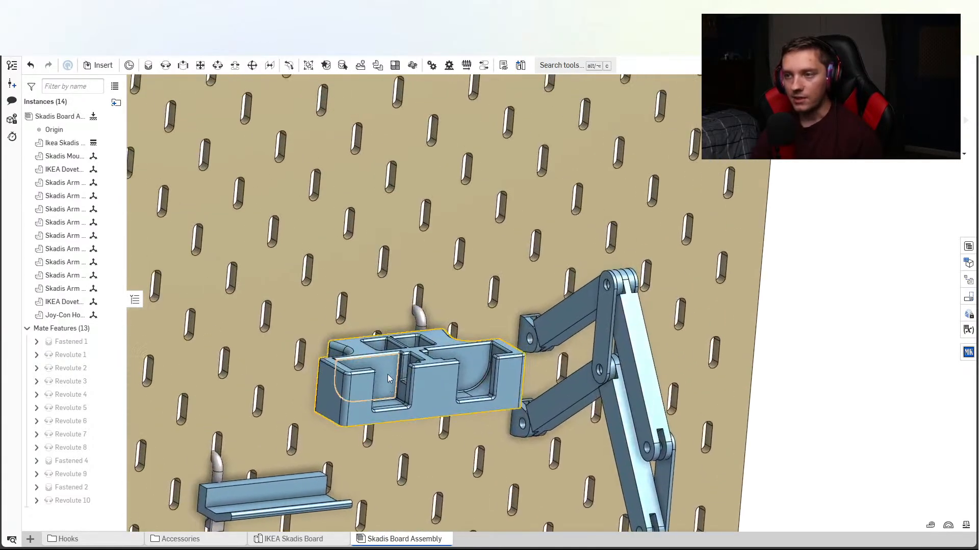
scroll(387, 377, up, 2)
right_click(407, 383)
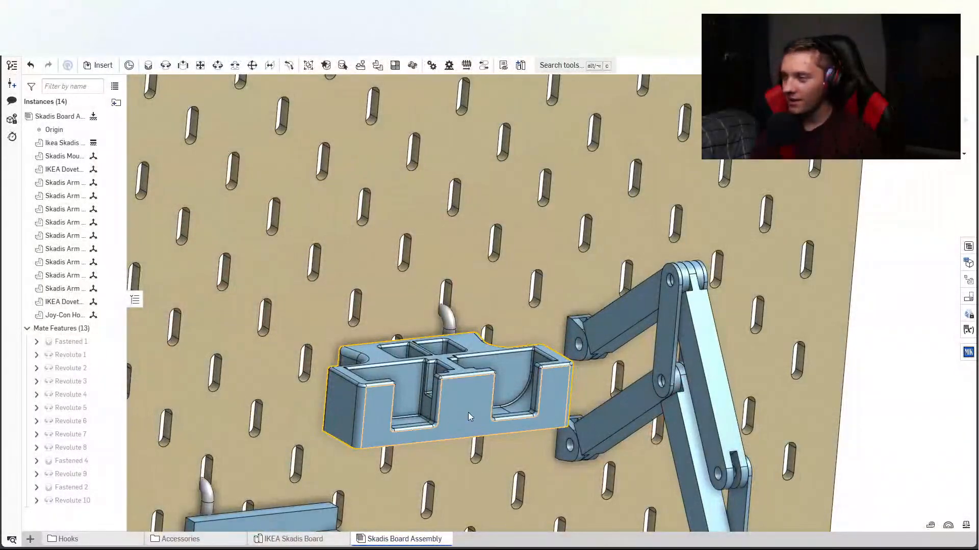
Inspect the dovetail joints behind the holder and shelf edge-on, ending on an angled view of the arm linkage.
right_drag(468, 413, 449, 422)
right_drag(491, 372, 793, 288)
scroll(659, 234, up, 3)
right_drag(658, 233, 540, 362)
scroll(667, 356, down, 5)
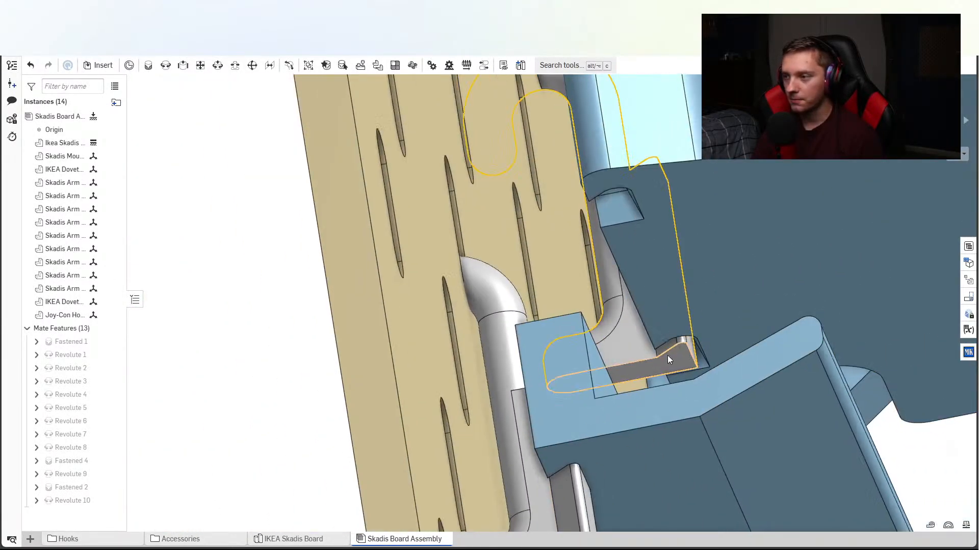
right_drag(662, 340, 497, 377)
scroll(496, 377, down, 5)
right_drag(566, 396, 462, 337)
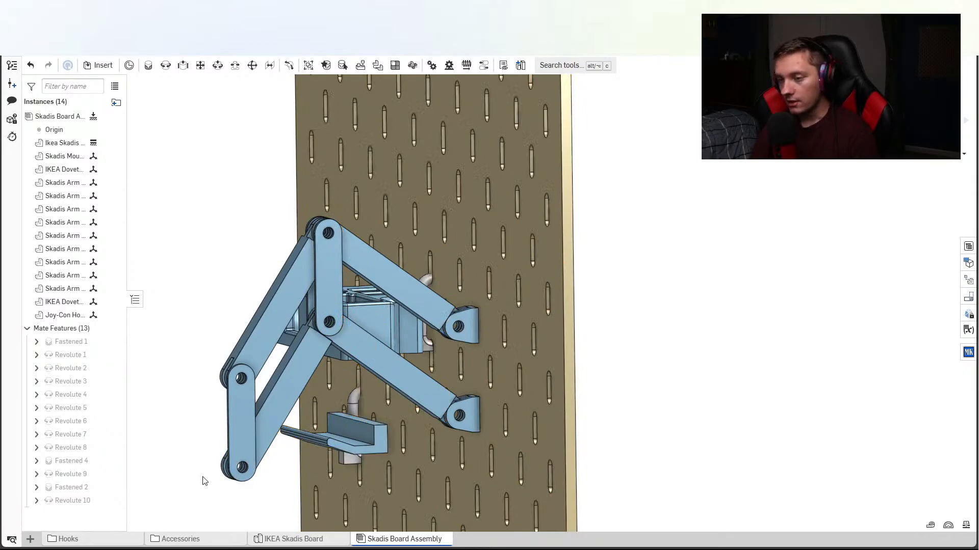
View the Variable IKEA Skadis Hook part from the Hooks folder and return to the Skadis Board Assembly.
click(100, 544)
click(138, 541)
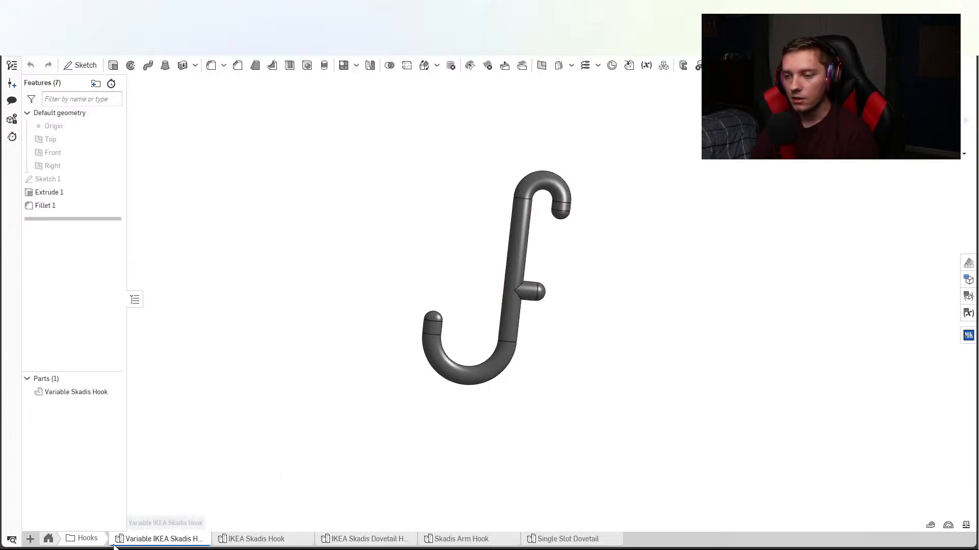
click(48, 541)
click(403, 540)
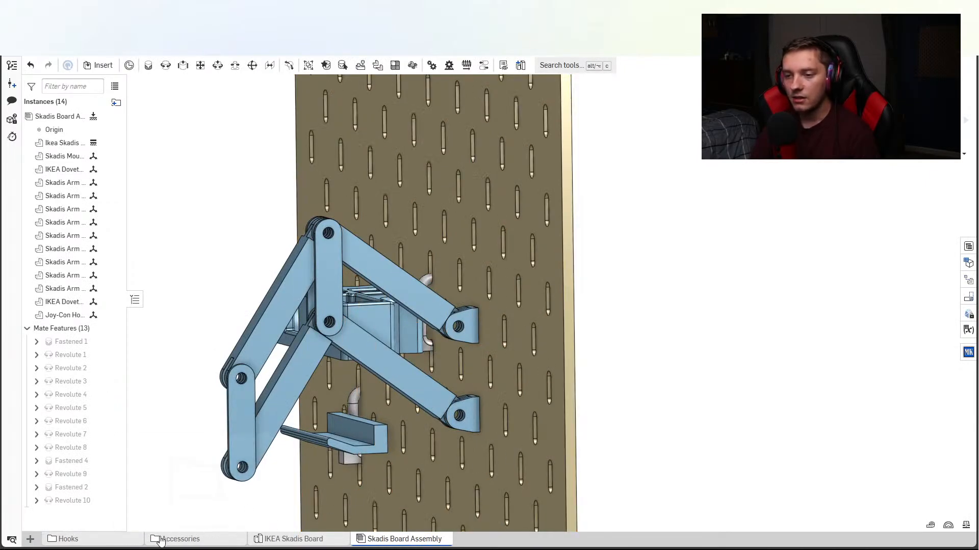
Open the Skadis Arm Hook part from the Hooks folder, inspect its clevis and rear pegs, and return to the assembly.
click(92, 546)
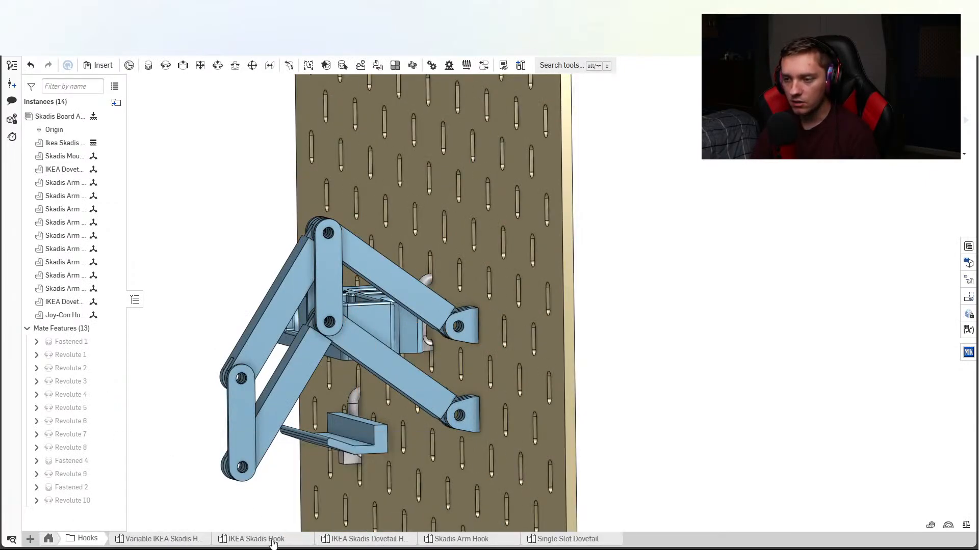
click(457, 543)
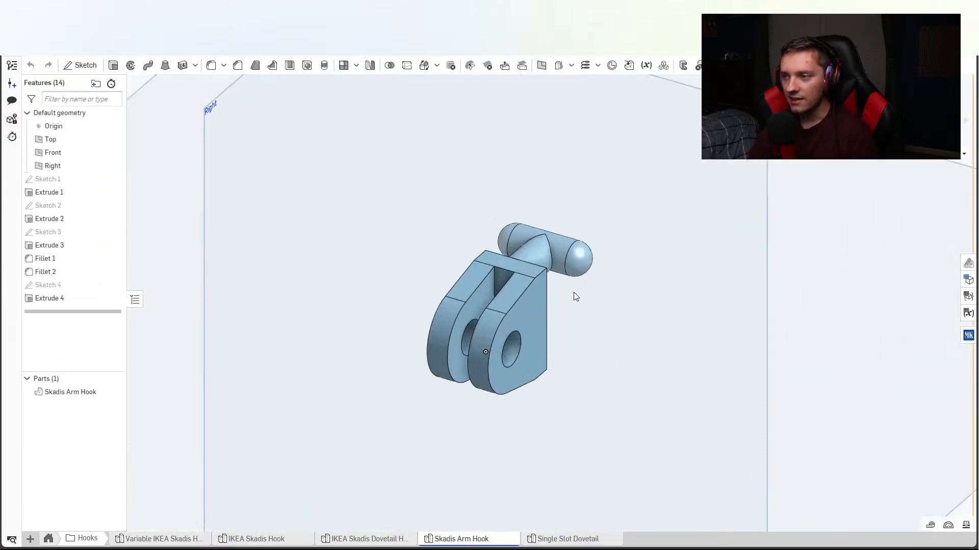
right_drag(524, 276, 538, 292)
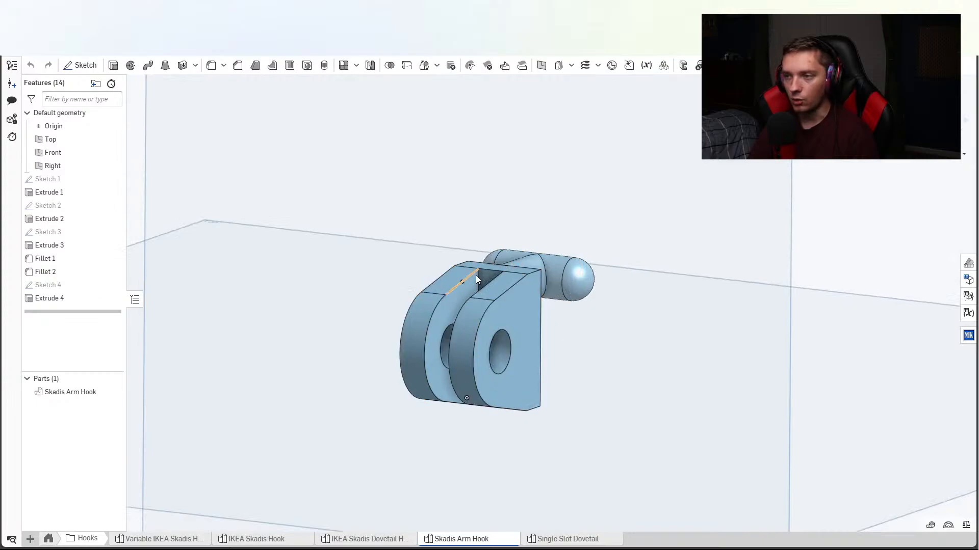
right_drag(476, 275, 537, 302)
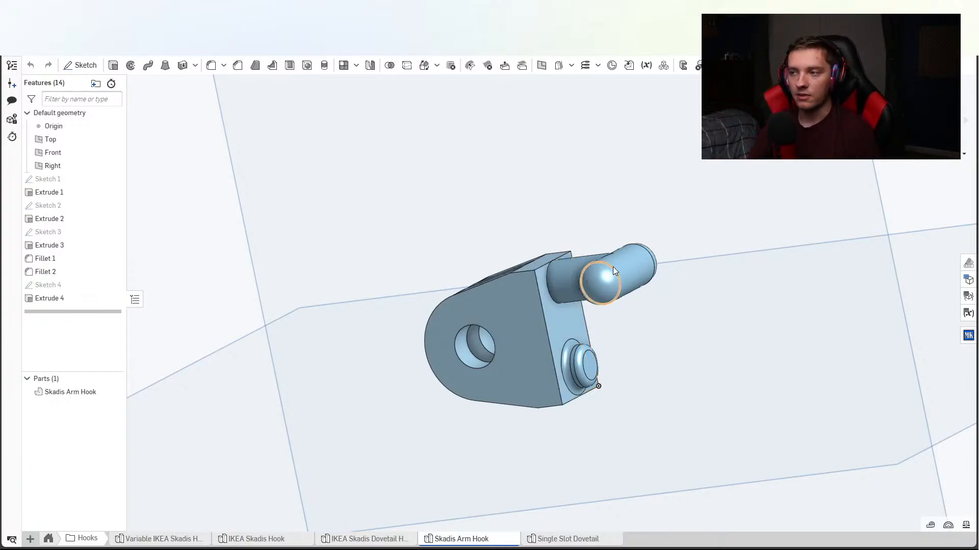
right_drag(613, 269, 594, 280)
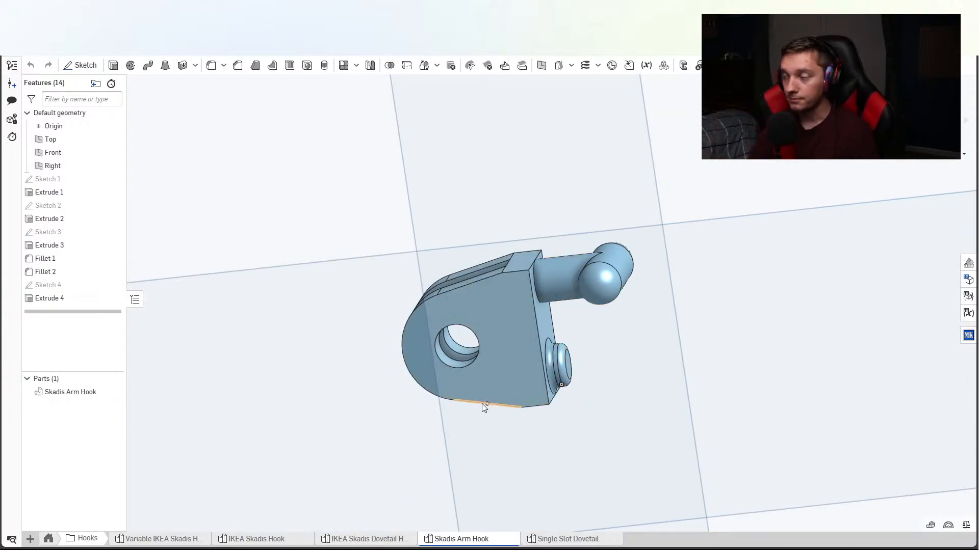
click(43, 541)
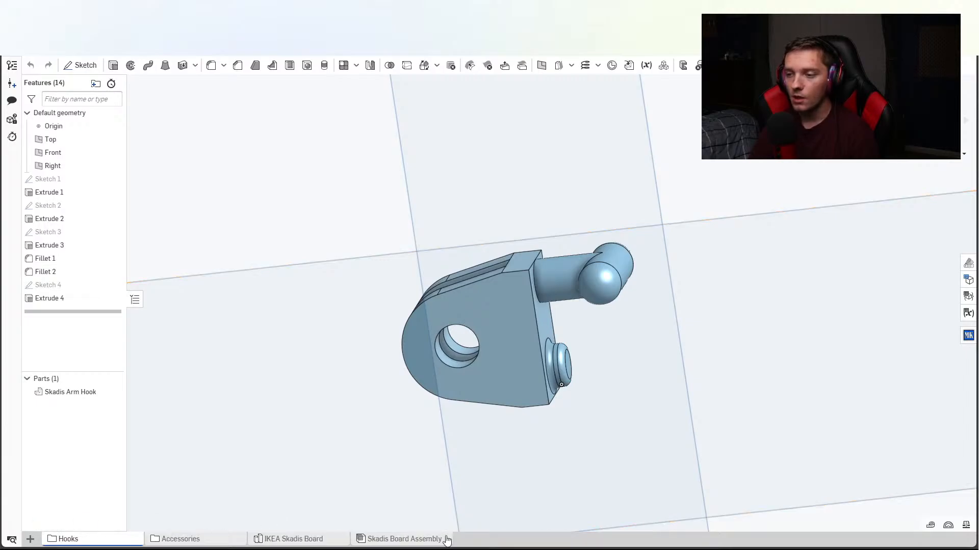
click(451, 535)
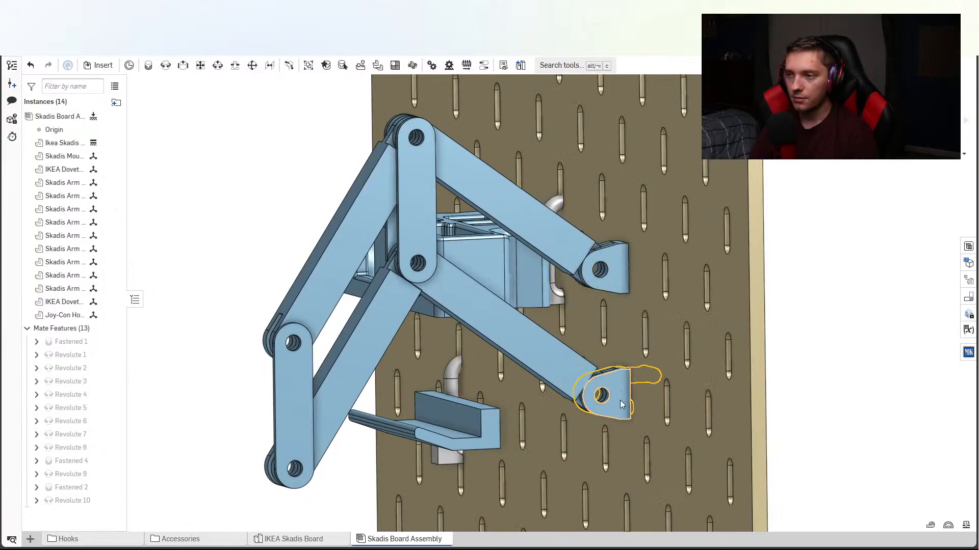
Review the arm linkage from the side and the whole accessory layout on the pegboard from several front angles.
scroll(620, 401, down, 1)
right_drag(623, 401, 605, 403)
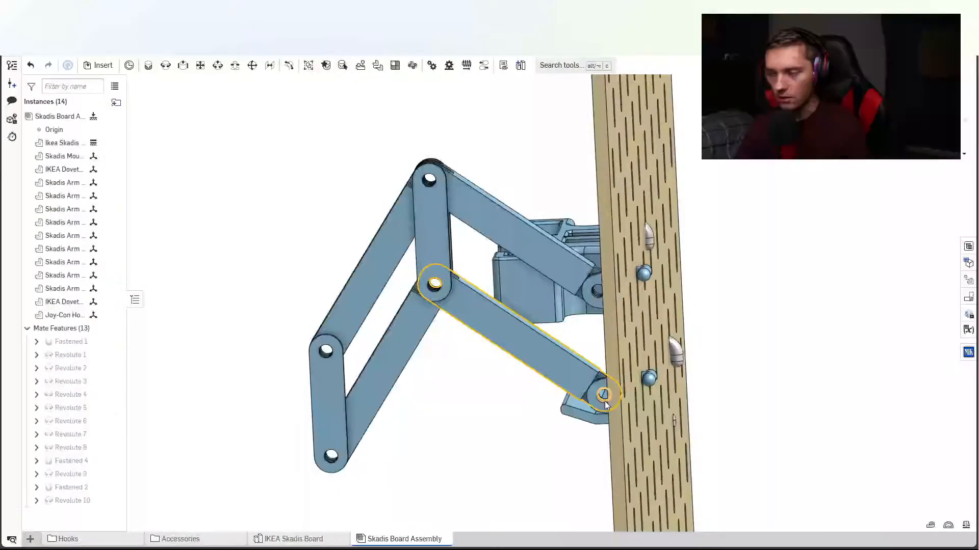
right_drag(418, 449, 479, 377)
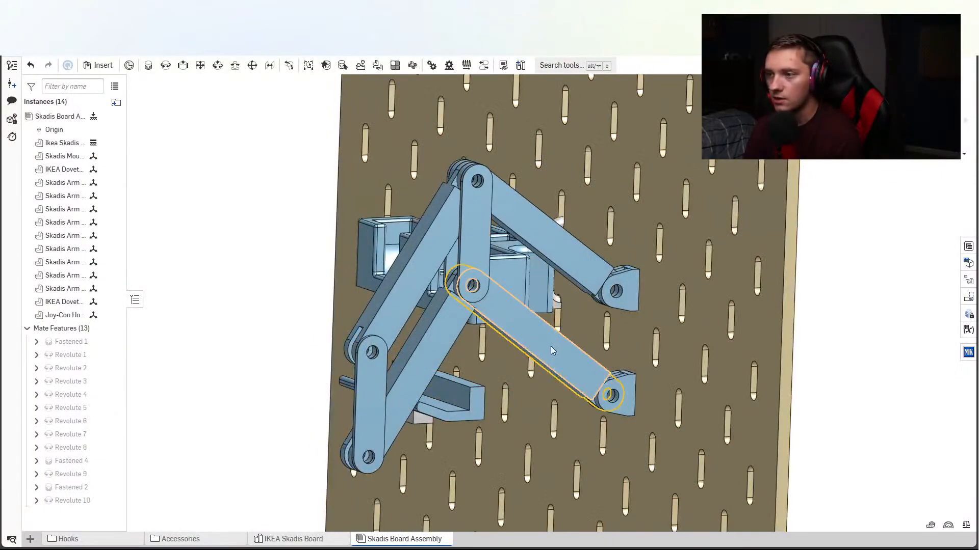
scroll(551, 347, down, 4)
right_drag(553, 362, 585, 372)
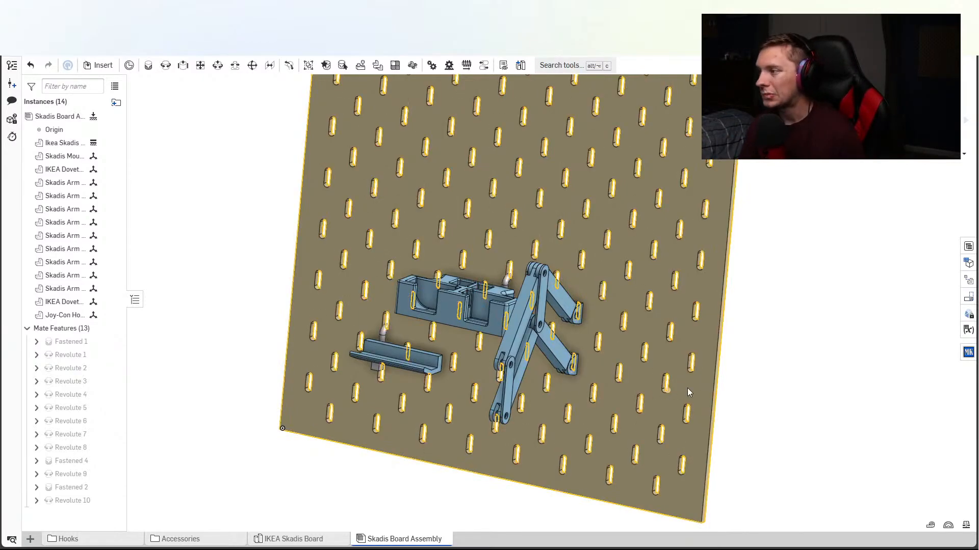
right_drag(590, 462, 646, 460)
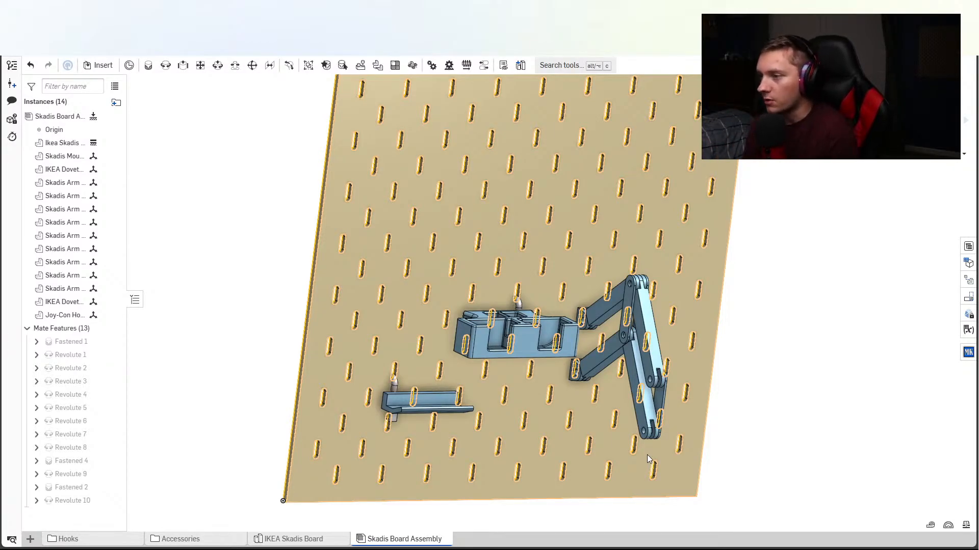
right_drag(648, 459, 593, 369)
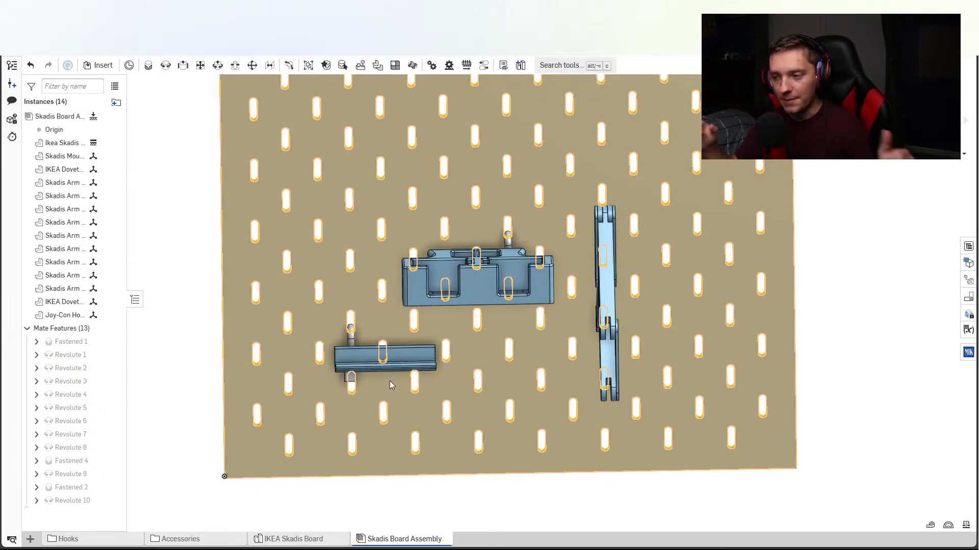
right_drag(403, 364, 398, 426)
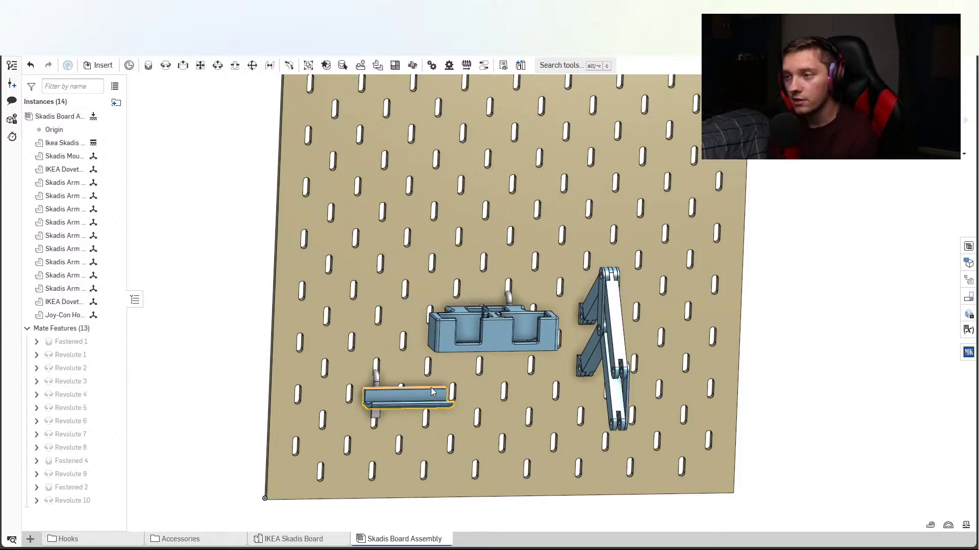
Inspect the small shelf and its dovetail hook up close from below.
right_drag(430, 387, 453, 365)
scroll(390, 397, up, 6)
right_drag(363, 414, 363, 424)
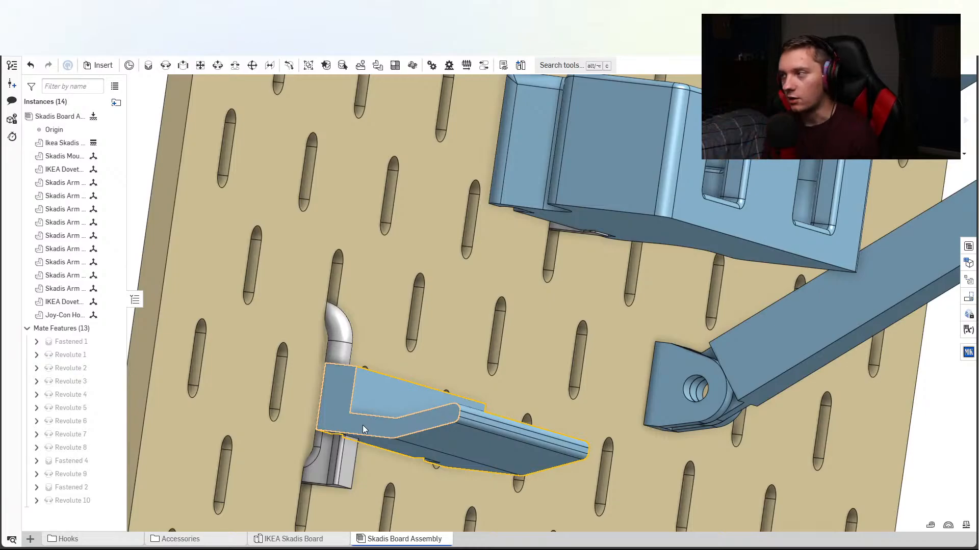
scroll(383, 405, down, 8)
right_drag(456, 394, 498, 342)
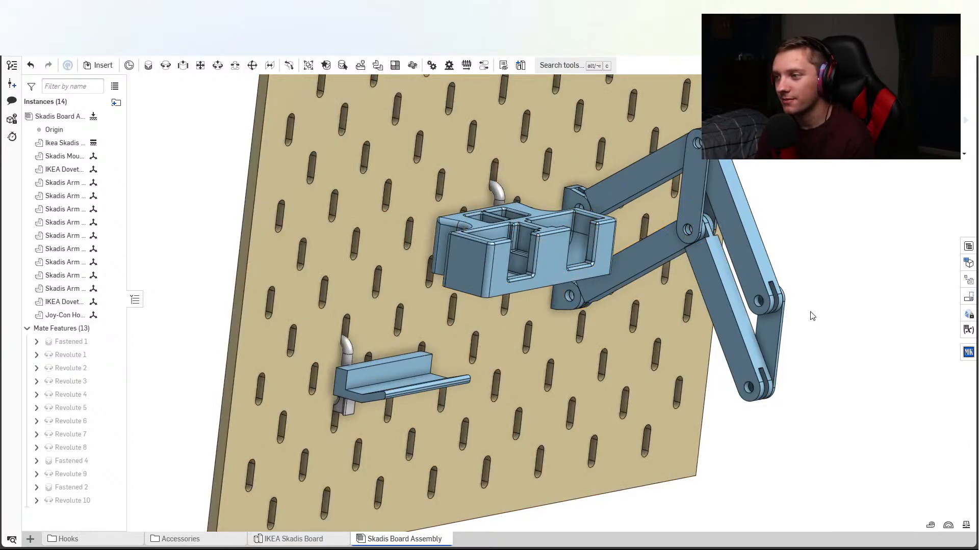
View the complete pegboard with all mounted accessories from the front and at an angle.
right_drag(835, 311, 828, 311)
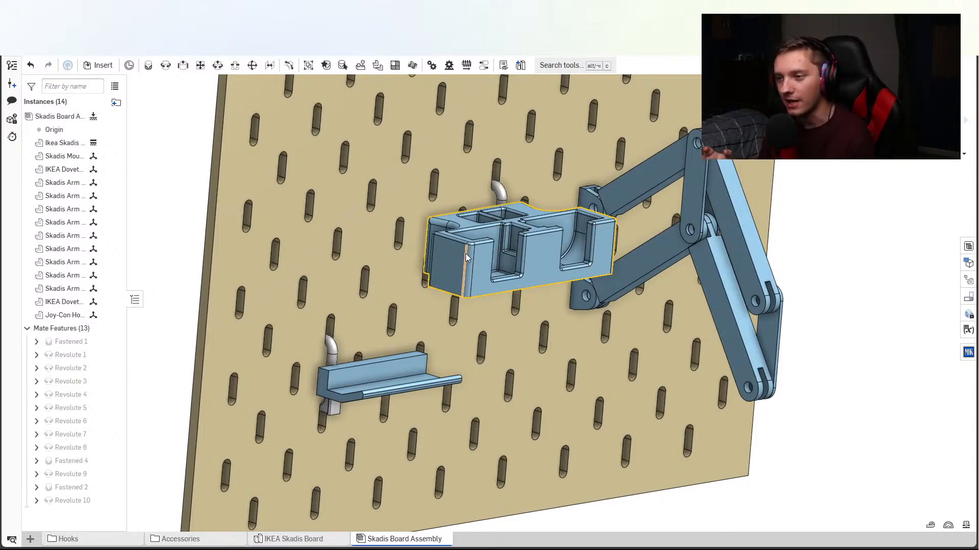
mouse_move(466, 253)
right_down()
mouse_move(510, 250)
mouse_move(446, 251)
right_up()
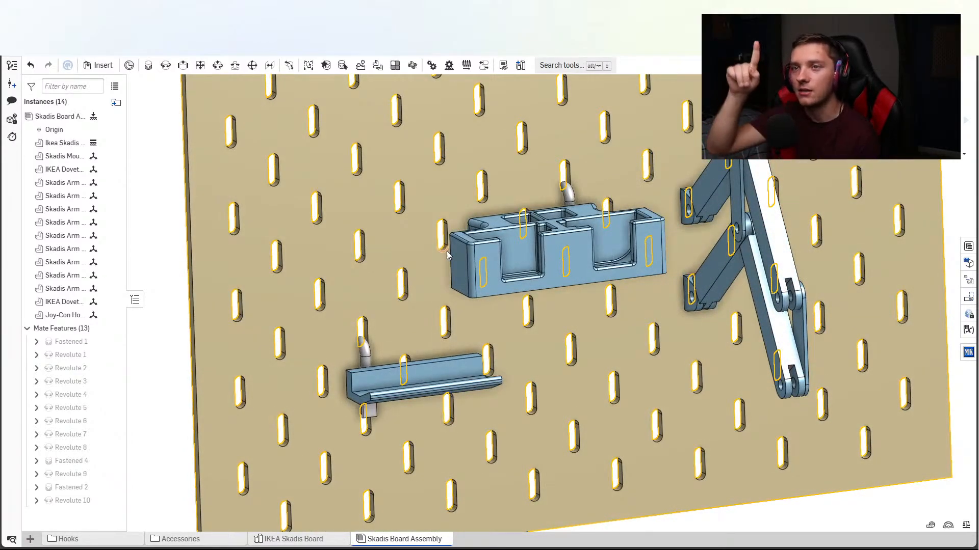
right_drag(457, 246, 563, 326)
key(shift+1)
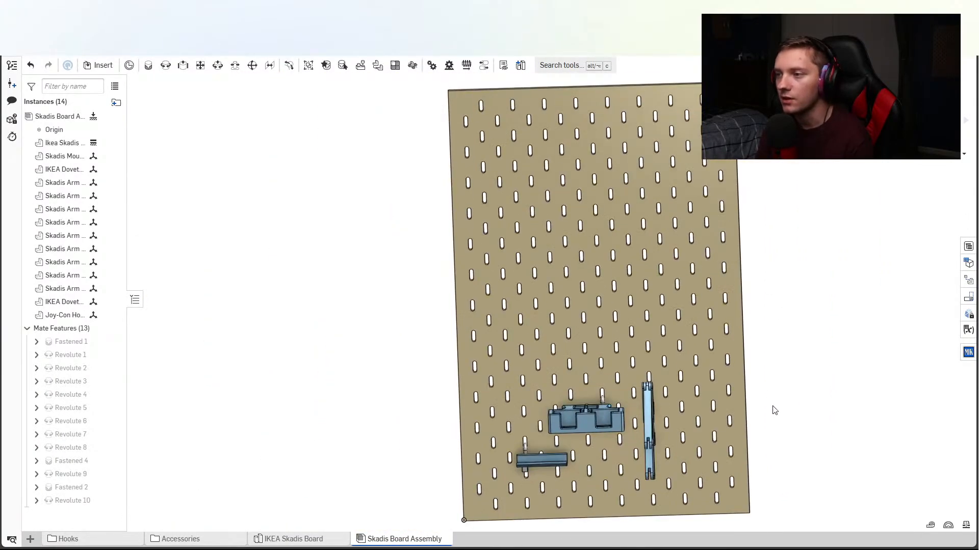
right_drag(597, 400, 600, 359)
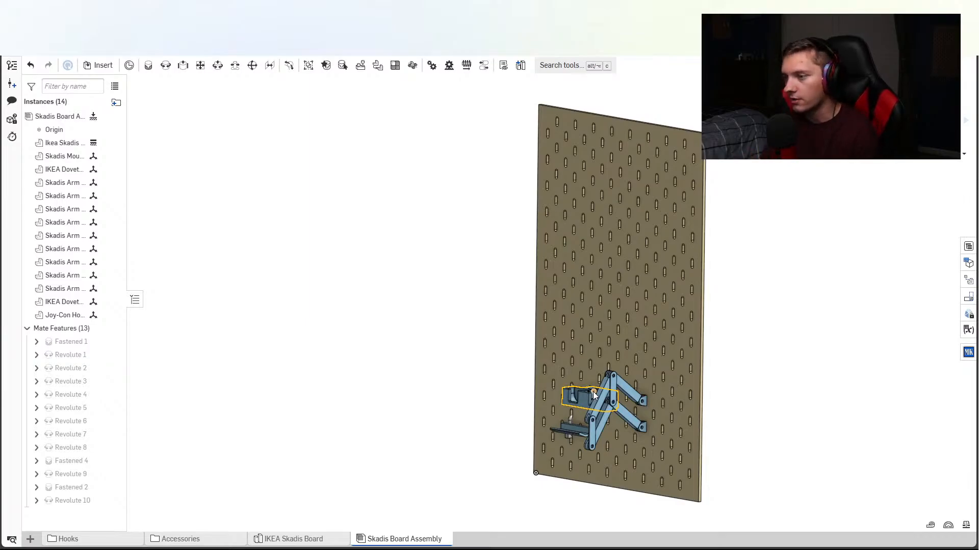
middle_drag(551, 396, 495, 402)
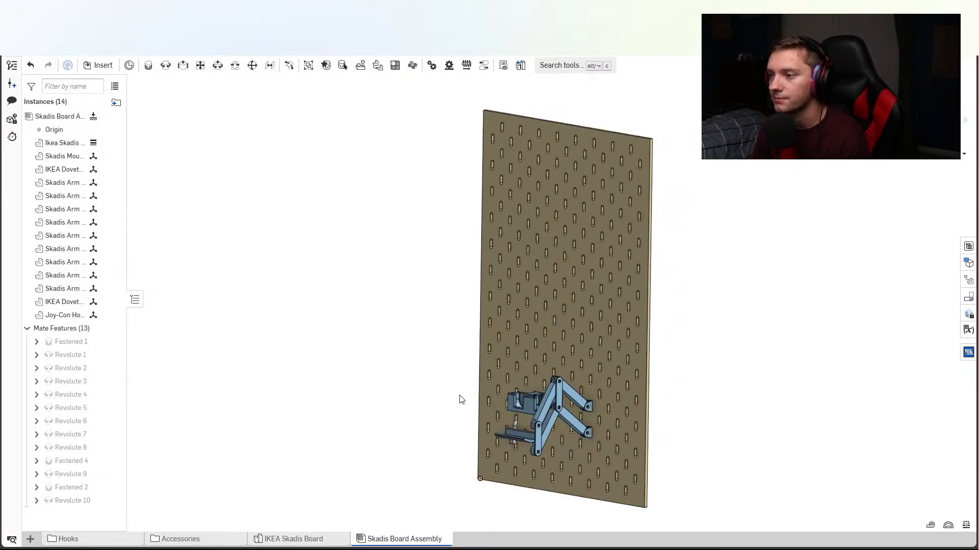
right_drag(460, 396, 485, 393)
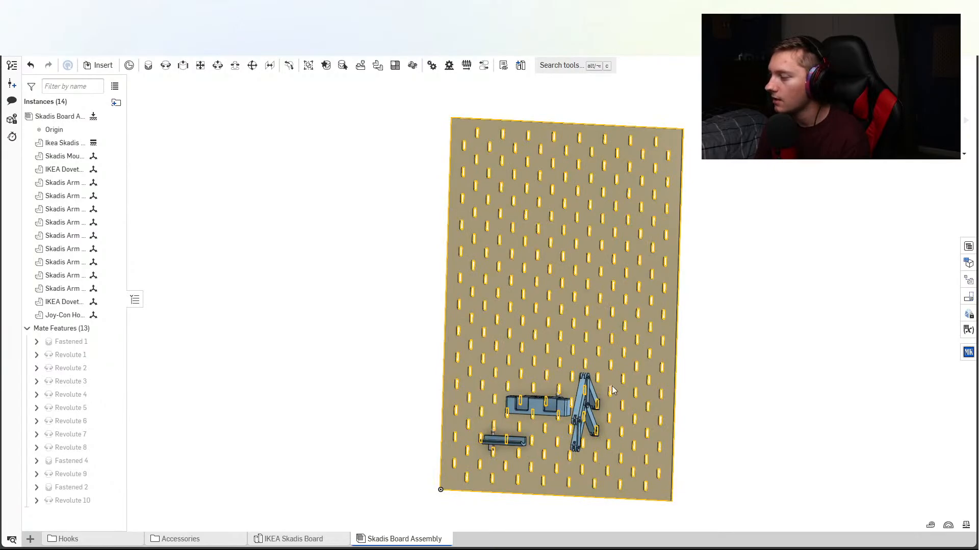